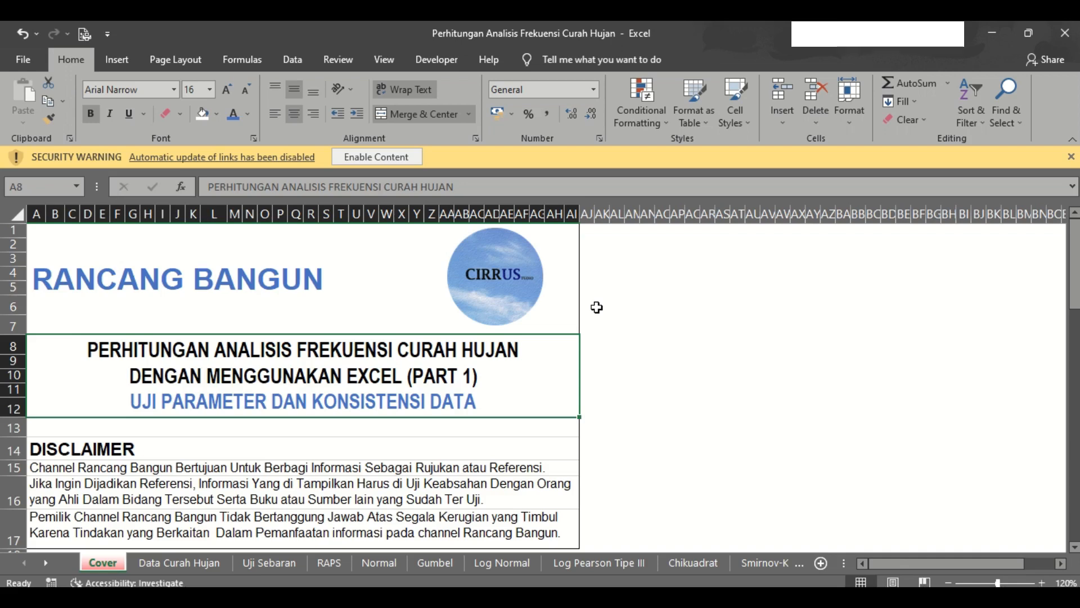
Step: On the Data Curah Hujan sheet, fill the first Ri cell, E6, with a reference to the 1996 Rmax value using =D10
{"action": "left_click", "coordinate": [184, 560]}
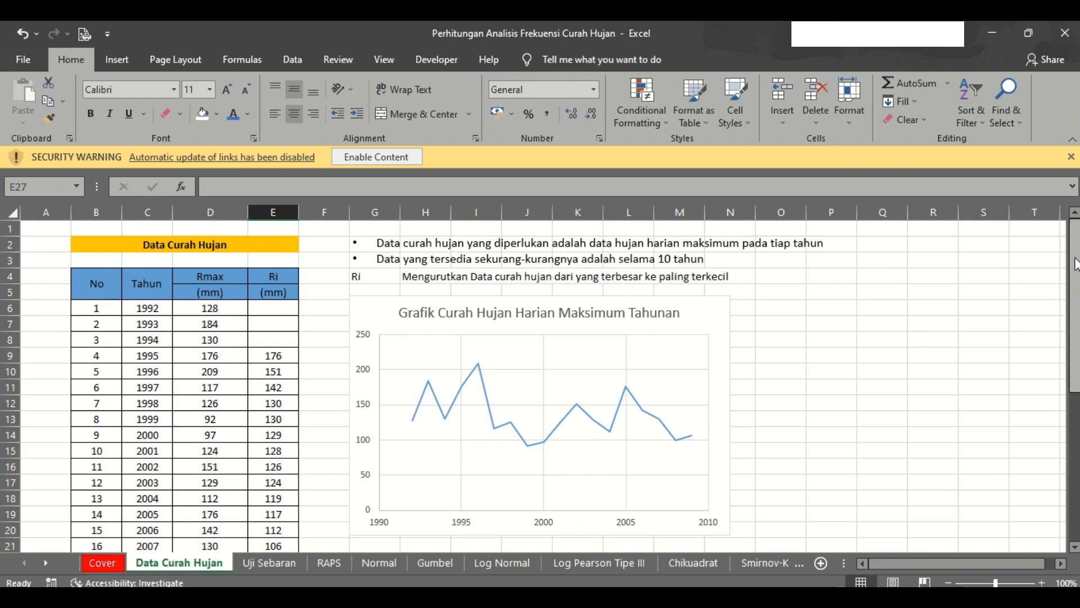
{"action": "mouse_move", "coordinate": [1074, 272]}
{"action": "left_mouse_down"}
{"action": "mouse_move", "coordinate": [1074, 321]}
{"action": "mouse_move", "coordinate": [1077, 293]}
{"action": "left_mouse_up"}
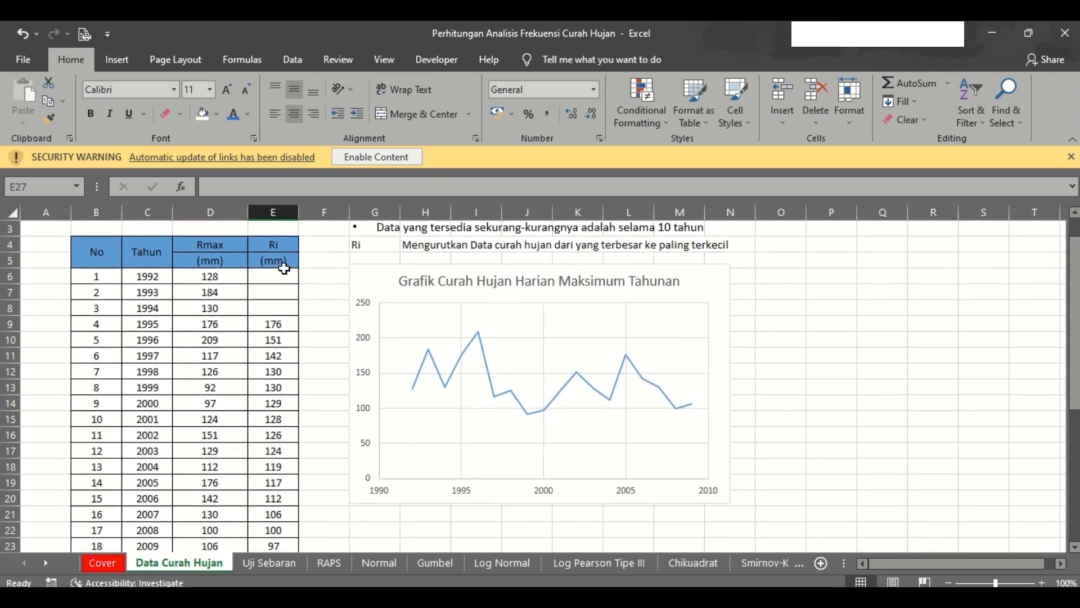
{"action": "left_click", "coordinate": [271, 281]}
{"action": "type", "text": "="}
{"action": "key", "text": "Left"}
{"action": "key", "text": "Down"}
{"action": "key", "text": "Down"}
{"action": "key", "text": "Down"}
{"action": "key", "text": "Down"}
{"action": "key", "text": "Down"}
{"action": "key", "text": "Down"}
{"action": "key", "text": "Down"}
{"action": "key", "text": "Down"}
{"action": "key", "text": "Down"}
{"action": "key", "text": "Down"}
{"action": "key", "text": "Down"}
{"action": "key", "text": "Down"}
{"action": "key", "text": "Down"}
{"action": "key", "text": "Down"}
{"action": "key", "text": "Down"}
{"action": "key", "text": "Down"}
{"action": "key", "text": "Down"}
{"action": "key", "text": "Down"}
{"action": "key", "text": "Down"}
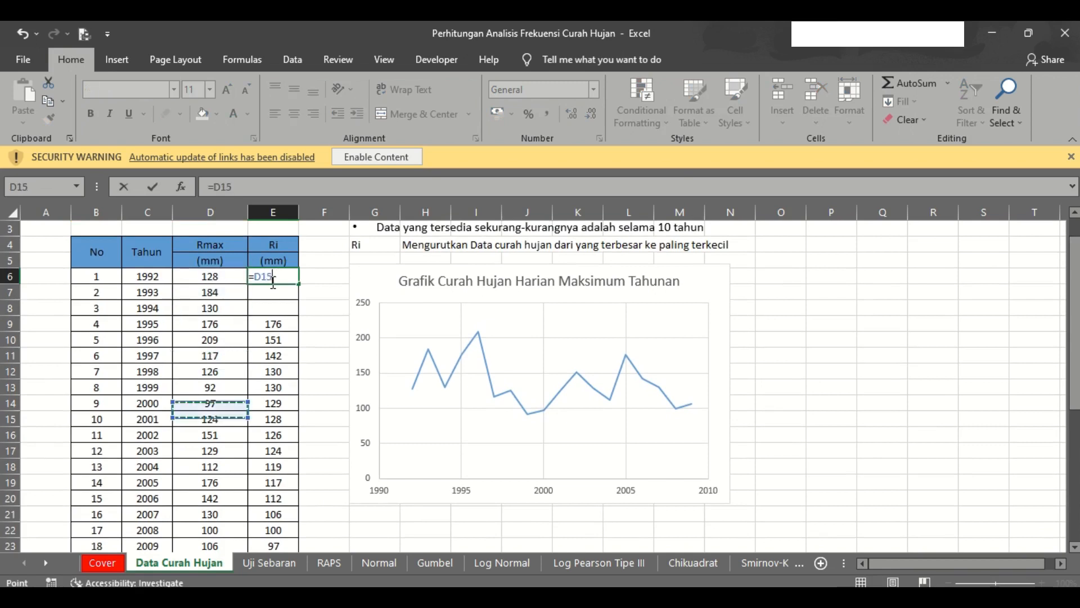
{"action": "key", "text": "Up"}
{"action": "key", "text": "Up"}
{"action": "key", "text": "Up"}
{"action": "key", "text": "Up"}
{"action": "key", "text": "Up"}
{"action": "key", "text": "Up"}
{"action": "key", "text": "Up"}
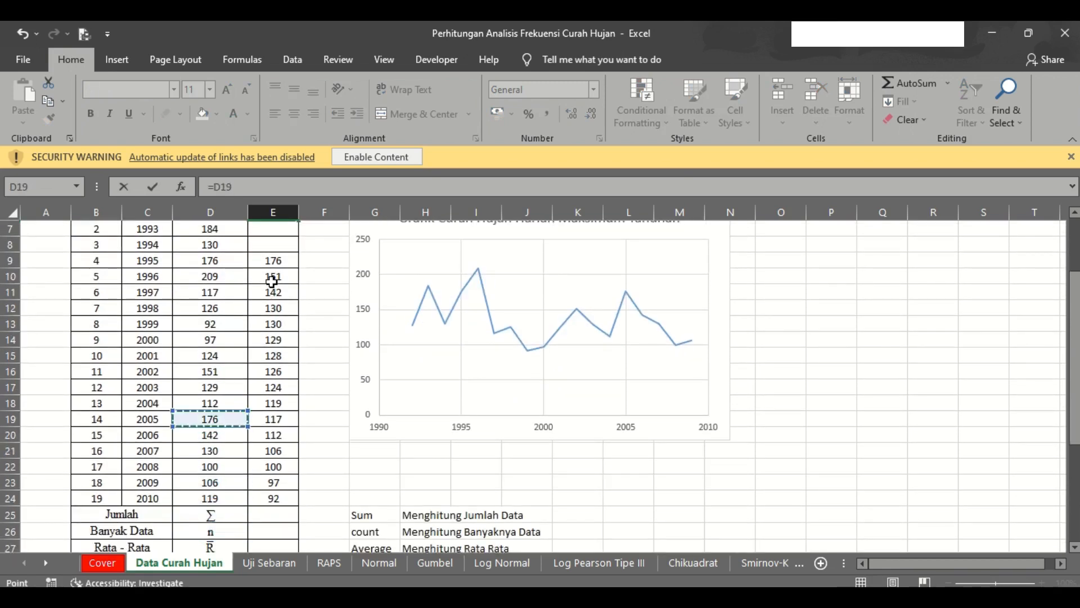
{"action": "key", "text": "Up"}
{"action": "key", "text": "Up"}
{"action": "key", "text": "Up"}
{"action": "key", "text": "Up"}
{"action": "key", "text": "Up"}
{"action": "key", "text": "Up"}
{"action": "key", "text": "Up"}
{"action": "key", "text": "Up"}
{"action": "key", "text": "Escape"}
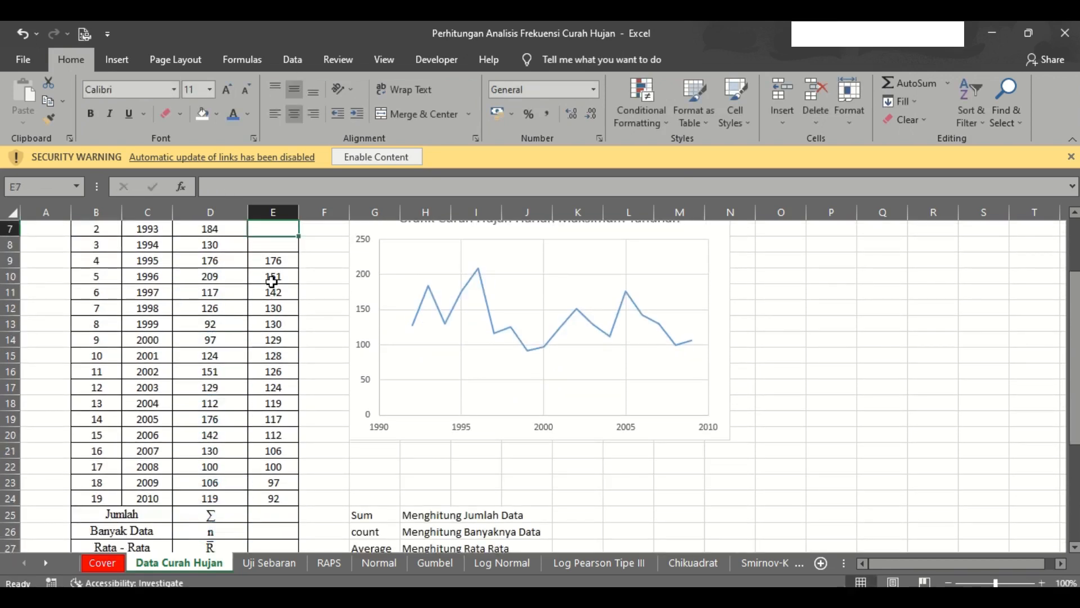
{"action": "key", "text": "Up"}
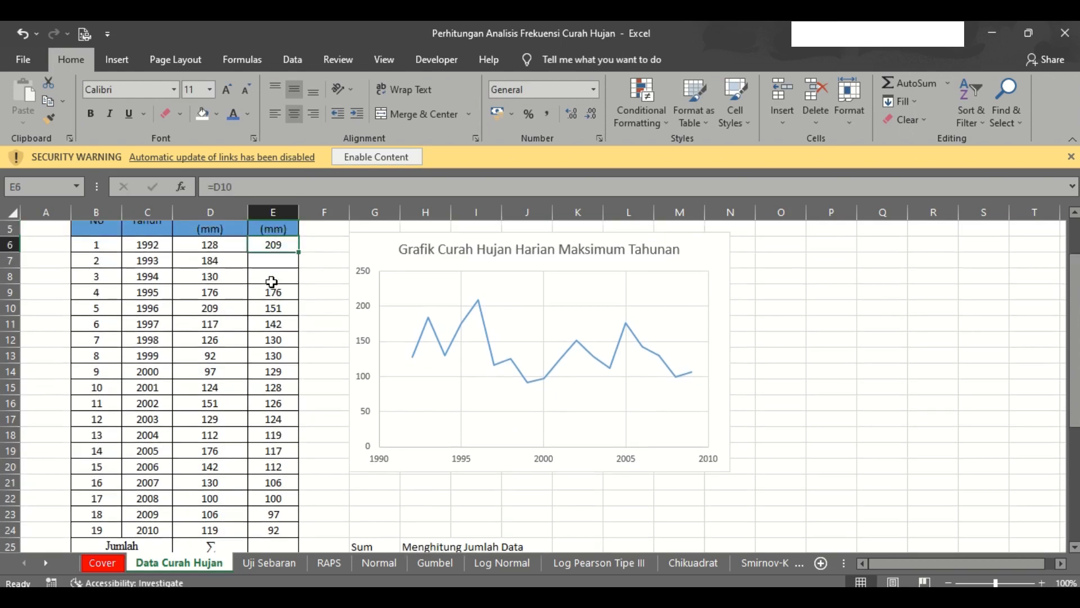
Step: Fill the second Ri cell, E7, with a reference to the 1995 Rmax value using =D9
{"action": "key", "text": "Down"}
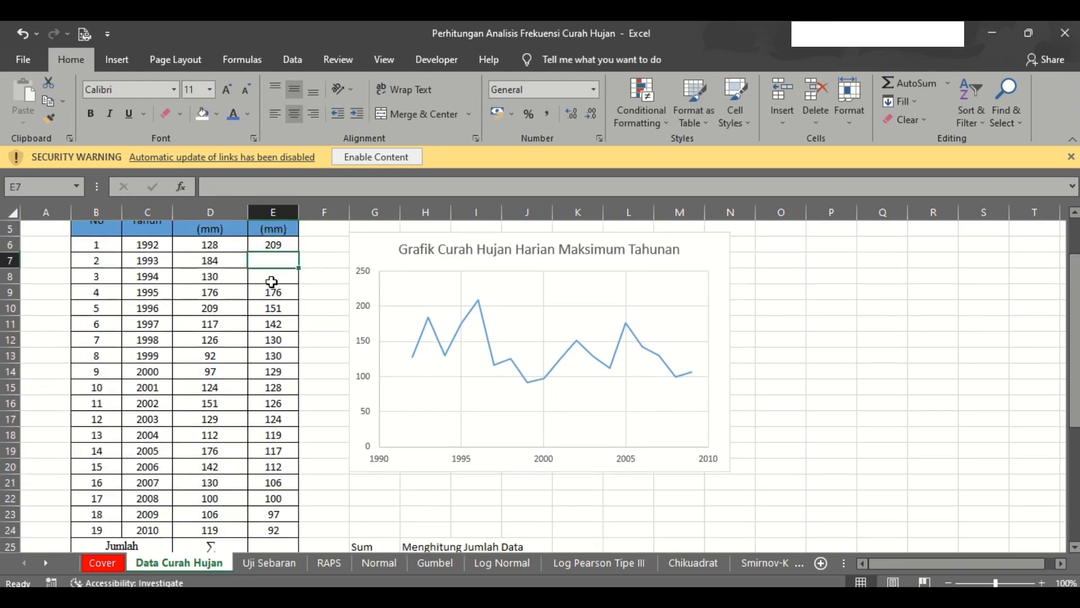
{"action": "type", "text": "="}
{"action": "key", "text": "Left"}
{"action": "key", "text": "Left"}
{"action": "key", "text": "Down"}
{"action": "key", "text": "Right"}
{"action": "key", "text": "Down"}
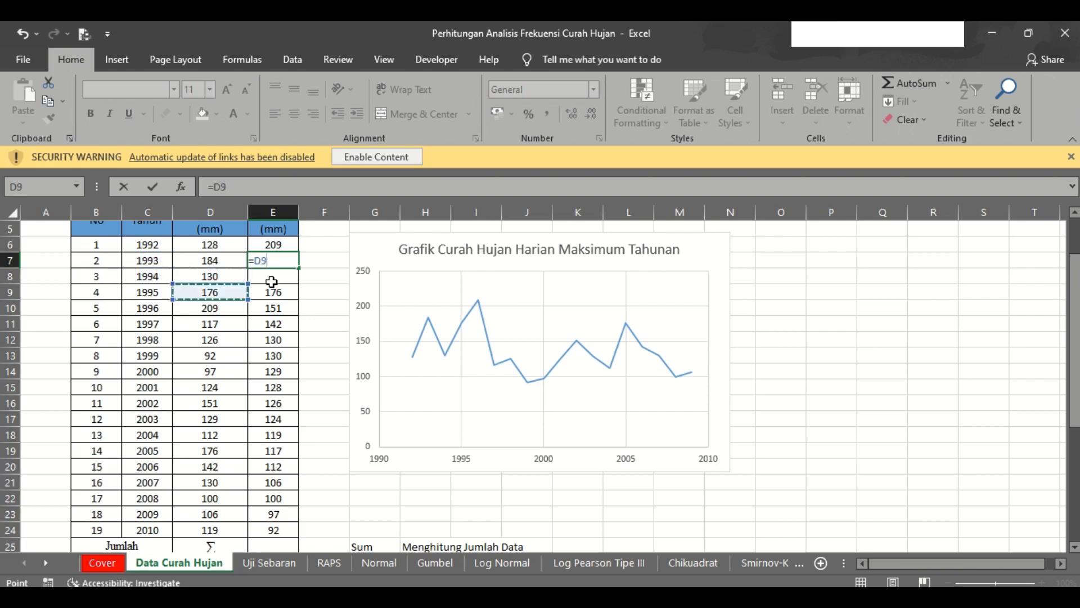
{"action": "key", "text": "Return"}
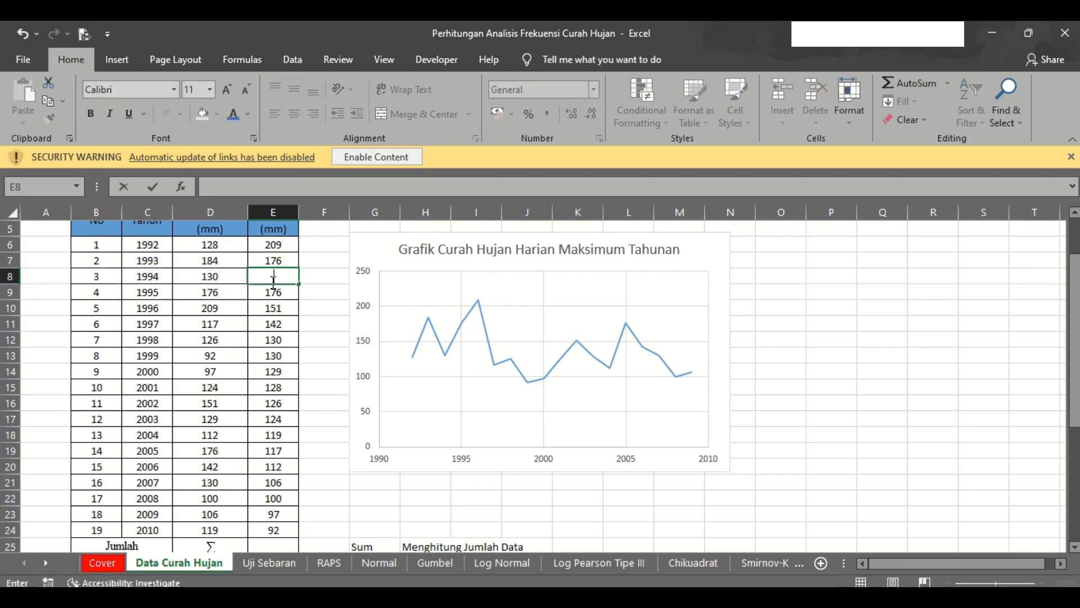
{"action": "key", "text": "Left"}
{"action": "key", "text": "Down"}
{"action": "key", "text": "Down"}
{"action": "key", "text": "Down"}
{"action": "key", "text": "Down"}
{"action": "key", "text": "Down"}
{"action": "key", "text": "Down"}
{"action": "key", "text": "Down"}
{"action": "key", "text": "Down"}
{"action": "key", "text": "Down"}
{"action": "key", "text": "Down"}
{"action": "key", "text": "Down"}
{"action": "key", "text": "Down"}
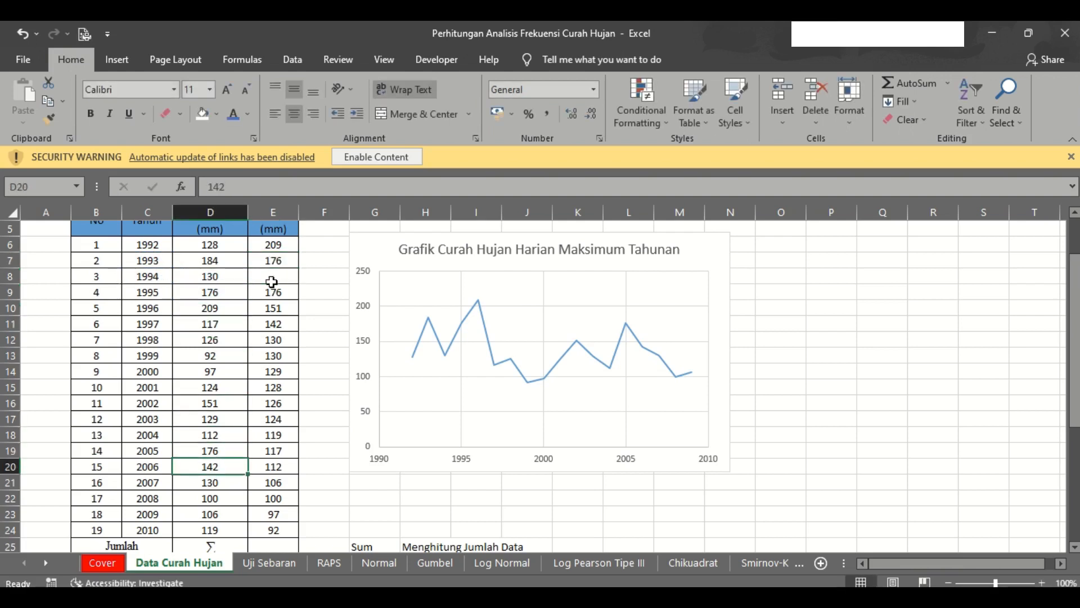
{"action": "key", "text": "Up"}
{"action": "key", "text": "Up"}
{"action": "key", "text": "Up"}
{"action": "key", "text": "Up"}
{"action": "key", "text": "Up"}
{"action": "key", "text": "Up"}
{"action": "left_click", "coordinate": [272, 282]}
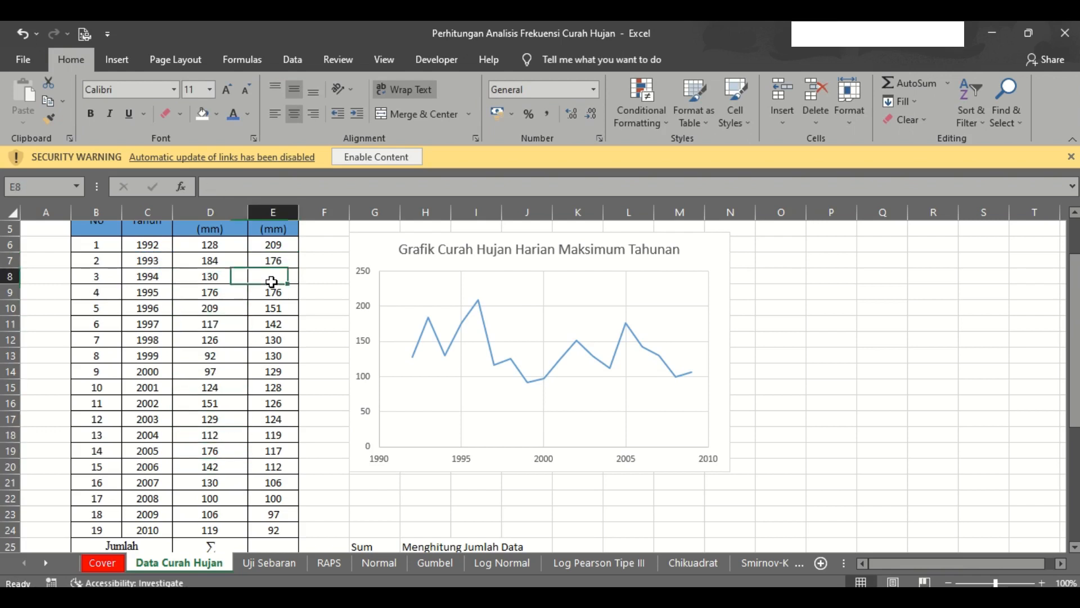
Step: Fill the third Ri cell, E8, with a reference to the 2005 Rmax value in D19
{"action": "type", "text": "="}
{"action": "key", "text": "Left"}
{"action": "key", "text": "Down"}
{"action": "key", "text": "Down"}
{"action": "key", "text": "Down"}
{"action": "key", "text": "Down"}
{"action": "key", "text": "Down"}
{"action": "key", "text": "Down"}
{"action": "key", "text": "Down"}
{"action": "key", "text": "Down"}
{"action": "key", "text": "Down"}
{"action": "key", "text": "Down"}
{"action": "key", "text": "Down"}
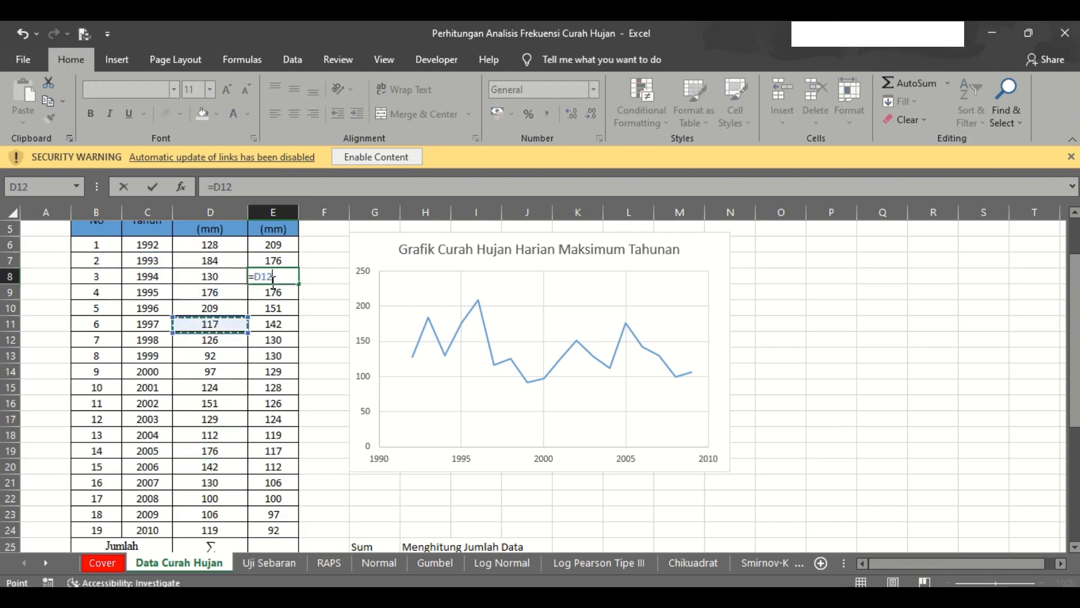
{"action": "key", "text": "Return"}
Step: Review the descending Ri entries from E6 through E24, ending at the empty Jumlah cell E25
{"action": "key", "text": "Up"}
{"action": "key", "text": "Up"}
{"action": "key", "text": "Up"}
{"action": "key", "text": "Up"}
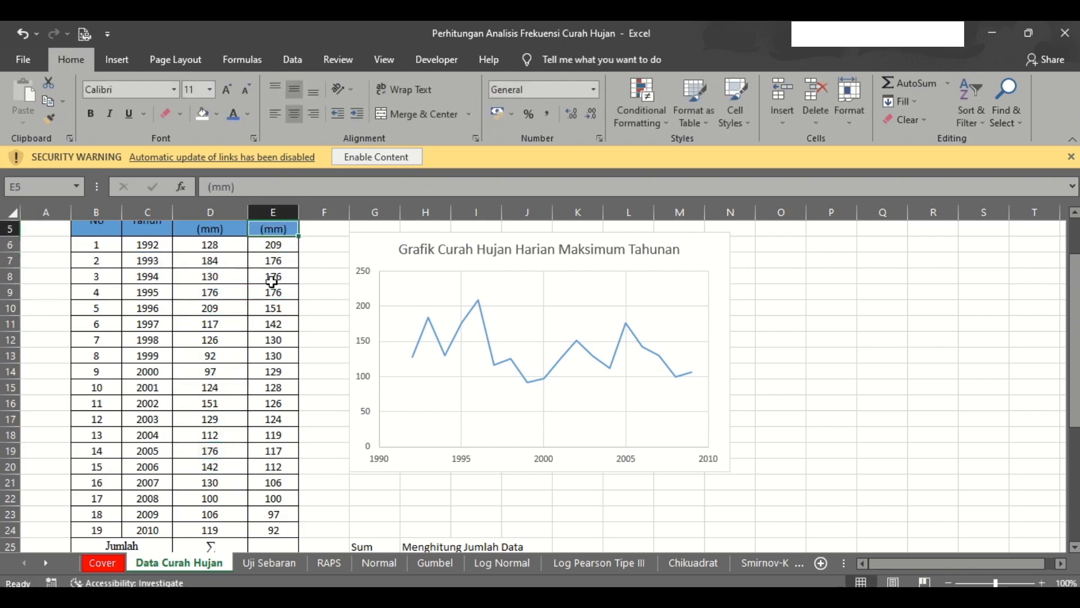
{"action": "key", "text": "Down"}
{"action": "key", "text": "Down"}
{"action": "key", "text": "Down"}
{"action": "key", "text": "Down"}
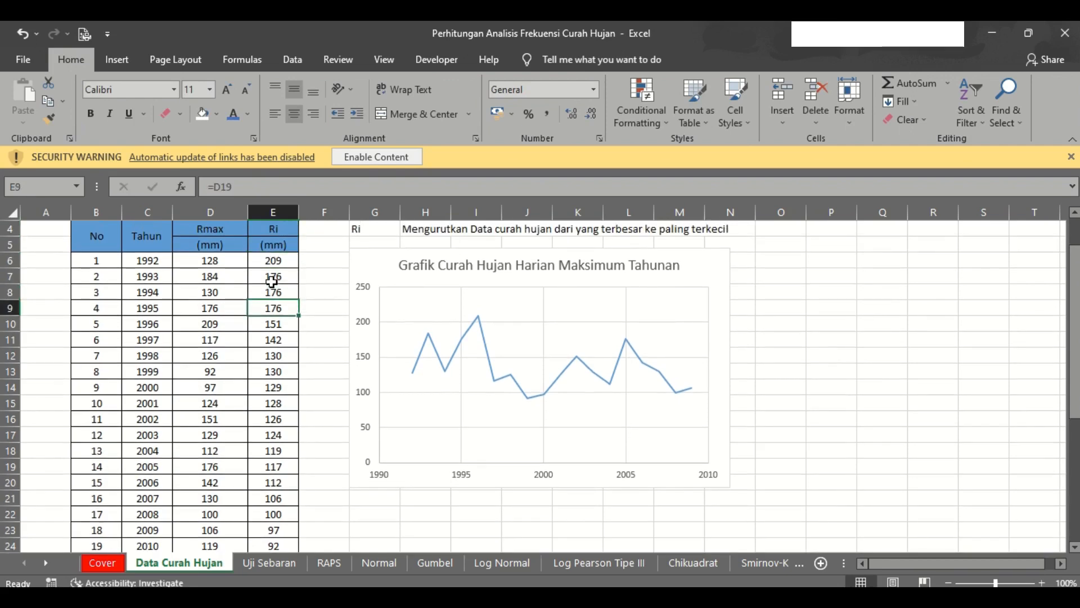
{"action": "key", "text": "Down"}
{"action": "key", "text": "Down"}
{"action": "key", "text": "Down"}
{"action": "key", "text": "Down"}
{"action": "key", "text": "Down"}
{"action": "key", "text": "Down"}
{"action": "key", "text": "Down"}
{"action": "key", "text": "Down"}
{"action": "key", "text": "Down"}
{"action": "key", "text": "Down"}
{"action": "key", "text": "Down"}
{"action": "key", "text": "Down"}
{"action": "key", "text": "Down"}
{"action": "key", "text": "Down"}
{"action": "key", "text": "Down"}
{"action": "key", "text": "Down"}
{"action": "key", "text": "Down"}
{"action": "key", "text": "Down"}
{"action": "key", "text": "Down"}
{"action": "key", "text": "Down"}
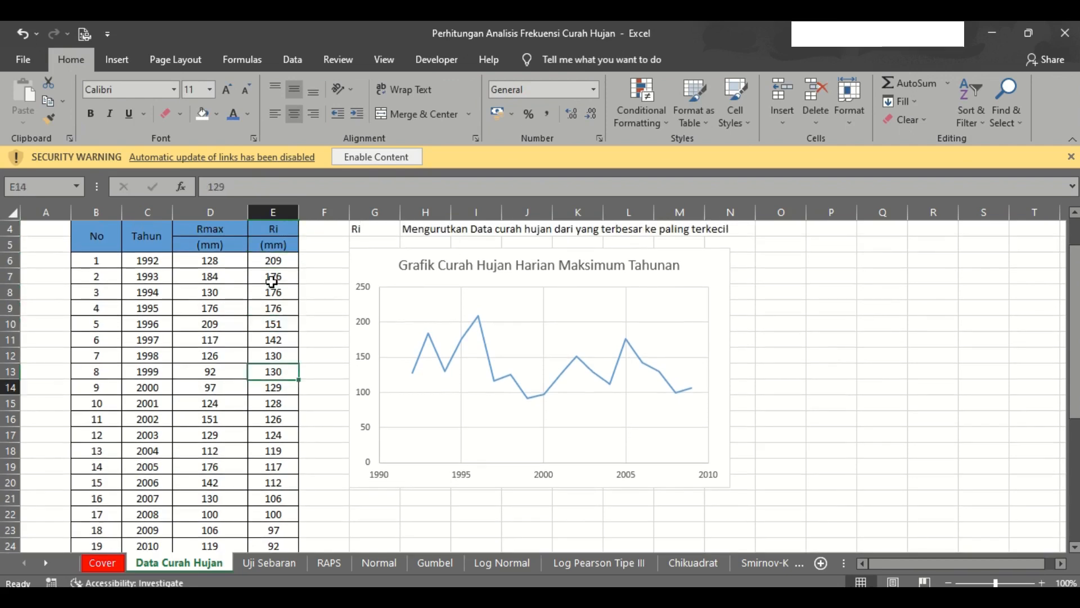
{"action": "key", "text": "Up"}
{"action": "key", "text": "Up"}
{"action": "key", "text": "Up"}
{"action": "key", "text": "Up"}
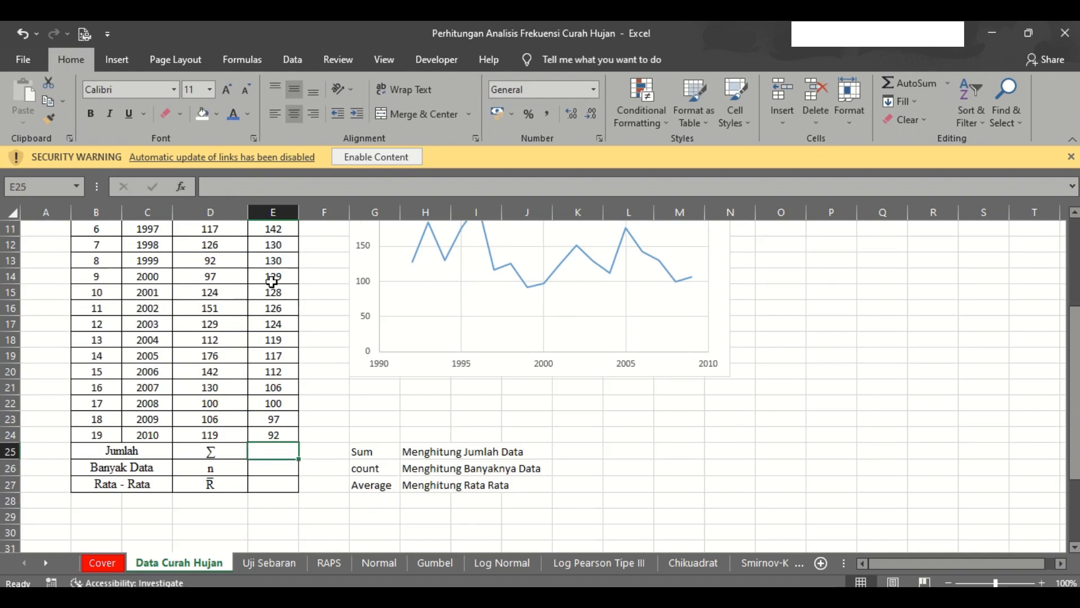
Step: Total the Ri values in the Jumlah cell E25 with a SUM formula over E6:E24
{"action": "type", "text": "=sum"}
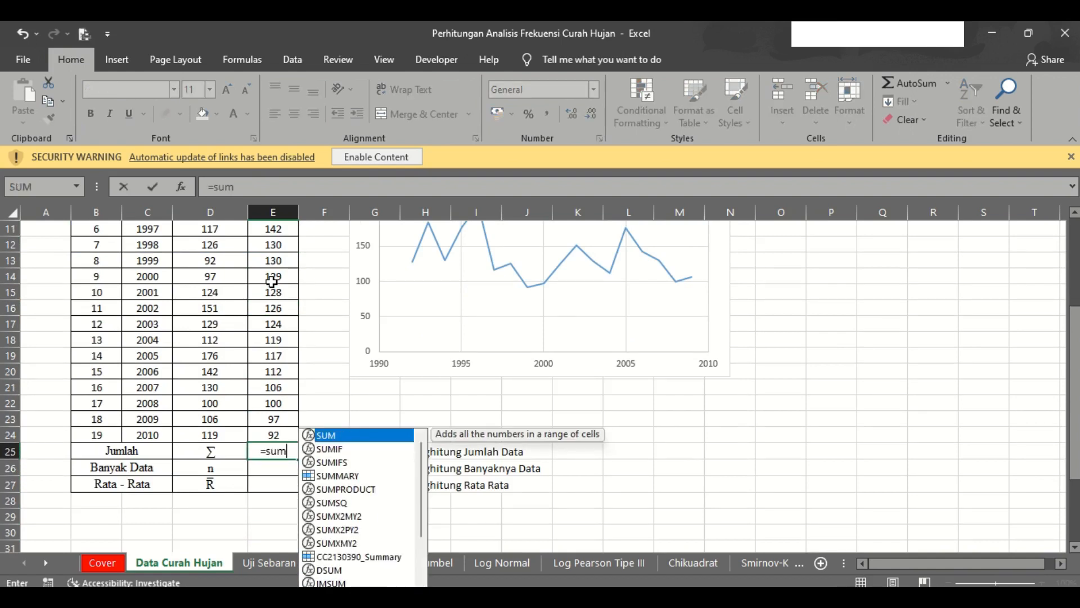
{"action": "type", "text": "("}
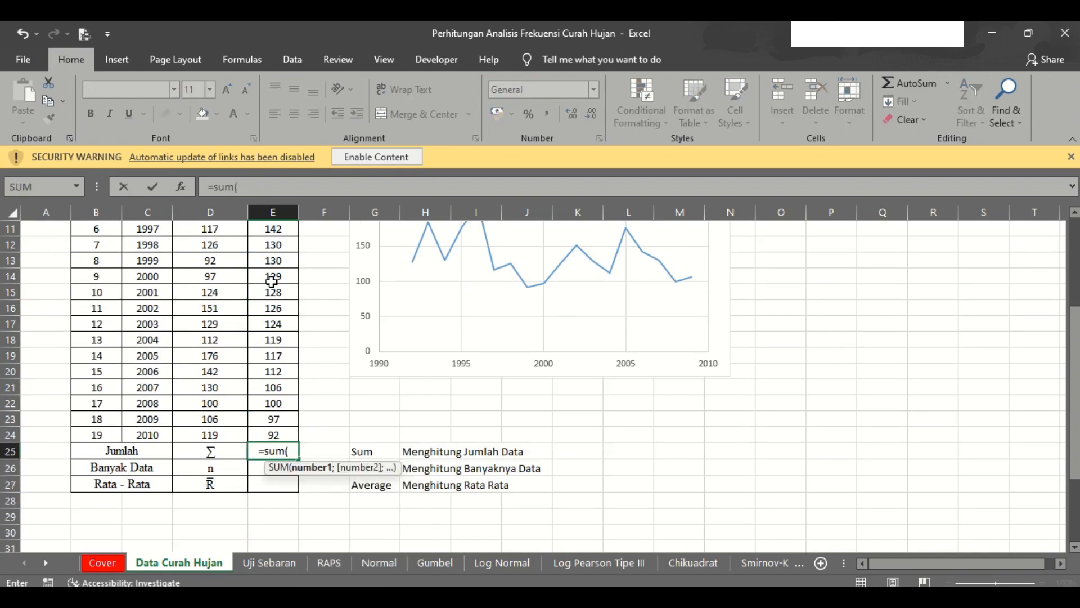
{"action": "key", "text": "Up"}
{"action": "key", "text": "Up"}
{"action": "key", "text": "Up"}
{"action": "key", "text": "Up"}
{"action": "key", "text": "Up"}
{"action": "key", "text": "Up"}
{"action": "key", "text": "Up"}
{"action": "key", "text": "Up"}
{"action": "key", "text": "Up"}
{"action": "key", "text": "Up"}
{"action": "key", "text": "Up"}
{"action": "key", "text": "Up"}
{"action": "key", "text": "Up"}
{"action": "key", "text": "Up"}
{"action": "key", "text": "Up"}
{"action": "key", "text": "Up"}
{"action": "key", "text": "Up"}
{"action": "key", "text": "Up"}
{"action": "key", "text": "Up"}
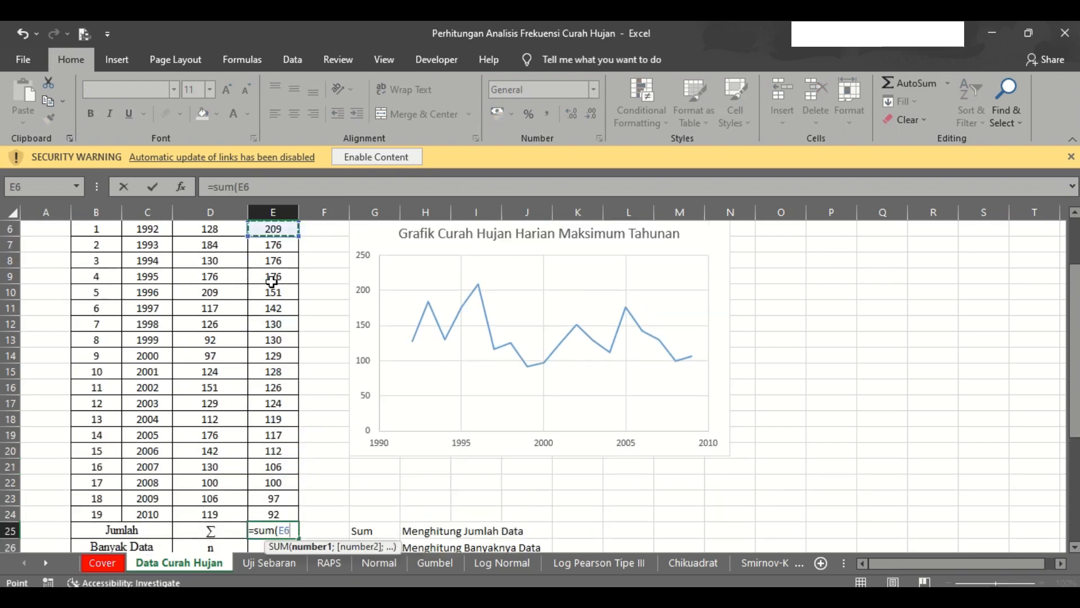
{"action": "key", "text": "shift+Down"}
{"action": "key", "text": "shift+Down"}
{"action": "key", "text": "shift+Down"}
{"action": "key", "text": "shift+Down"}
{"action": "key", "text": "shift+Down"}
{"action": "key", "text": "shift+Down"}
{"action": "key", "text": "shift+Down"}
{"action": "key", "text": "shift+Down"}
{"action": "key", "text": "shift+Down"}
{"action": "key", "text": "shift+Down"}
{"action": "key", "text": "shift+Down"}
{"action": "key", "text": "shift+Down"}
{"action": "key", "text": "shift+Down"}
{"action": "key", "text": "shift+Down"}
{"action": "key", "text": "shift+Down"}
{"action": "key", "text": "shift+Down"}
{"action": "key", "text": "shift+Down"}
{"action": "key", "text": "shift+Down"}
{"action": "key", "text": "shift+Down"}
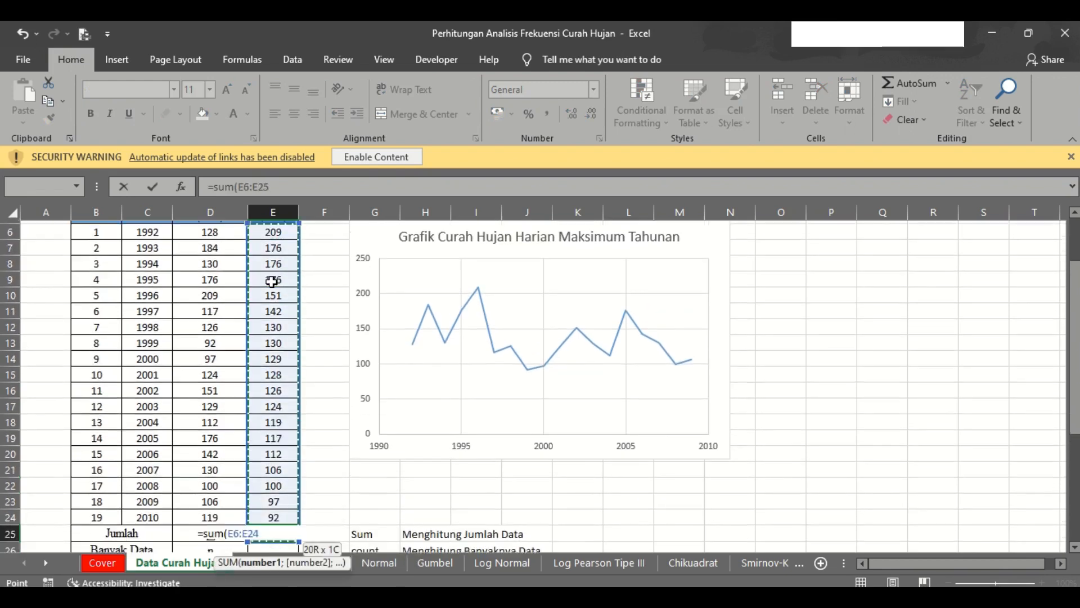
{"action": "key", "text": "shift+Up"}
{"action": "key", "text": "shift+Up"}
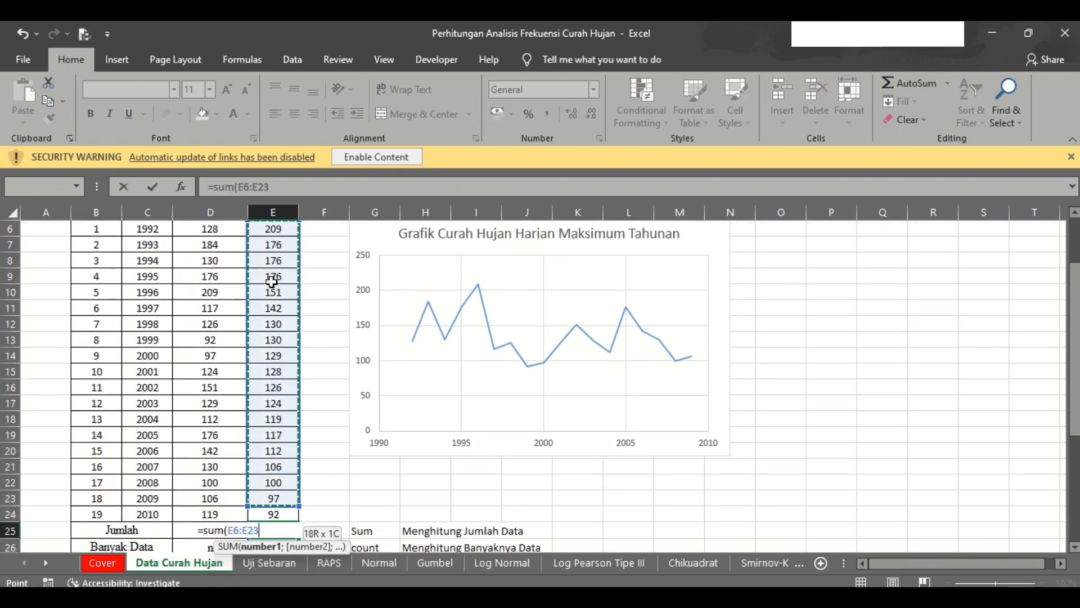
{"action": "key", "text": "shift+Down"}
{"action": "key", "text": "Return"}
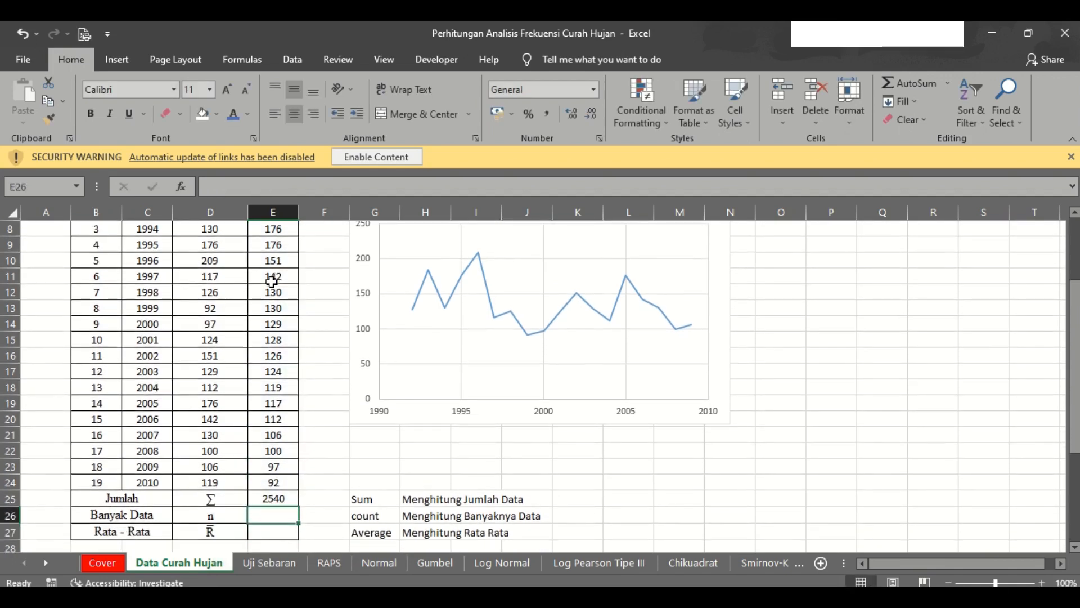
Step: Count the Ri values in the Banyak Data cell E26 with a COUNT formula over E6:E24
{"action": "key", "text": "Up"}
{"action": "key", "text": "Down"}
{"action": "key", "text": "Up"}
{"action": "key", "text": "Down"}
{"action": "type", "text": "="}
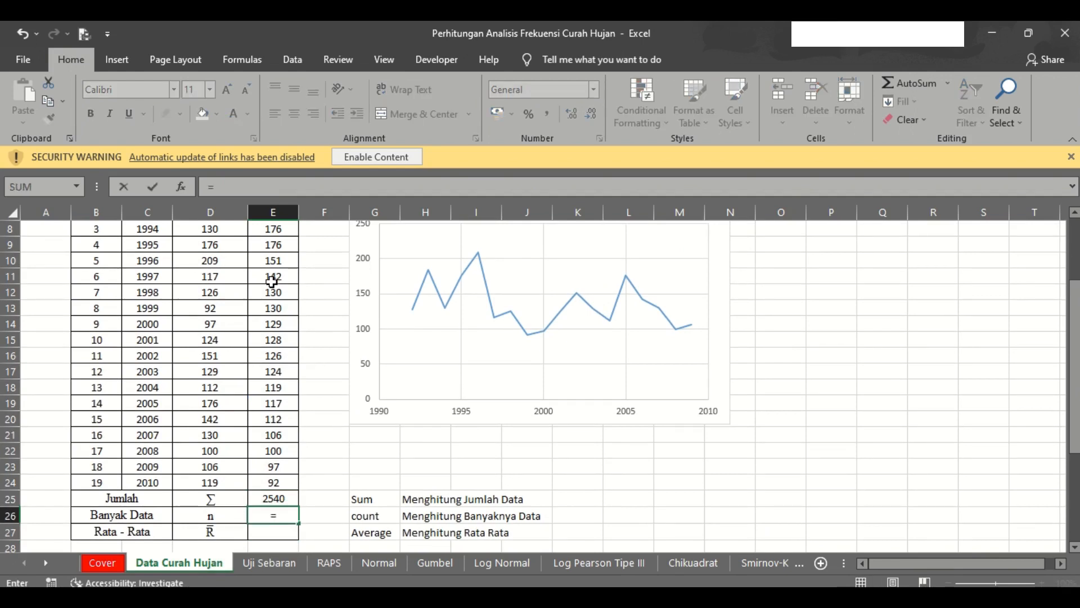
{"action": "type", "text": "count("}
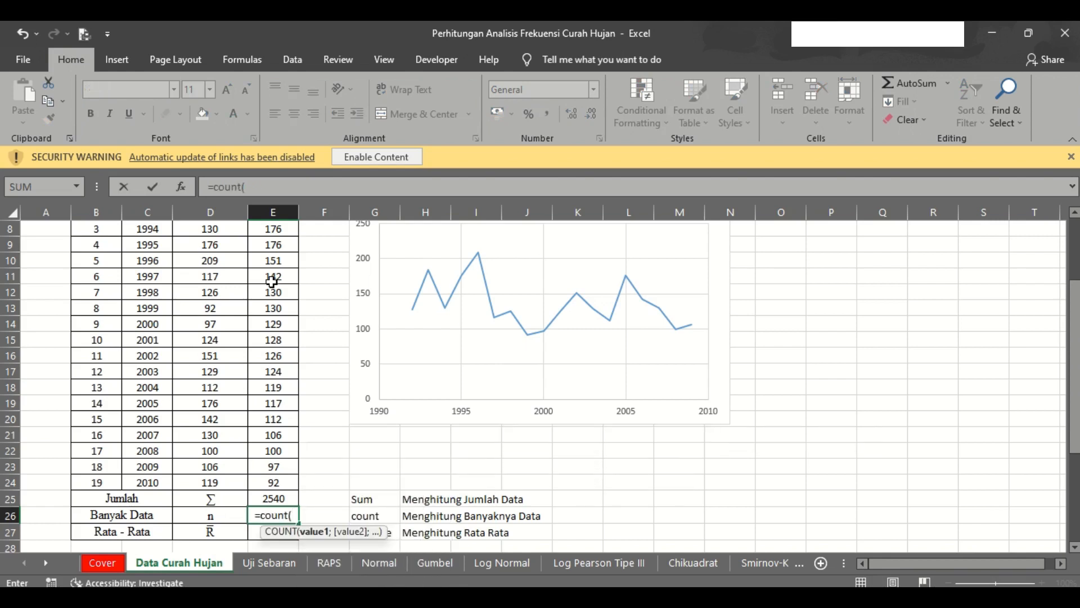
{"action": "key", "text": "Up"}
{"action": "key", "text": "Up"}
{"action": "key", "text": "Up"}
{"action": "key", "text": "Up"}
{"action": "key", "text": "Up"}
{"action": "key", "text": "Up"}
{"action": "key", "text": "Up"}
{"action": "key", "text": "Up"}
{"action": "key", "text": "Up"}
{"action": "key", "text": "Up"}
{"action": "key", "text": "Up"}
{"action": "key", "text": "Up"}
{"action": "key", "text": "Up"}
{"action": "key", "text": "Up"}
{"action": "key", "text": "Up"}
{"action": "key", "text": "Up"}
{"action": "key", "text": "Up"}
{"action": "key", "text": "Up"}
{"action": "key", "text": "Up"}
{"action": "key", "text": "Up"}
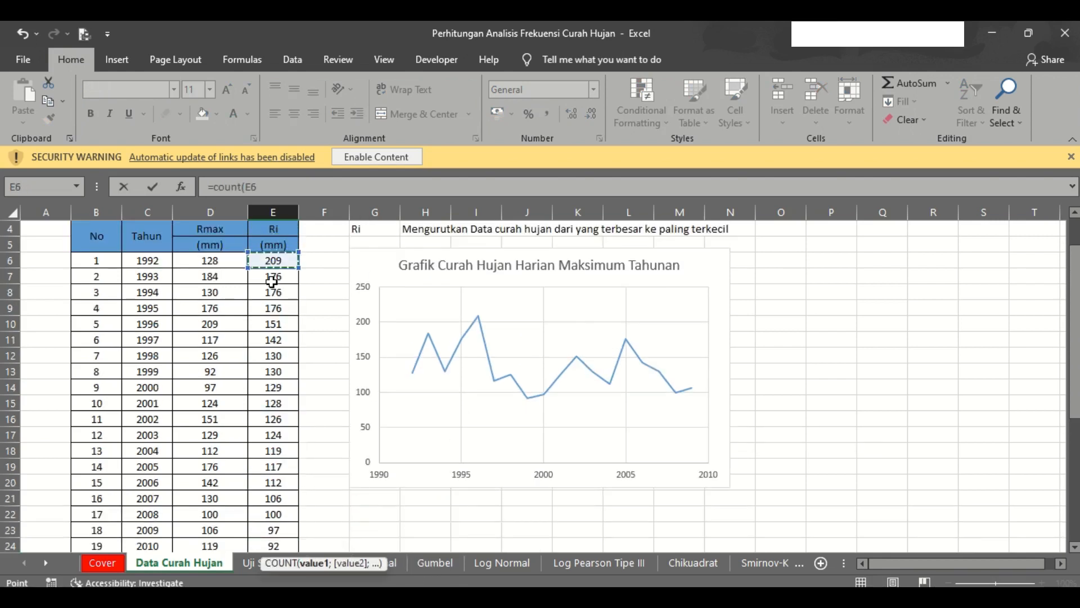
{"action": "key", "text": "shift+Down"}
{"action": "key", "text": "shift+Down"}
{"action": "key", "text": "shift+Down"}
{"action": "key", "text": "shift+Down"}
{"action": "key", "text": "shift+Down"}
{"action": "key", "text": "shift+Down"}
{"action": "key", "text": "shift+Down"}
{"action": "key", "text": "shift+Down"}
{"action": "key", "text": "shift+Down"}
{"action": "key", "text": "shift+Down"}
{"action": "key", "text": "shift+Down"}
{"action": "key", "text": "shift+Down"}
{"action": "key", "text": "shift+Down"}
{"action": "key", "text": "shift+Down"}
{"action": "key", "text": "shift+Down"}
{"action": "key", "text": "shift+Down"}
{"action": "key", "text": "shift+Down"}
{"action": "key", "text": "shift+Down"}
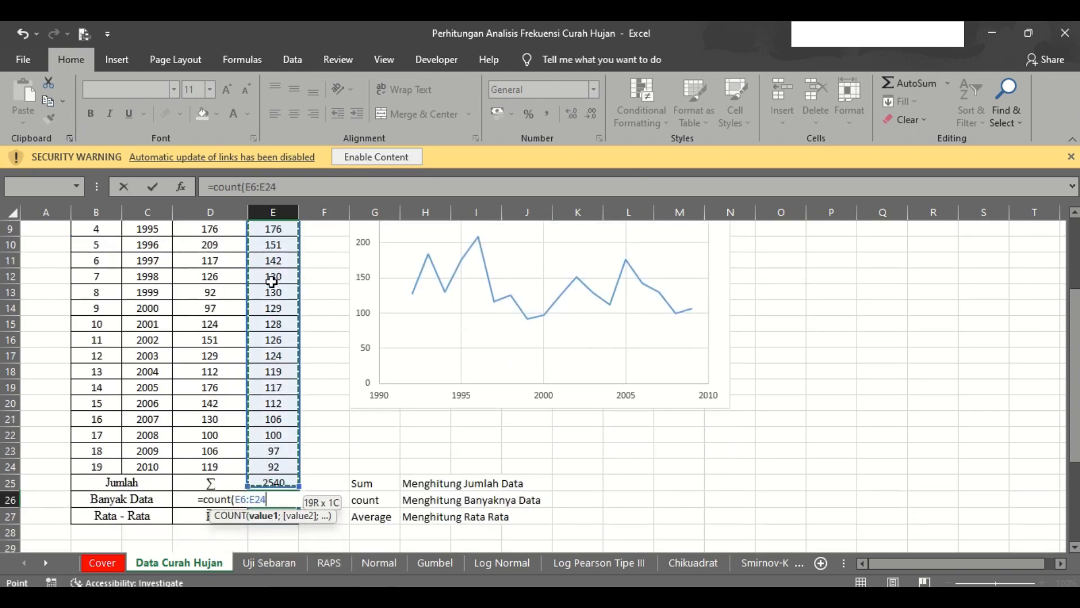
{"action": "type", "text": ")"}
{"action": "key", "text": "Return"}
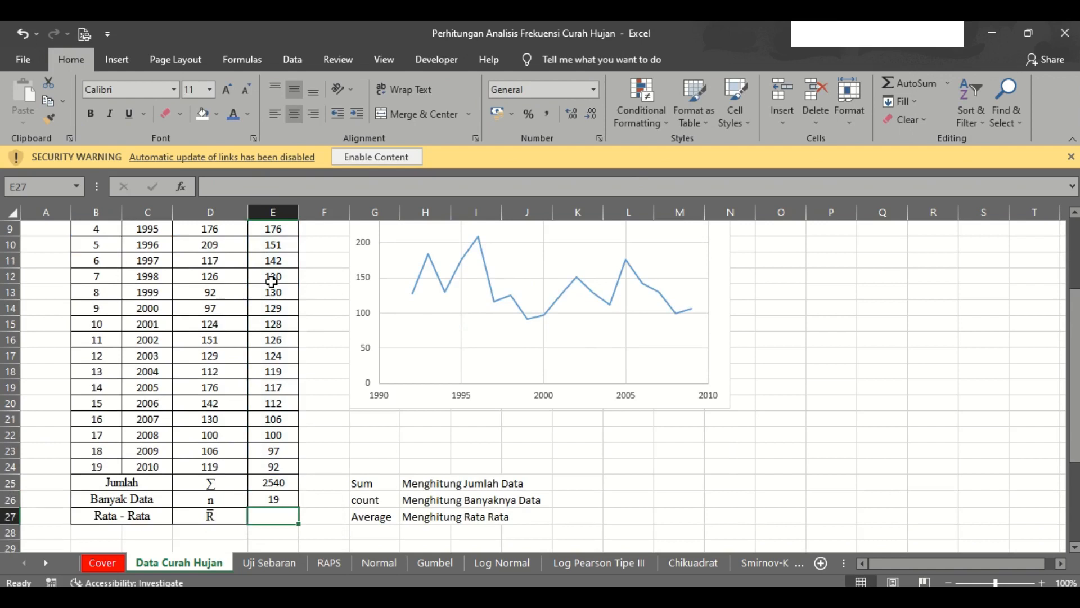
Step: Average the Ri values in the Rata - Rata cell E27 with an AVERAGE formula over E6:E24
{"action": "type", "text": "="}
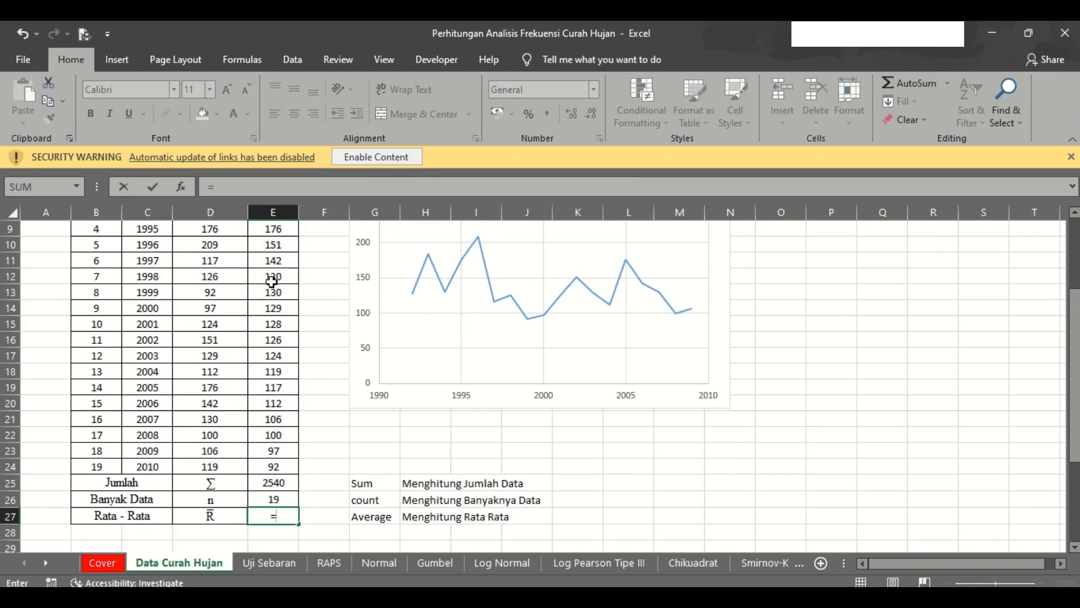
{"action": "type", "text": "average"}
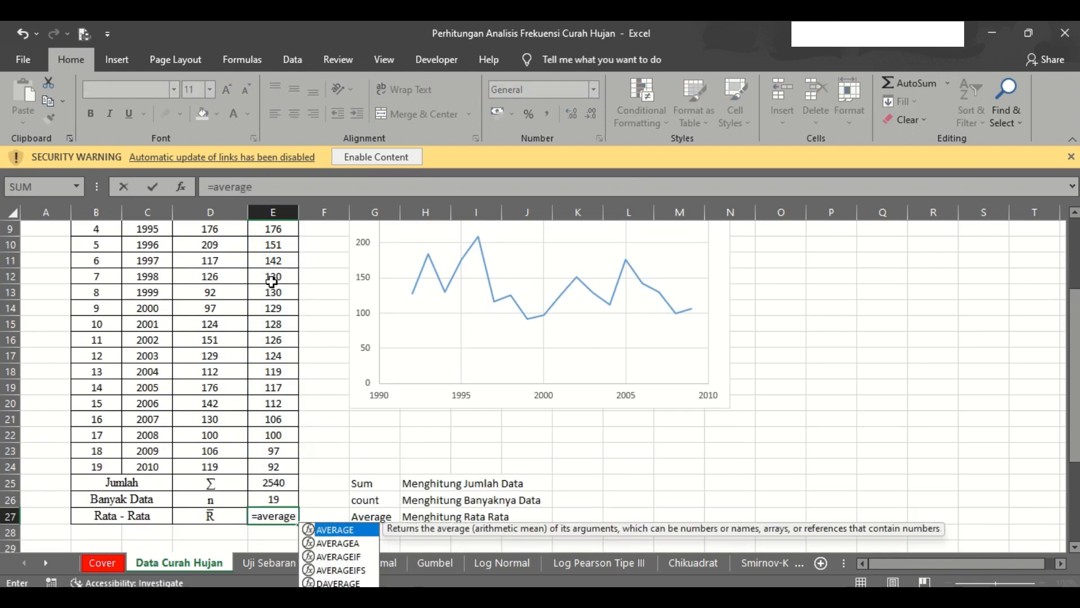
{"action": "type", "text": "("}
{"action": "key", "text": "Up"}
{"action": "key", "text": "Up"}
{"action": "key", "text": "Up"}
{"action": "key", "text": "Up"}
{"action": "key", "text": "Up"}
{"action": "key", "text": "Up"}
{"action": "key", "text": "Up"}
{"action": "key", "text": "Up"}
{"action": "key", "text": "Up"}
{"action": "key", "text": "Up"}
{"action": "key", "text": "Up"}
{"action": "key", "text": "Up"}
{"action": "key", "text": "Up"}
{"action": "key", "text": "Up"}
{"action": "key", "text": "Up"}
{"action": "key", "text": "Up"}
{"action": "key", "text": "Up"}
{"action": "key", "text": "Up"}
{"action": "key", "text": "Up"}
{"action": "key", "text": "Up"}
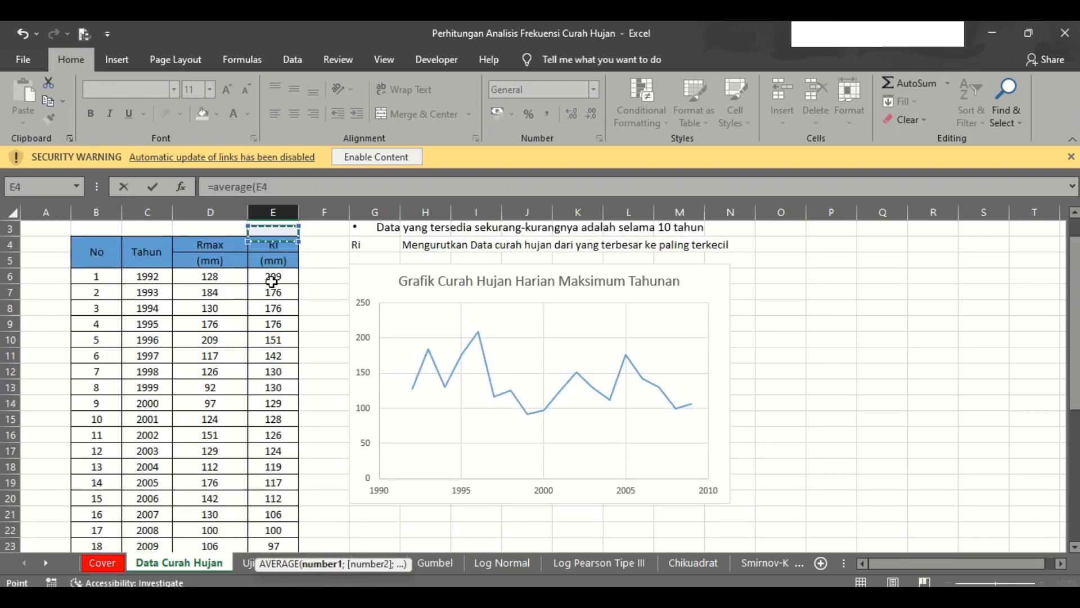
{"action": "key", "text": "Down"}
{"action": "key", "text": "Down"}
{"action": "key", "text": "shift+Down"}
{"action": "key", "text": "shift+Down"}
{"action": "key", "text": "shift+Down"}
{"action": "key", "text": "shift+Down"}
{"action": "key", "text": "shift+Down"}
{"action": "key", "text": "shift+Down"}
{"action": "key", "text": "shift+Down"}
{"action": "key", "text": "shift+Down"}
{"action": "key", "text": "shift+Down"}
{"action": "key", "text": "shift+Down"}
{"action": "key", "text": "shift+Down"}
{"action": "key", "text": "shift+Down"}
{"action": "key", "text": "shift+Down"}
{"action": "key", "text": "shift+Down"}
{"action": "key", "text": "shift+Down"}
{"action": "key", "text": "shift+Down"}
{"action": "key", "text": "shift+Down"}
{"action": "key", "text": "shift+Down"}
{"action": "key", "text": "shift+Down"}
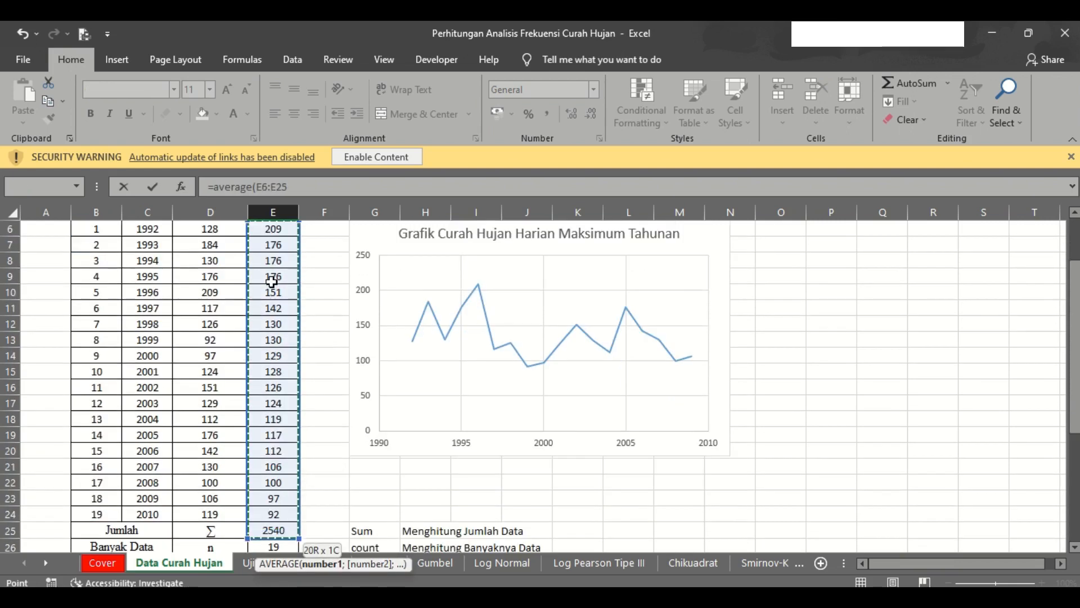
{"action": "key", "text": "Return"}
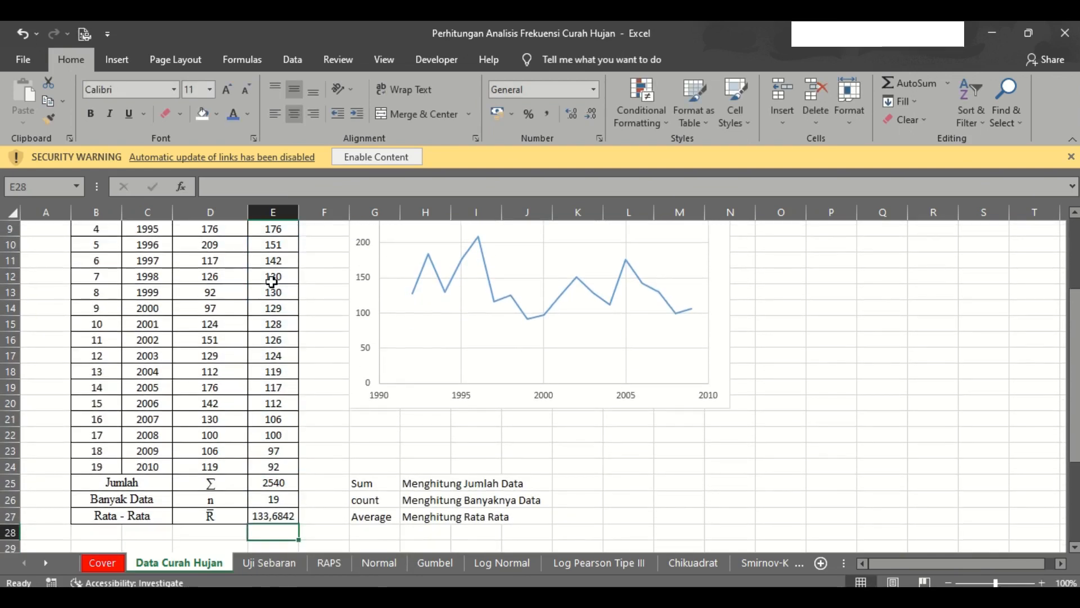
{"action": "key", "text": "Up"}
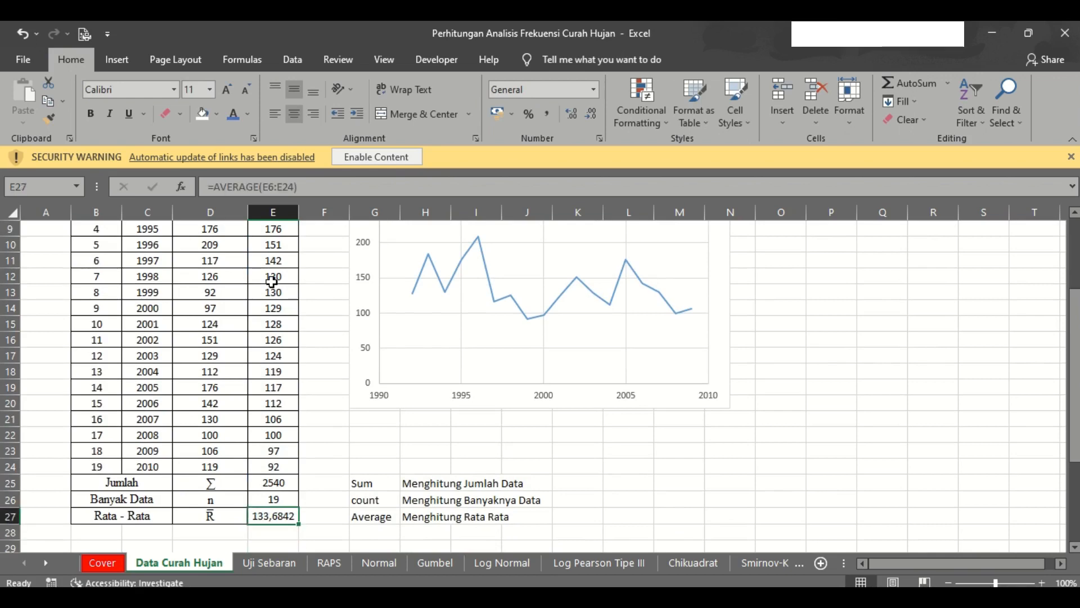
Step: Open the Uji Sebaran sheet and examine the statistical parameter formulas, the distribution requirements and the source of the first Ri value
{"action": "left_click", "coordinate": [270, 563]}
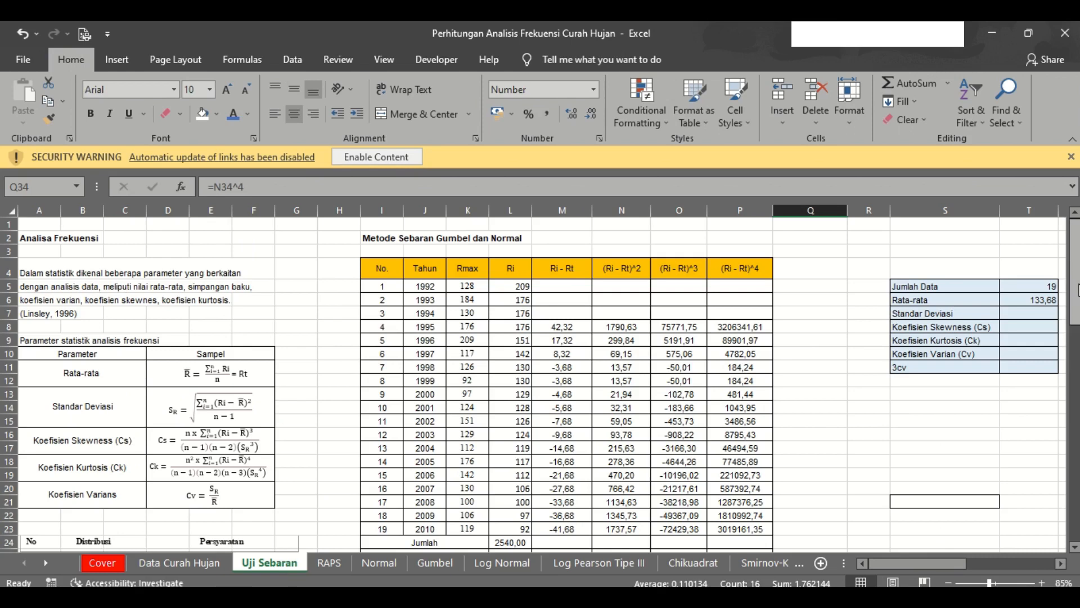
{"action": "scroll", "coordinate": [448, 298], "scroll_direction": "down", "scroll_amount": 2}
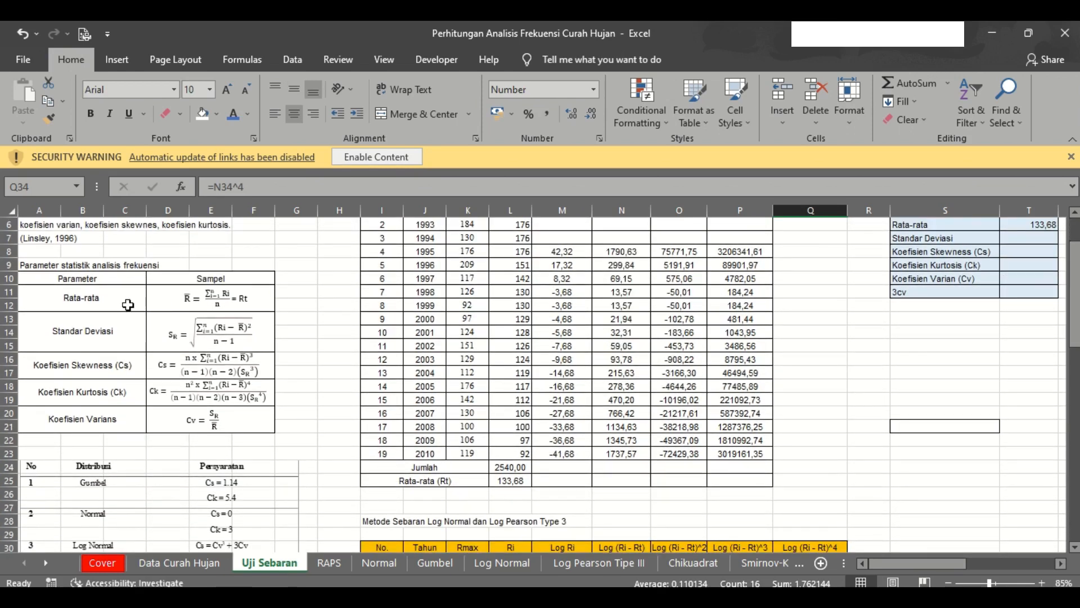
{"action": "left_click", "coordinate": [90, 304]}
{"action": "left_click", "coordinate": [101, 333]}
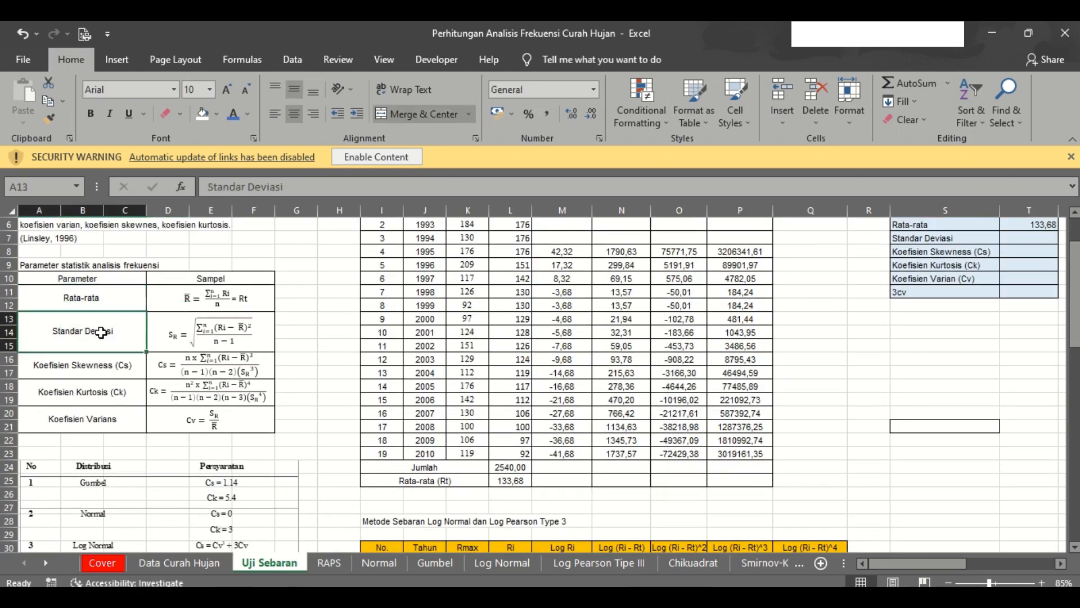
{"action": "left_click", "coordinate": [108, 361]}
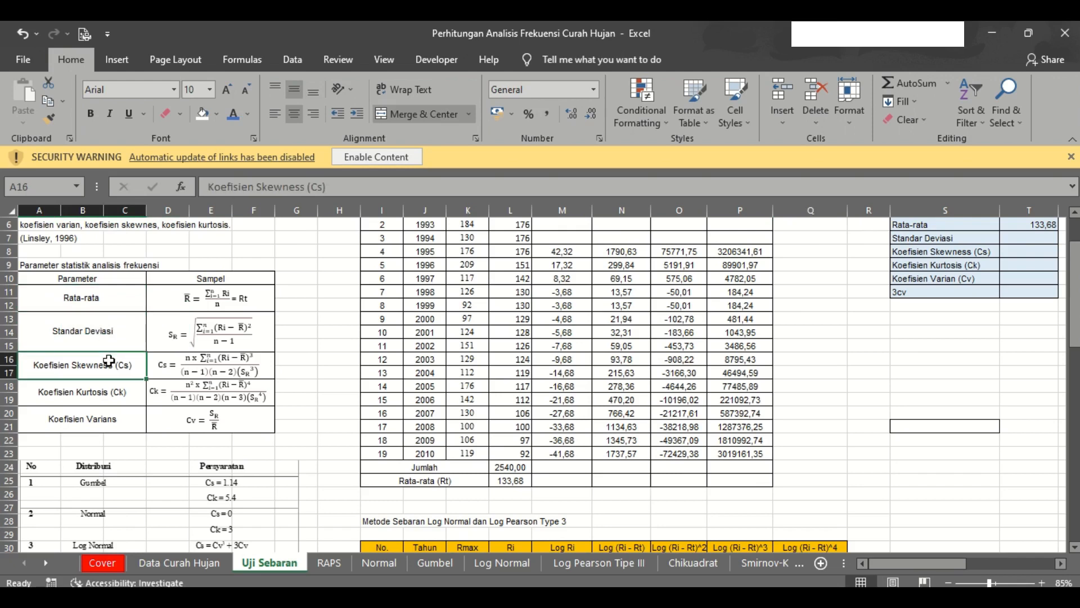
{"action": "left_click", "coordinate": [117, 397]}
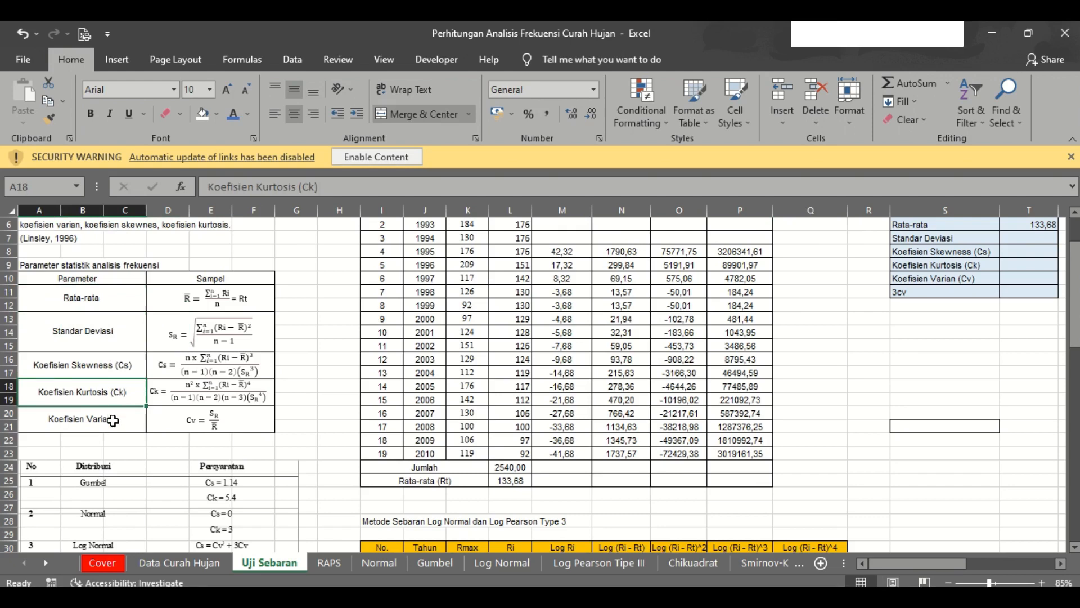
{"action": "left_click", "coordinate": [113, 419]}
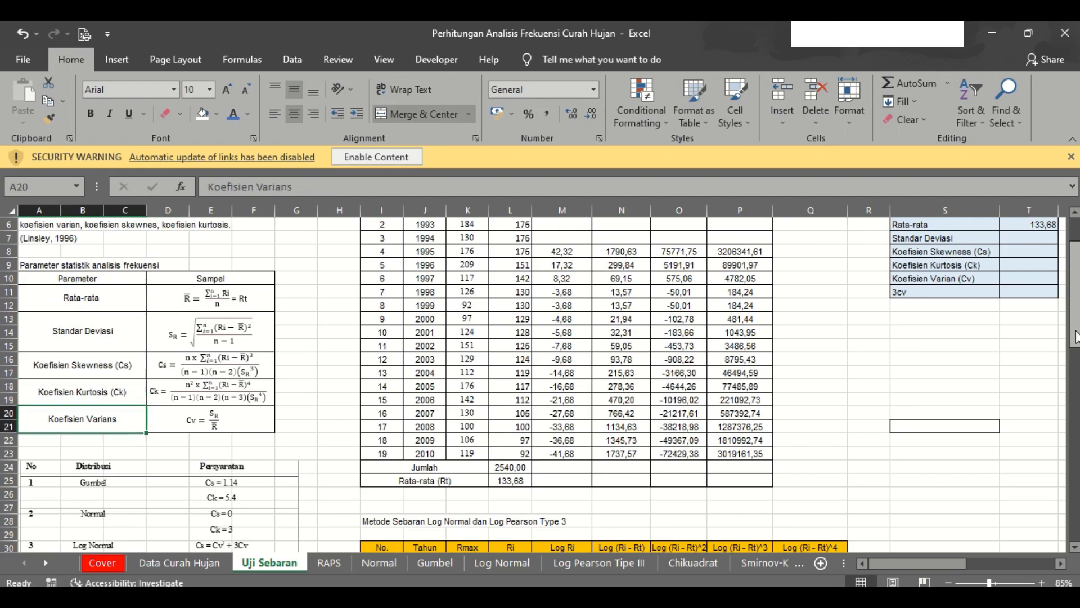
{"action": "left_click_drag", "start_coordinate": [1076, 344], "coordinate": [1076, 367]}
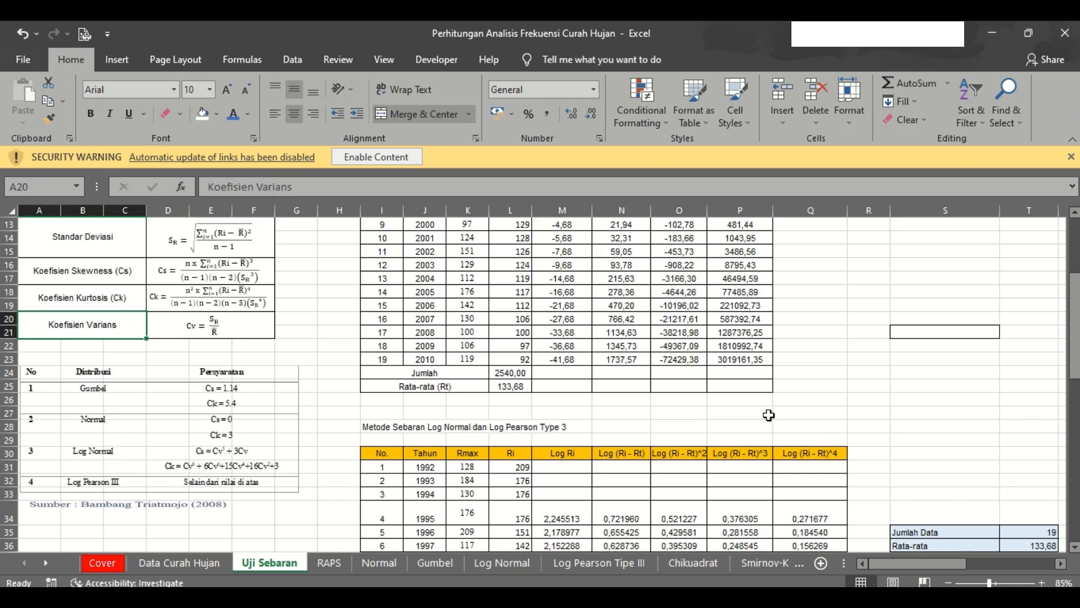
{"action": "left_click_drag", "start_coordinate": [1075, 292], "coordinate": [1074, 250]}
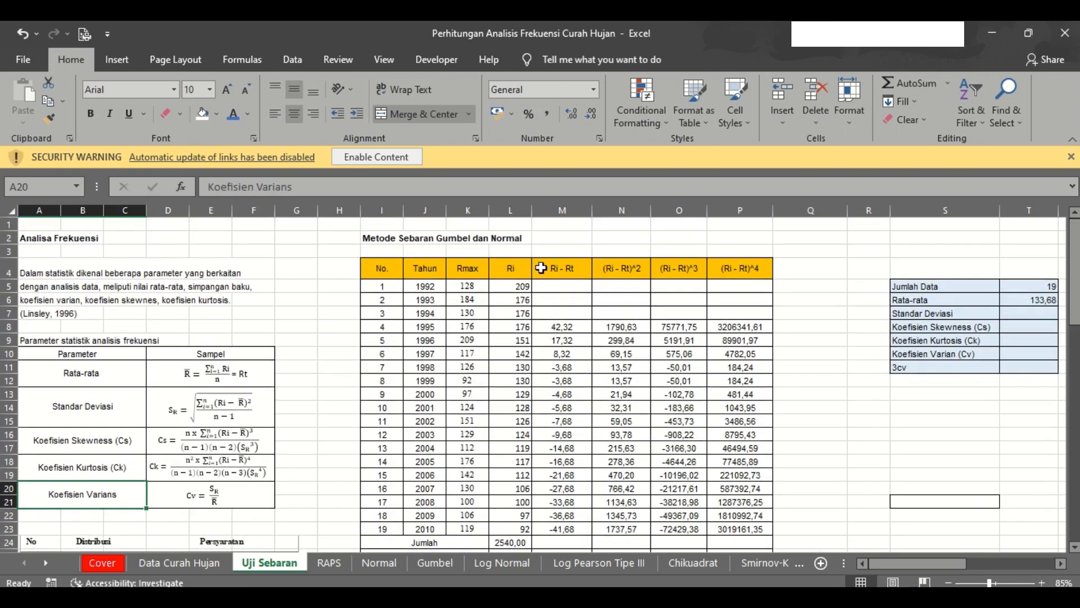
{"action": "mouse_move", "coordinate": [1073, 237]}
{"action": "left_mouse_down"}
{"action": "mouse_move", "coordinate": [1076, 339]}
{"action": "mouse_move", "coordinate": [1076, 233]}
{"action": "left_mouse_up"}
{"action": "left_click", "coordinate": [523, 288]}
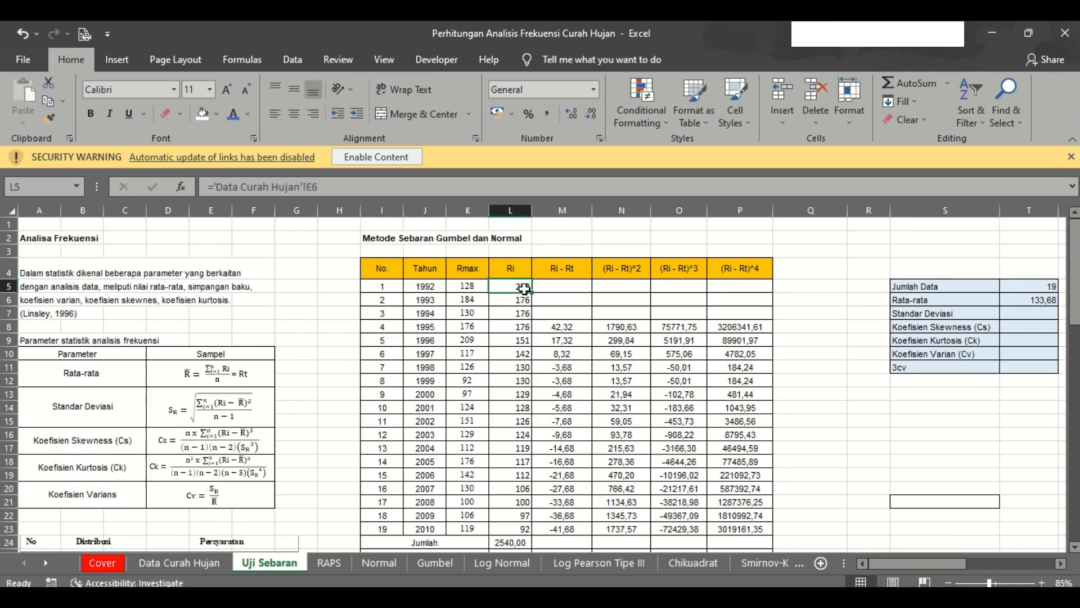
{"action": "left_click", "coordinate": [511, 272]}
{"action": "left_click", "coordinate": [513, 286]}
Step: Calculate the first Ri - Rt value in M5 with =L5-$L$25, keeping the Rata-rata (Rt) reference absolute
{"action": "left_click", "coordinate": [561, 288]}
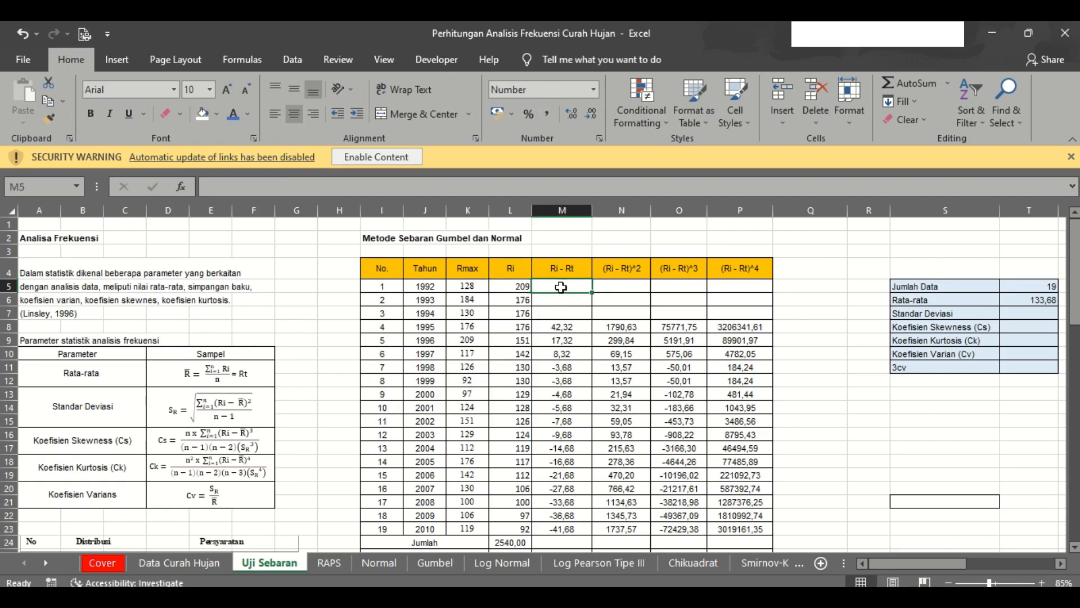
{"action": "type", "text": "="}
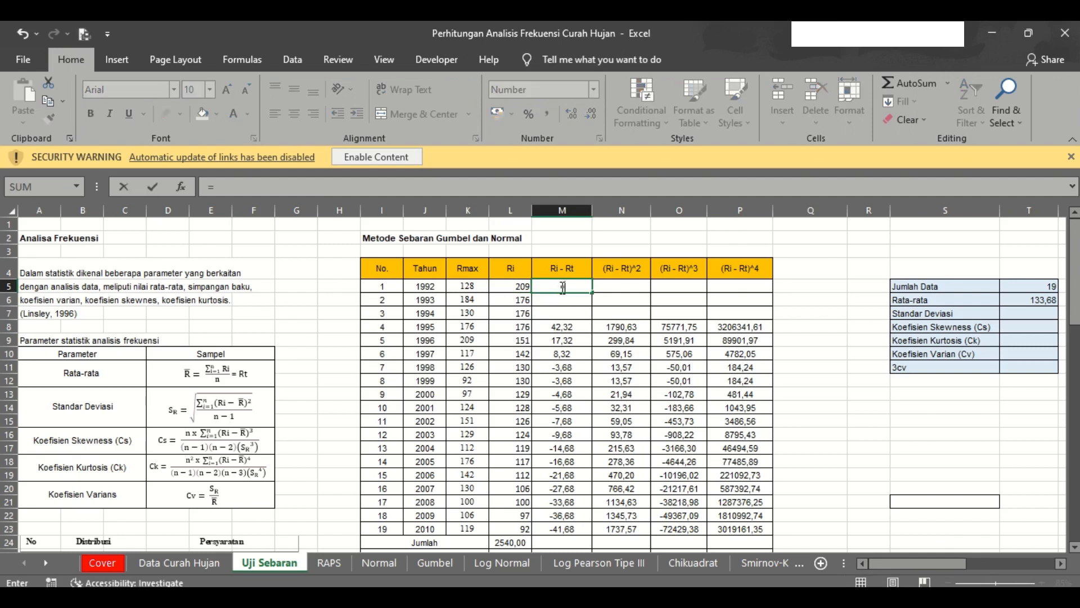
{"action": "left_click", "coordinate": [562, 287]}
{"action": "key", "text": "Left"}
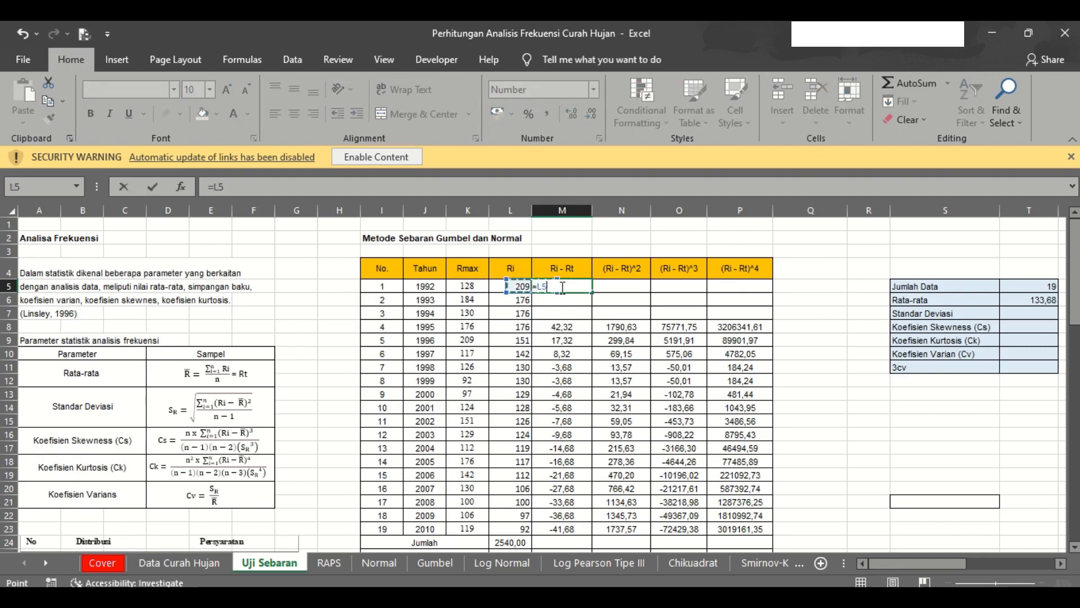
{"action": "type", "text": "-"}
{"action": "key", "text": "Down"}
{"action": "key", "text": "Down"}
{"action": "key", "text": "Down"}
{"action": "key", "text": "Down"}
{"action": "key", "text": "Down"}
{"action": "key", "text": "Down"}
{"action": "key", "text": "Down"}
{"action": "key", "text": "Down"}
{"action": "key", "text": "Down"}
{"action": "key", "text": "Down"}
{"action": "key", "text": "Down"}
{"action": "key", "text": "Down"}
{"action": "key", "text": "Down"}
{"action": "key", "text": "Down"}
{"action": "key", "text": "Down"}
{"action": "key", "text": "Down"}
{"action": "key", "text": "Down"}
{"action": "key", "text": "Down"}
{"action": "key", "text": "Down"}
{"action": "key", "text": "Down"}
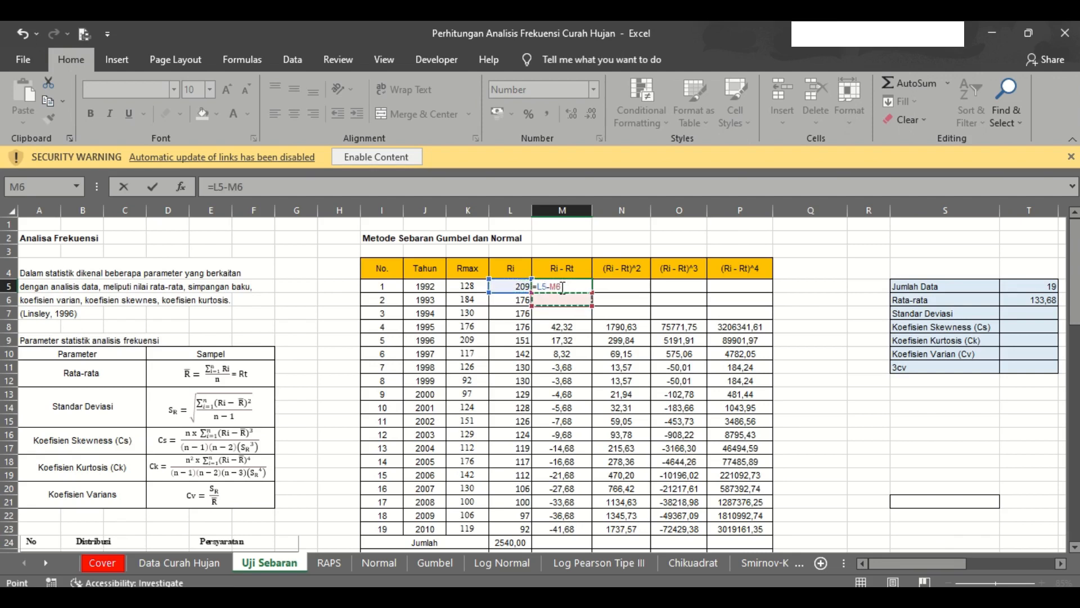
{"action": "key", "text": "Up"}
{"action": "key", "text": "Up"}
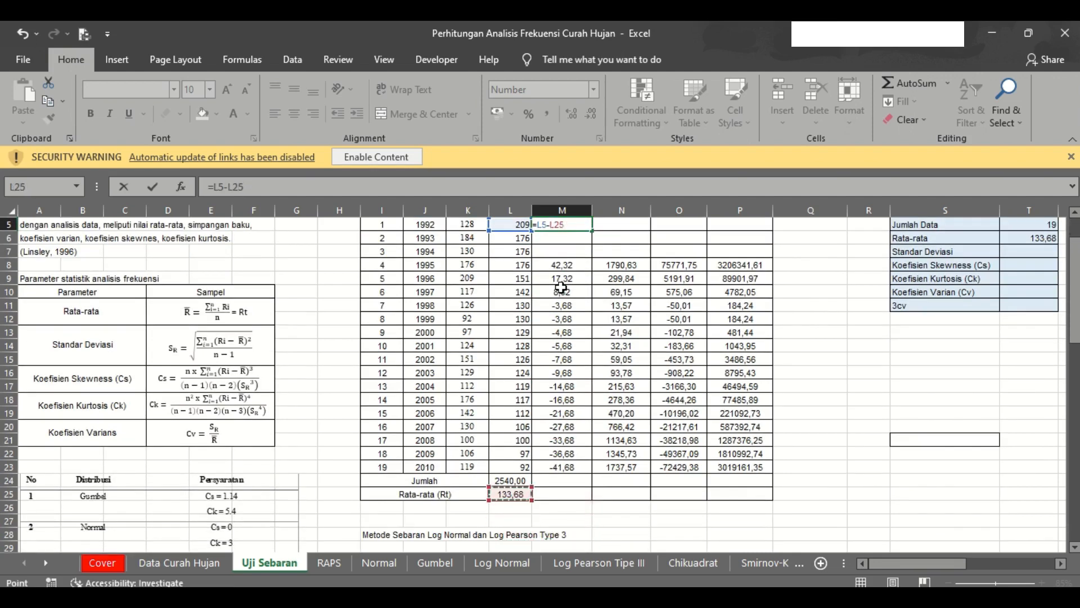
{"action": "key", "text": "F4"}
{"action": "key", "text": "Return"}
Step: Check the absolute reference in M5's formula and fill the formula down the Ri - Rt column to M23
{"action": "key", "text": "Up"}
{"action": "key", "text": "Up"}
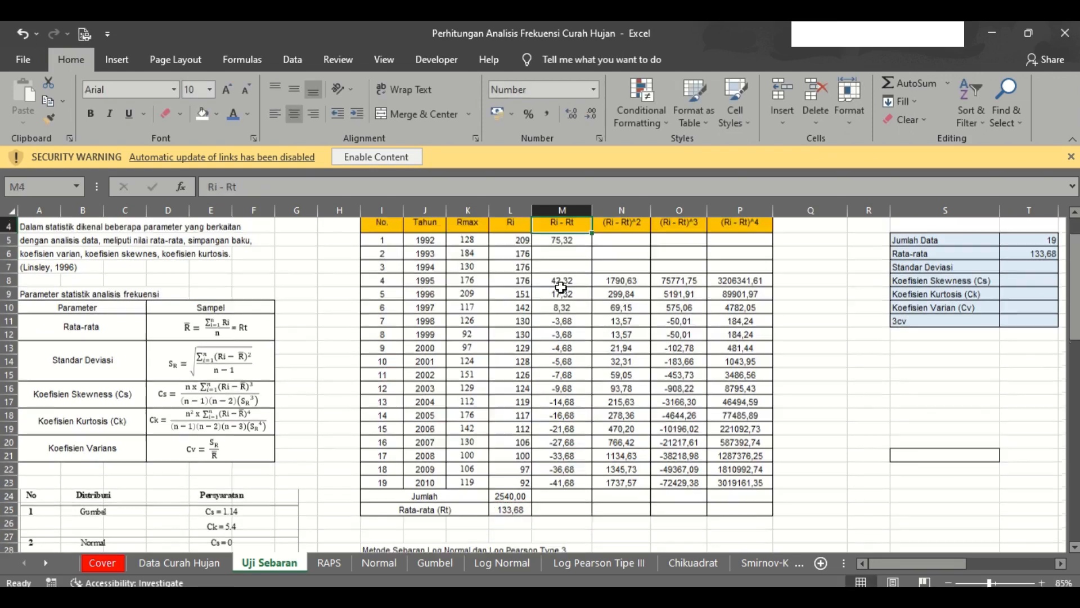
{"action": "key", "text": "Down"}
{"action": "double_click", "coordinate": [256, 185]}
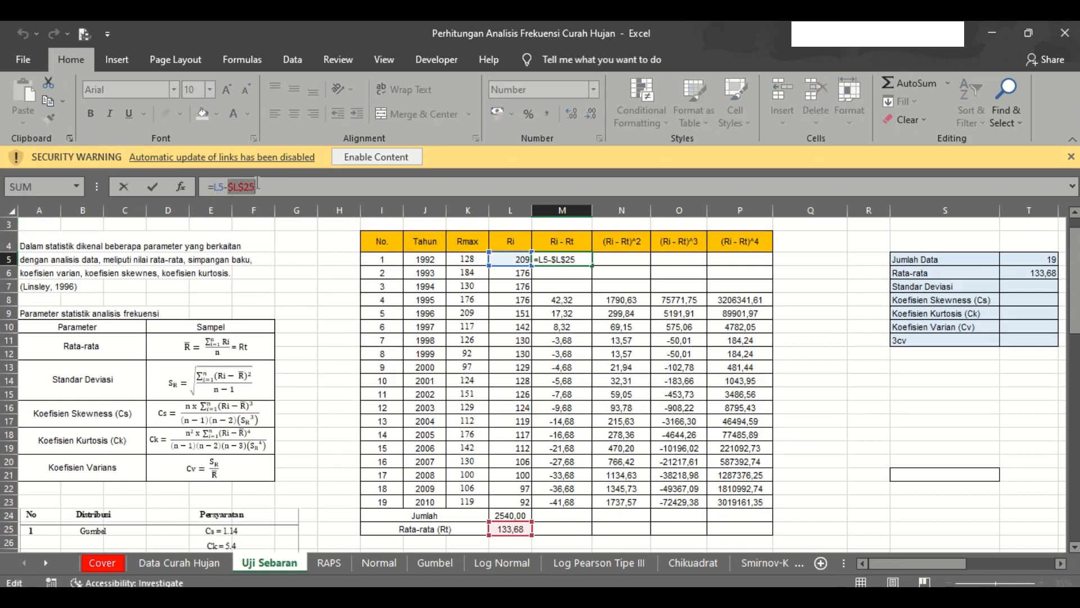
{"action": "key", "text": "Escape"}
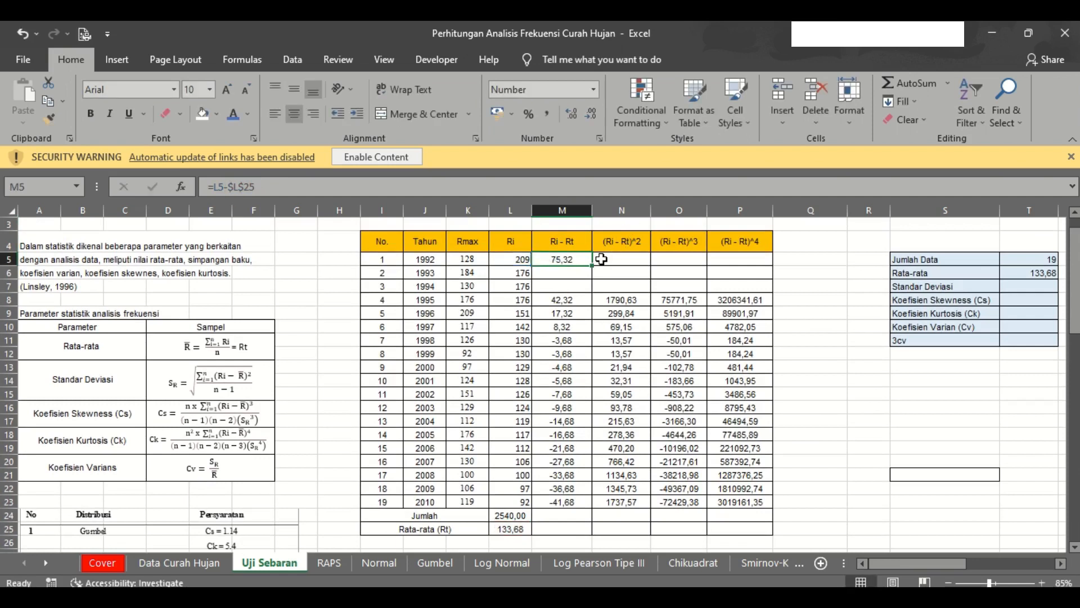
{"action": "left_click_drag", "start_coordinate": [595, 265], "coordinate": [580, 503]}
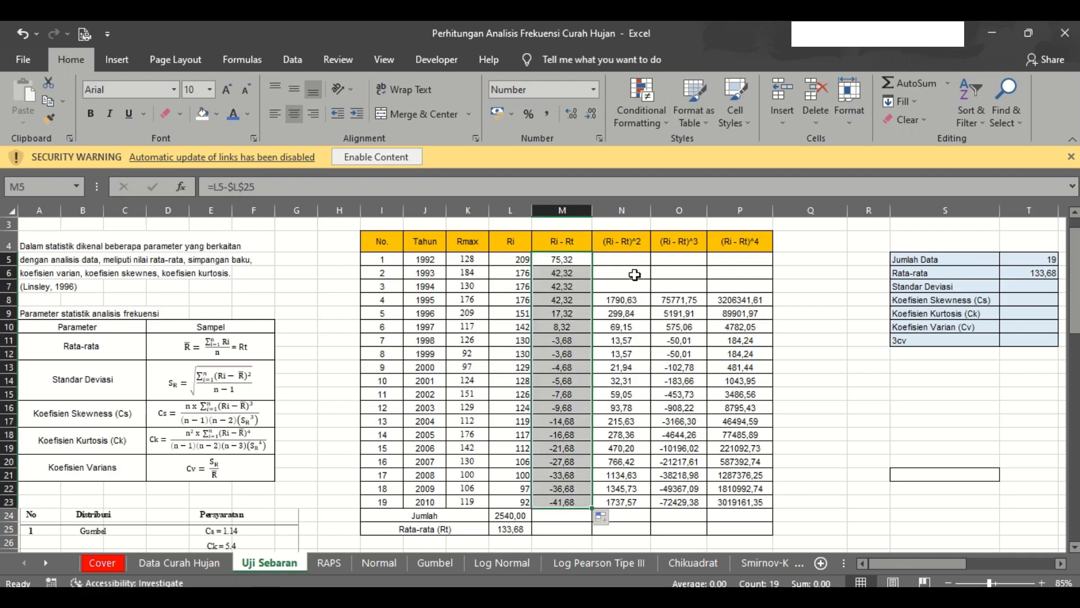
Step: Calculate the (Ri - Rt)^2 column by entering =M5^2 in N5 and filling it down to N23
{"action": "left_click", "coordinate": [623, 260]}
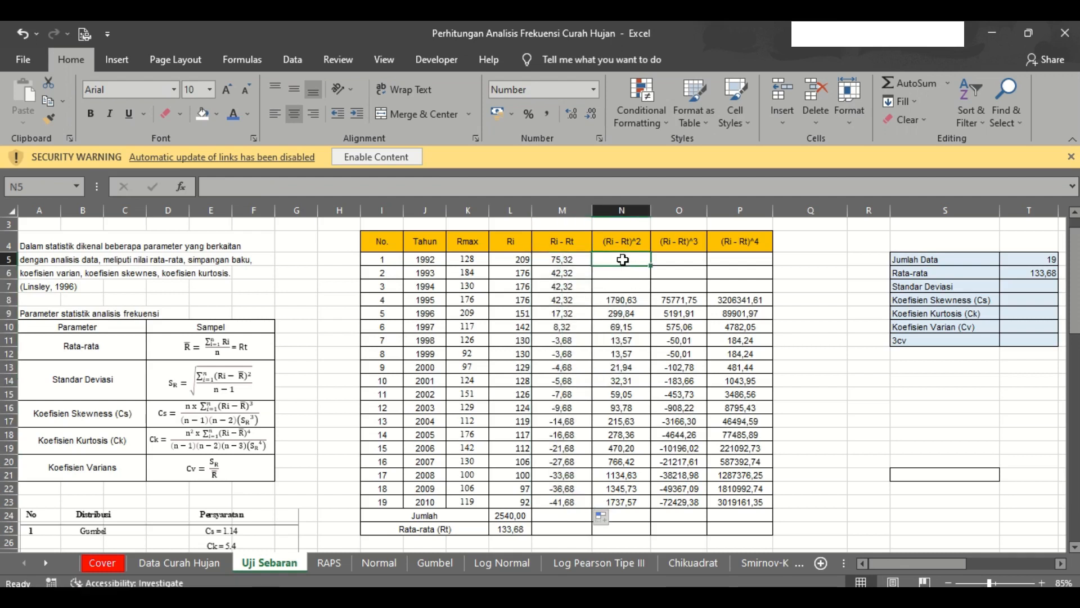
{"action": "type", "text": "="}
{"action": "key", "text": "Left"}
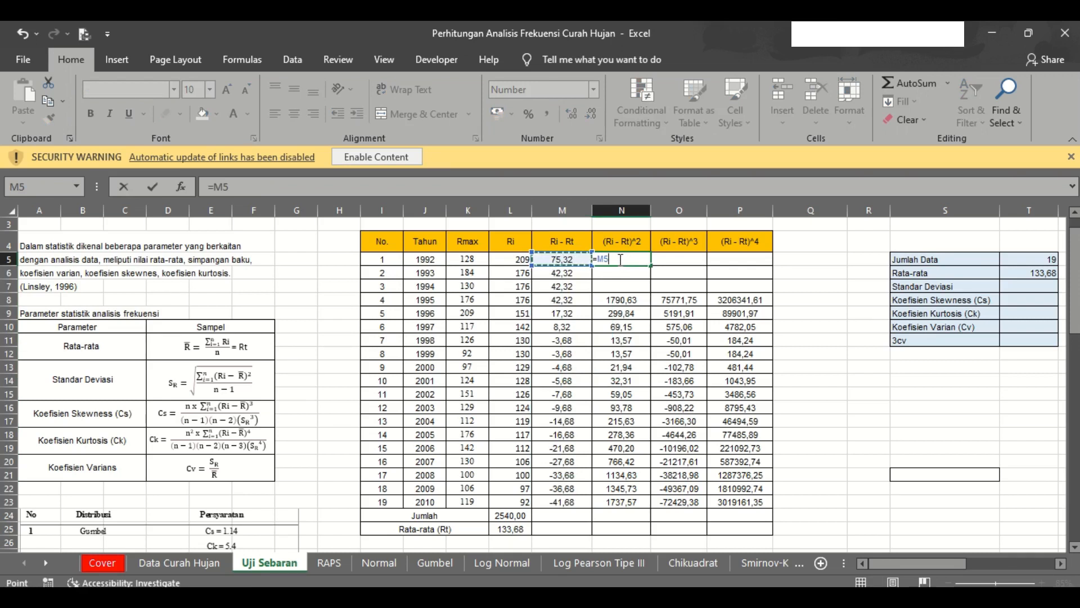
{"action": "type", "text": "^2"}
{"action": "key", "text": "ctrl+Return"}
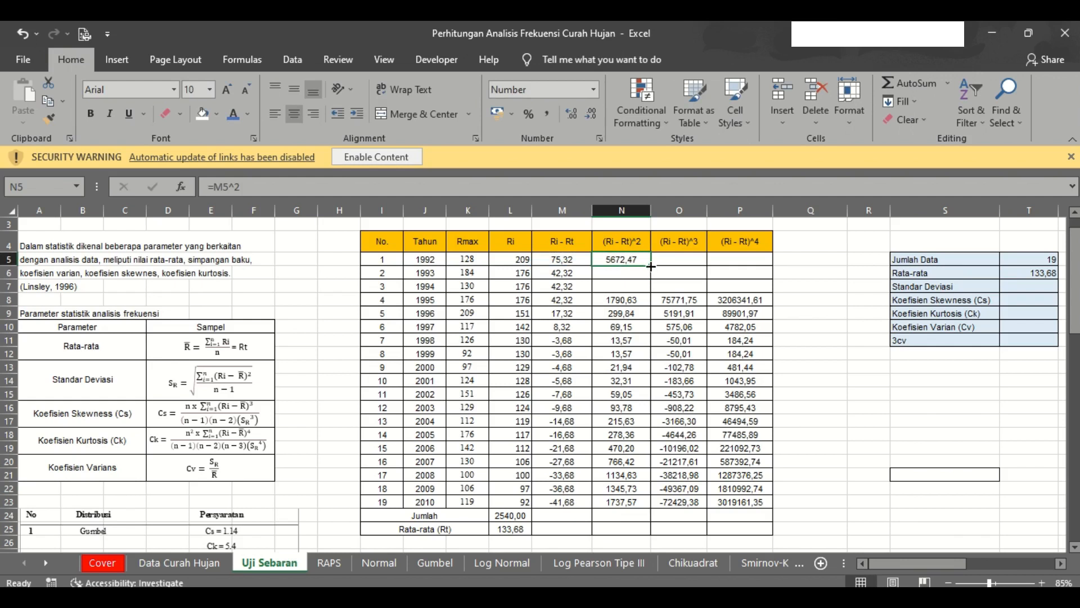
{"action": "left_click_drag", "start_coordinate": [655, 267], "coordinate": [630, 502]}
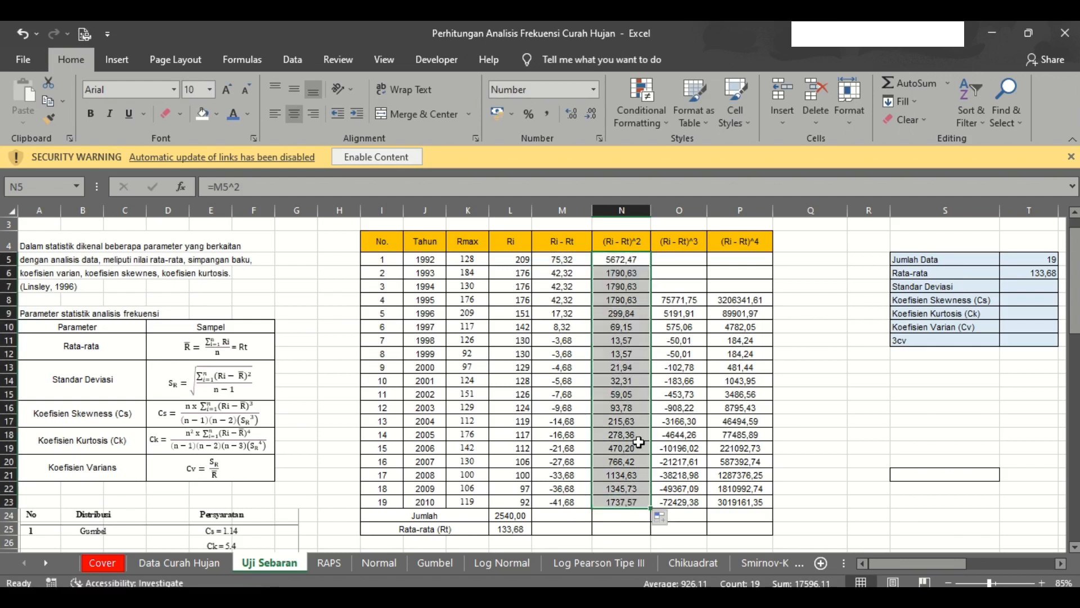
Step: Calculate the first (Ri - Rt)^3 value in O5 with the formula =M5^3
{"action": "left_click", "coordinate": [675, 259]}
{"action": "type", "text": "="}
{"action": "key", "text": "Left"}
{"action": "key", "text": "Left"}
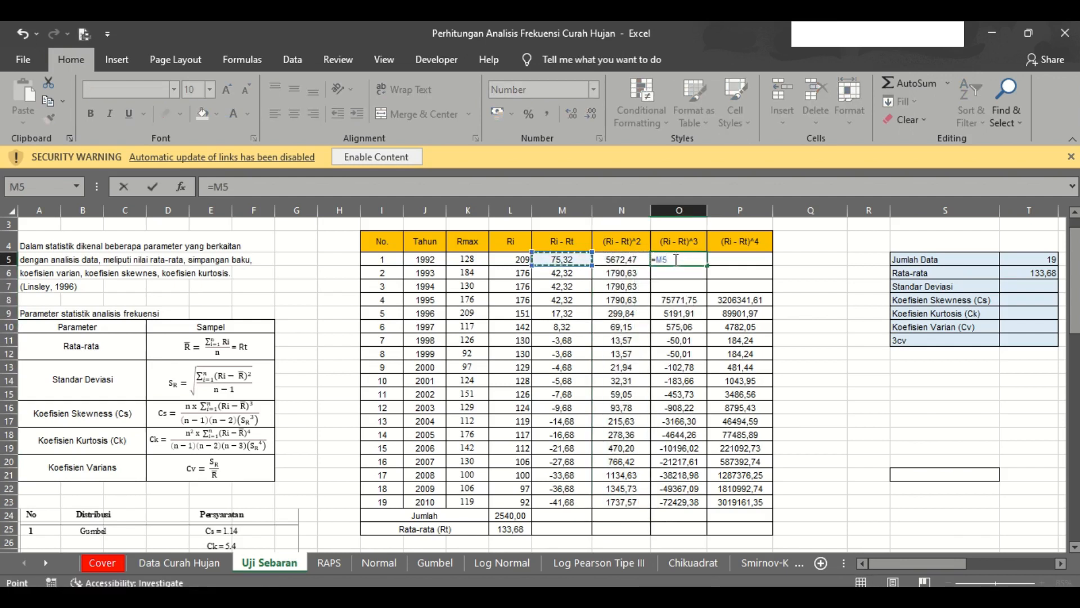
{"action": "type", "text": "^3"}
{"action": "key", "text": "Return"}
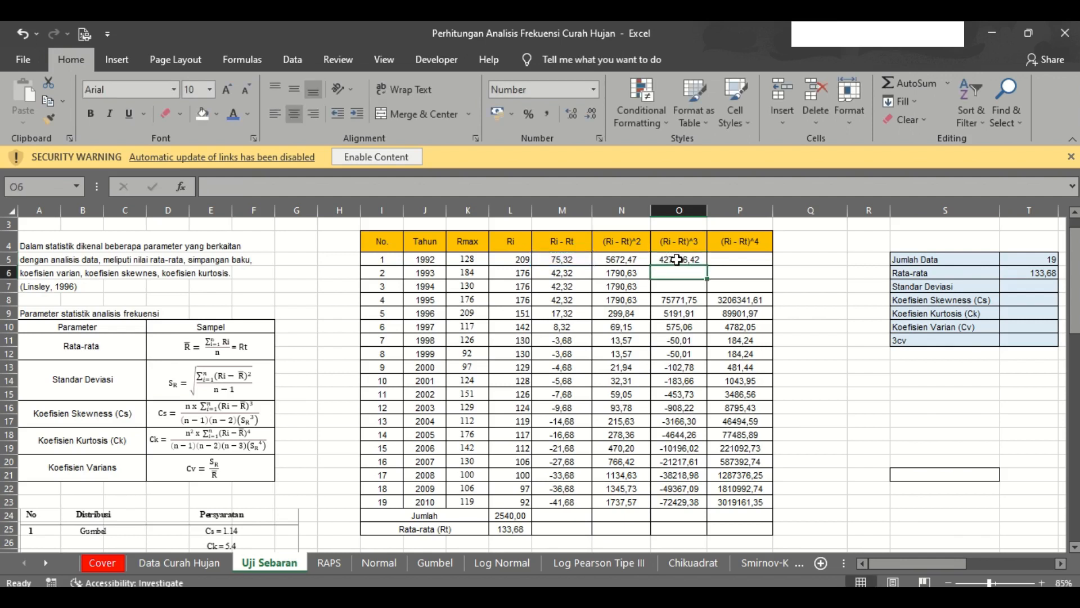
Step: Fill the (Ri - Rt)^3 formula from O5 down to O23, and fill the (Ri - Rt)^4 column P5 to P23 with =M5^4
{"action": "left_click", "coordinate": [681, 259]}
{"action": "left_click_drag", "start_coordinate": [703, 260], "coordinate": [694, 501]}
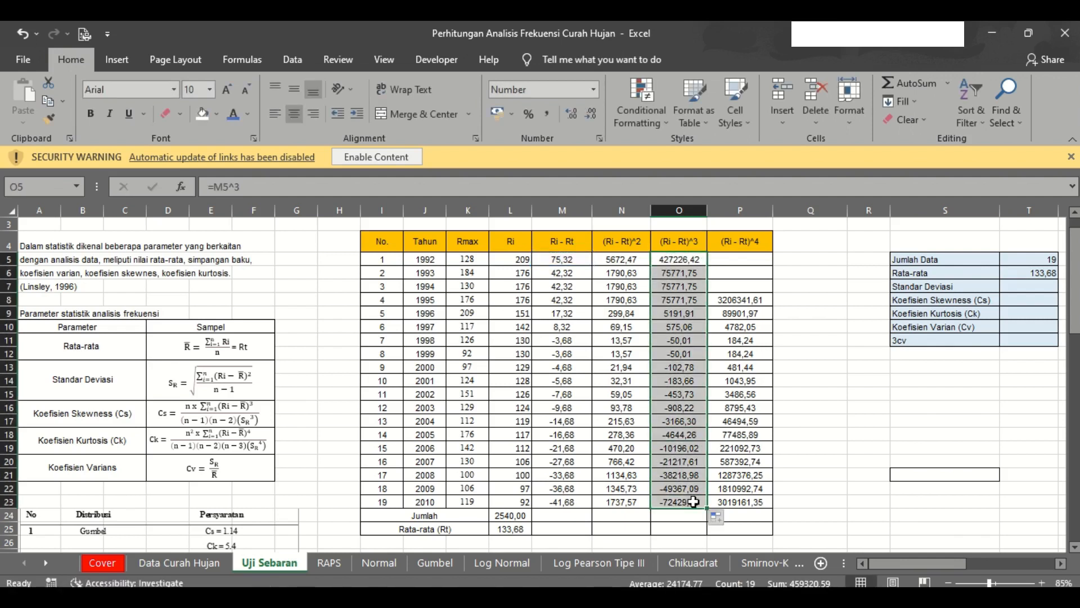
{"action": "left_click", "coordinate": [749, 259]}
{"action": "type", "text": "="}
{"action": "key", "text": "Left"}
{"action": "key", "text": "Left"}
{"action": "key", "text": "Left"}
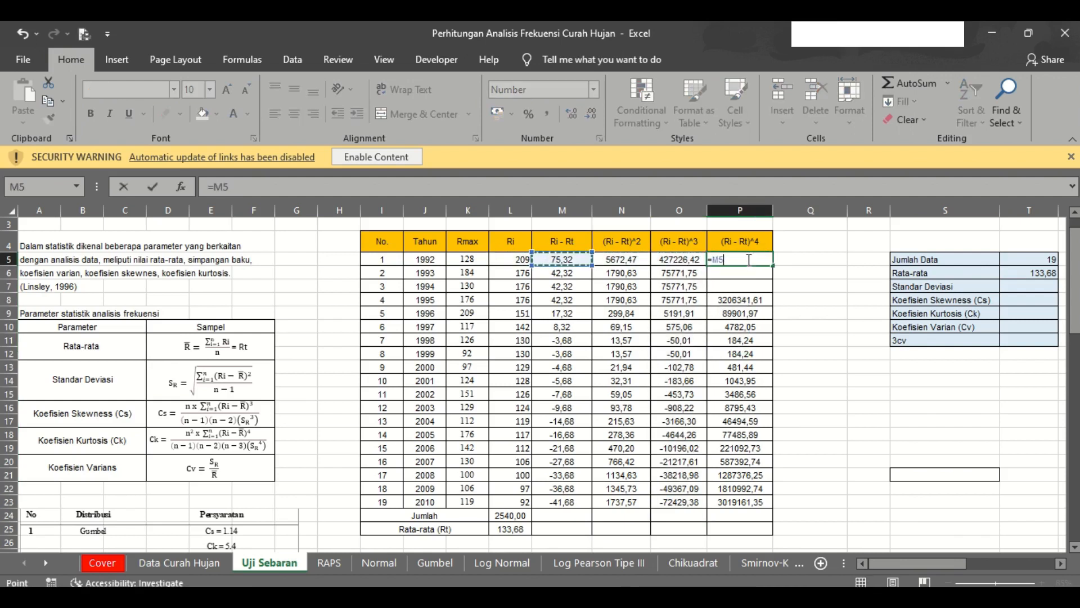
{"action": "type", "text": "^4"}
{"action": "key", "text": "Return"}
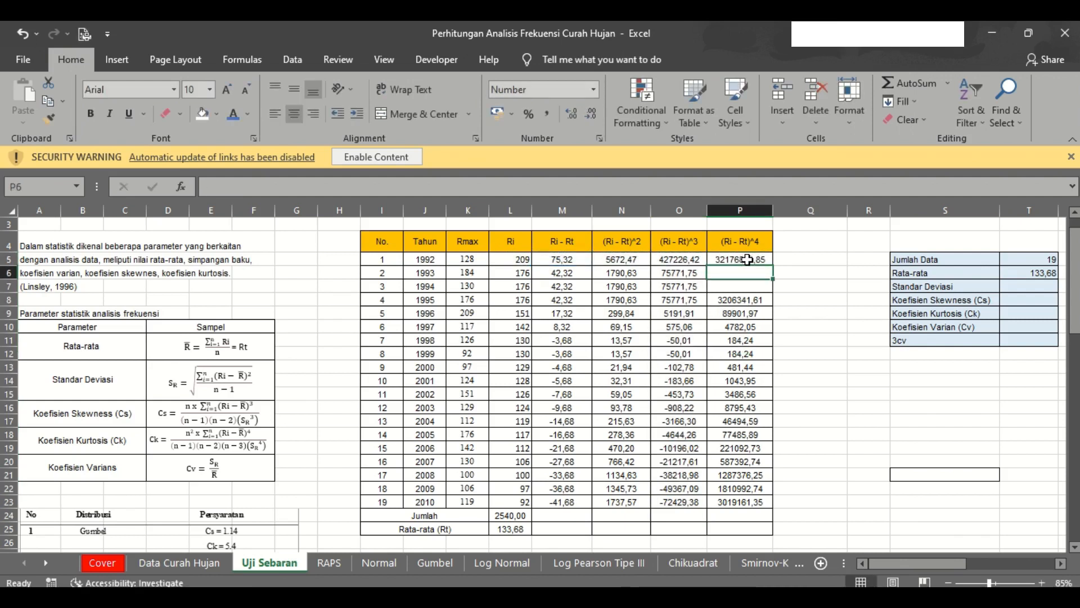
{"action": "left_click", "coordinate": [747, 259]}
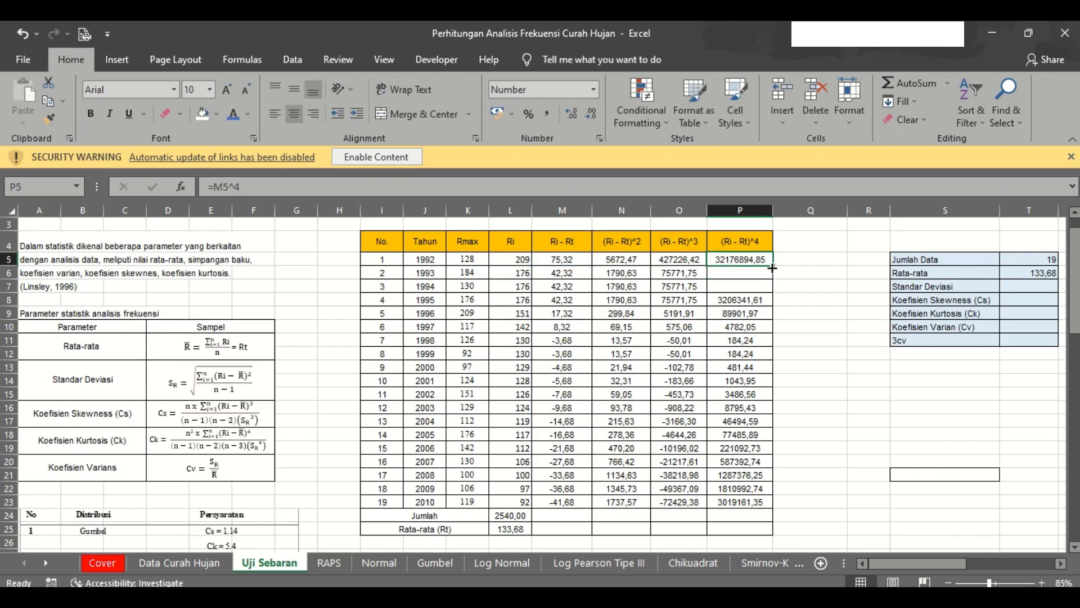
{"action": "left_click_drag", "start_coordinate": [773, 266], "coordinate": [745, 505]}
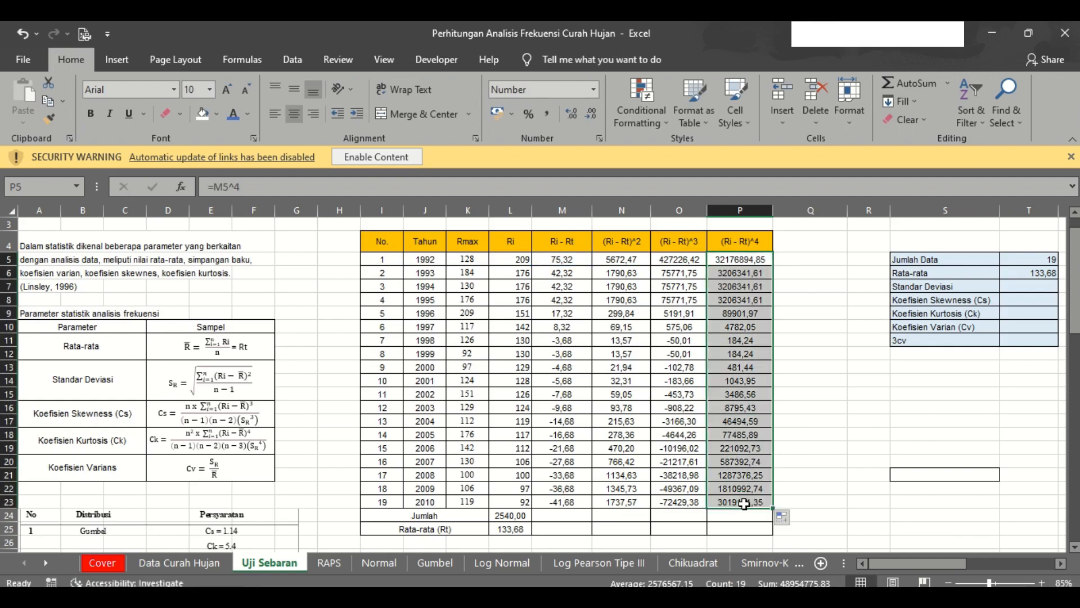
Step: Sum the Ri - Rt column in M24 with =SUM(M5:M23) and fill the Jumlah formula across to P24
{"action": "left_click", "coordinate": [549, 517]}
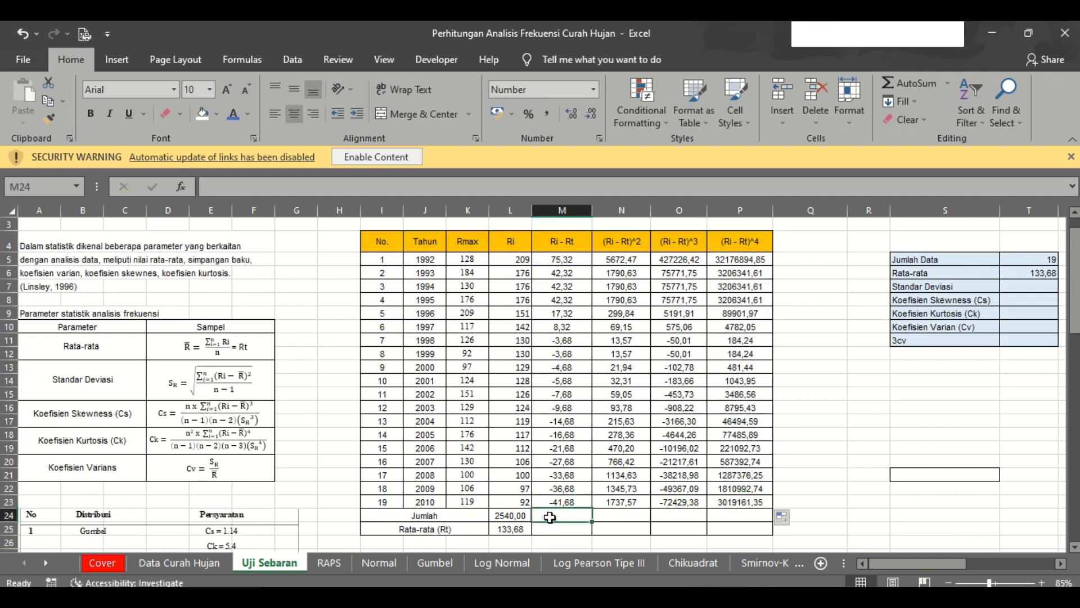
{"action": "left_click", "coordinate": [894, 90]}
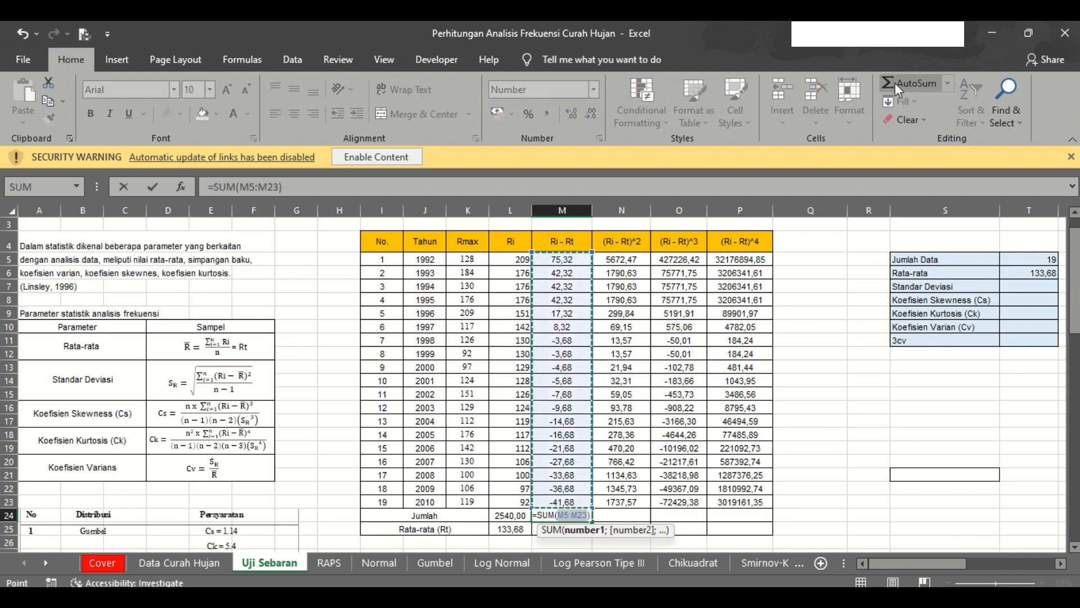
{"action": "key", "text": "Return"}
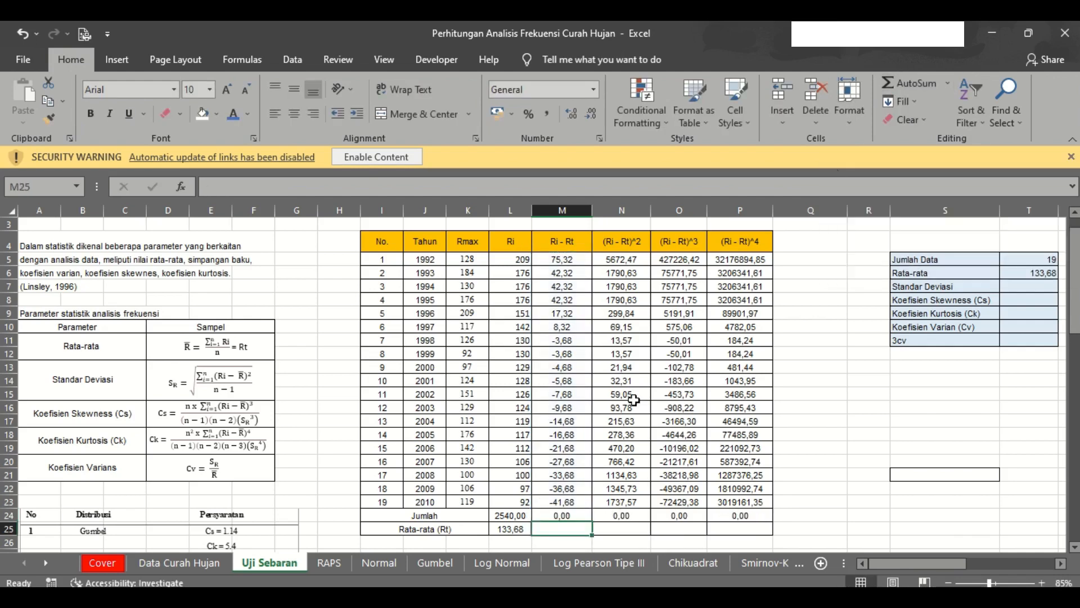
{"action": "left_click", "coordinate": [573, 517]}
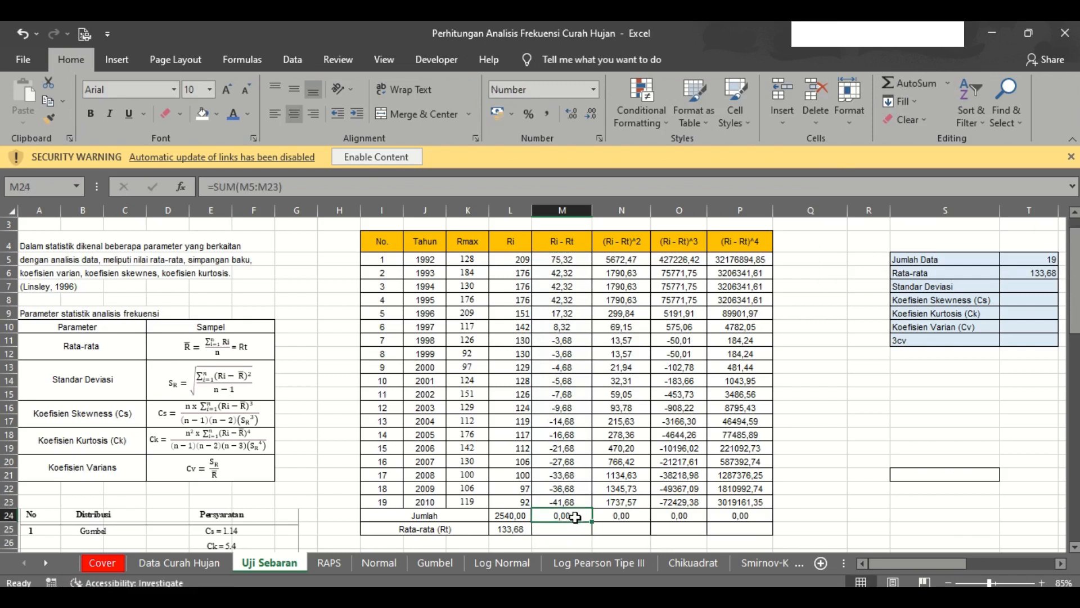
{"action": "left_click_drag", "start_coordinate": [592, 522], "coordinate": [746, 515]}
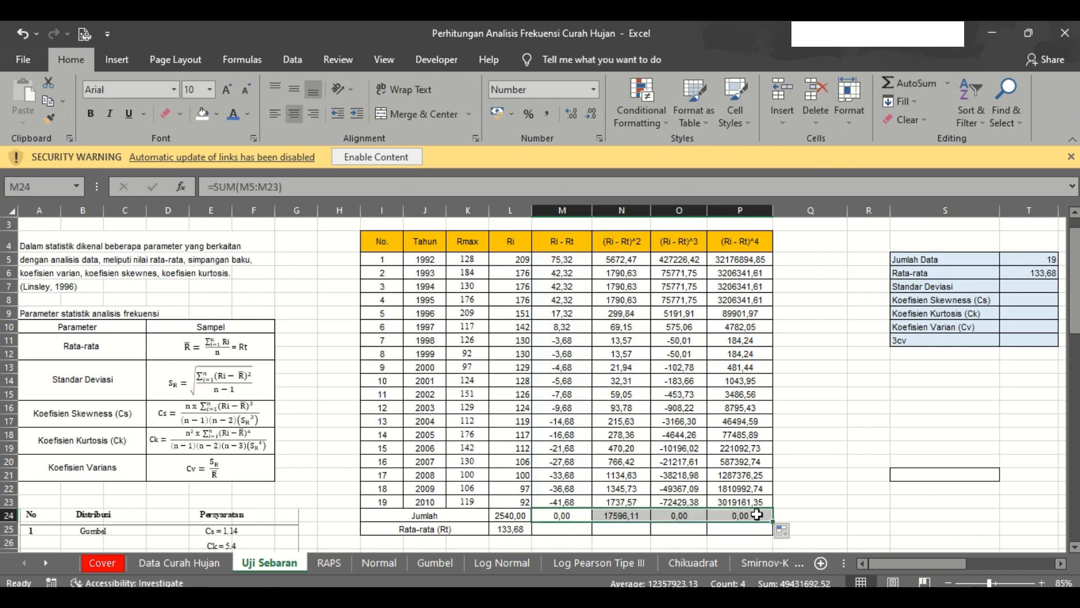
{"action": "left_click", "coordinate": [596, 517]}
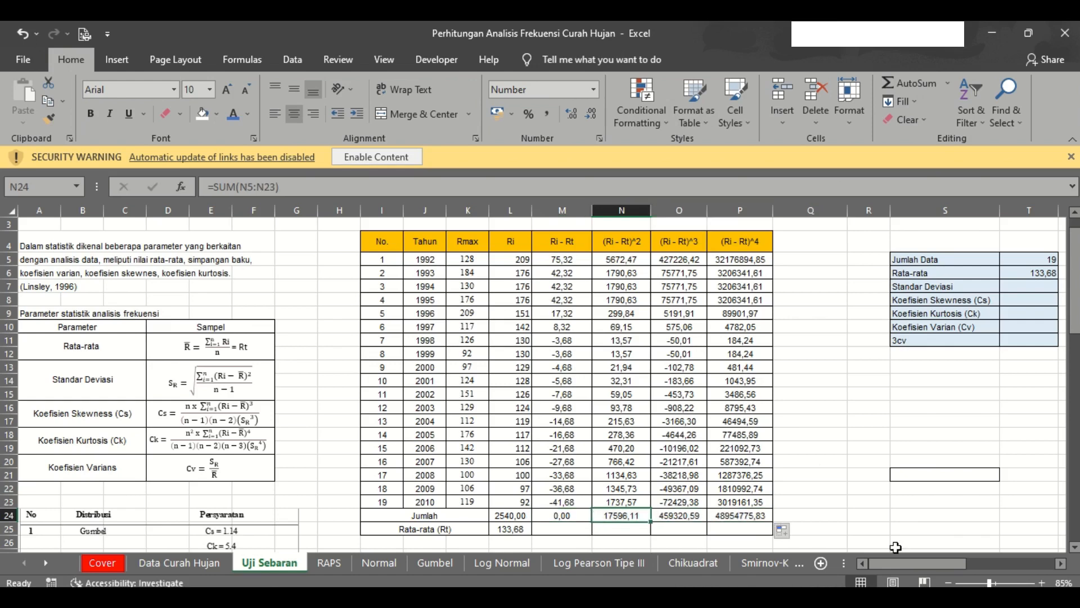
{"action": "mouse_move", "coordinate": [896, 563]}
{"action": "left_mouse_down"}
{"action": "mouse_move", "coordinate": [920, 561]}
{"action": "mouse_move", "coordinate": [898, 565]}
{"action": "left_mouse_up"}
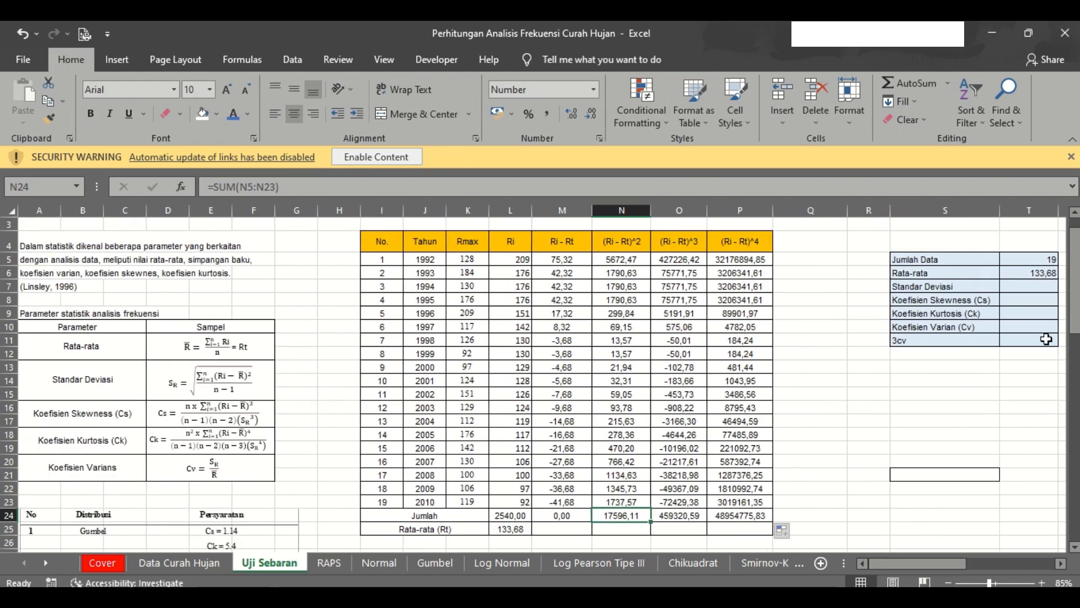
Step: Check the formulas behind the Jumlah Data and Rata-rata values in T5 and T6
{"action": "double_click", "coordinate": [1017, 263]}
{"action": "key", "text": "Escape"}
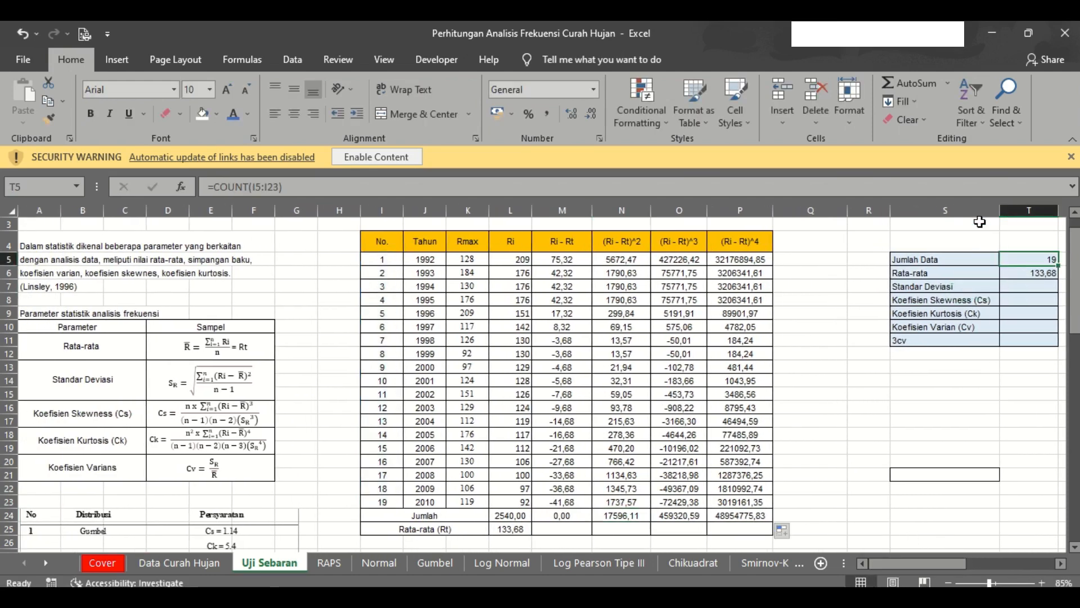
{"action": "left_click", "coordinate": [959, 189]}
{"action": "key", "text": "Return"}
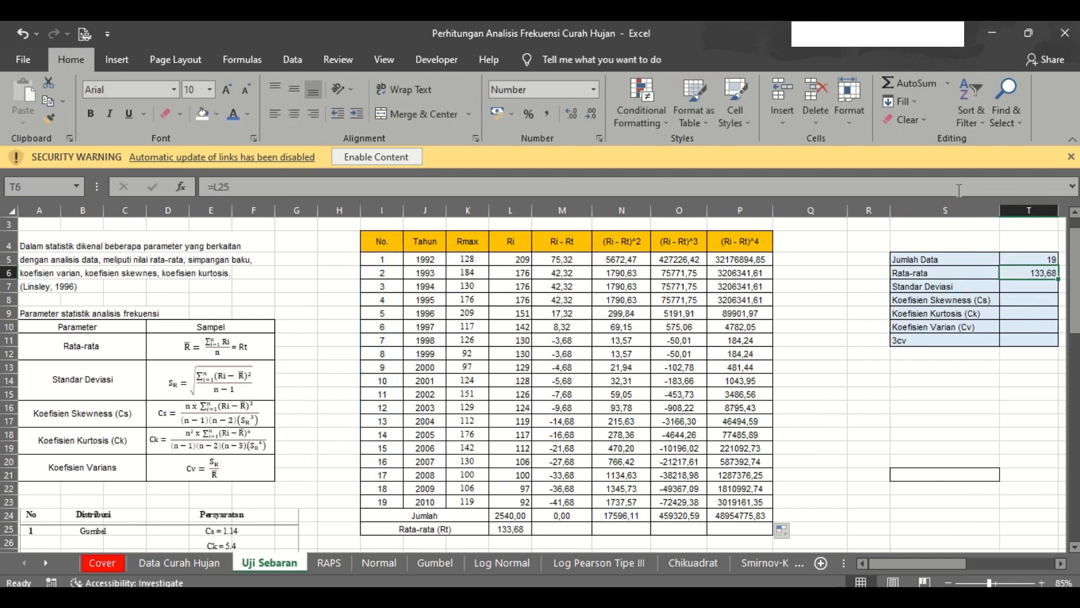
{"action": "left_click", "coordinate": [959, 189]}
{"action": "key", "text": "Return"}
Step: Begin the Standar Deviasi formula in T7 by dividing the (Ri - Rt)^2 total in N24 by T5-1
{"action": "type", "text": "="}
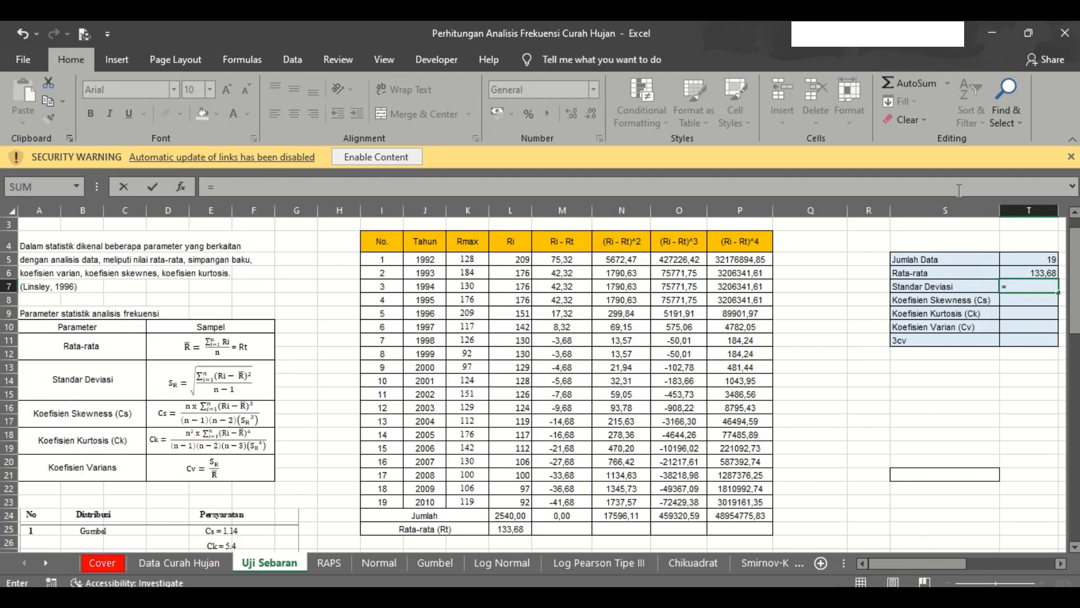
{"action": "type", "text": "("}
{"action": "left_click", "coordinate": [621, 258]}
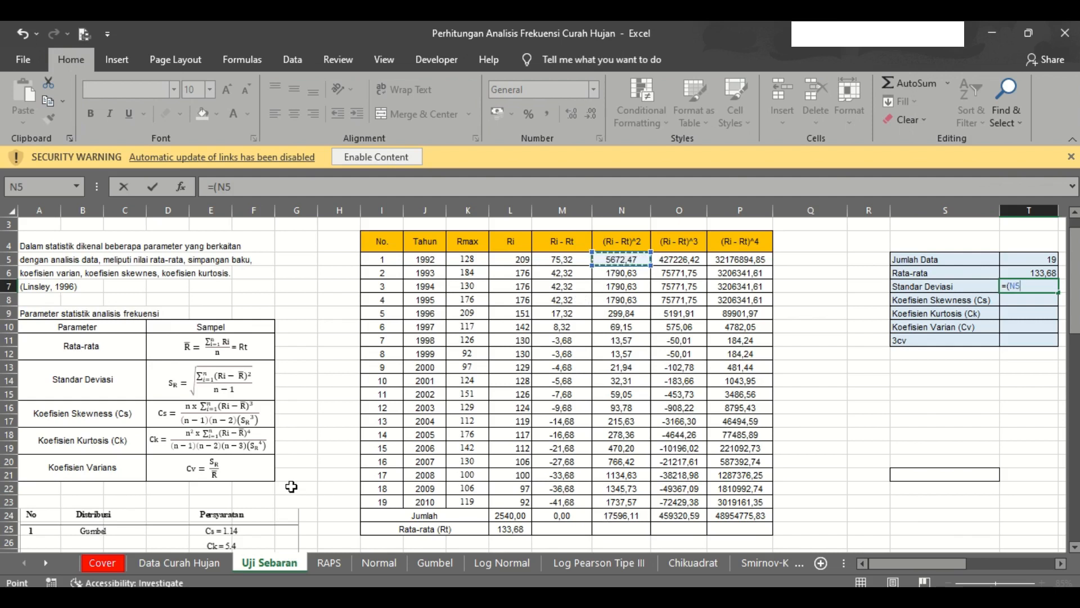
{"action": "left_click", "coordinate": [612, 518]}
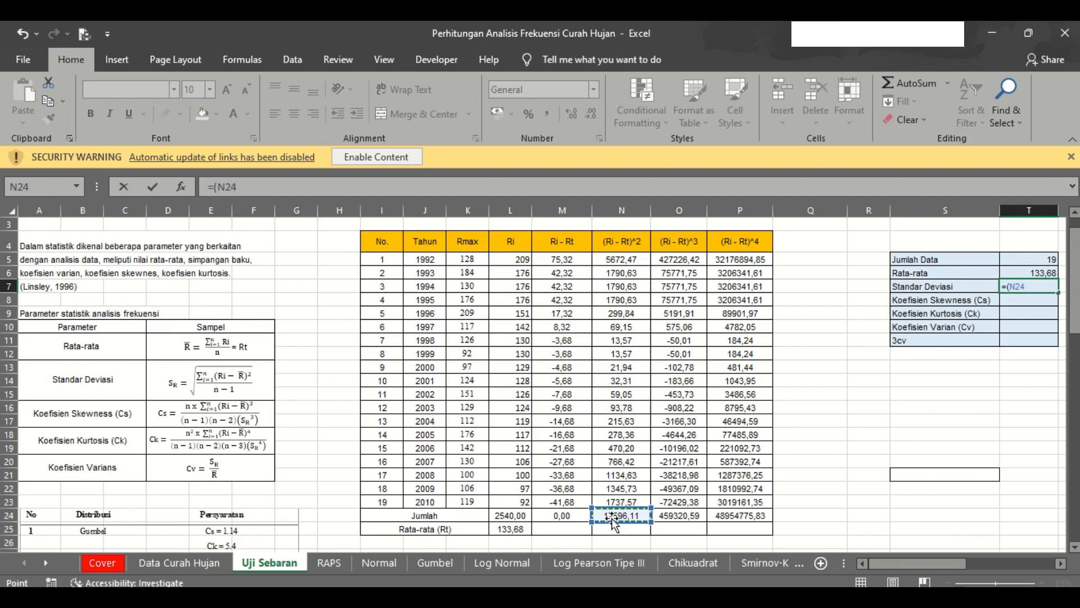
{"action": "type", "text": "/("}
{"action": "left_click", "coordinate": [1018, 259]}
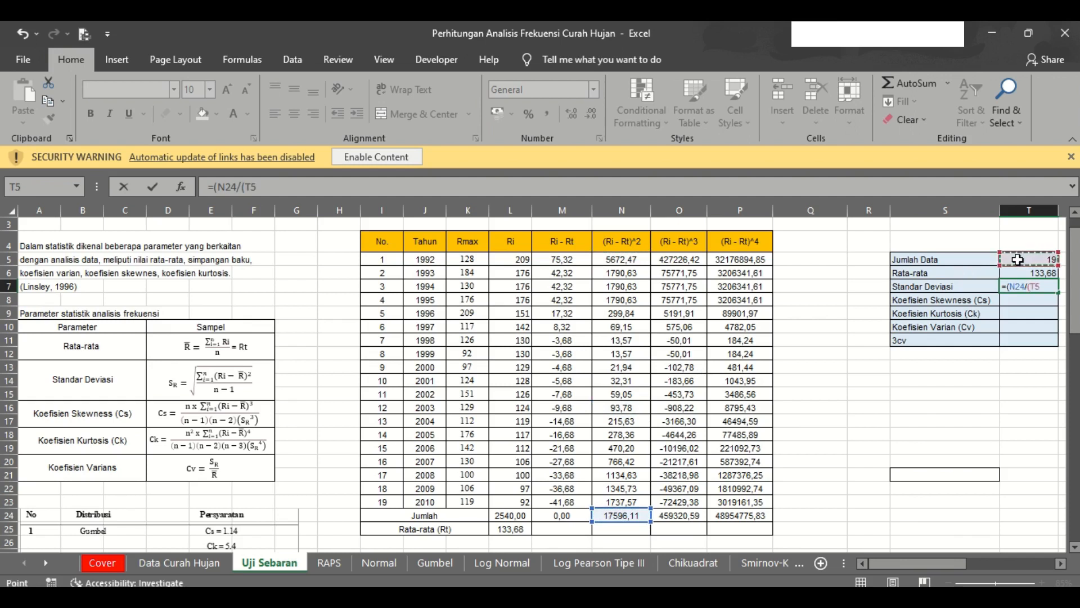
{"action": "type", "text": "-1"}
Step: Complete the Standar Deviasi formula in T7 as =((N24/(T5-1))^(1/2)), accepting the suggested bracket correction
{"action": "left_click", "coordinate": [215, 188]}
{"action": "left_click", "coordinate": [215, 187]}
{"action": "type", "text": "("}
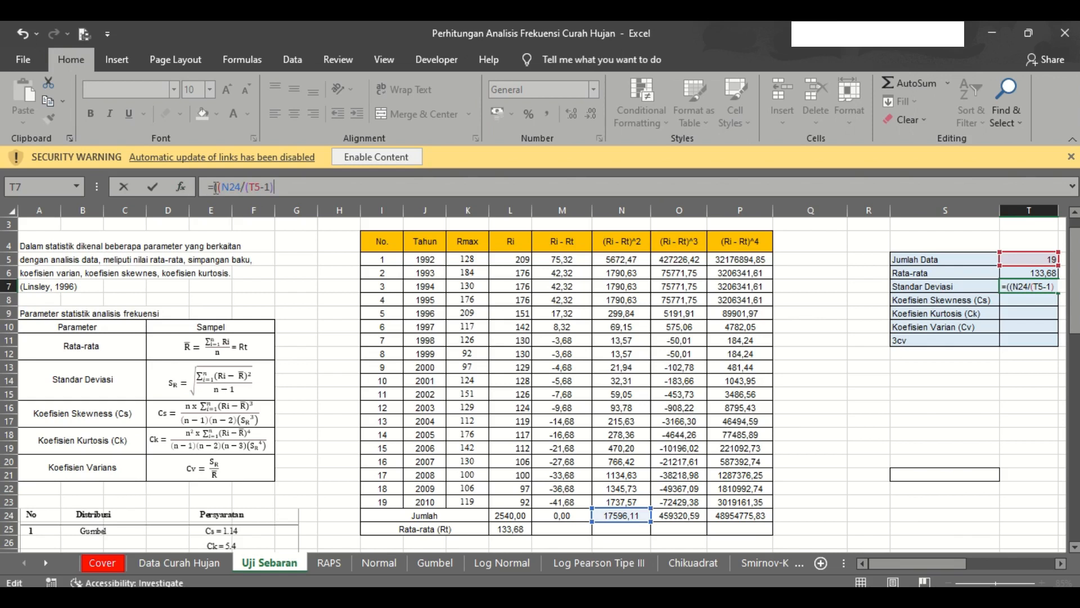
{"action": "type", "text": ")^(1/2"}
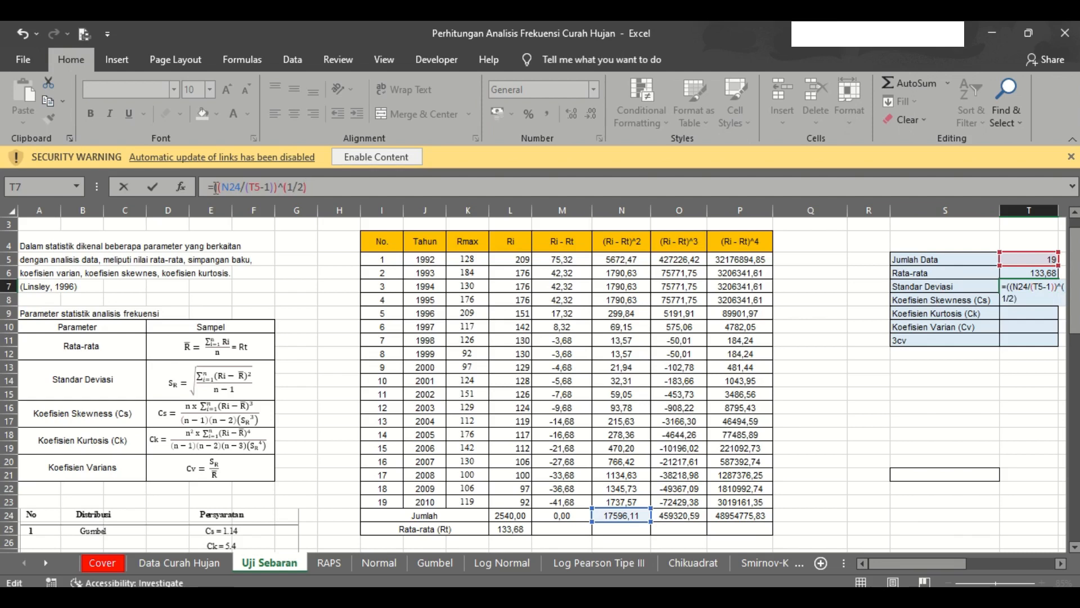
{"action": "type", "text": ")"}
{"action": "key", "text": "Return"}
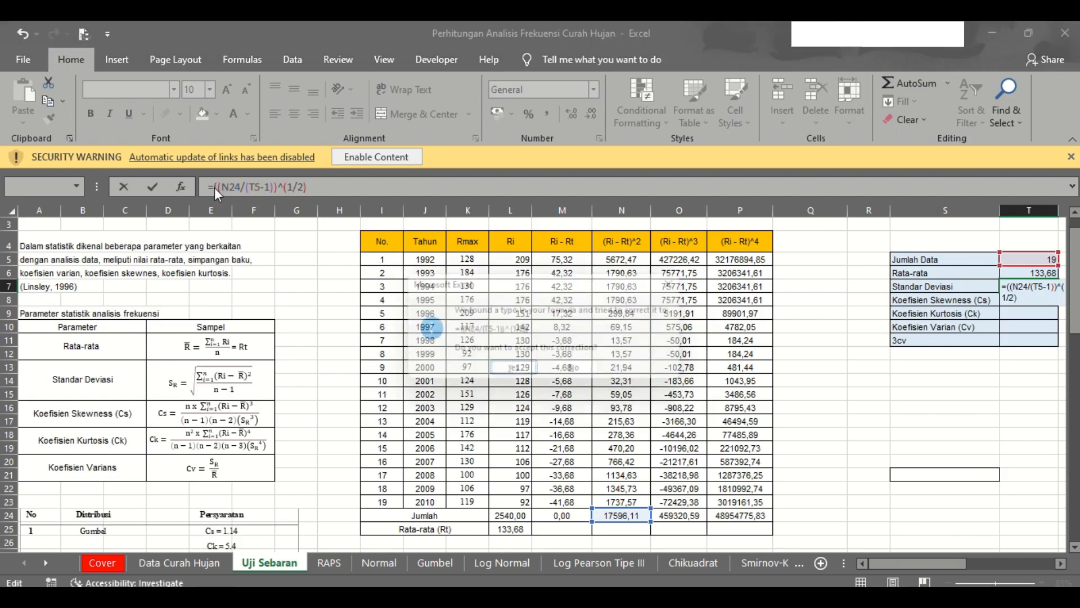
{"action": "key", "text": "Return"}
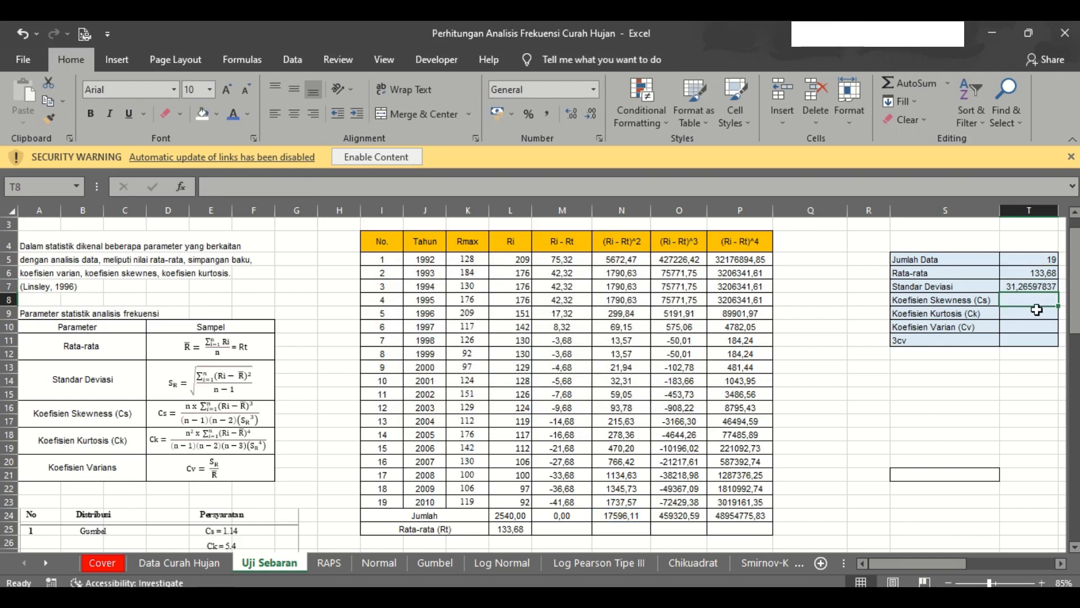
{"action": "left_click", "coordinate": [1028, 285]}
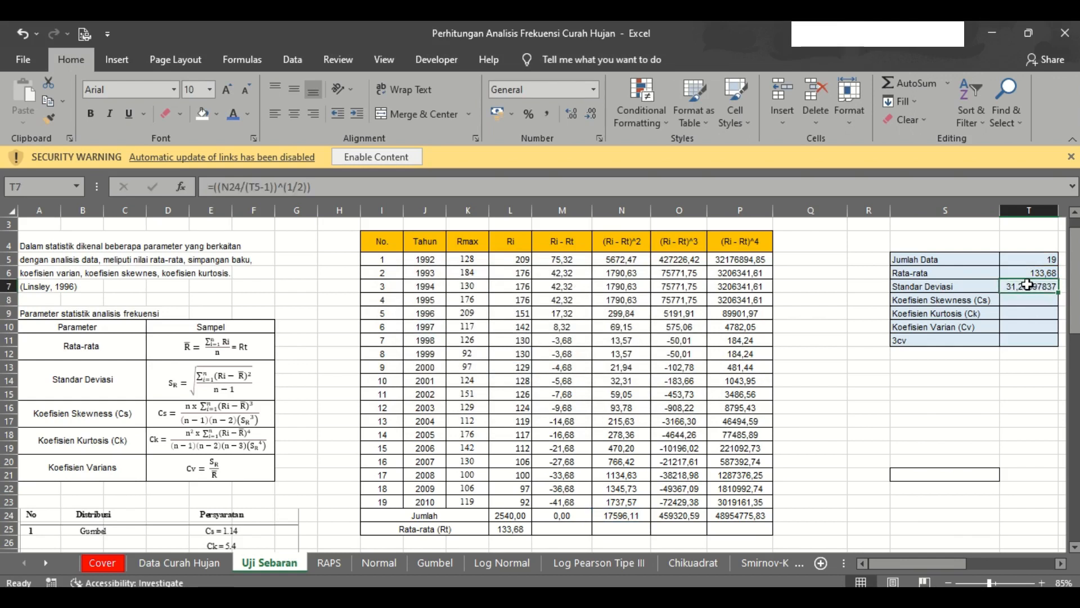
Step: Begin the Koefisien Skewness (Cs) formula in T8 with the numerator =T5*O24 followed by a division
{"action": "left_click", "coordinate": [1015, 300]}
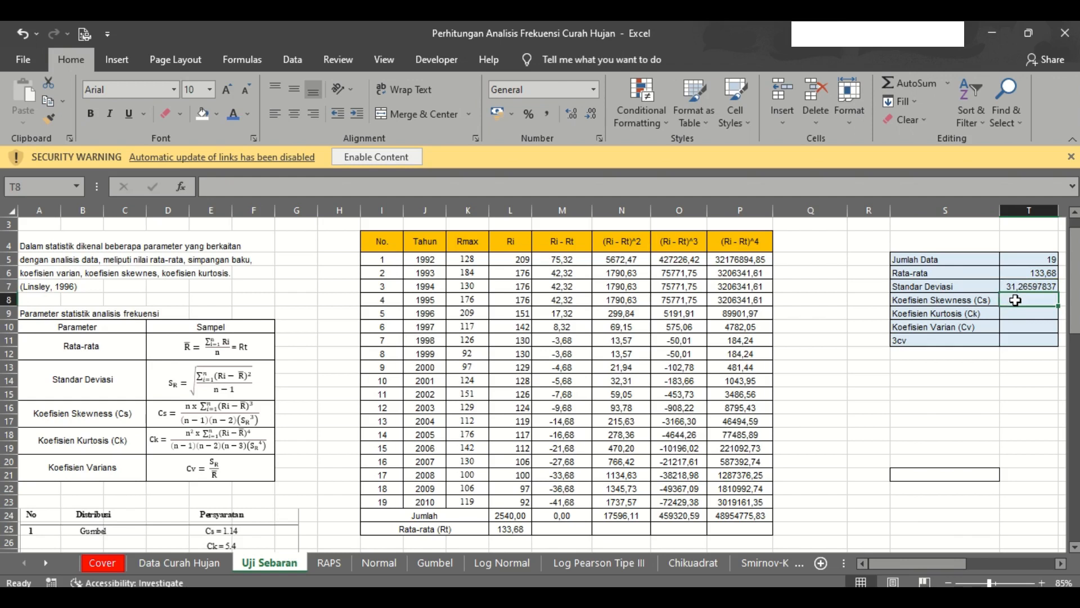
{"action": "type", "text": "="}
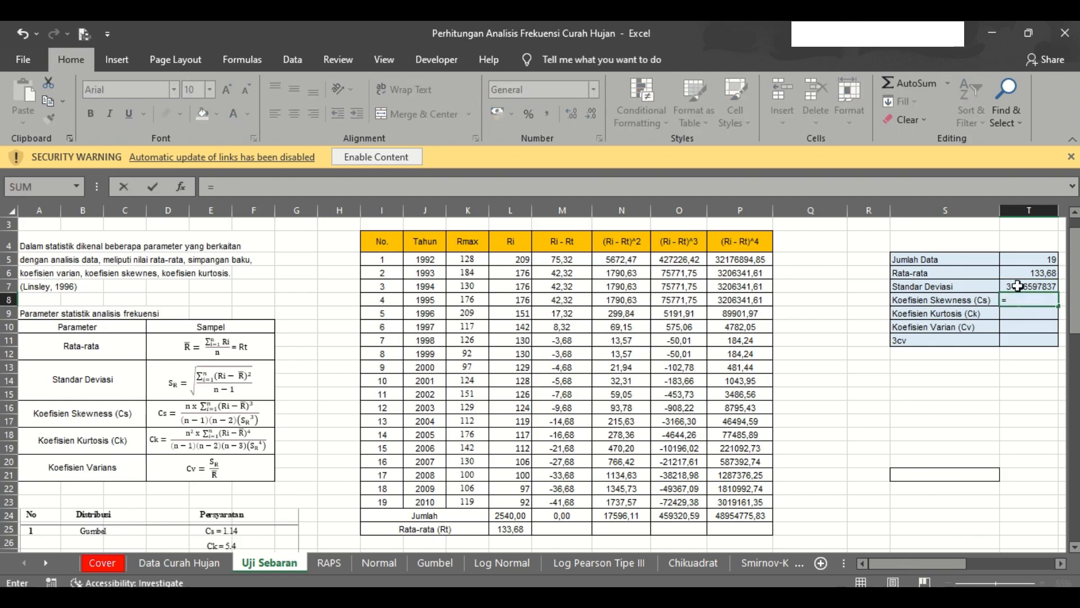
{"action": "left_click", "coordinate": [1016, 262]}
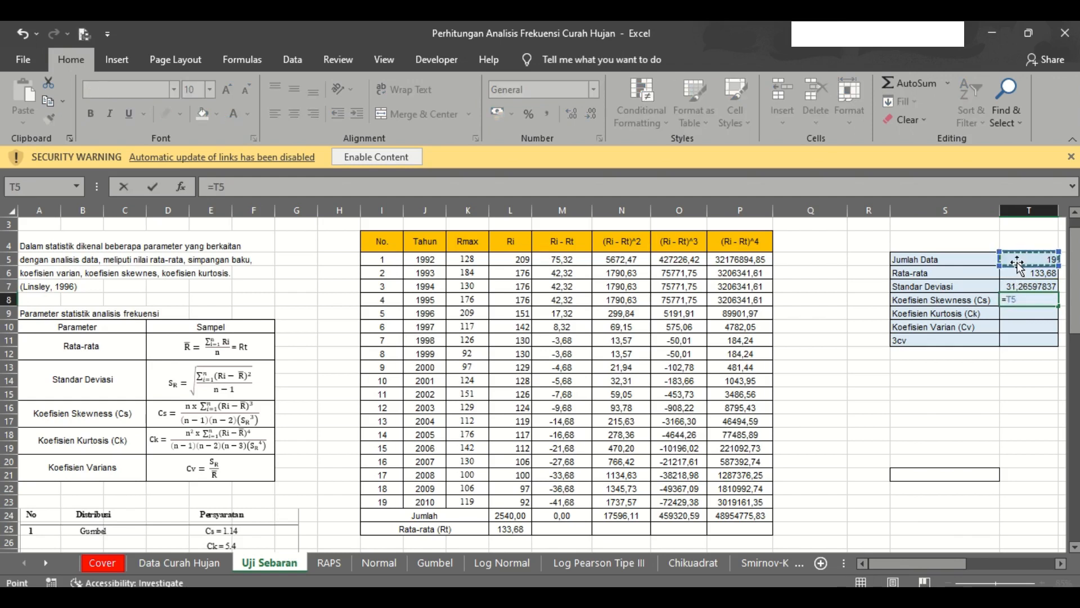
{"action": "type", "text": "*"}
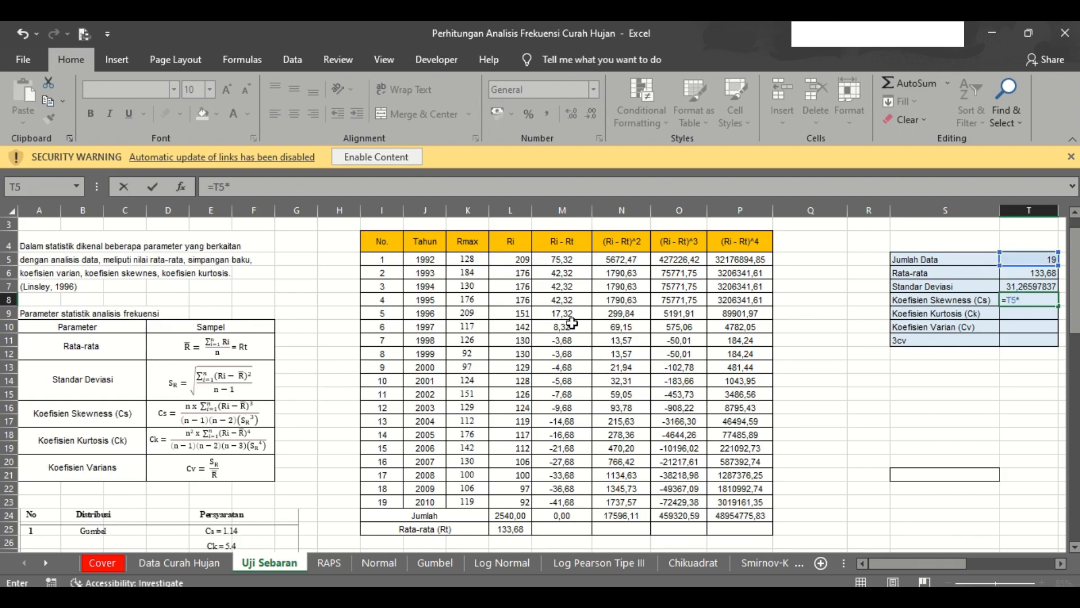
{"action": "left_click", "coordinate": [679, 518]}
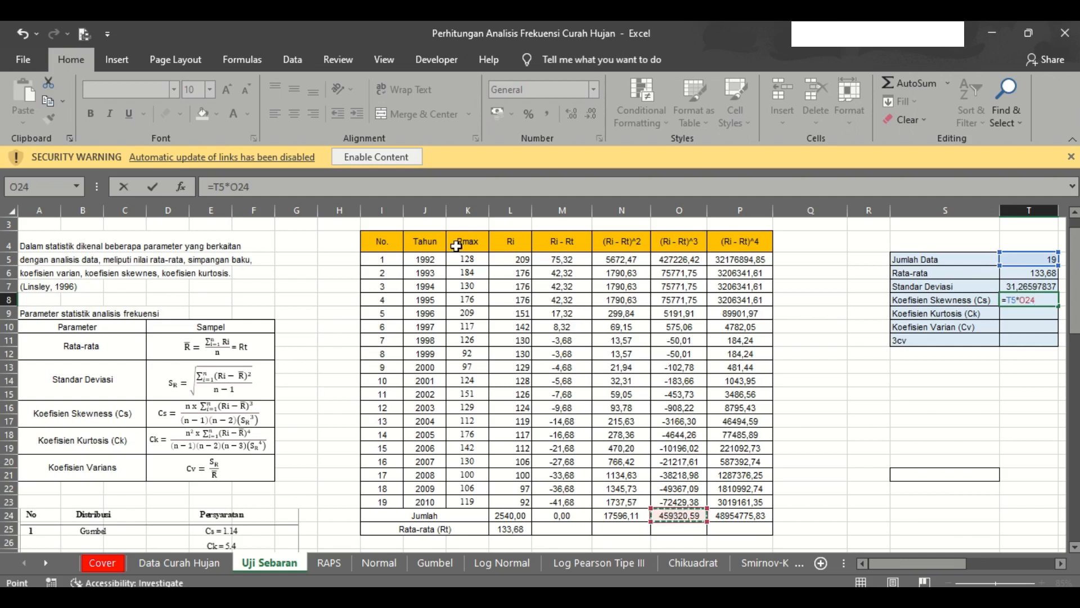
{"action": "left_click", "coordinate": [294, 184]}
{"action": "type", "text": "/"}
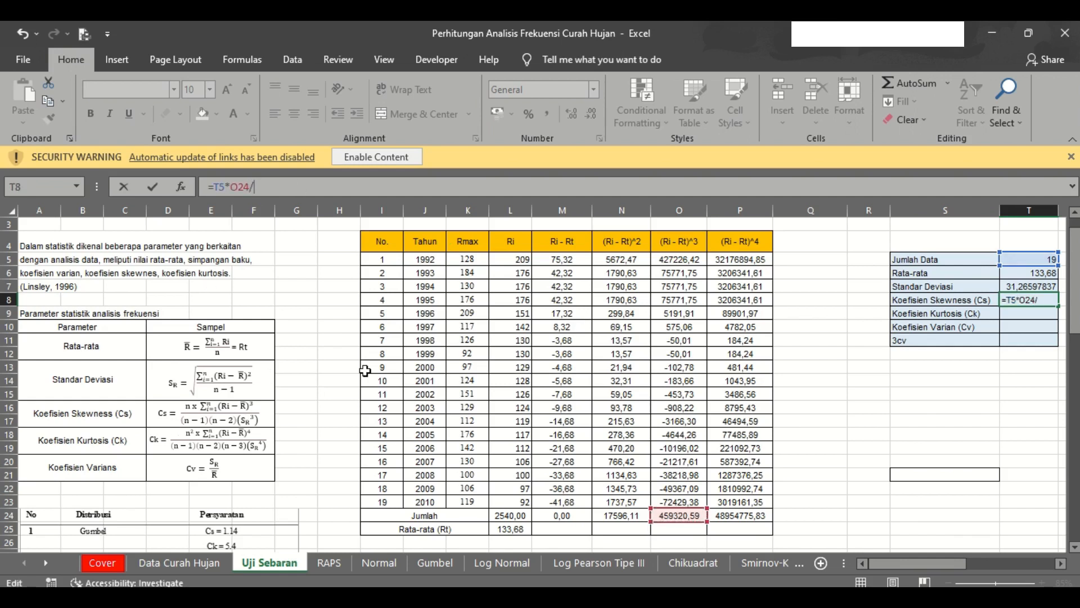
Step: Add the denominator terms (T5-1)*(T5-2)*(T7^3 to the Koefisien Skewness (Cs) formula in T8
{"action": "type", "text": "("}
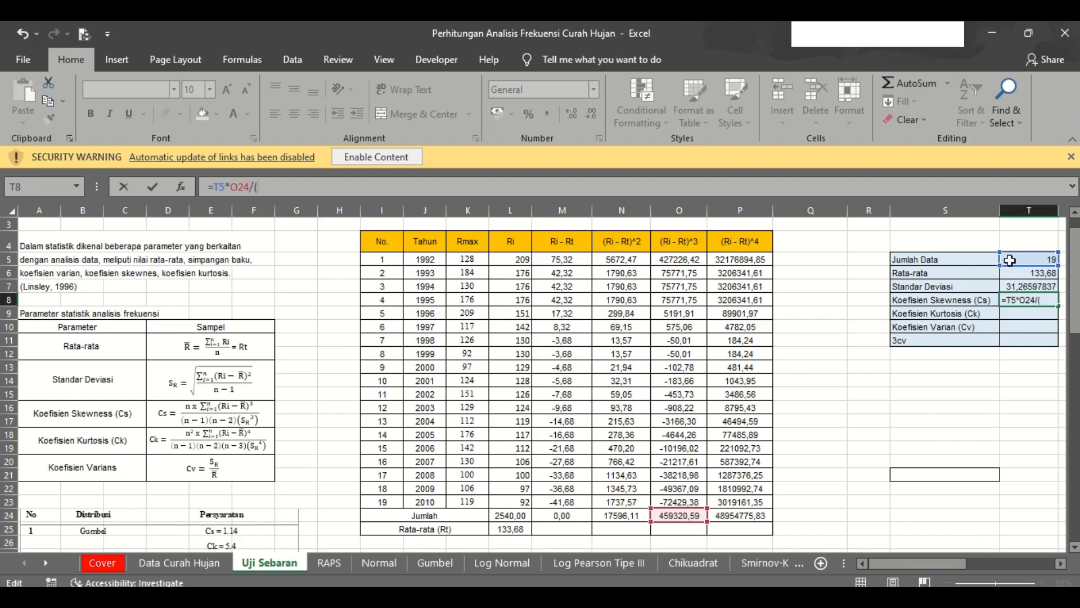
{"action": "left_click", "coordinate": [1010, 260]}
{"action": "type", "text": "-1"}
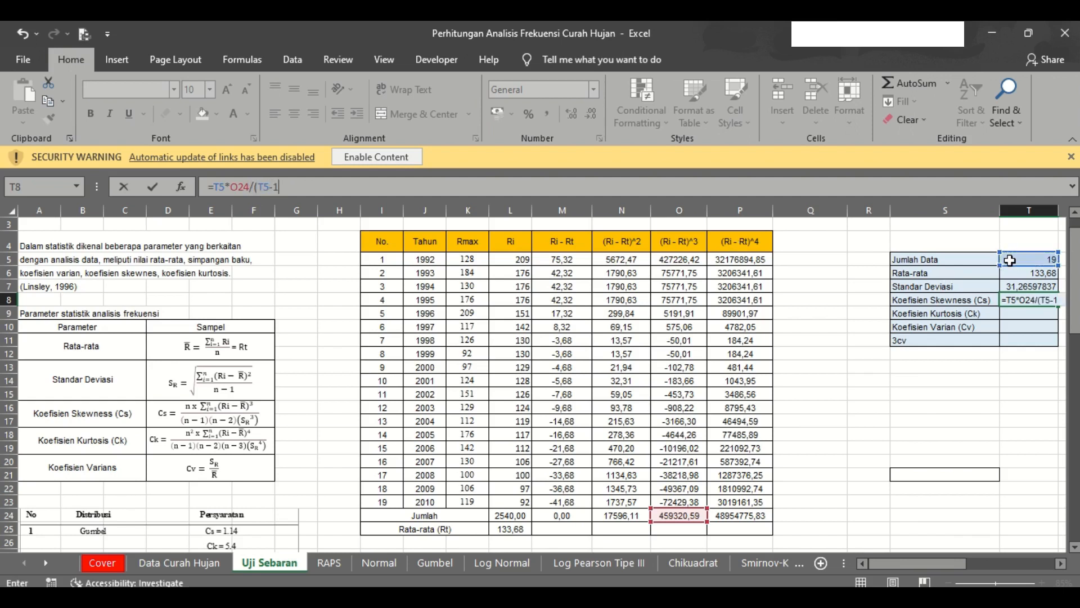
{"action": "type", "text": ")*("}
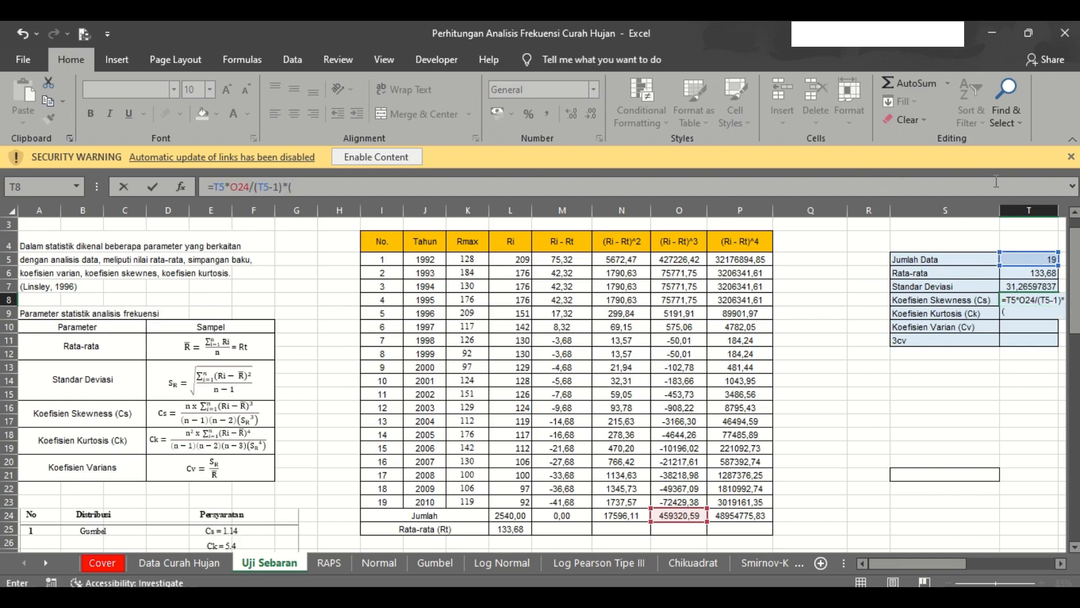
{"action": "left_click", "coordinate": [1026, 257]}
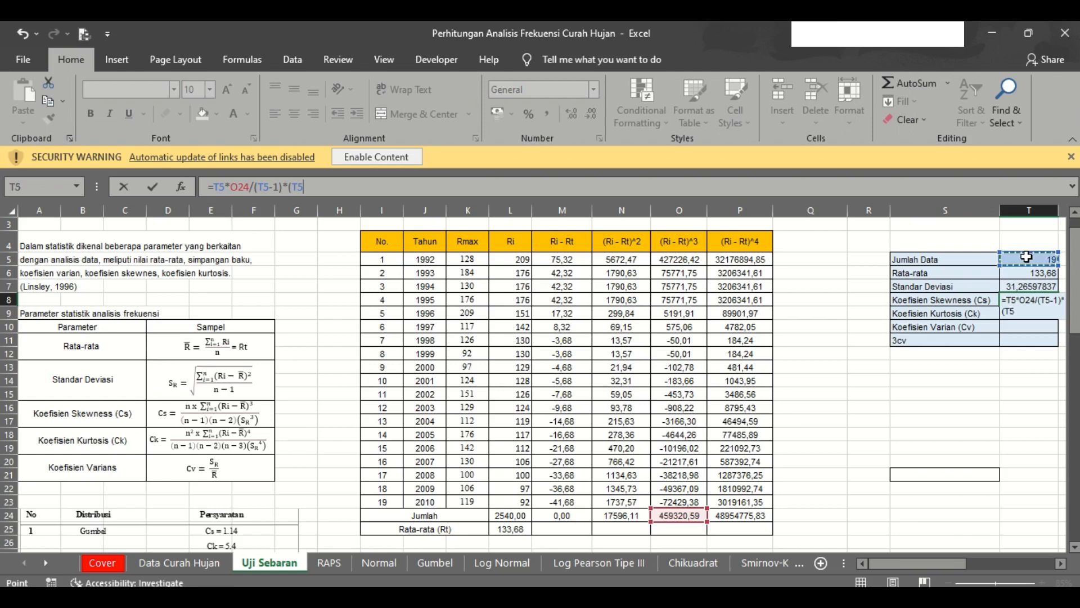
{"action": "type", "text": "-2)*("}
{"action": "left_click", "coordinate": [1018, 285]}
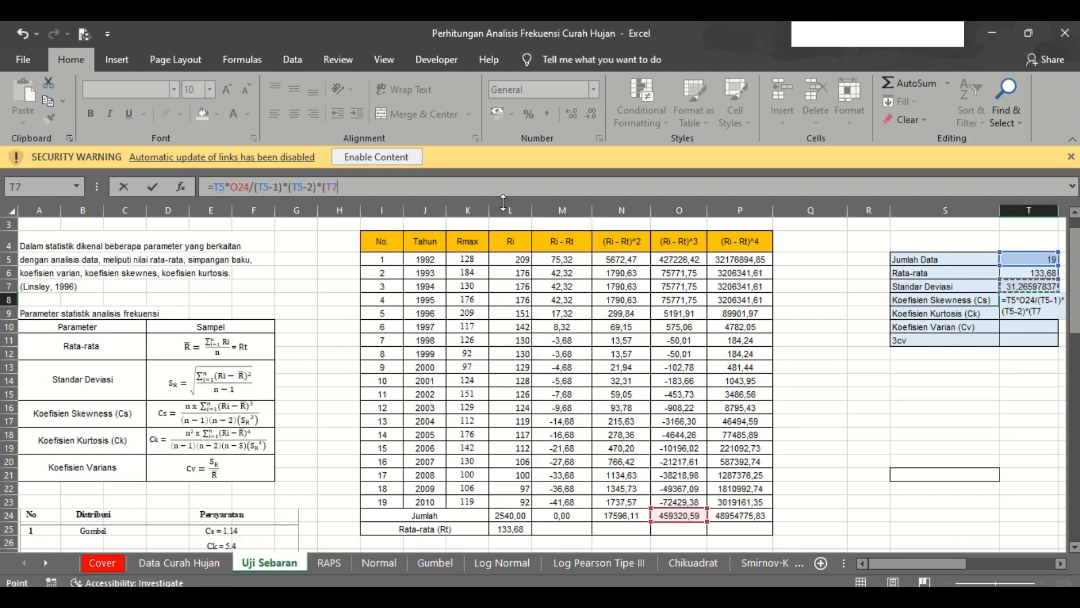
{"action": "type", "text": "^3"}
Step: Bracket the numerator and the whole denominator so the Cs formula in T8 reads =(T5*O24)/((T5-1)*(T5-2)*(T7^3)), and check it
{"action": "left_click", "coordinate": [253, 187]}
{"action": "type", "text": ")"}
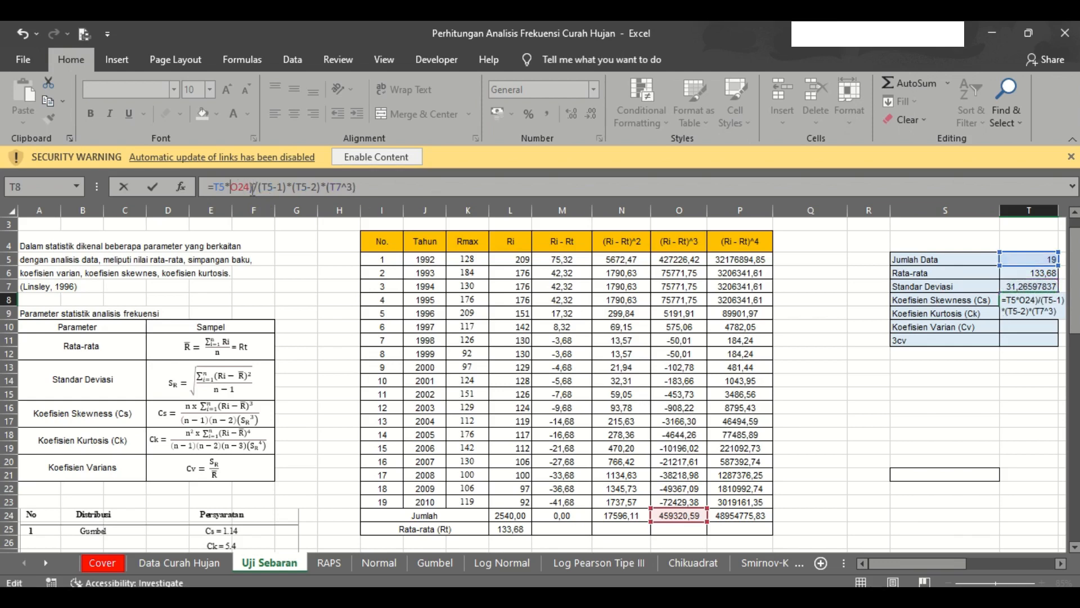
{"action": "key", "text": "Home"}
{"action": "key", "text": "Right"}
{"action": "type", "text": "("}
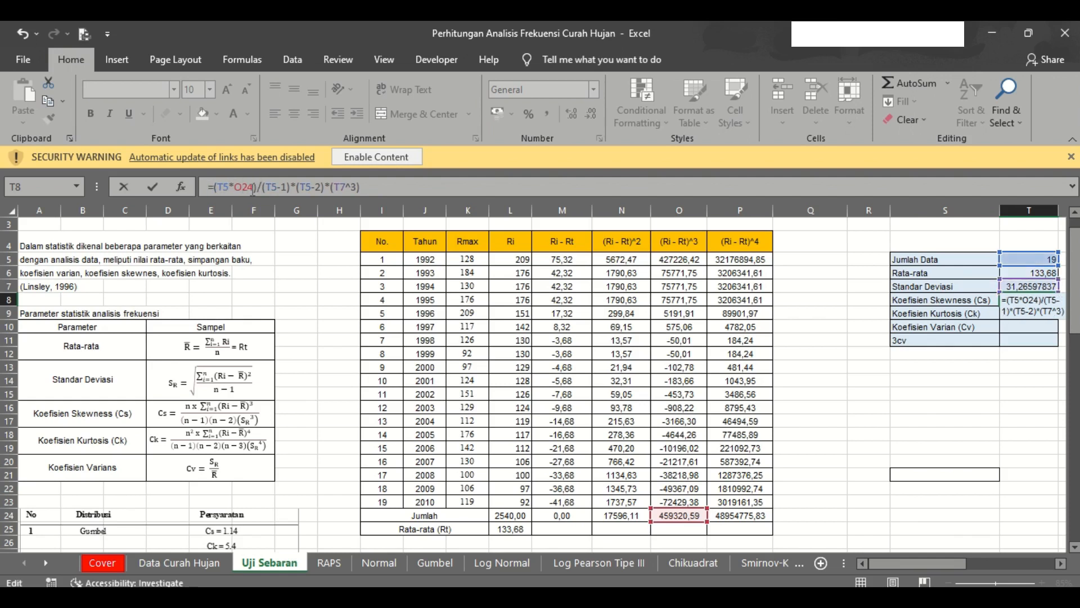
{"action": "key", "text": "Right"}
{"action": "key", "text": "Right"}
{"action": "key", "text": "Right"}
{"action": "key", "text": "Right"}
{"action": "key", "text": "Right"}
{"action": "key", "text": "Right"}
{"action": "key", "text": "Right"}
{"action": "key", "text": "Right"}
{"action": "type", "text": "(T5-1"}
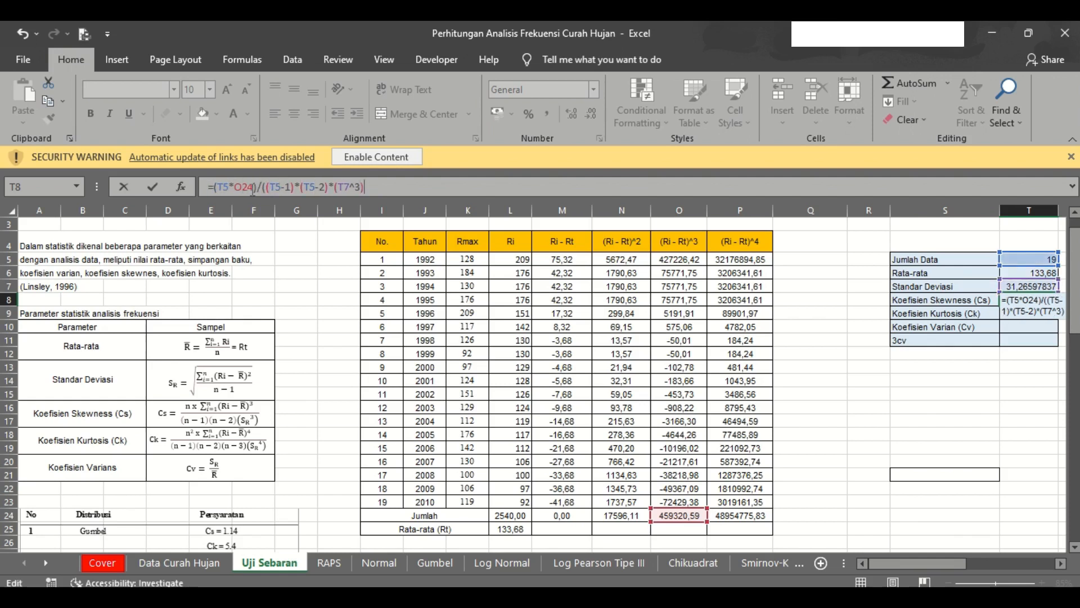
{"action": "type", "text": ")"}
{"action": "key", "text": "Return"}
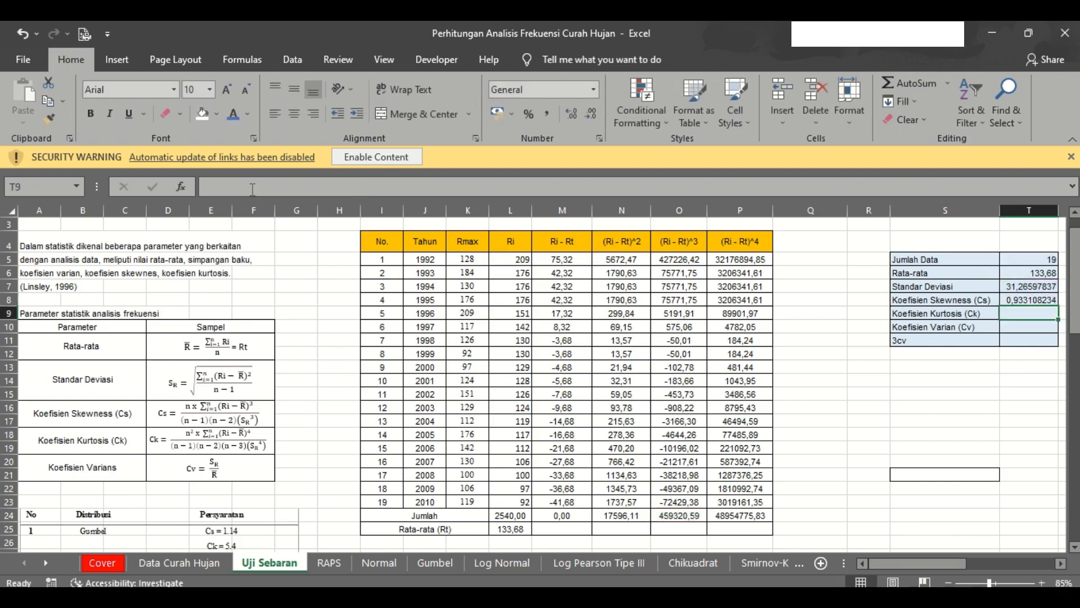
{"action": "key", "text": "Up"}
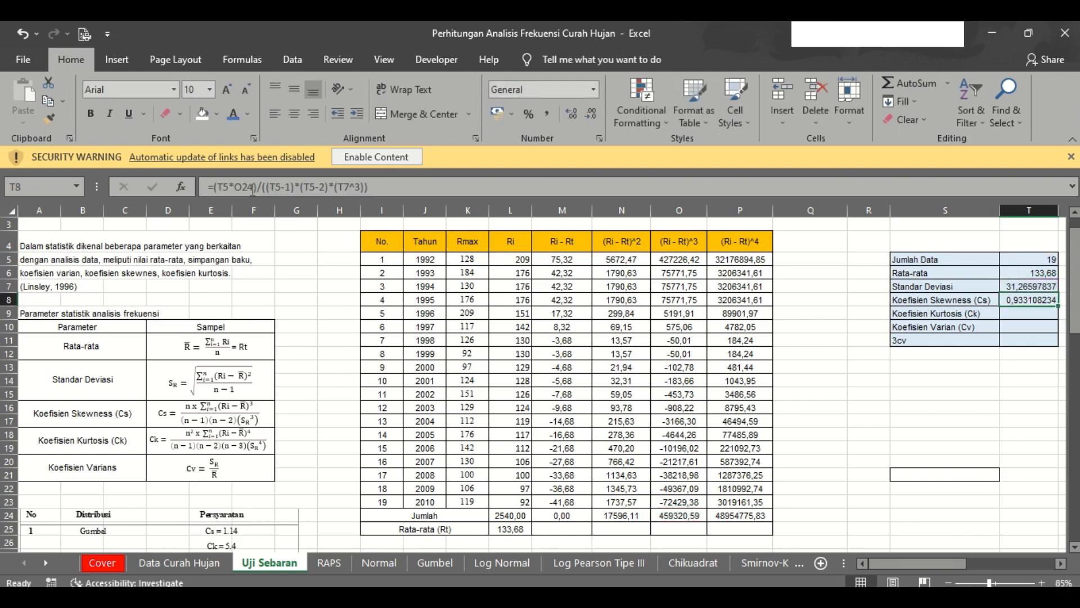
Step: Begin the Koefisien Kurtosis (Ck) formula in T9 with the bracketed numerator =(T5^2*P24)
{"action": "left_click", "coordinate": [1025, 314]}
{"action": "type", "text": "="}
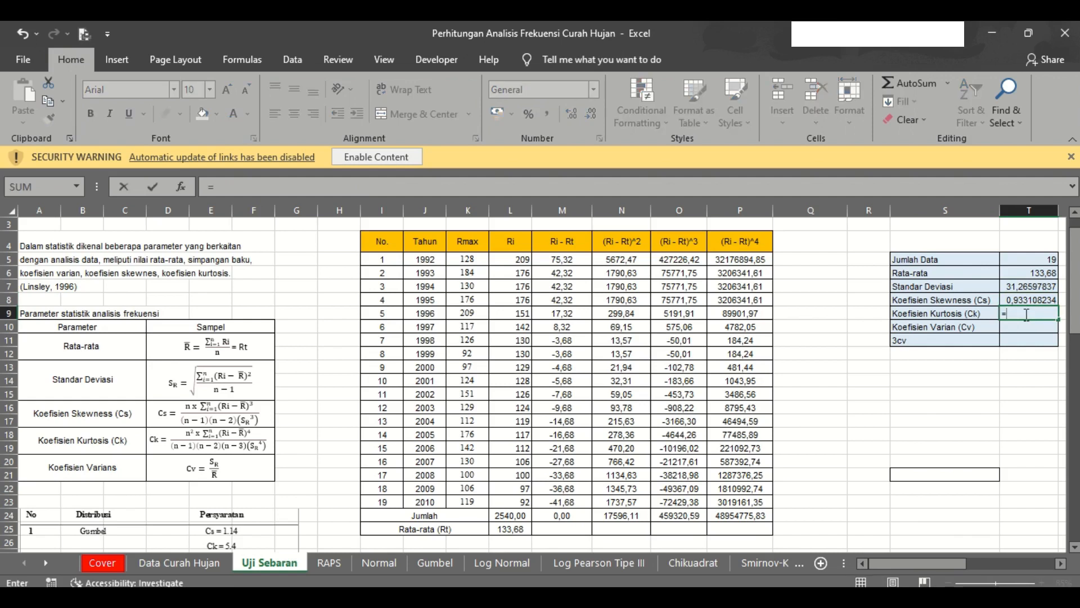
{"action": "left_click", "coordinate": [1012, 264]}
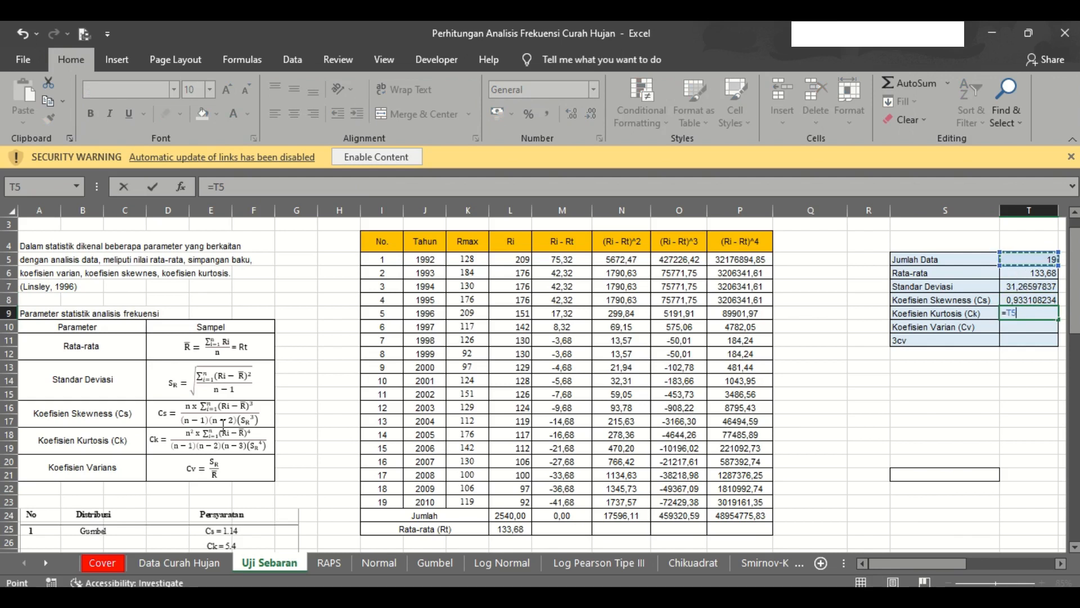
{"action": "type", "text": "^2*("}
{"action": "left_click", "coordinate": [738, 514]}
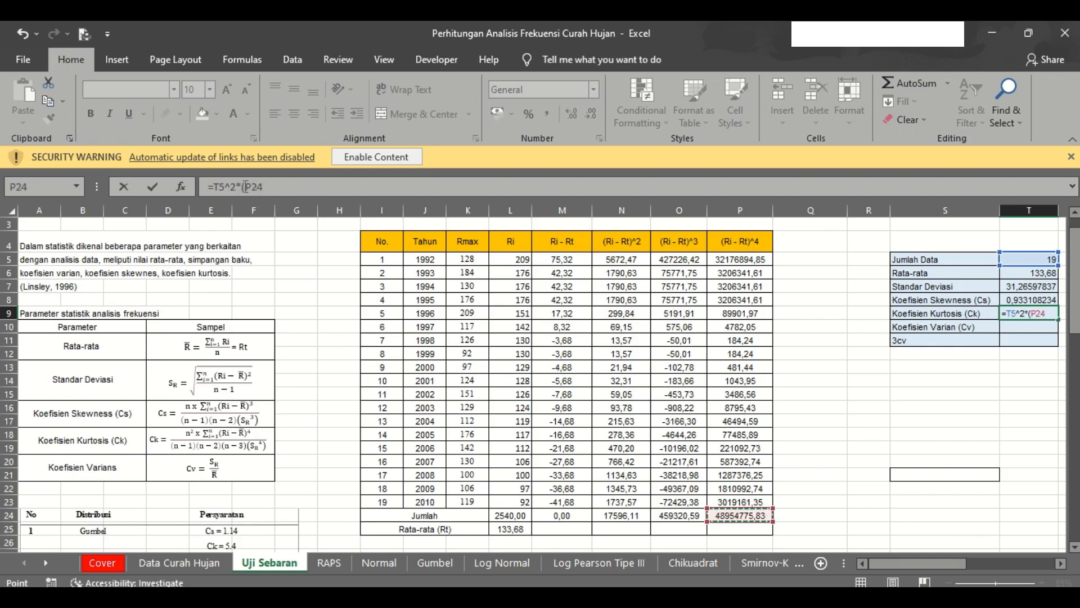
{"action": "left_click", "coordinate": [268, 187]}
{"action": "key", "text": "BackSpace"}
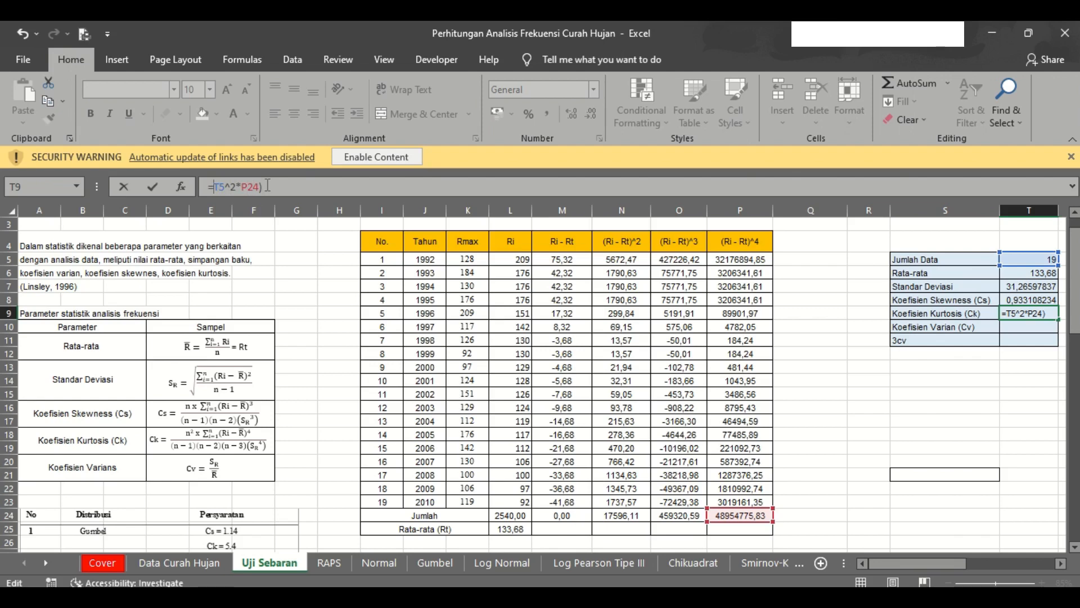
{"action": "type", "text": "("}
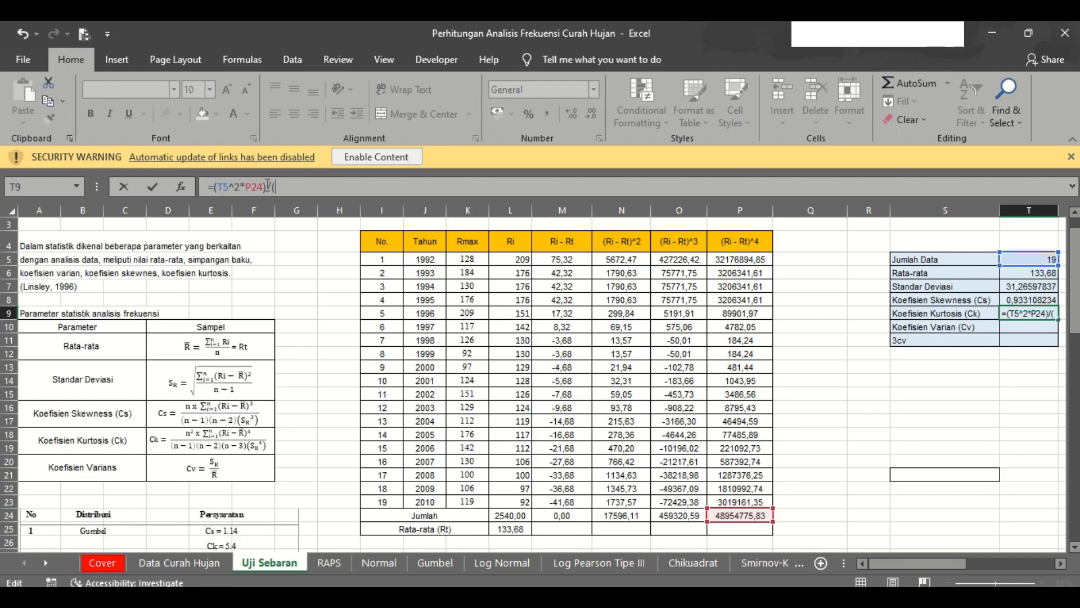
Step: Complete the Ck formula in T9 by dividing the numerator by ((T5-1)*(T5-2)*(T5-3)*(T7^4))
{"action": "type", "text": "/(("}
{"action": "left_click", "coordinate": [1008, 257]}
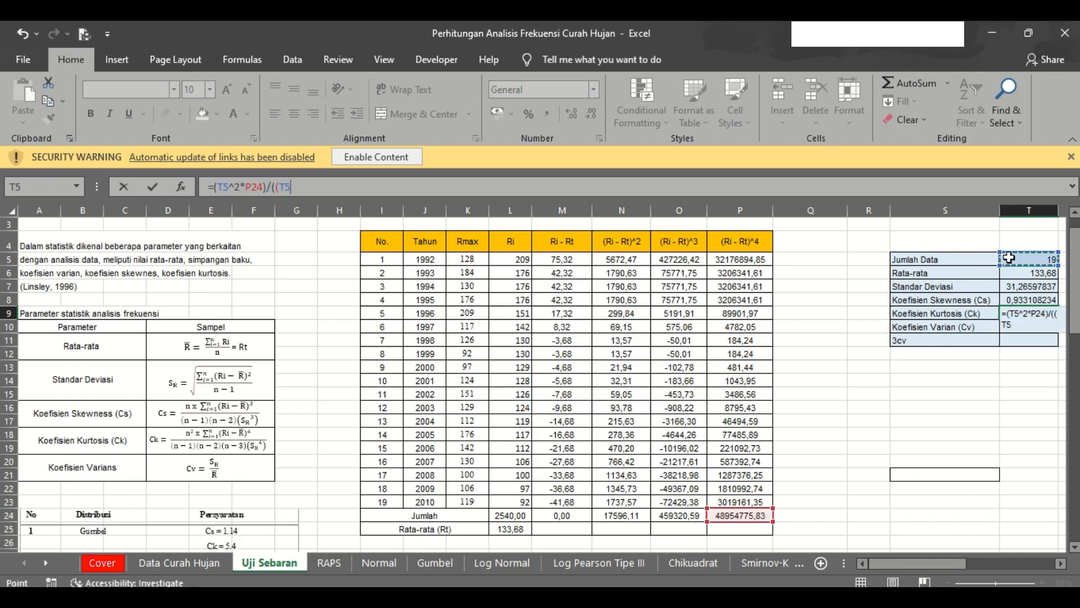
{"action": "type", "text": "-1)*("}
{"action": "left_click", "coordinate": [1008, 259]}
{"action": "type", "text": "-2)*("}
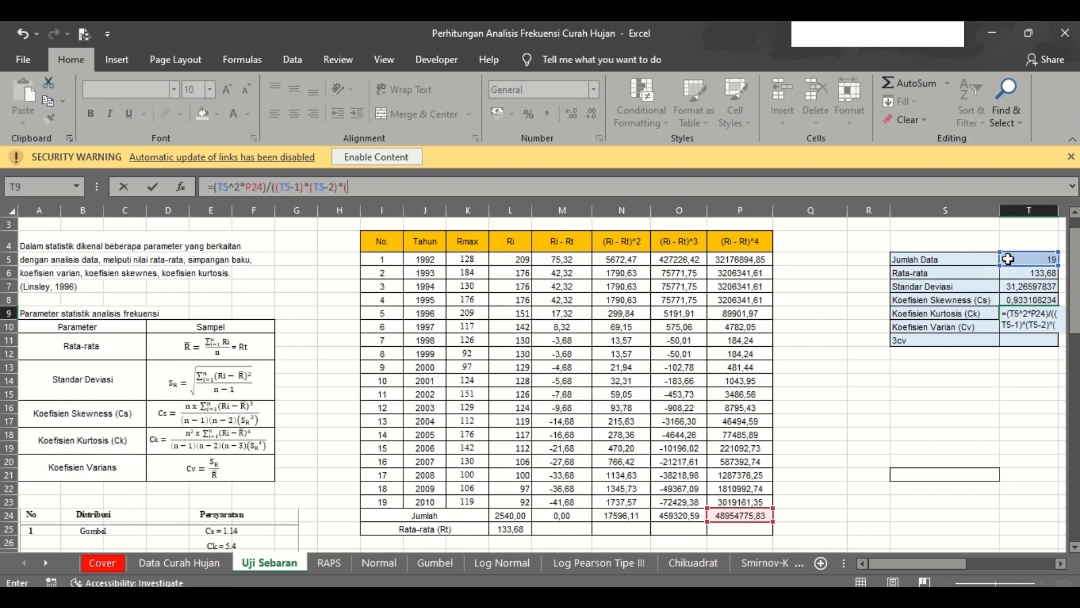
{"action": "left_click", "coordinate": [1009, 258]}
{"action": "type", "text": "-3)*("}
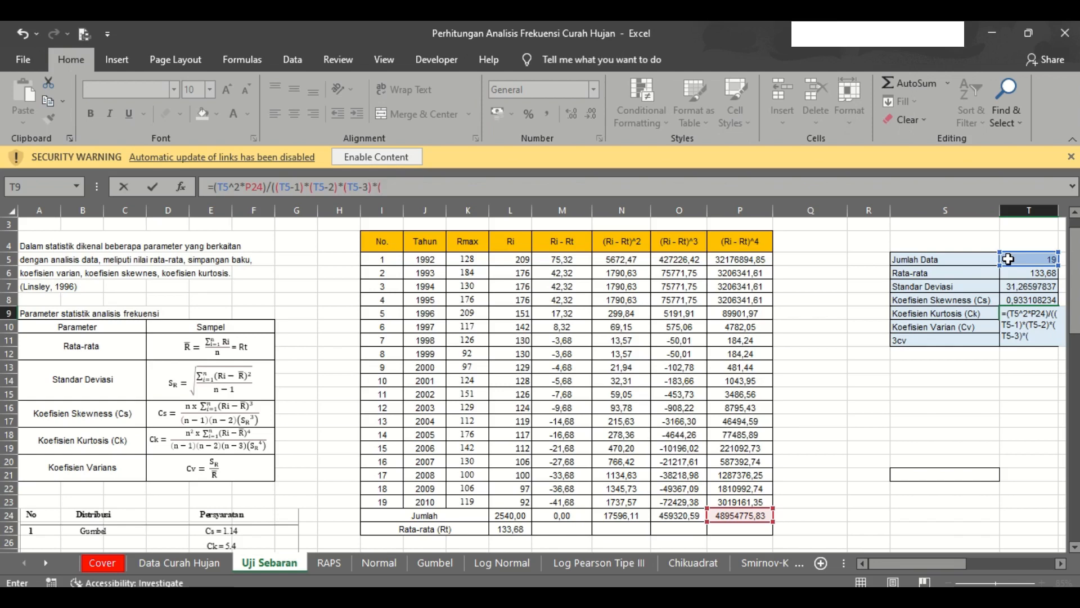
{"action": "left_click", "coordinate": [1029, 286]}
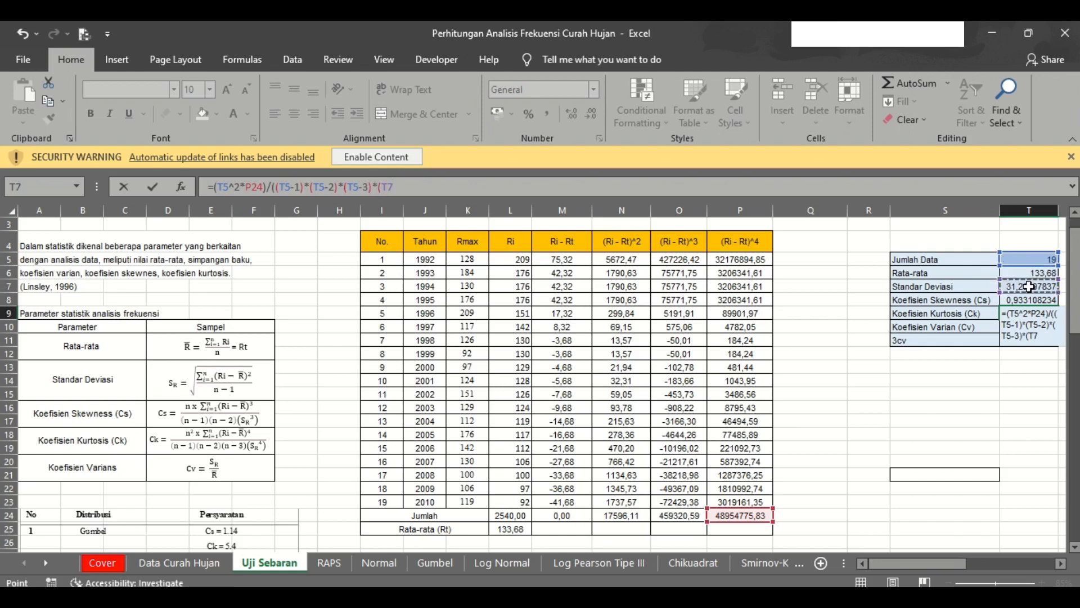
{"action": "type", "text": "^4)"}
{"action": "key", "text": "Return"}
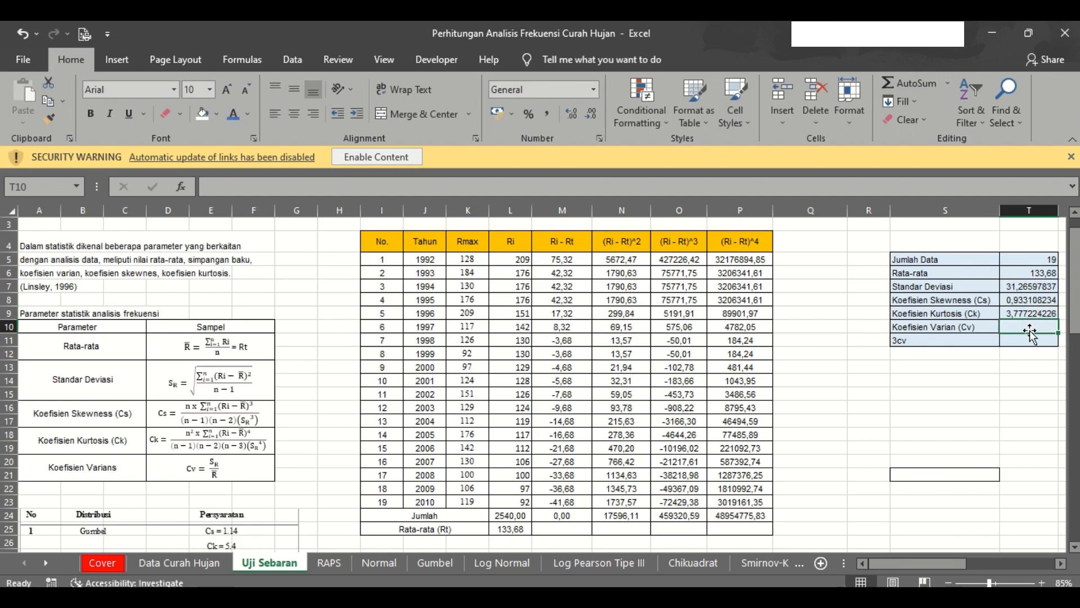
Step: Calculate the Koefisien Varian (Cv) in T10 as =T7/T6
{"action": "type", "text": "="}
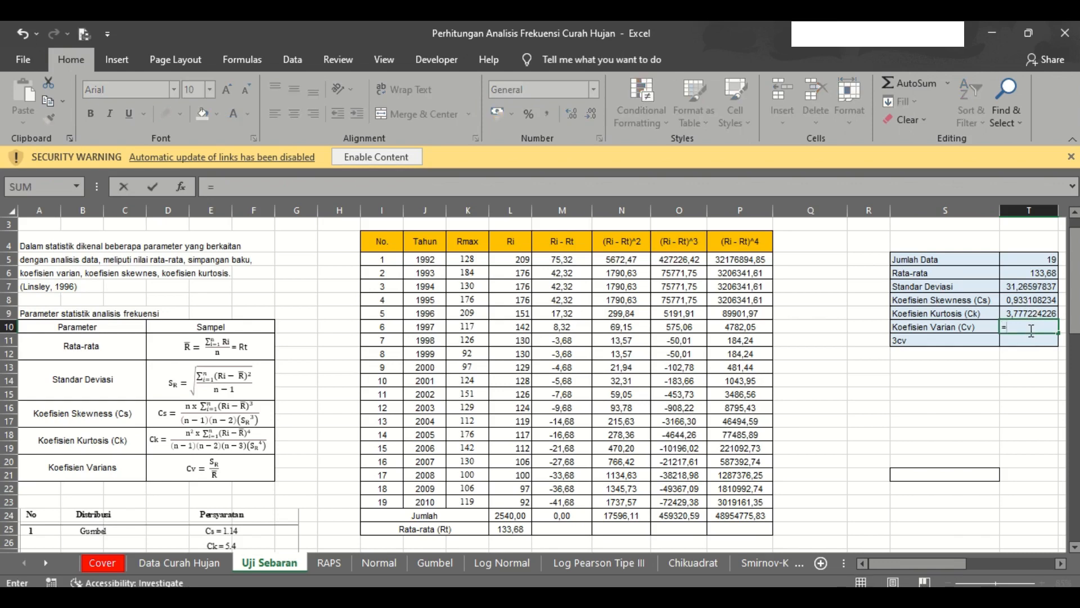
{"action": "left_click", "coordinate": [1019, 287]}
{"action": "type", "text": "/"}
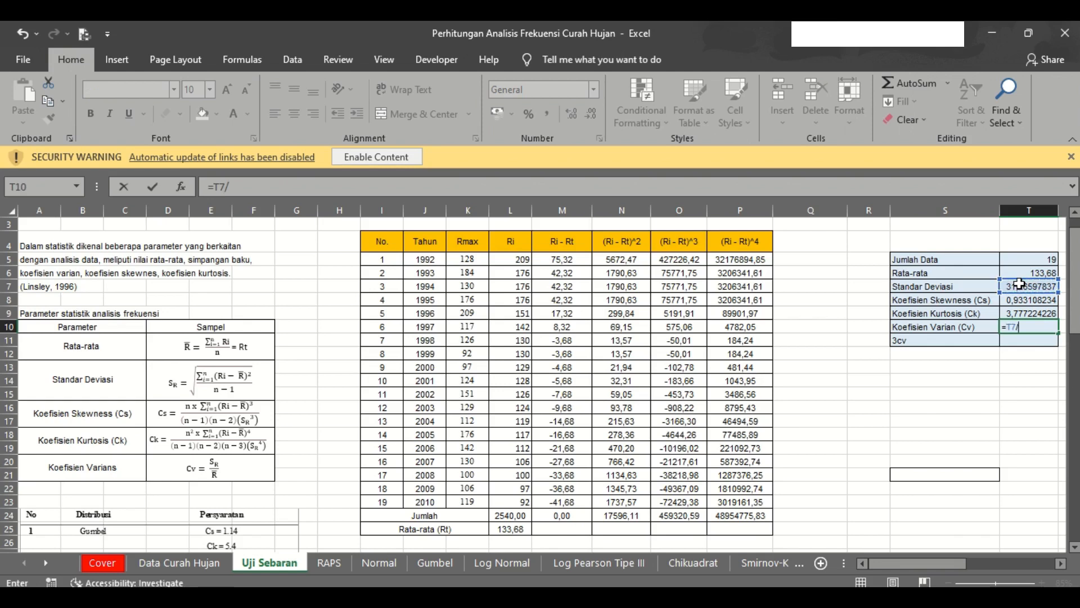
{"action": "left_click", "coordinate": [1017, 274]}
{"action": "key", "text": "Return"}
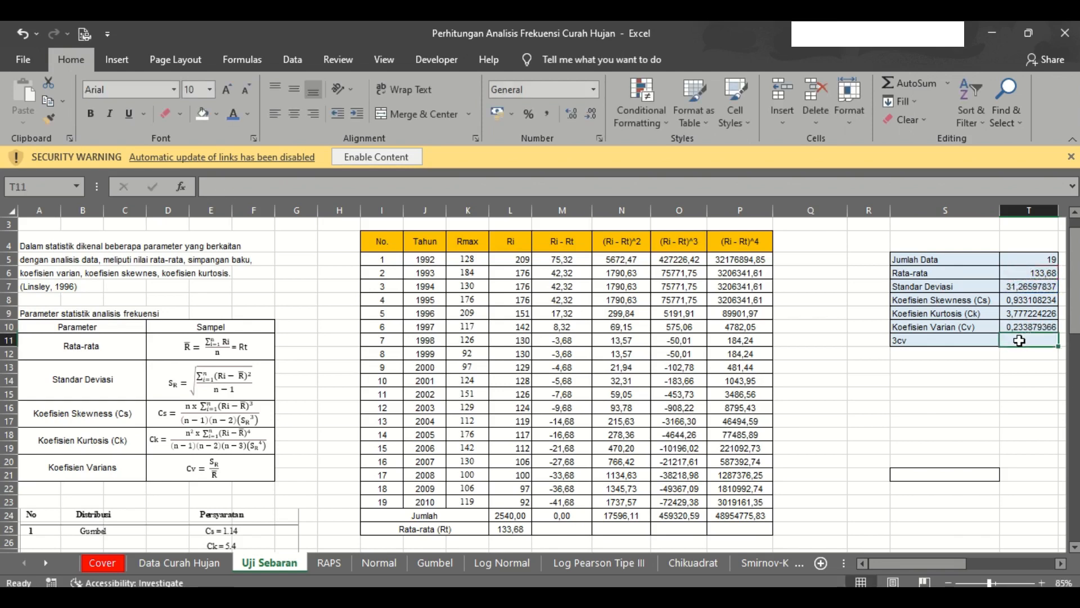
Step: Calculate the 3cv value in T11 as =3*T10
{"action": "type", "text": "="}
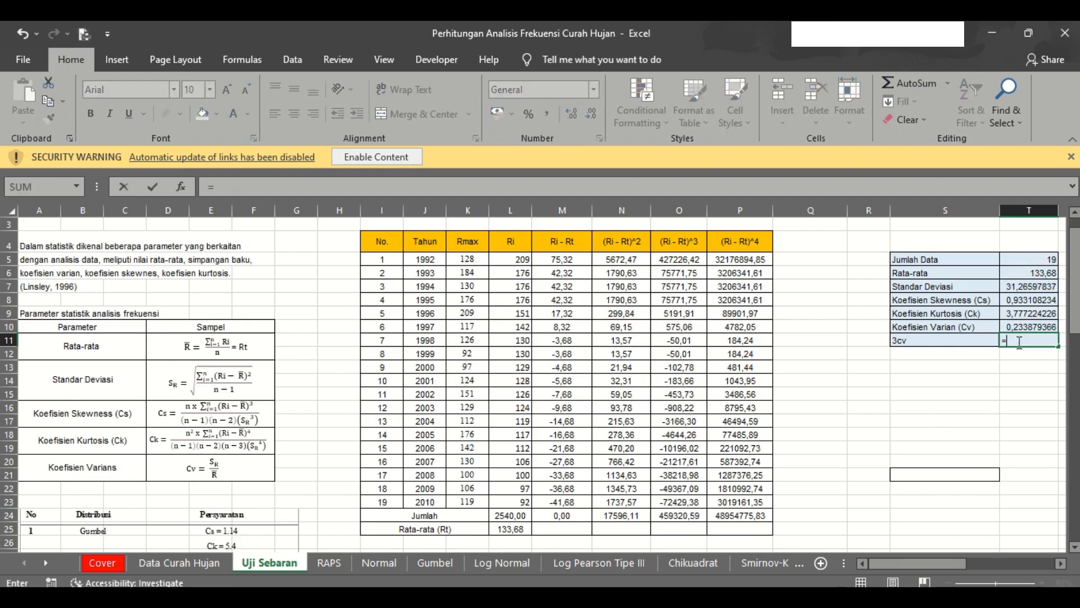
{"action": "type", "text": "3*"}
{"action": "key", "text": "Up"}
{"action": "key", "text": "Return"}
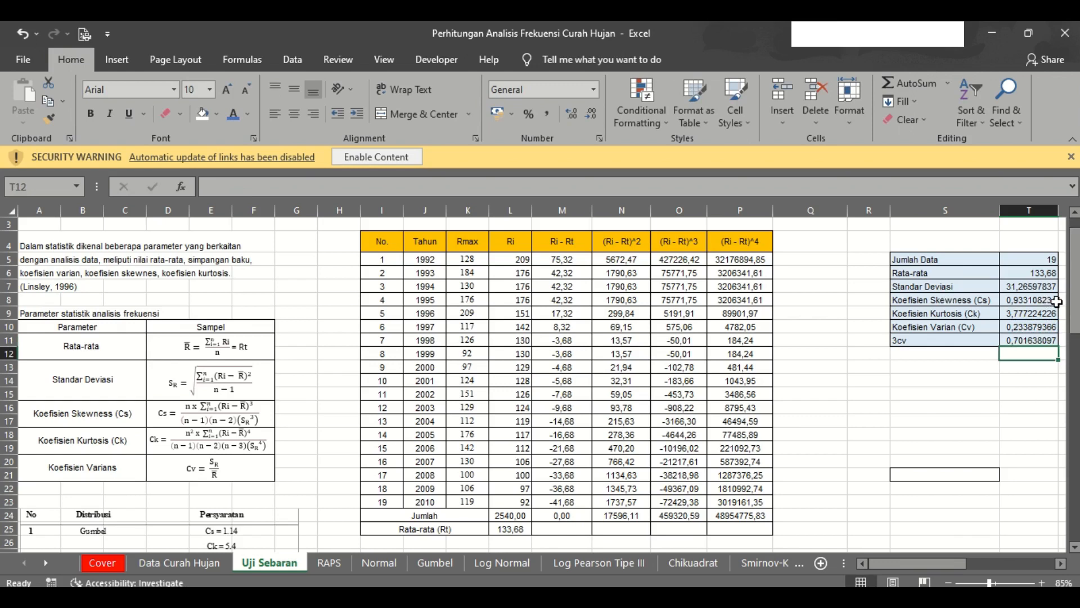
Step: In the Log Normal and Log Pearson Type 3 table, enter =LOG(L31) in M31 and fill the Log Ri column down to M49
{"action": "left_click_drag", "start_coordinate": [1076, 316], "coordinate": [1076, 301]}
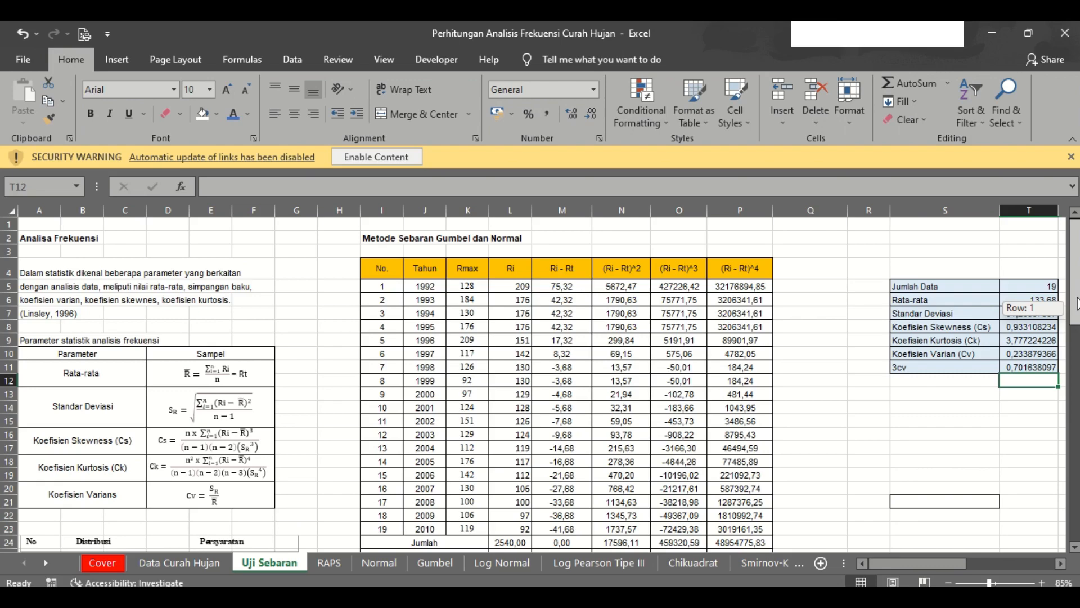
{"action": "left_click_drag", "start_coordinate": [1077, 305], "coordinate": [1076, 423]}
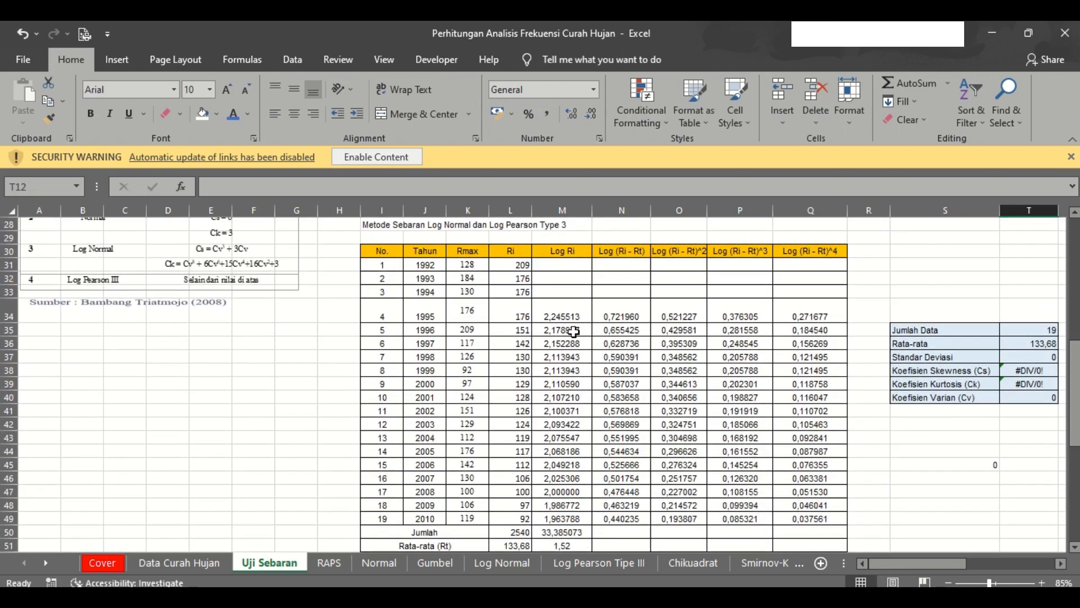
{"action": "left_click", "coordinate": [550, 271]}
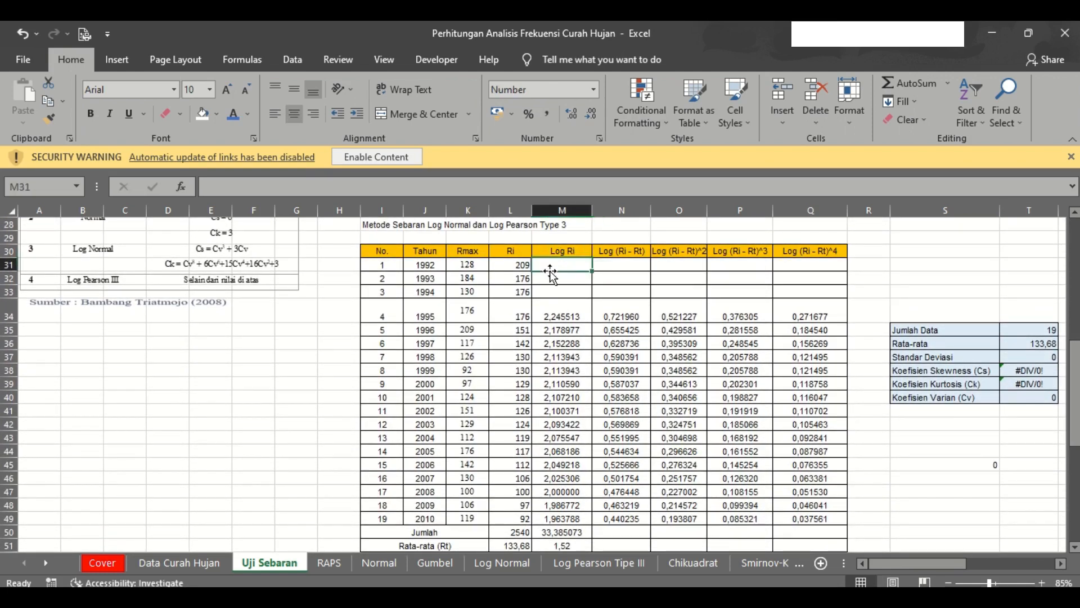
{"action": "type", "text": "=log("}
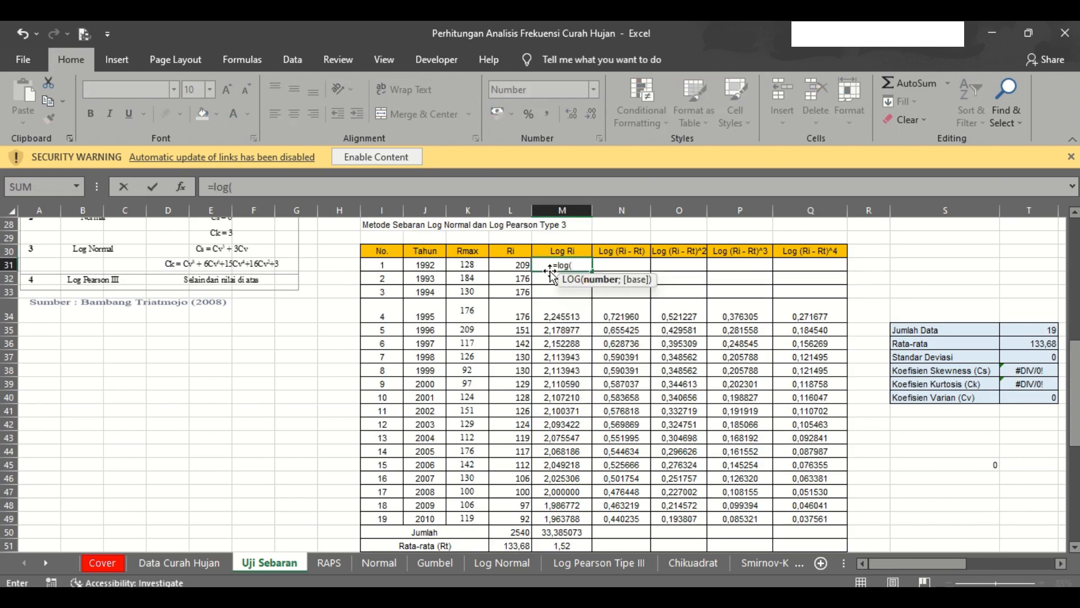
{"action": "key", "text": "Left"}
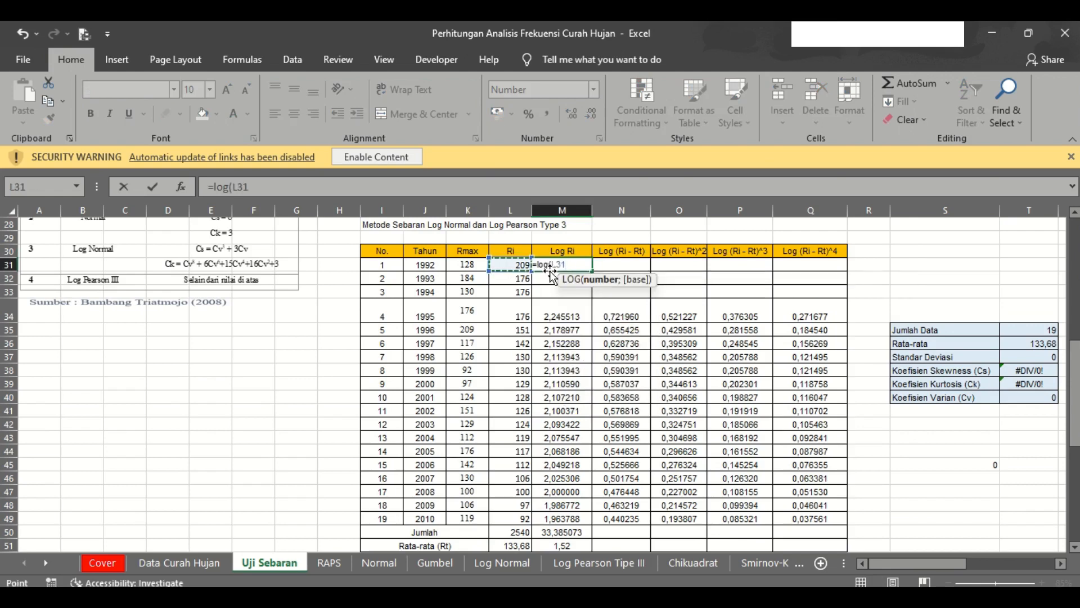
{"action": "key", "text": "Return"}
{"action": "left_click", "coordinate": [569, 264]}
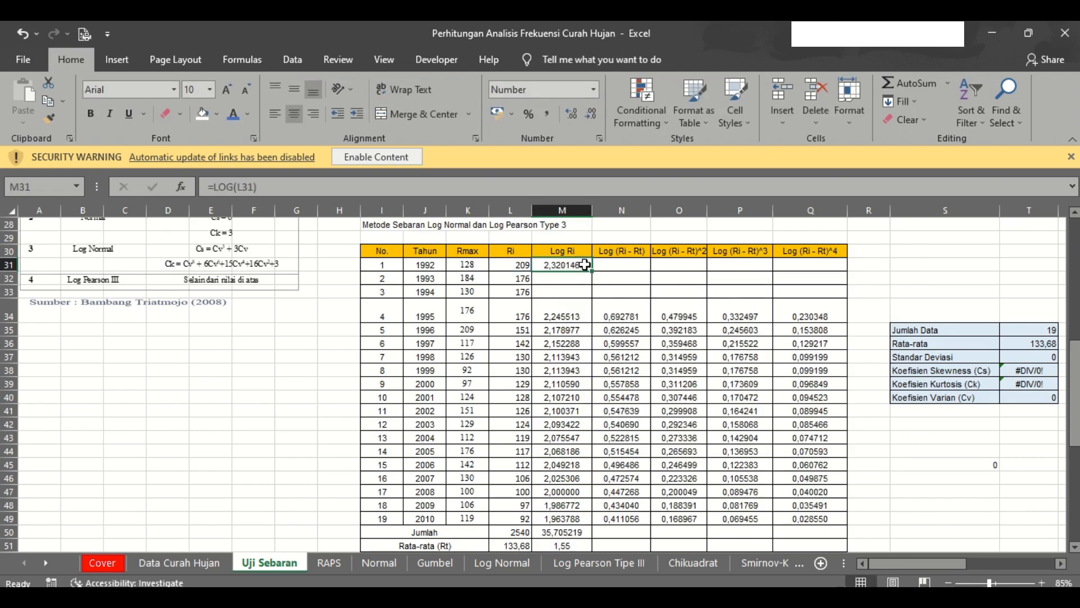
{"action": "left_click_drag", "start_coordinate": [594, 272], "coordinate": [591, 522]}
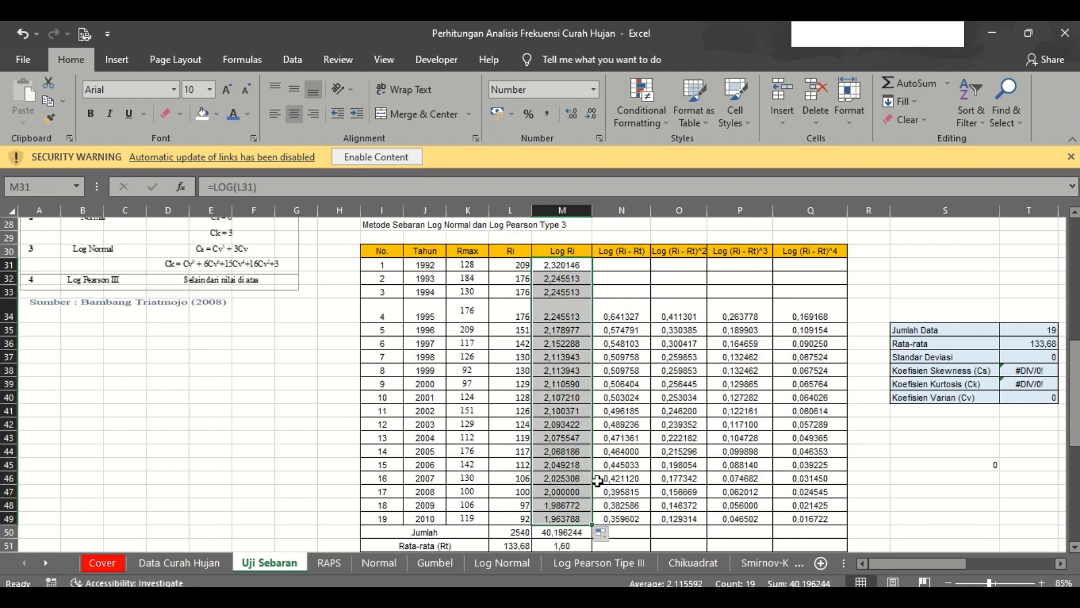
Step: In the Log Normal and Log Pearson Type 3 table, enter =M31-M51 in N31 of the Log (Ri - Rt) column
{"action": "left_click", "coordinate": [618, 264]}
{"action": "type", "text": "="}
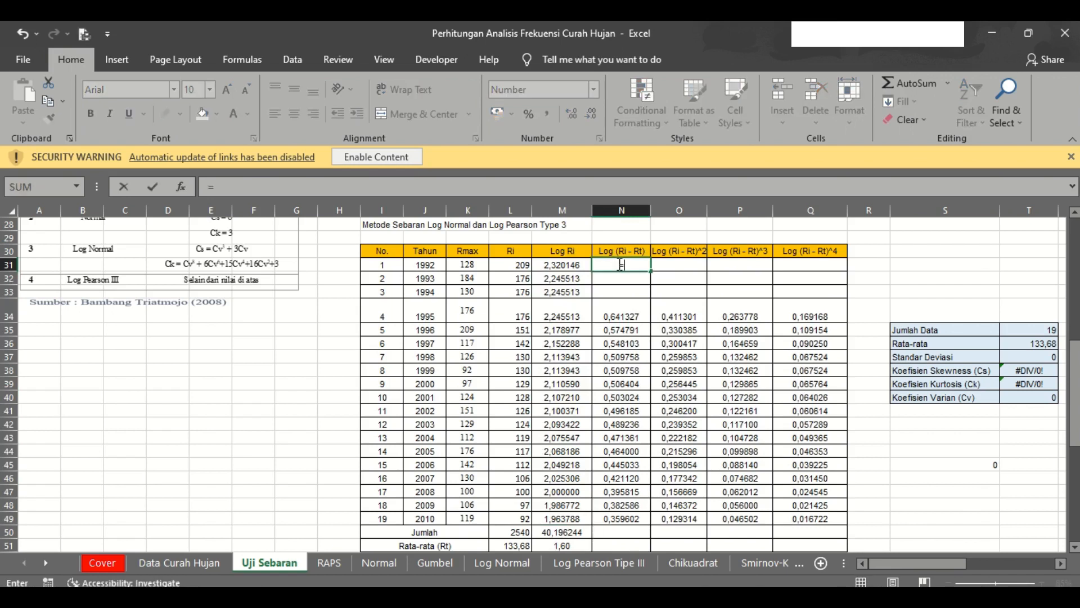
{"action": "key", "text": "Left"}
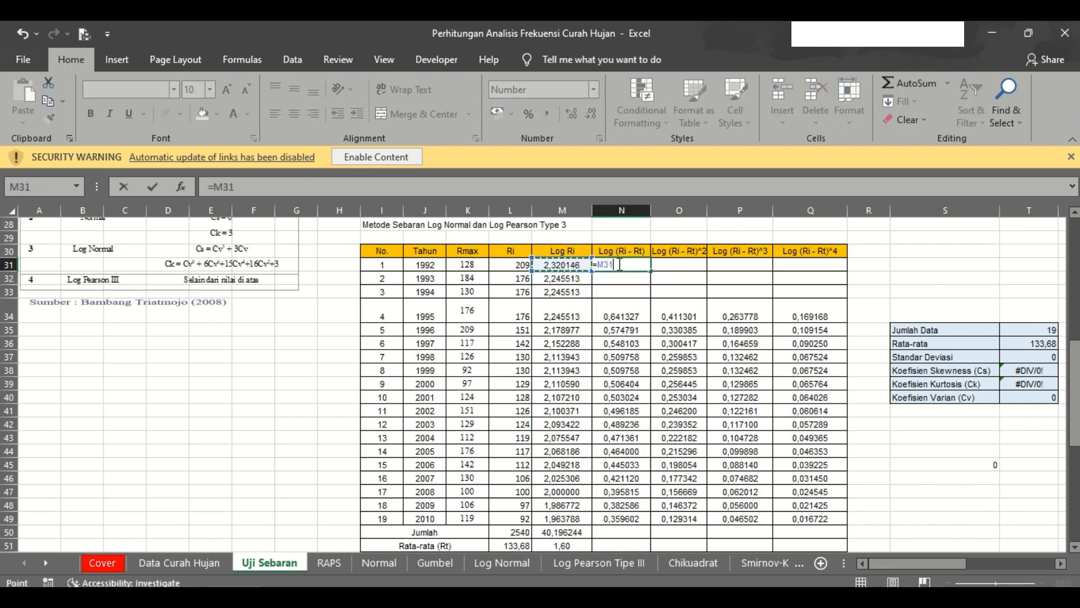
{"action": "type", "text": "-"}
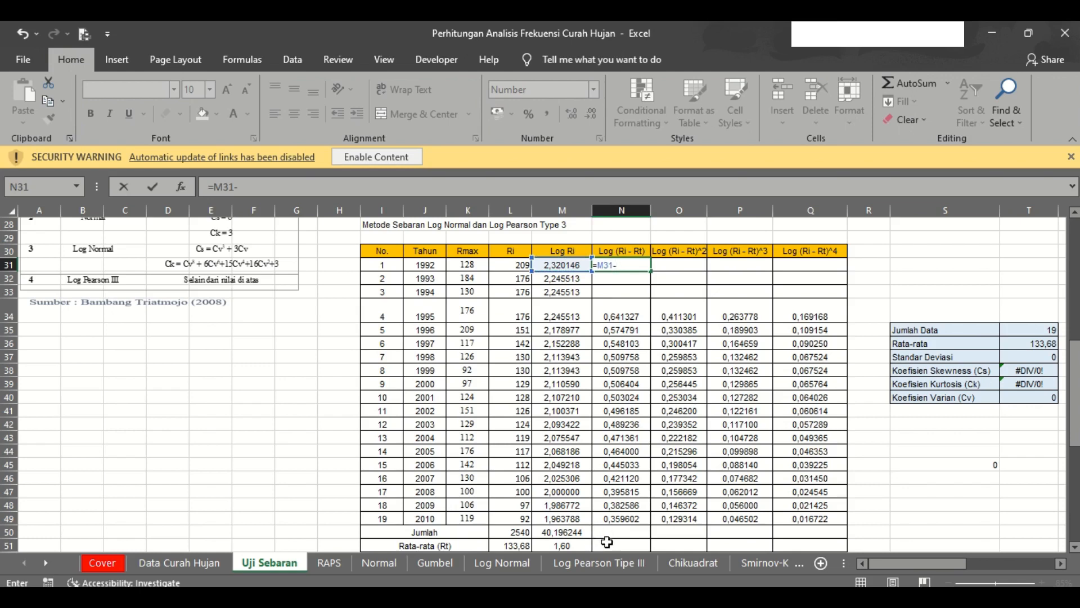
{"action": "left_click", "coordinate": [580, 546]}
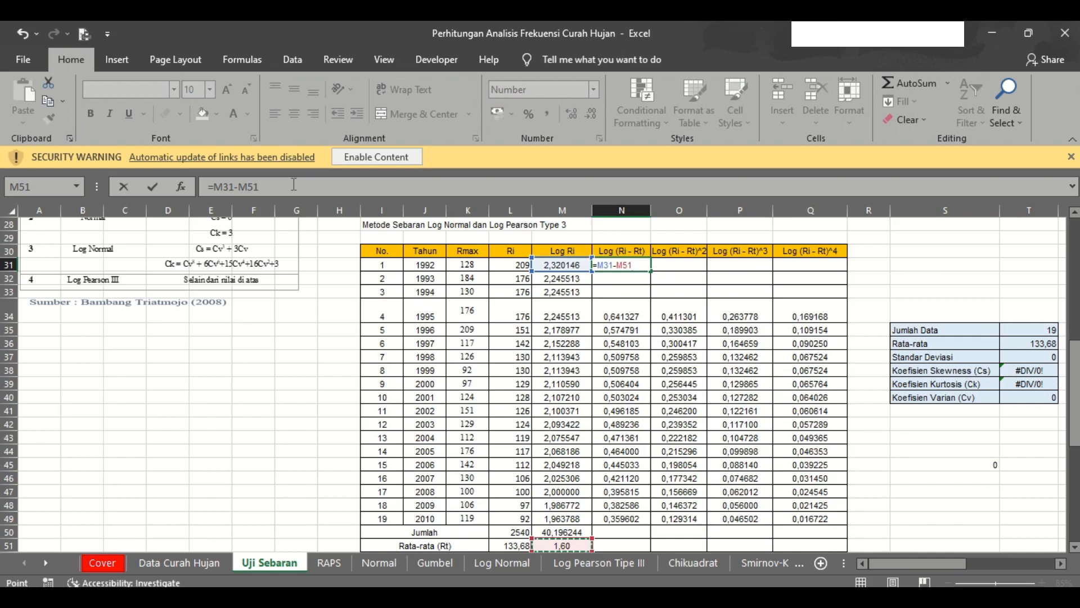
{"action": "key", "text": "Return"}
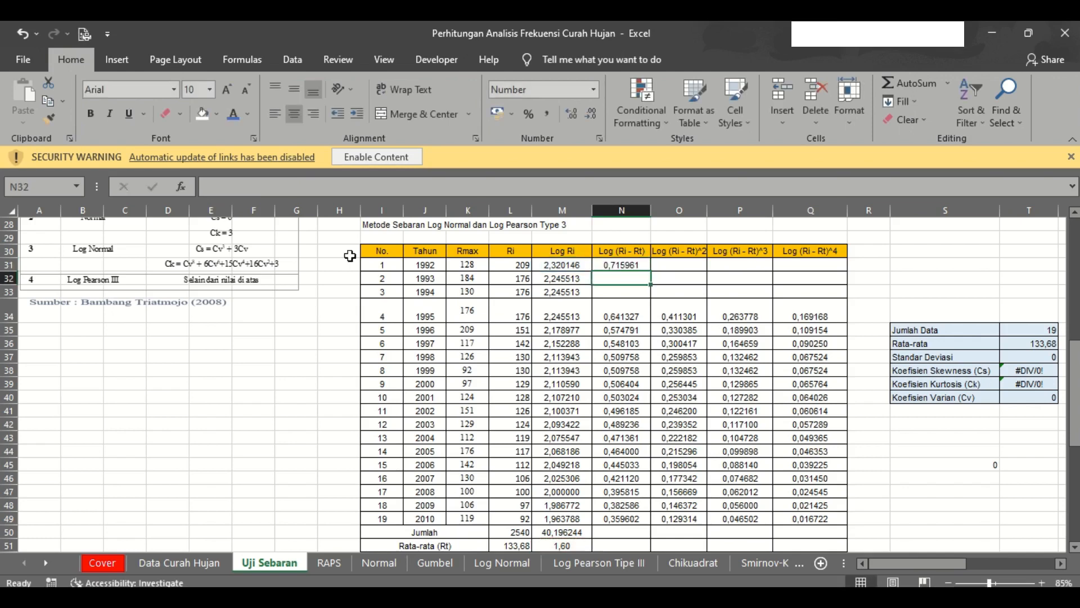
Step: Replace the Log Ri formula in M51 of the Rata-rata (Rt) row with =LOG(L51)
{"action": "left_click", "coordinate": [570, 542]}
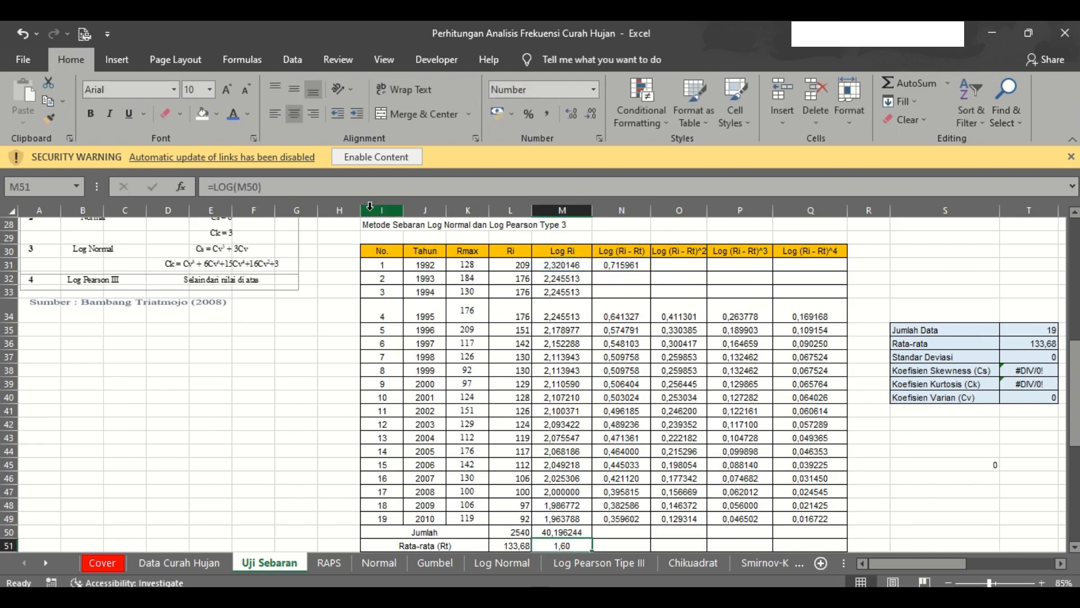
{"action": "left_click", "coordinate": [298, 179]}
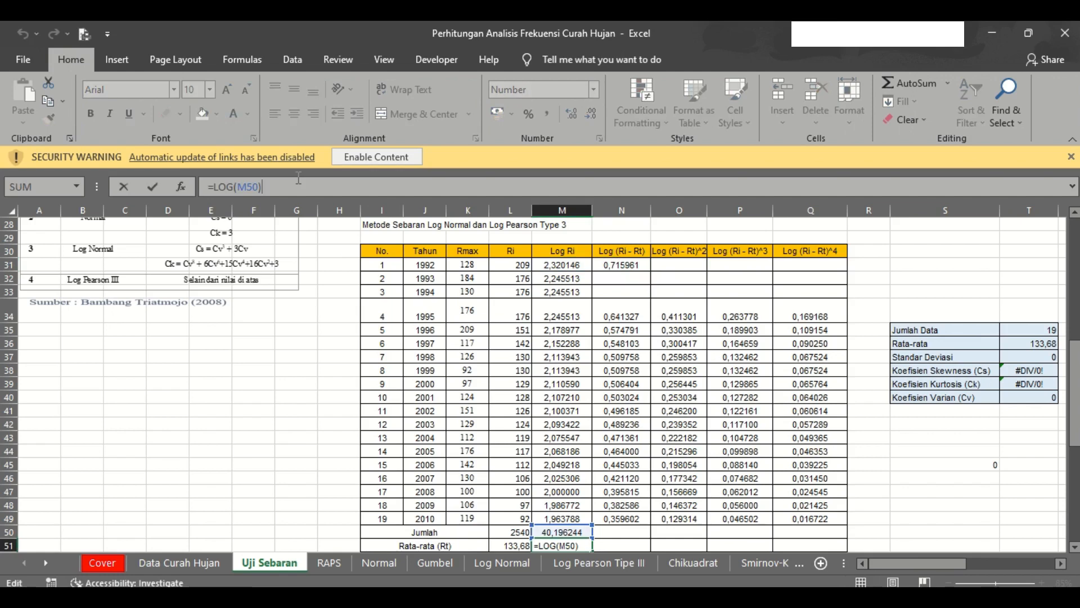
{"action": "key", "text": "ctrl+Return"}
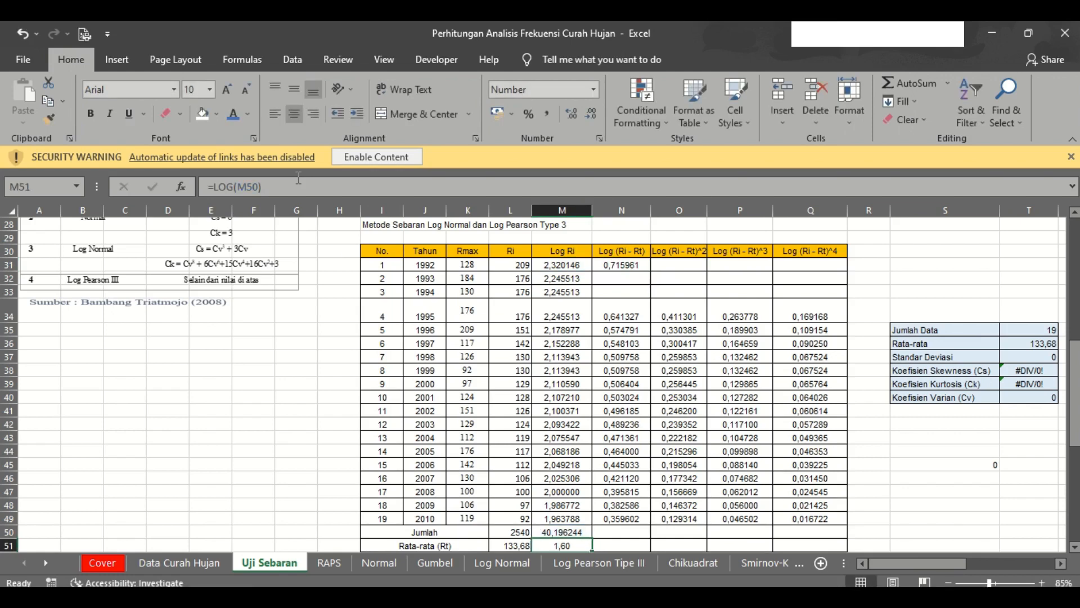
{"action": "scroll", "coordinate": [298, 179], "scroll_direction": "down", "scroll_amount": 1}
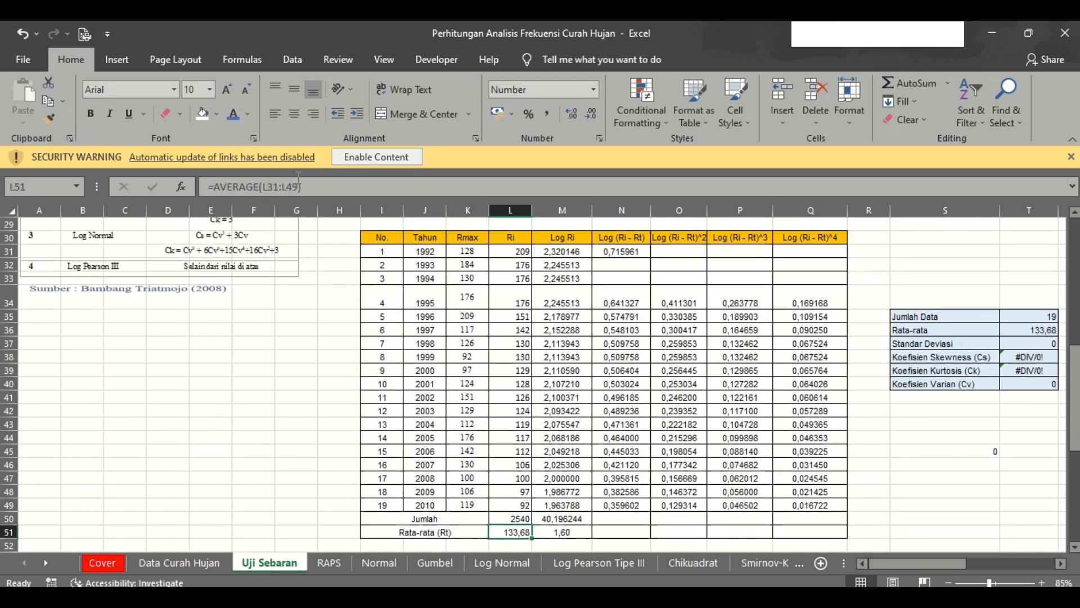
{"action": "type", "text": "="}
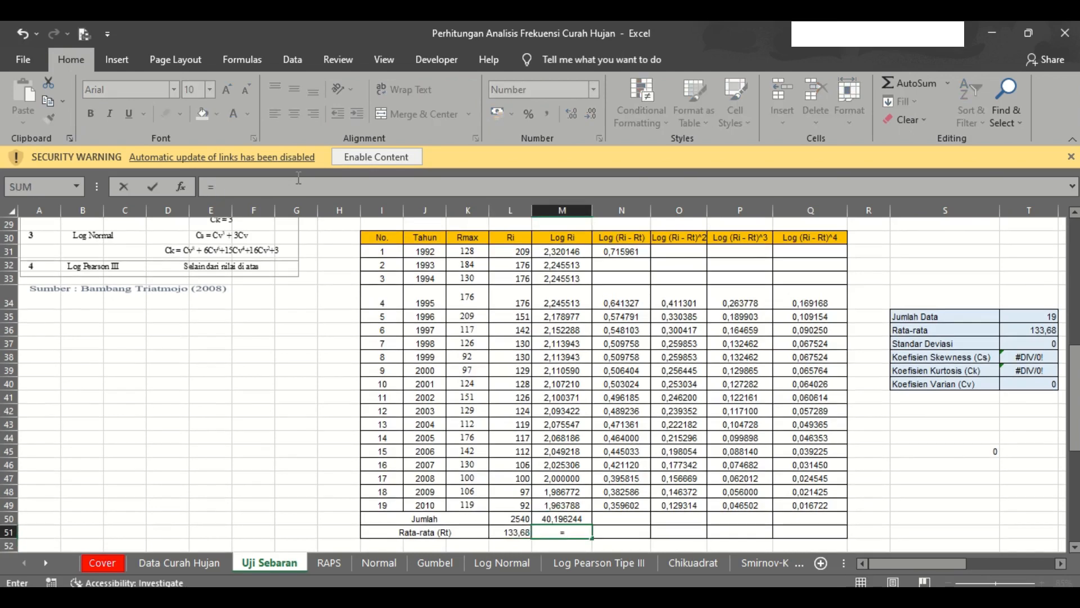
{"action": "key", "text": "Left"}
{"action": "type", "text": "log"}
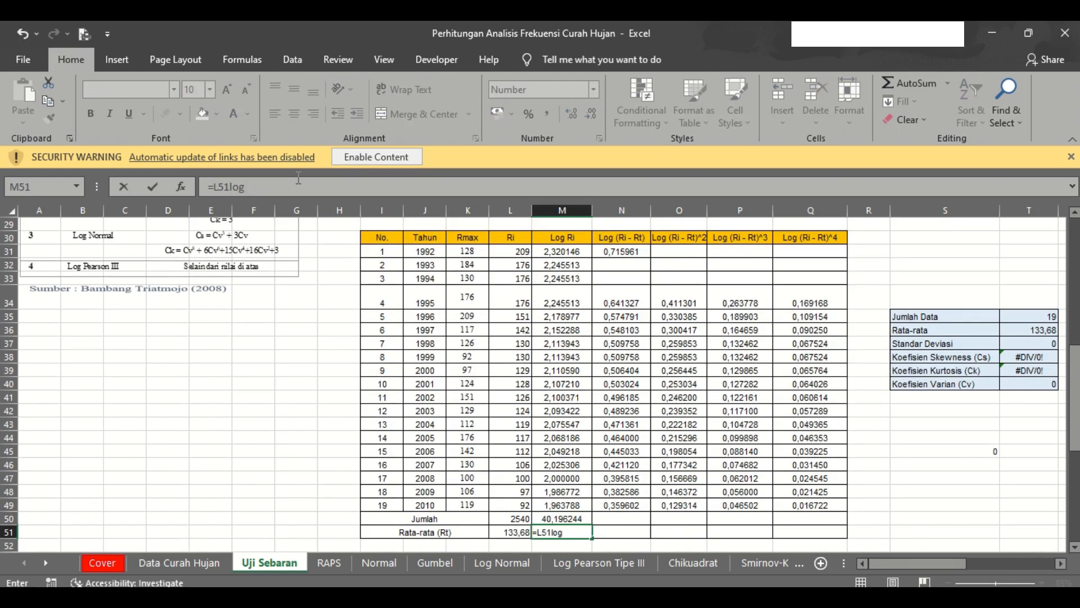
{"action": "key", "text": "BackSpace"}
{"action": "key", "text": "BackSpace"}
{"action": "key", "text": "BackSpace"}
{"action": "key", "text": "BackSpace"}
{"action": "key", "text": "BackSpace"}
{"action": "key", "text": "BackSpace"}
{"action": "type", "text": "log"}
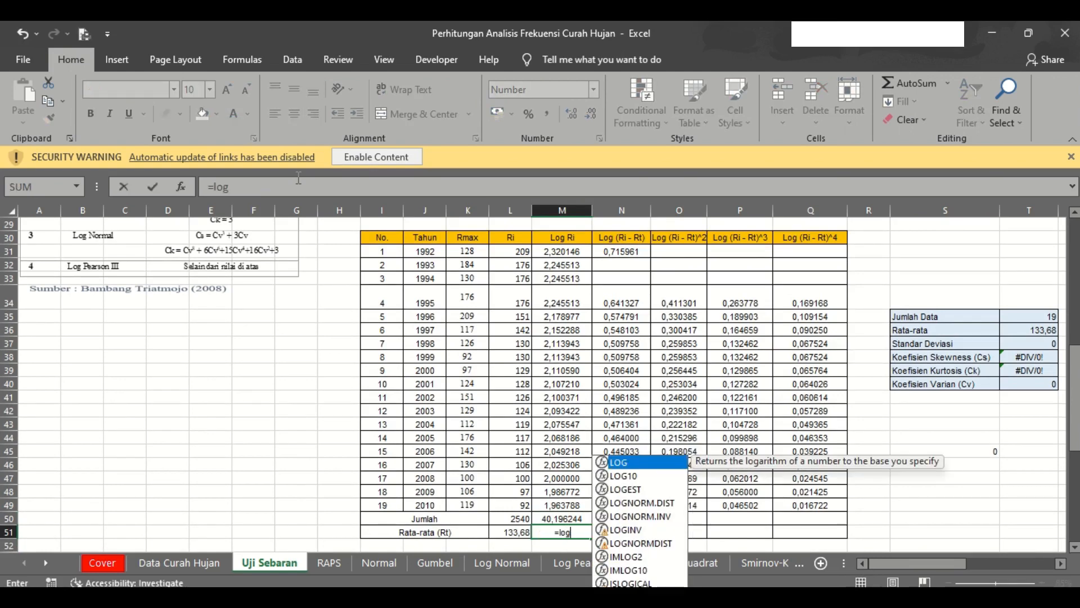
{"action": "type", "text": "("}
{"action": "key", "text": "Left"}
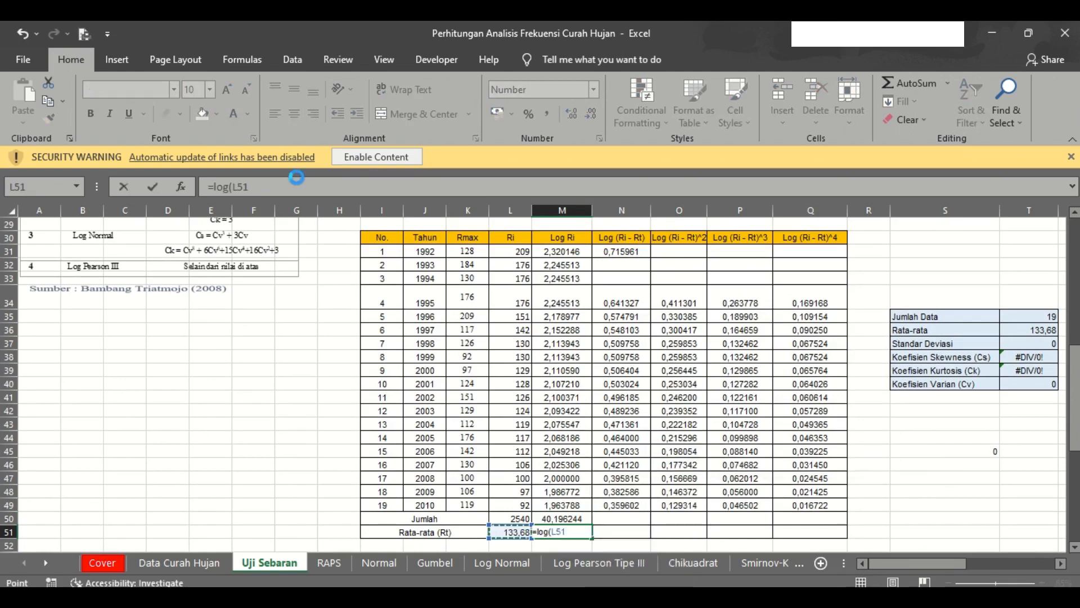
{"action": "key", "text": "Return"}
Step: Check the Jumlah formulas for Log Ri in M50 and Ri in L50
{"action": "key", "text": "Up"}
{"action": "key", "text": "Up"}
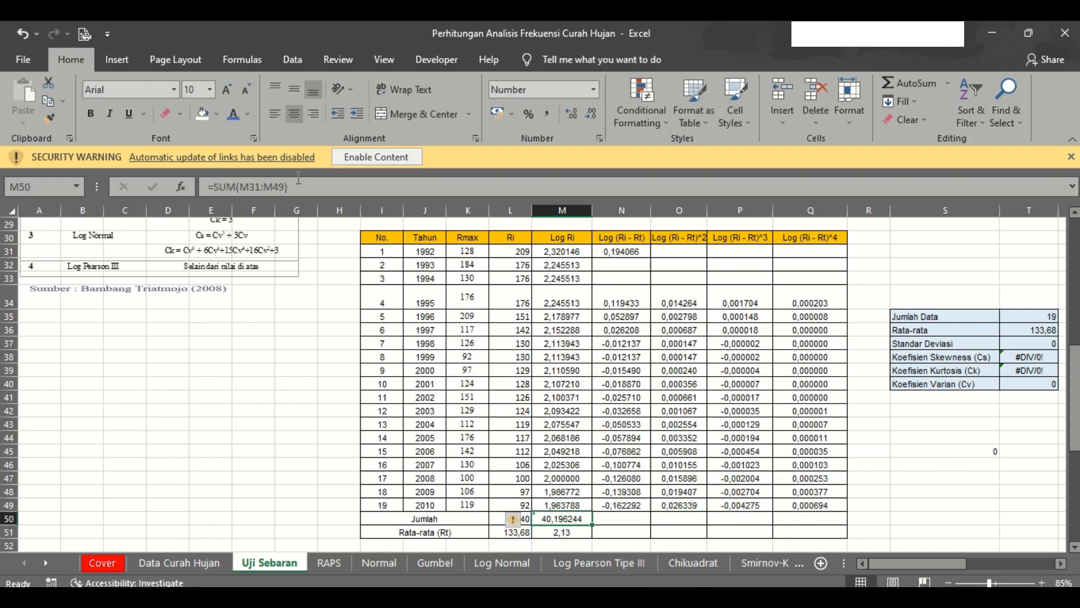
{"action": "key", "text": "F2"}
{"action": "key", "text": "Escape"}
{"action": "key", "text": "Left"}
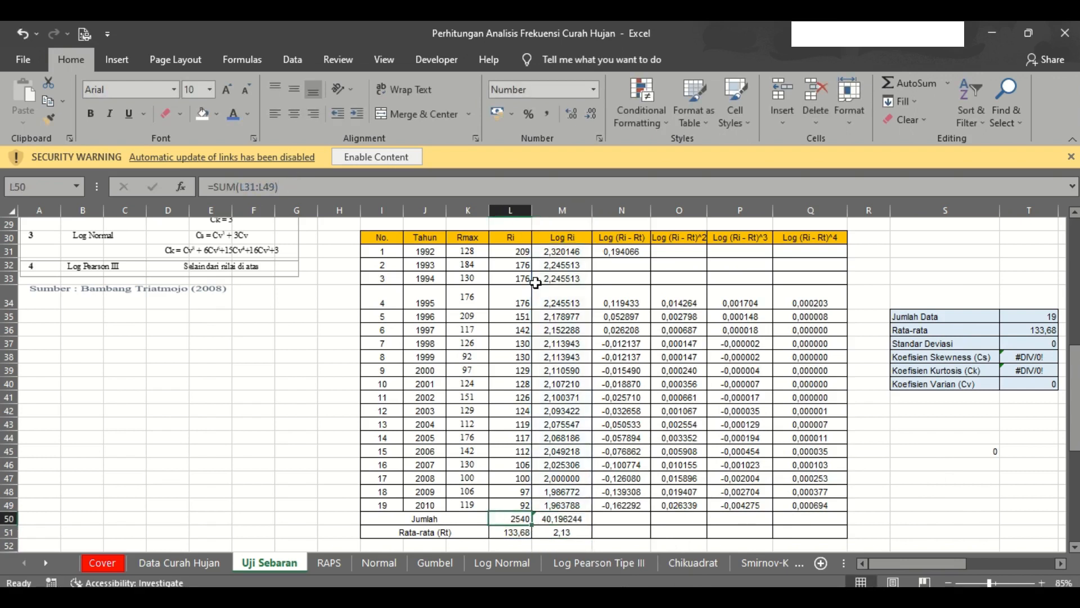
{"action": "left_click", "coordinate": [303, 188]}
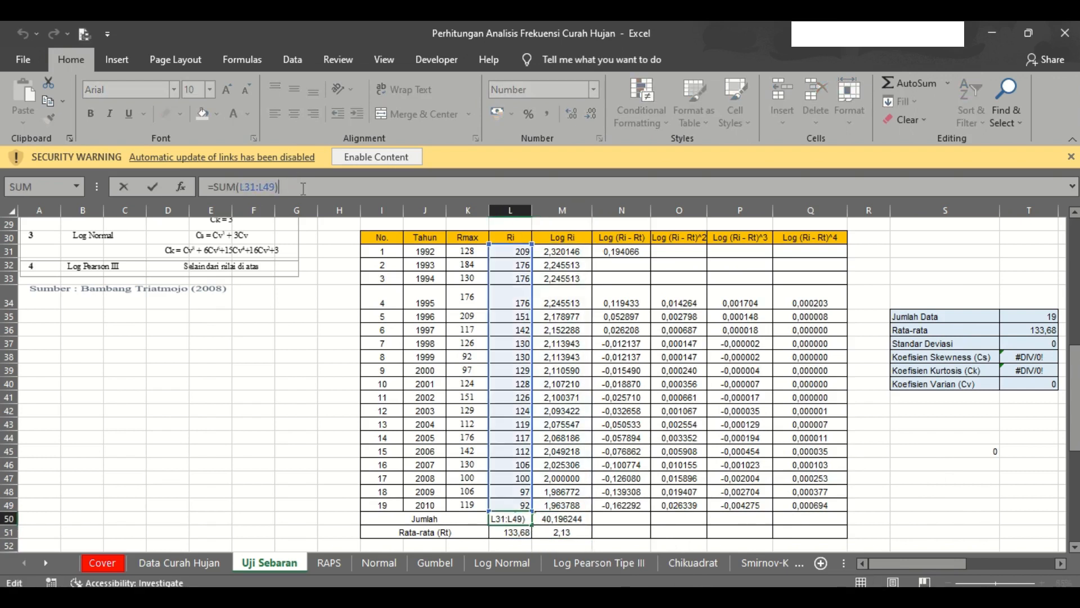
{"action": "key", "text": "Escape"}
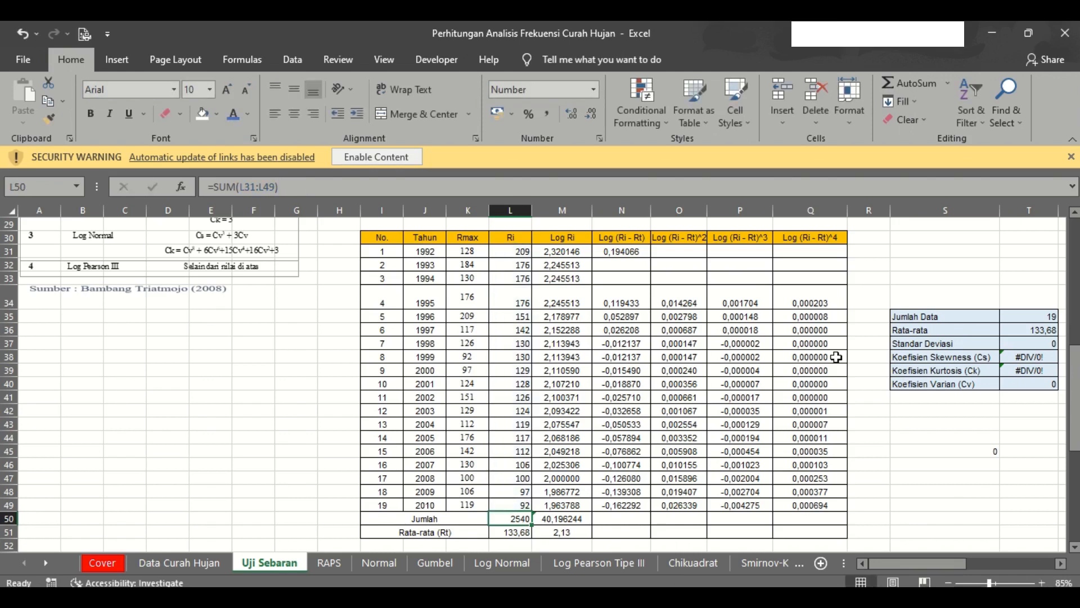
Step: Link the first Ri value in L31 to the rainfall data with ='Data Curah Hujan'!E6
{"action": "left_click", "coordinate": [492, 256]}
{"action": "type", "text": "="}
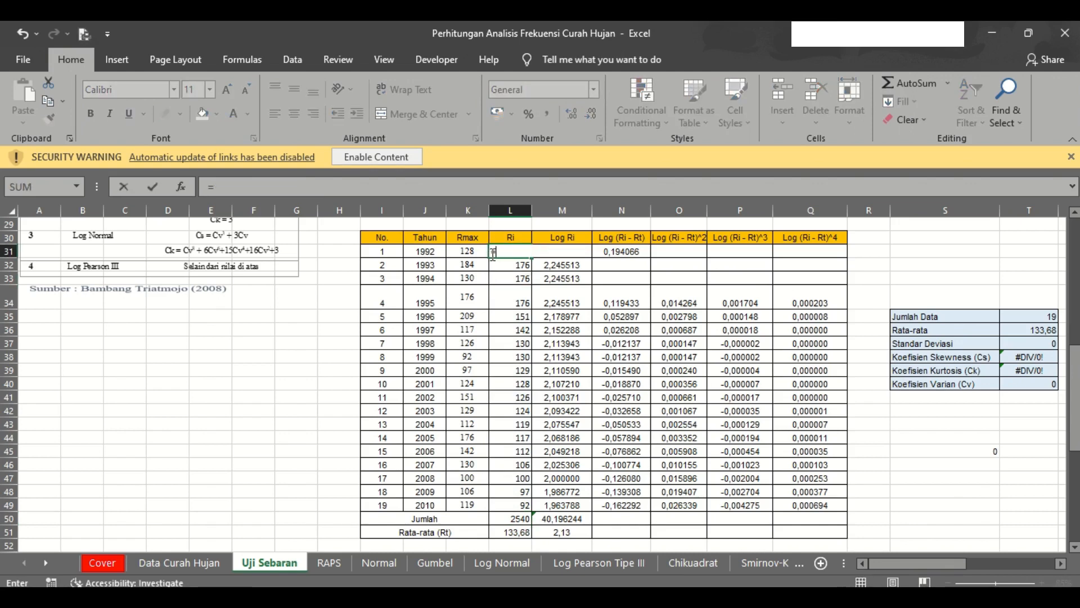
{"action": "left_click", "coordinate": [208, 568]}
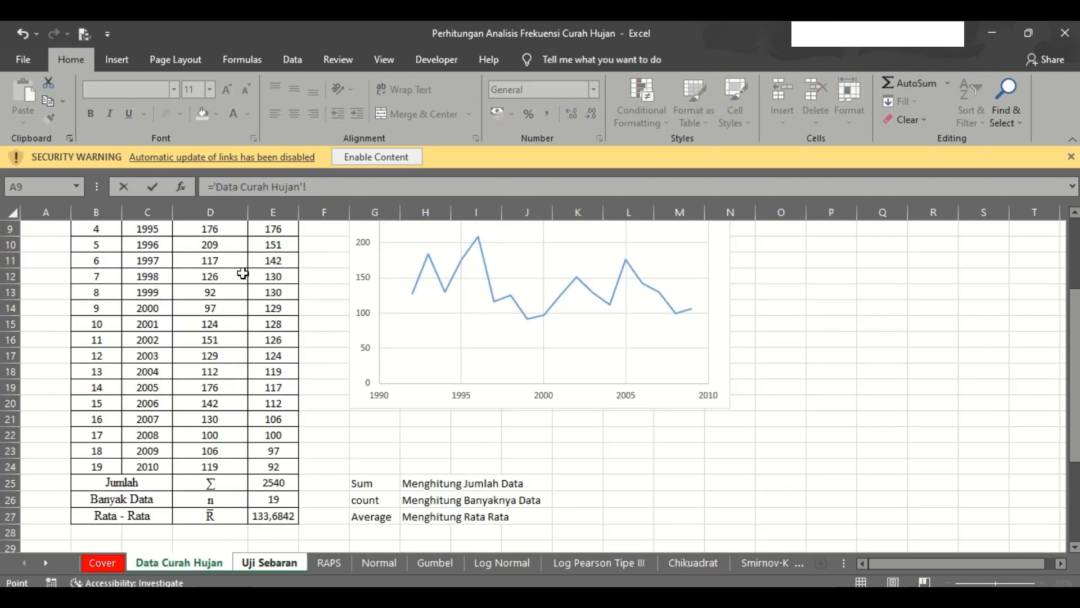
{"action": "left_click_drag", "start_coordinate": [1076, 365], "coordinate": [1078, 348]}
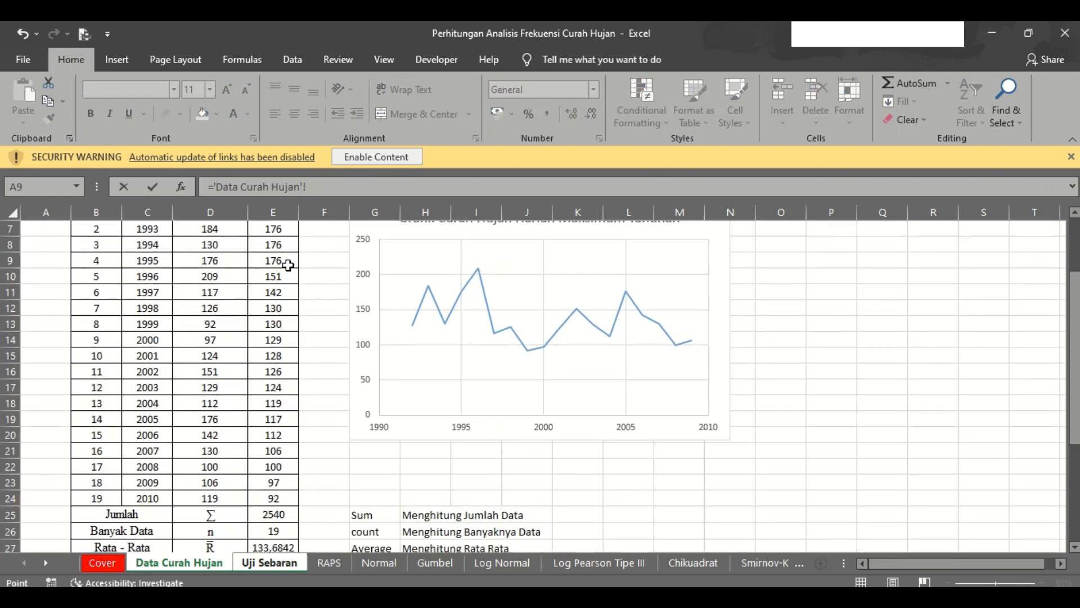
{"action": "type", "text": "E6"}
{"action": "key", "text": "Return"}
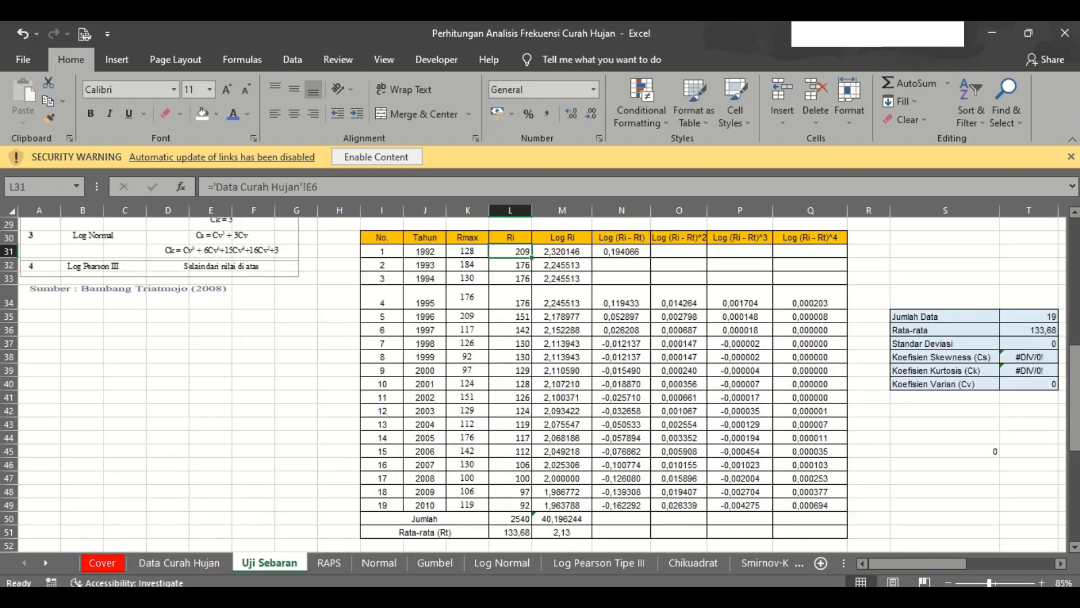
Step: On the Data Curah Hujan sheet, set the second ranked rainfall value in E7 to 184
{"action": "left_click", "coordinate": [1074, 340]}
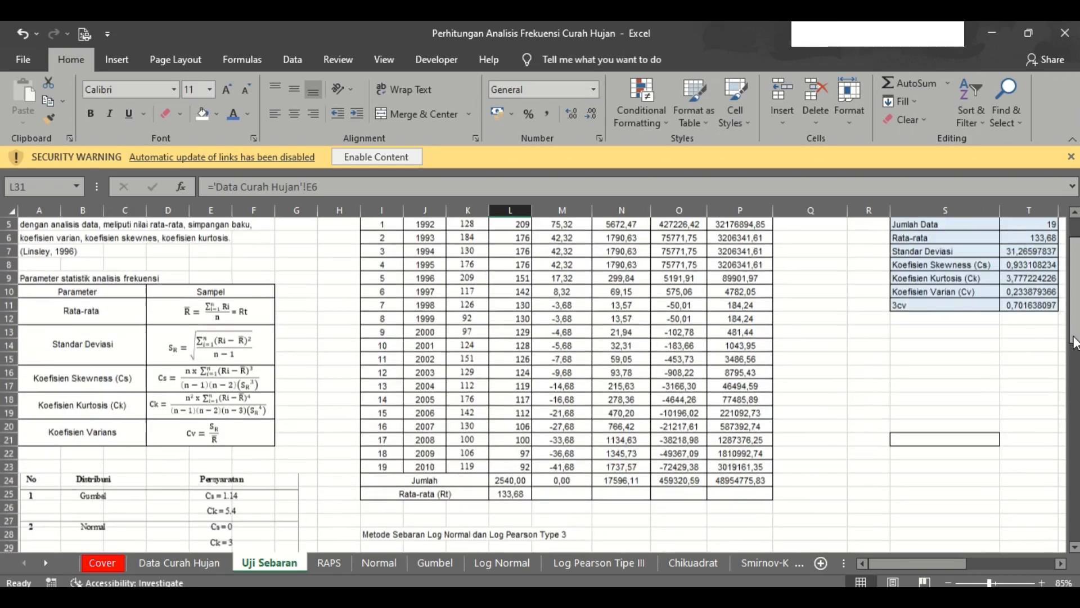
{"action": "left_click_drag", "start_coordinate": [1073, 341], "coordinate": [1075, 432]}
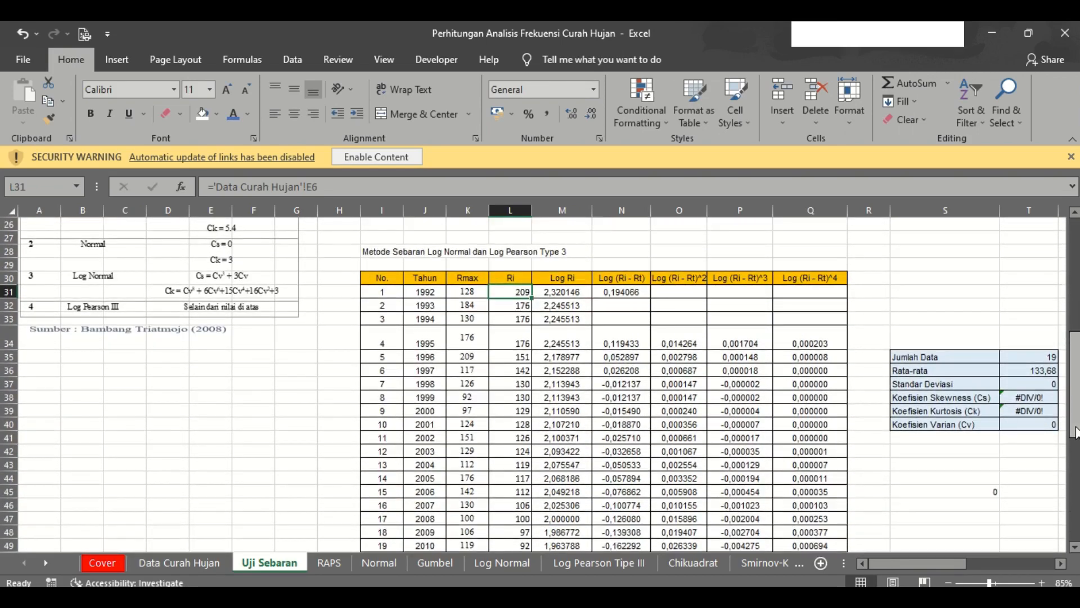
{"action": "left_click", "coordinate": [158, 564]}
{"action": "left_click", "coordinate": [278, 229]}
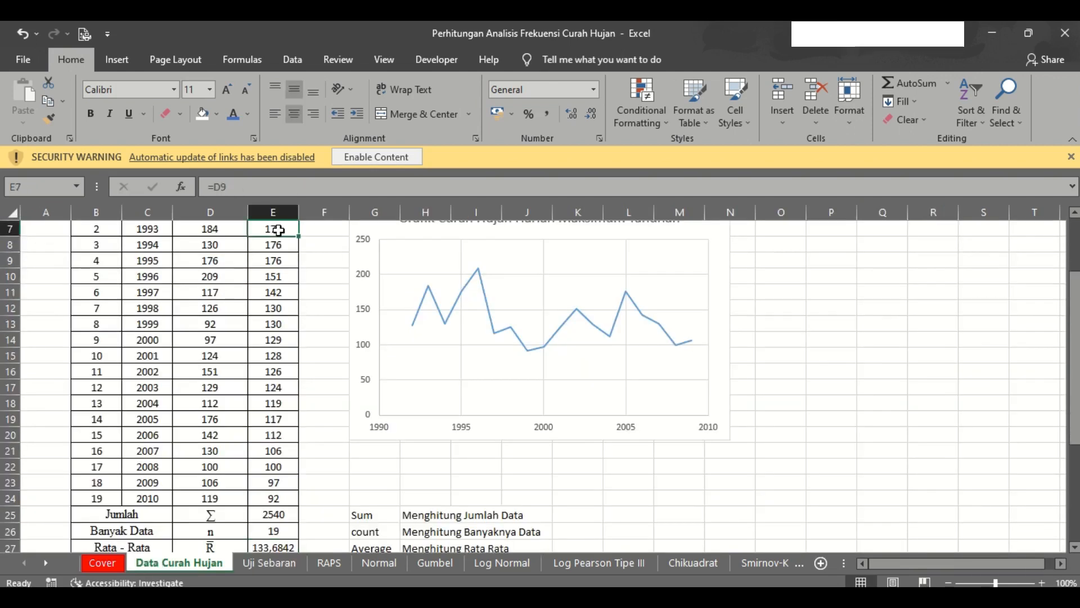
{"action": "key", "text": "Up"}
{"action": "key", "text": "Up"}
{"action": "key", "text": "Down"}
{"action": "key", "text": "Down"}
{"action": "type", "text": "=D7"}
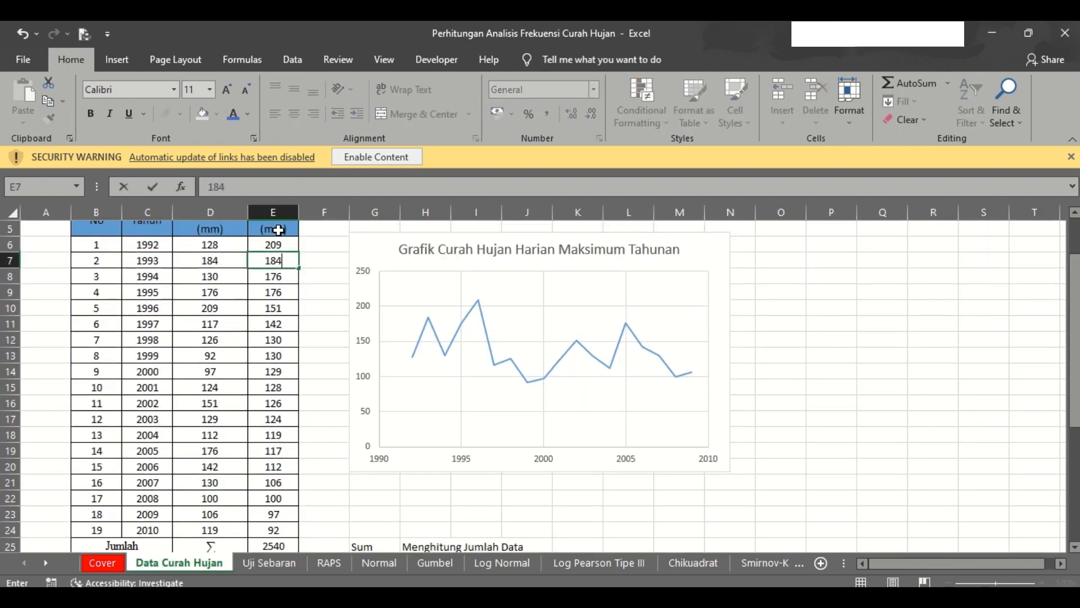
{"action": "key", "text": "Return"}
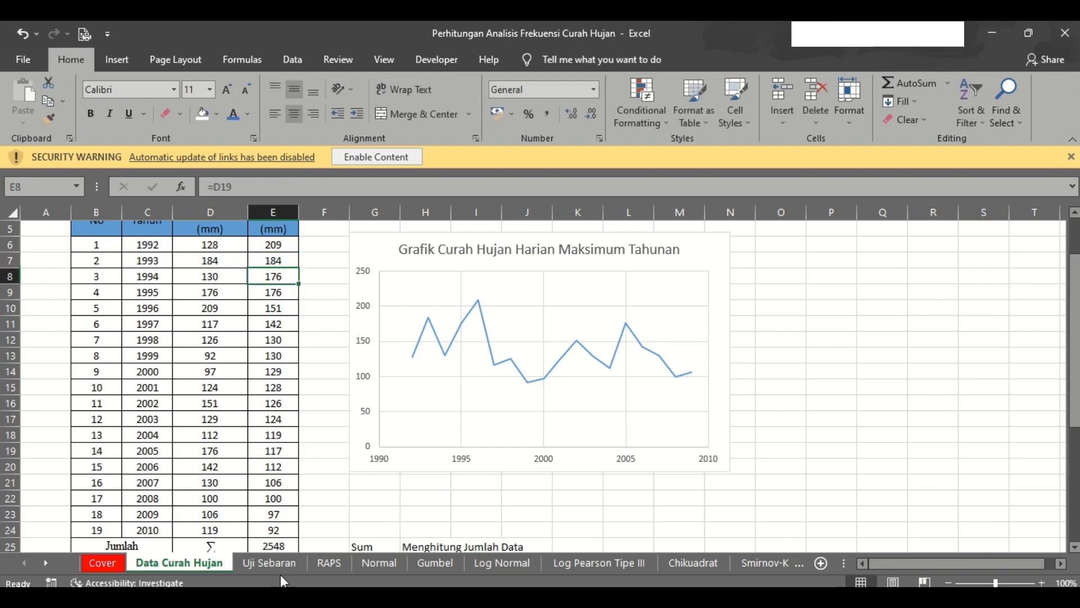
Step: Return to the Uji Sebaran sheet and fill the N31 formula down the Log (Ri - Rt) column to N49
{"action": "left_click", "coordinate": [270, 564]}
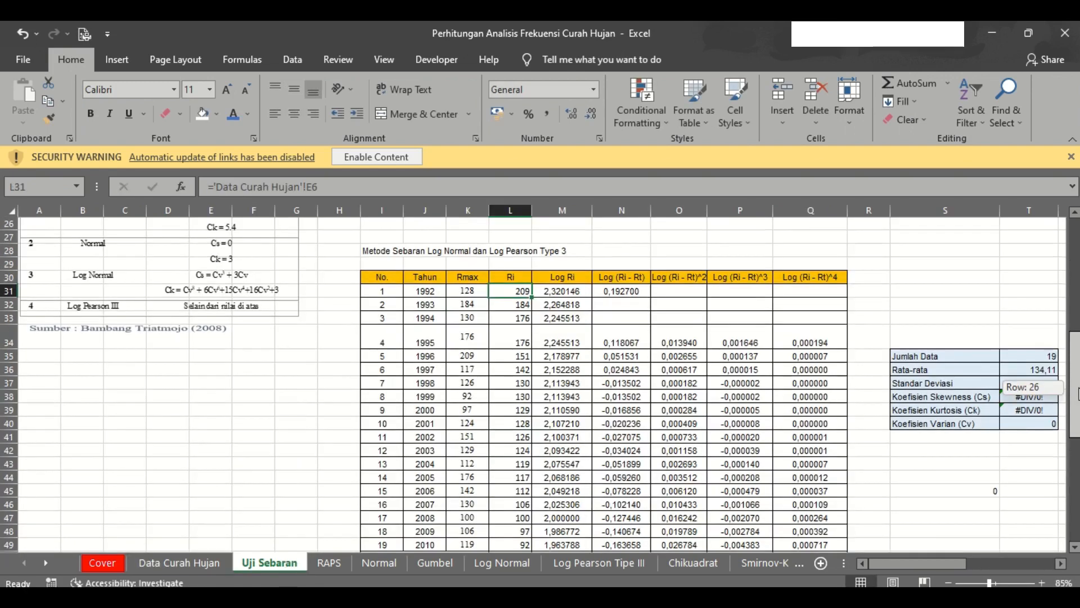
{"action": "left_click", "coordinate": [617, 278]}
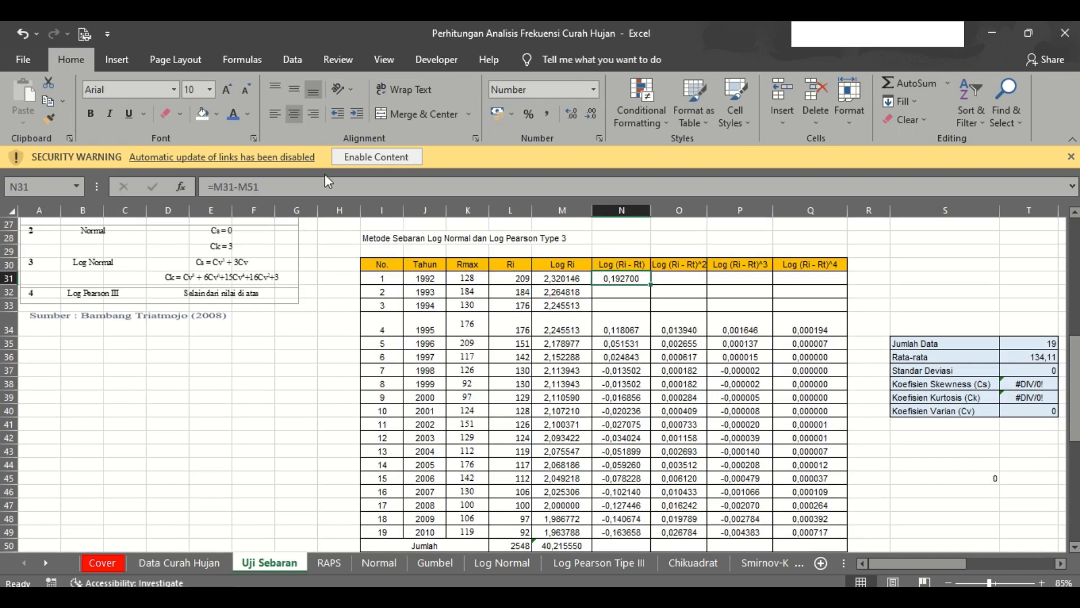
{"action": "left_click", "coordinate": [321, 184]}
{"action": "key", "text": "Escape"}
{"action": "left_click_drag", "start_coordinate": [649, 284], "coordinate": [640, 533]}
Step: Enter =N31^2 in O31 and fill the Log (Ri - Rt)^2 column down to O49
{"action": "left_click", "coordinate": [681, 278]}
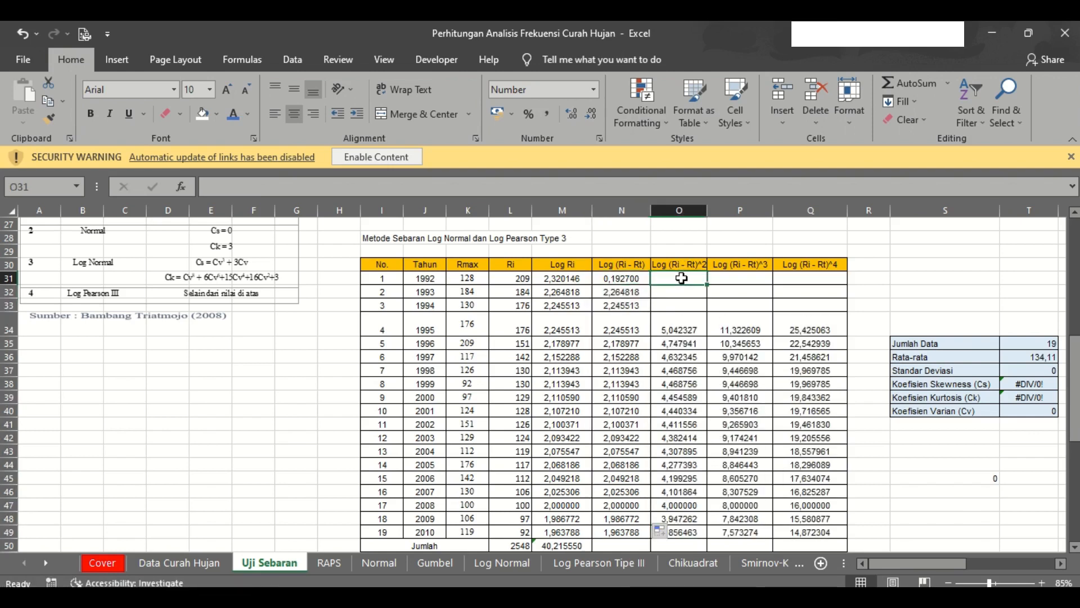
{"action": "type", "text": "="}
{"action": "key", "text": "Left"}
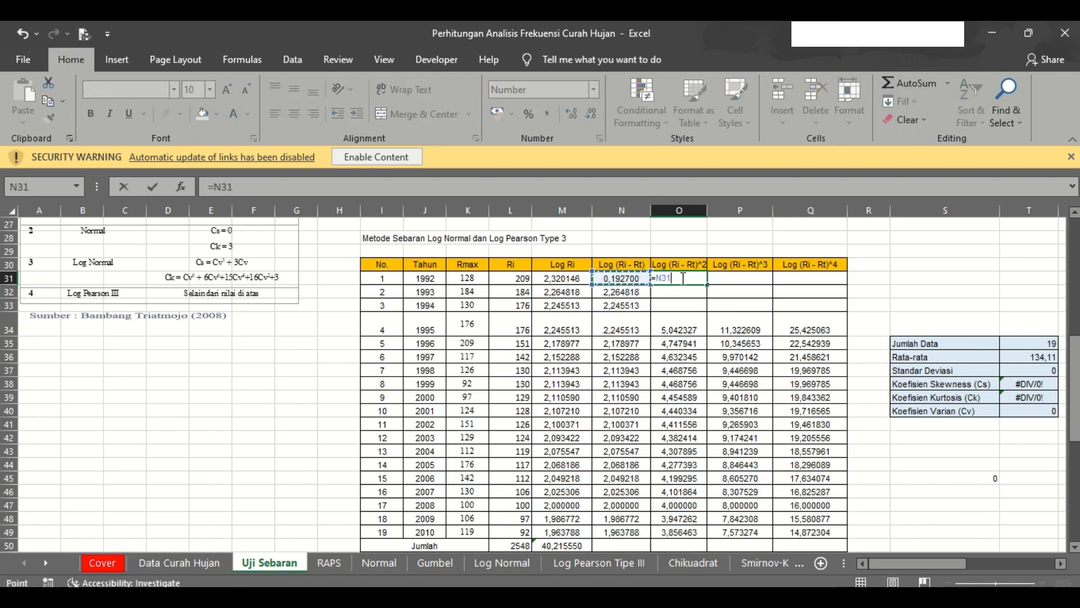
{"action": "type", "text": "^2"}
{"action": "key", "text": "Return"}
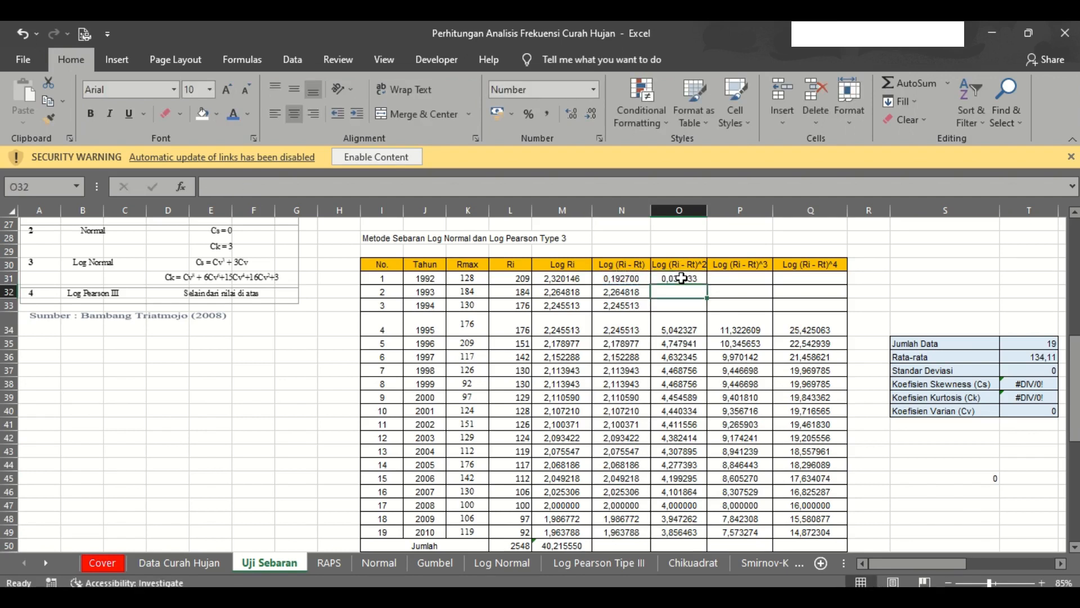
{"action": "left_click", "coordinate": [682, 278]}
{"action": "left_click_drag", "start_coordinate": [706, 285], "coordinate": [678, 509]}
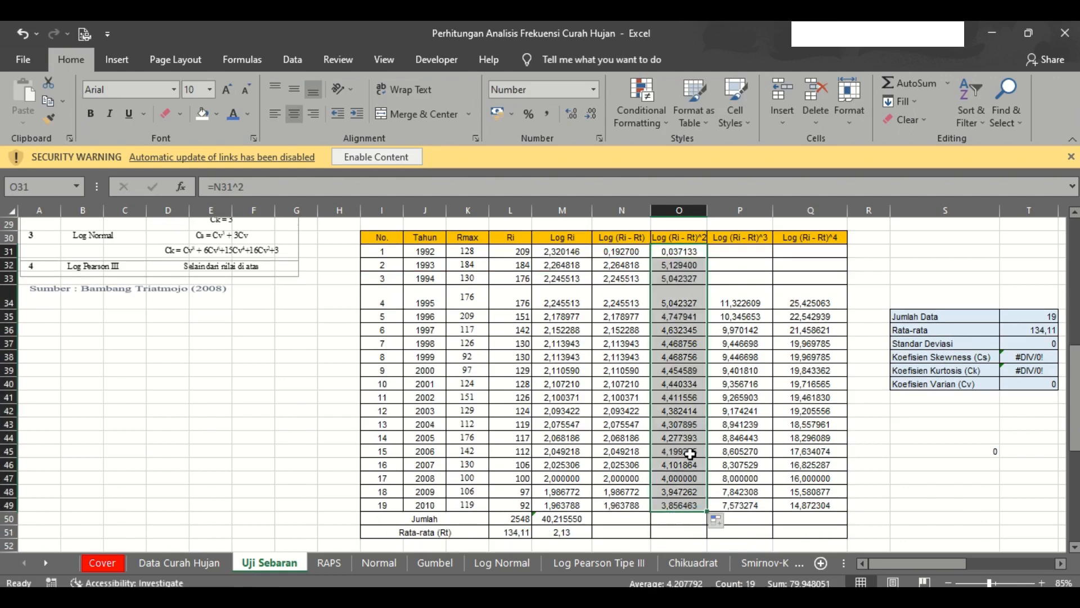
Step: Enter =N31^3 in P31 and fill the Log (Ri - Rt)^3 column down to P49
{"action": "left_click", "coordinate": [734, 253]}
{"action": "type", "text": "="}
{"action": "key", "text": "Left"}
{"action": "key", "text": "Left"}
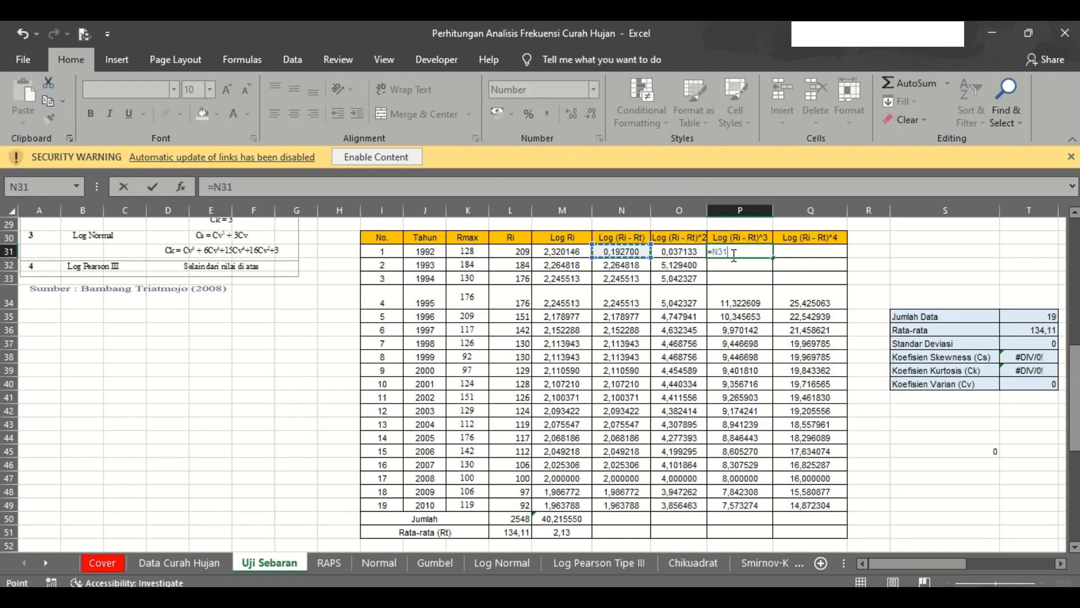
{"action": "type", "text": "^3"}
{"action": "key", "text": "ctrl+Return"}
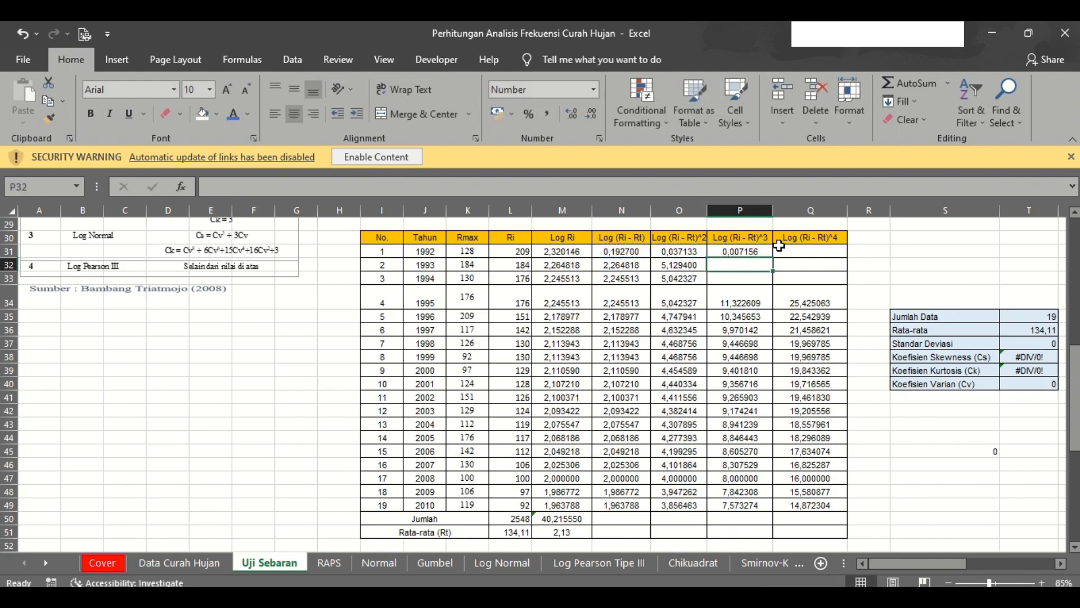
{"action": "left_click", "coordinate": [766, 249]}
{"action": "left_click_drag", "start_coordinate": [772, 258], "coordinate": [758, 508]}
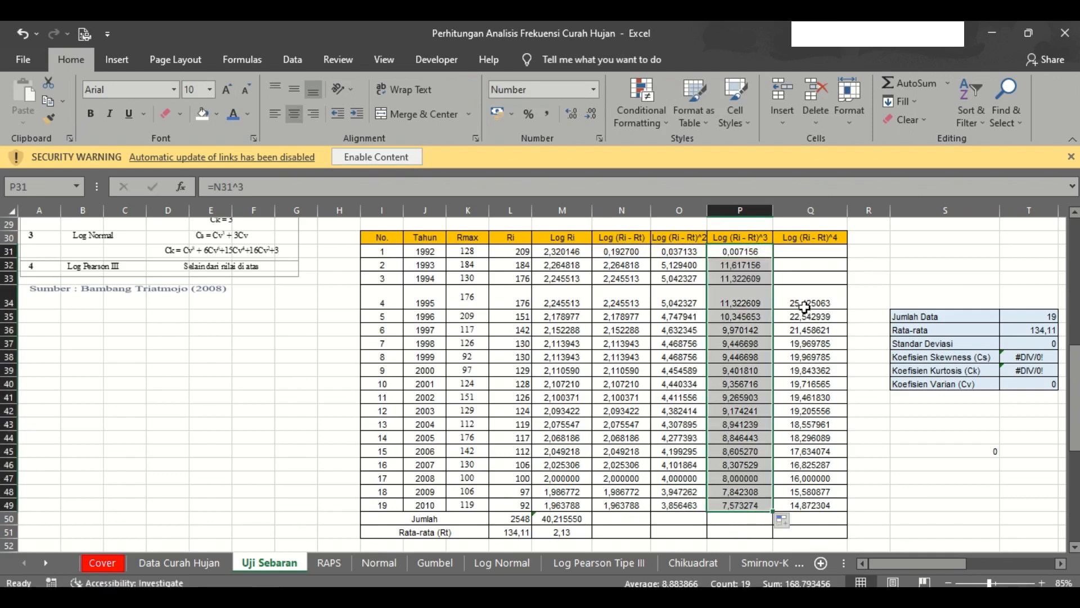
Step: Enter =N31^4 in Q31 and fill the Log (Ri - Rt)^4 column down to Q49
{"action": "left_click", "coordinate": [799, 252]}
{"action": "type", "text": "="}
{"action": "key", "text": "Left"}
{"action": "key", "text": "Left"}
{"action": "key", "text": "Left"}
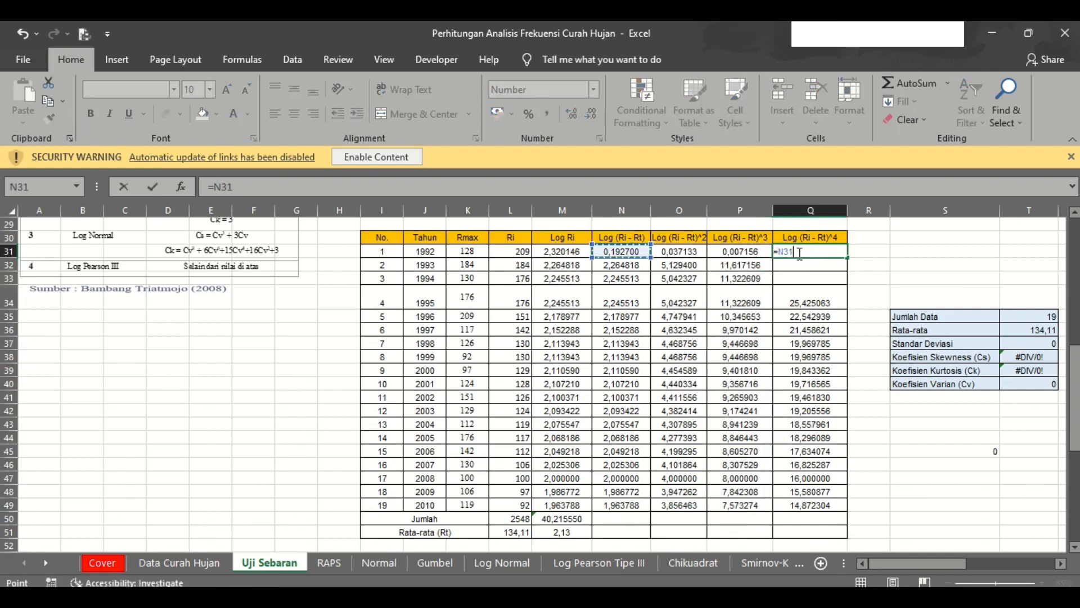
{"action": "type", "text": "^4"}
{"action": "key", "text": "Return"}
{"action": "left_click", "coordinate": [799, 254]}
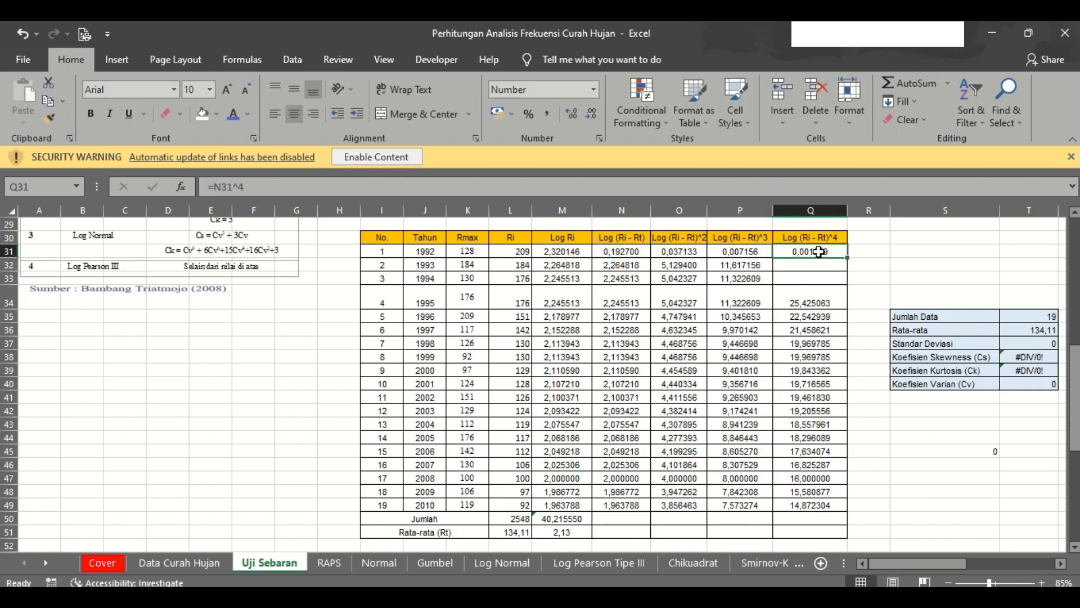
{"action": "left_click_drag", "start_coordinate": [846, 258], "coordinate": [847, 512]}
Step: Total N31:N49 with SUM in the Jumlah cell N50 and fill the formula across to Q50
{"action": "left_click", "coordinate": [641, 516]}
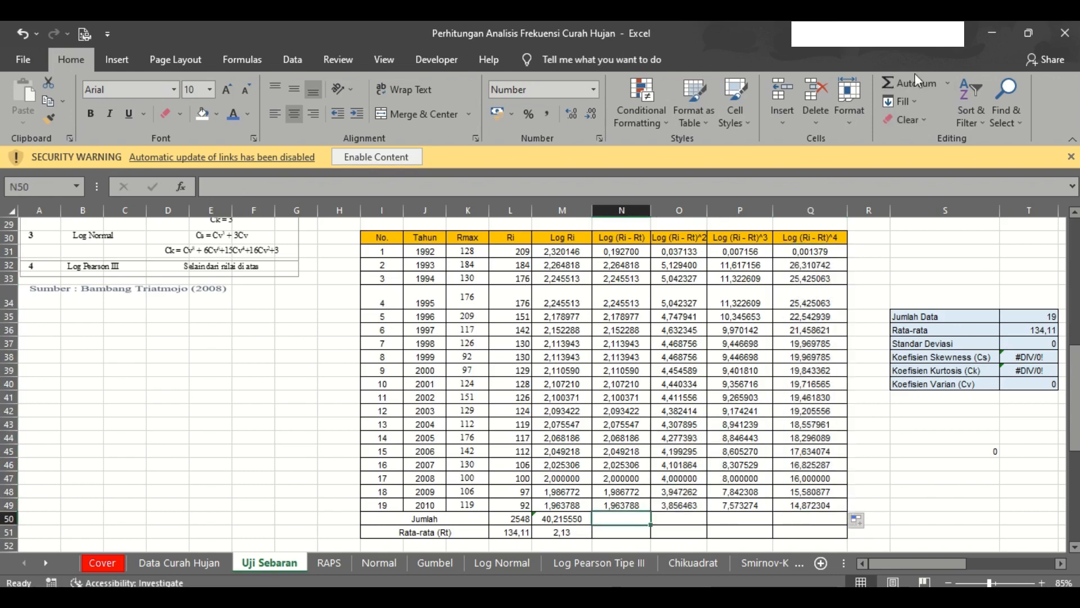
{"action": "left_click", "coordinate": [906, 87]}
{"action": "key", "text": "Return"}
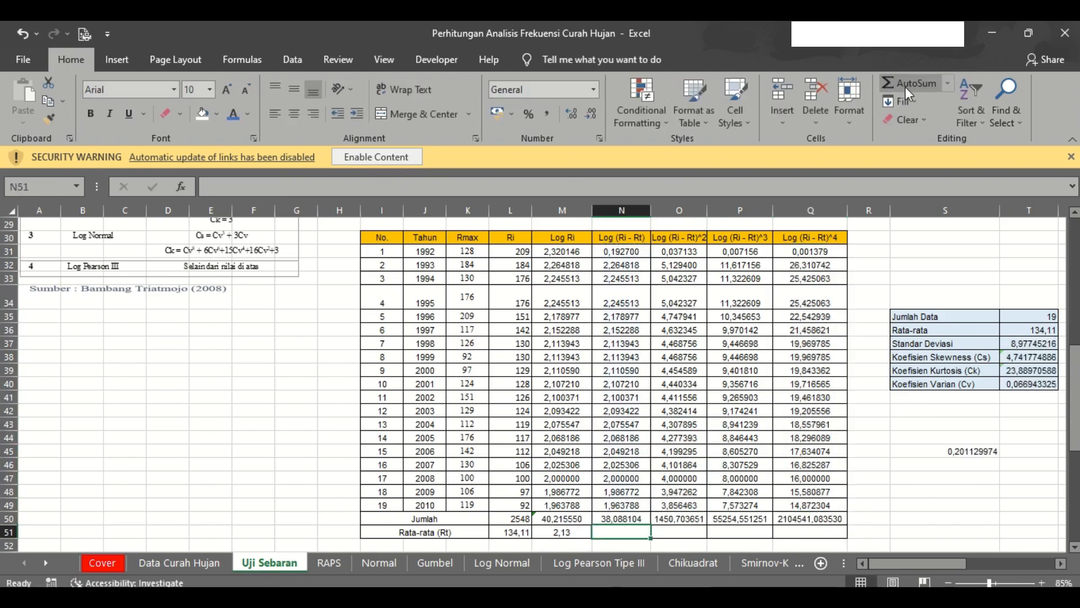
{"action": "left_click", "coordinate": [639, 520]}
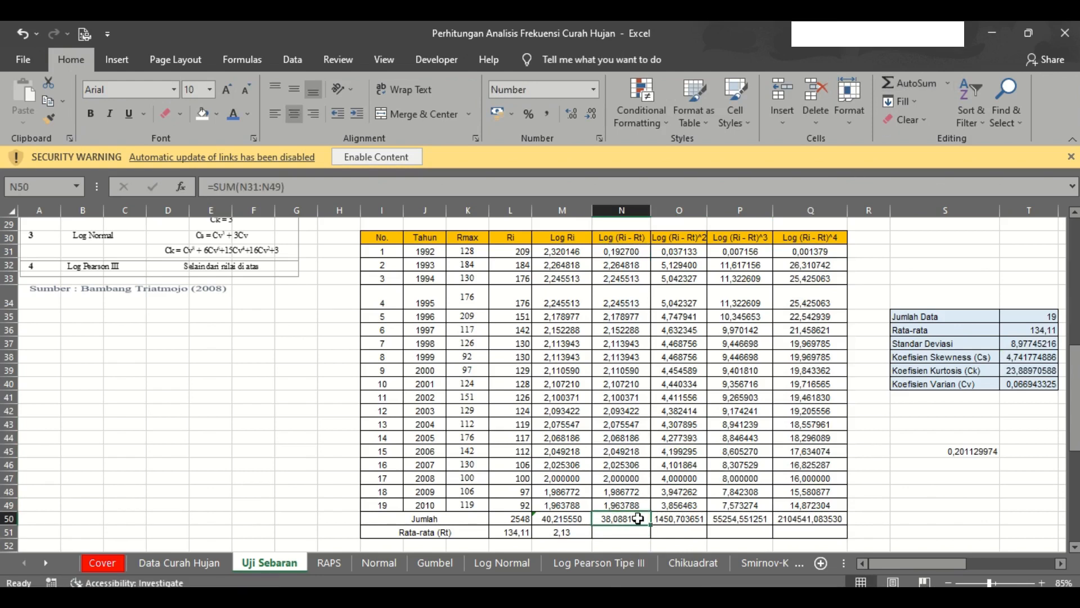
{"action": "left_click_drag", "start_coordinate": [650, 524], "coordinate": [831, 504]}
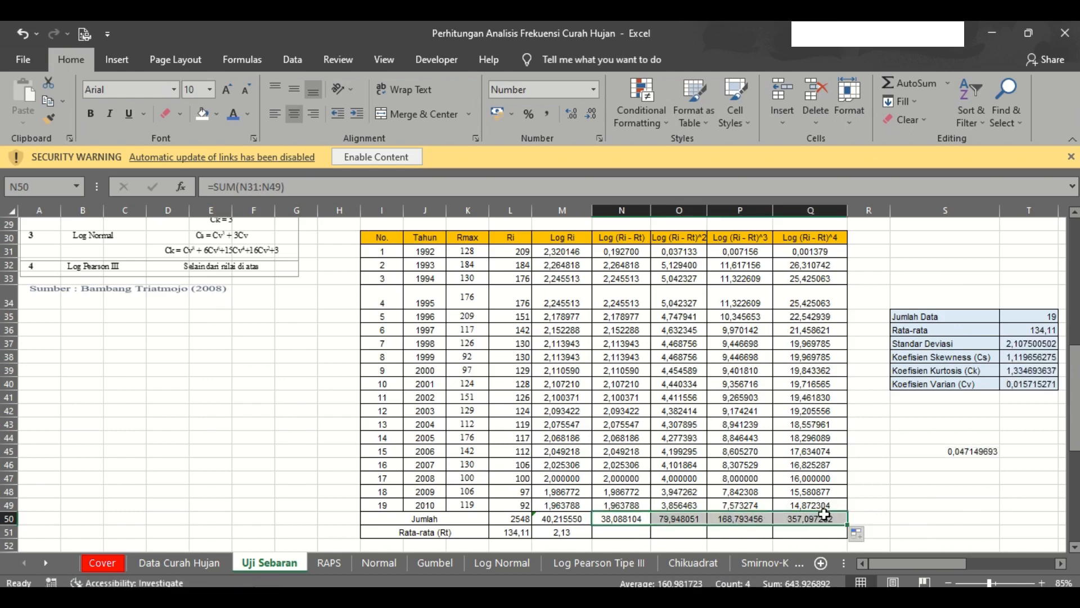
{"action": "left_click", "coordinate": [817, 515]}
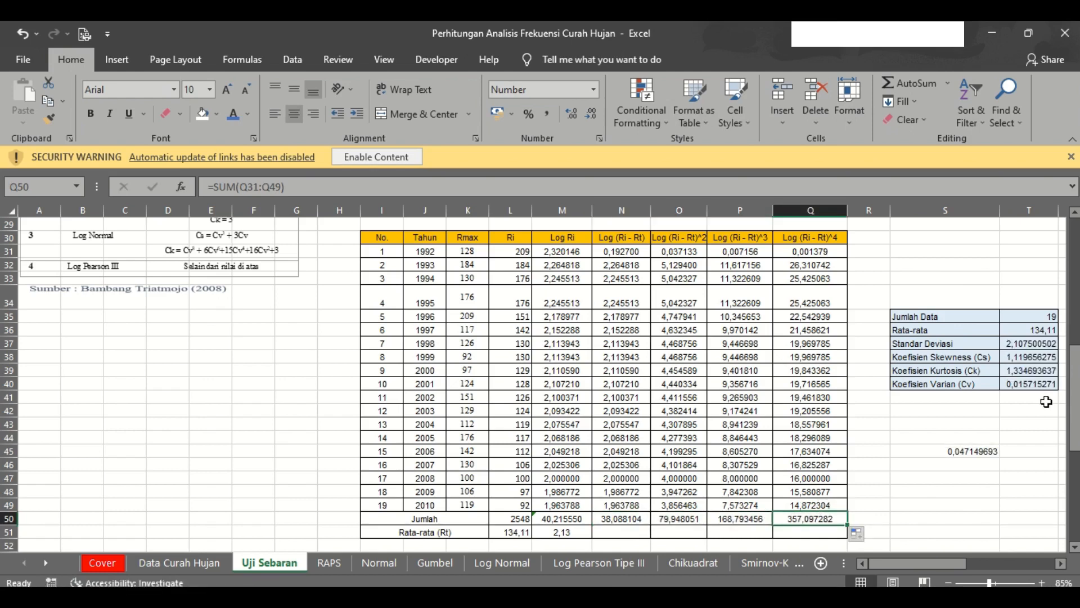
Step: Copy the statistical parameter formula table starting at A10 and paste it at A36, beside the Log Normal / Log Pearson table
{"action": "left_click_drag", "start_coordinate": [1074, 417], "coordinate": [1073, 252]}
{"action": "left_click_drag", "start_coordinate": [103, 281], "coordinate": [254, 424]}
{"action": "key", "text": "ctrl+c"}
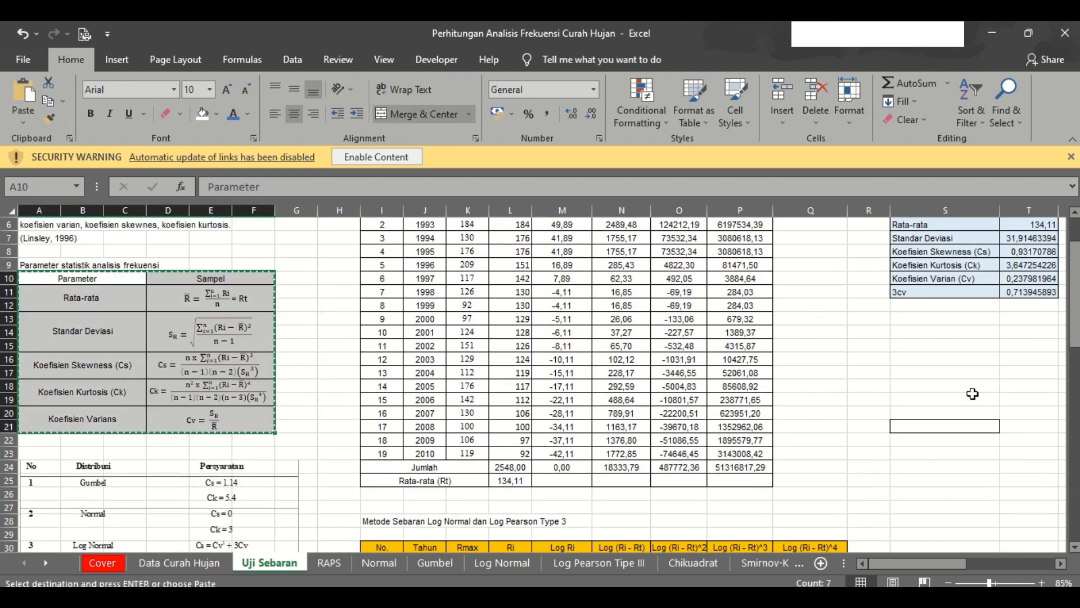
{"action": "scroll", "coordinate": [348, 279], "scroll_direction": "down", "scroll_amount": 8}
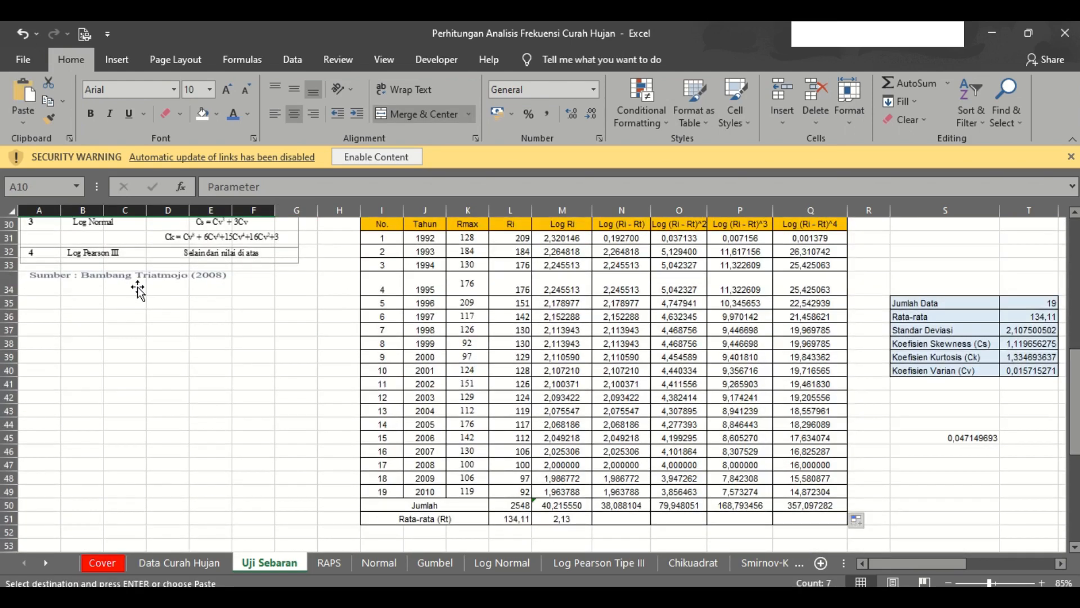
{"action": "left_click", "coordinate": [53, 318]}
{"action": "key", "text": "ctrl+v"}
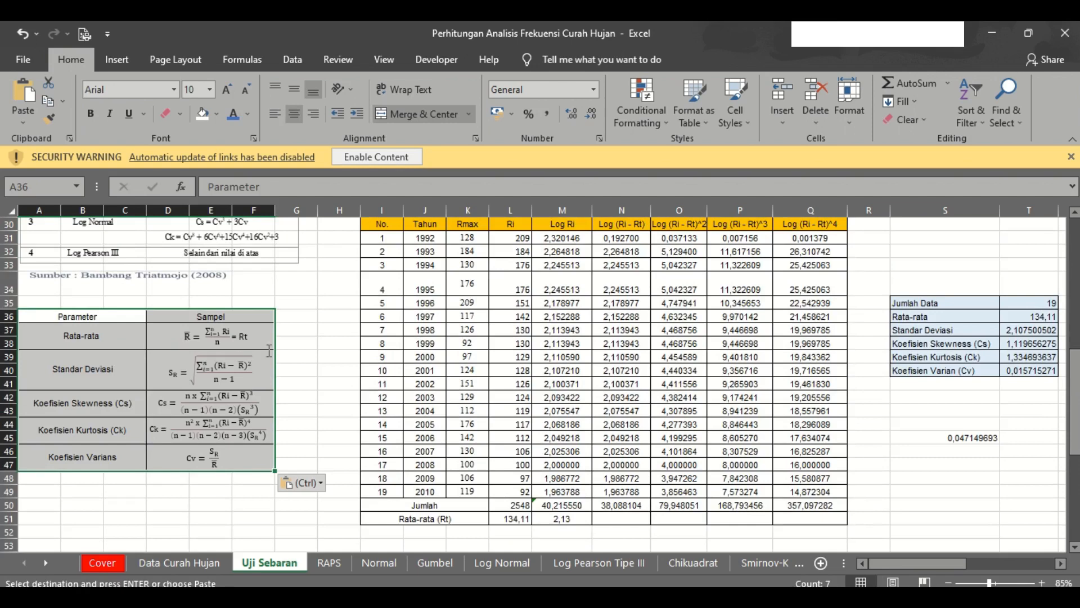
{"action": "key", "text": "Escape"}
Step: Enter =(O50)/(T35-1)^(1/2) as the Standar Deviasi formula in T37
{"action": "left_click", "coordinate": [1035, 329]}
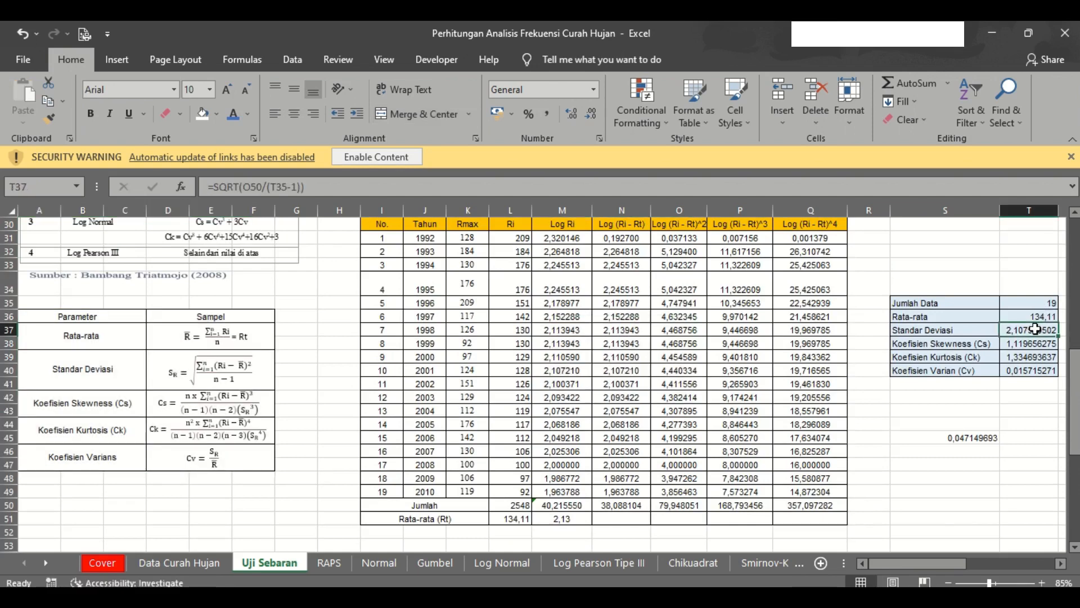
{"action": "type", "text": "="}
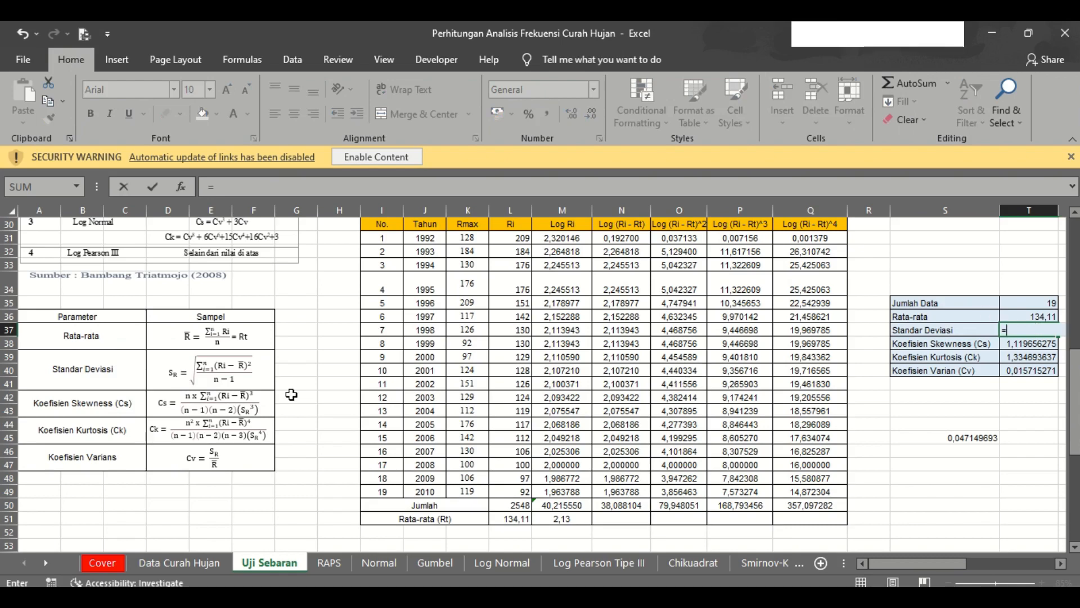
{"action": "mouse_move", "coordinate": [1074, 395]}
{"action": "left_mouse_down"}
{"action": "mouse_move", "coordinate": [1074, 268]}
{"action": "mouse_move", "coordinate": [1075, 408]}
{"action": "mouse_move", "coordinate": [1075, 396]}
{"action": "left_mouse_up"}
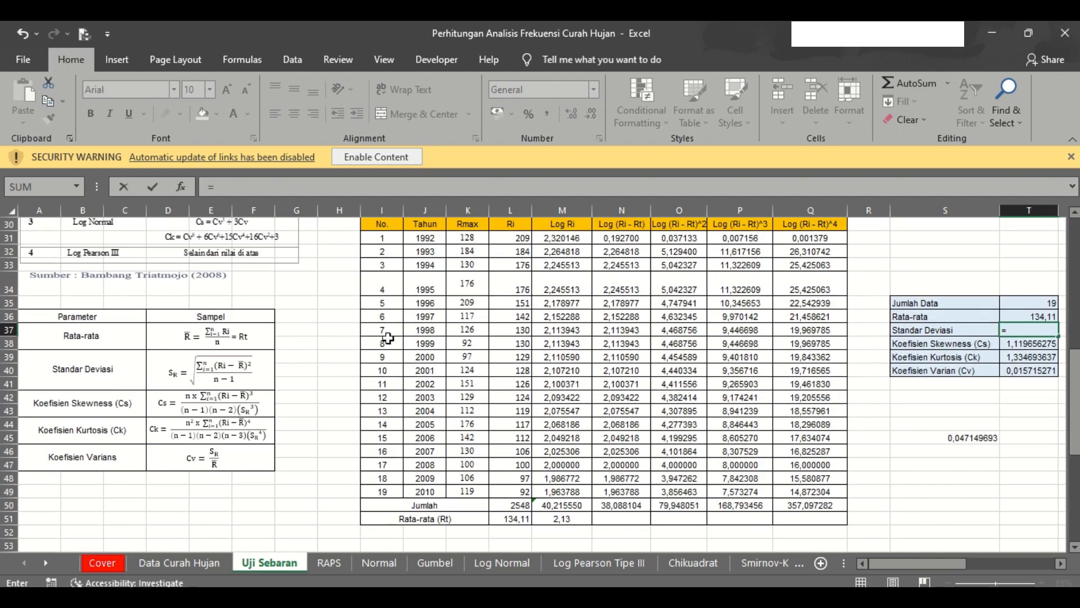
{"action": "type", "text": "("}
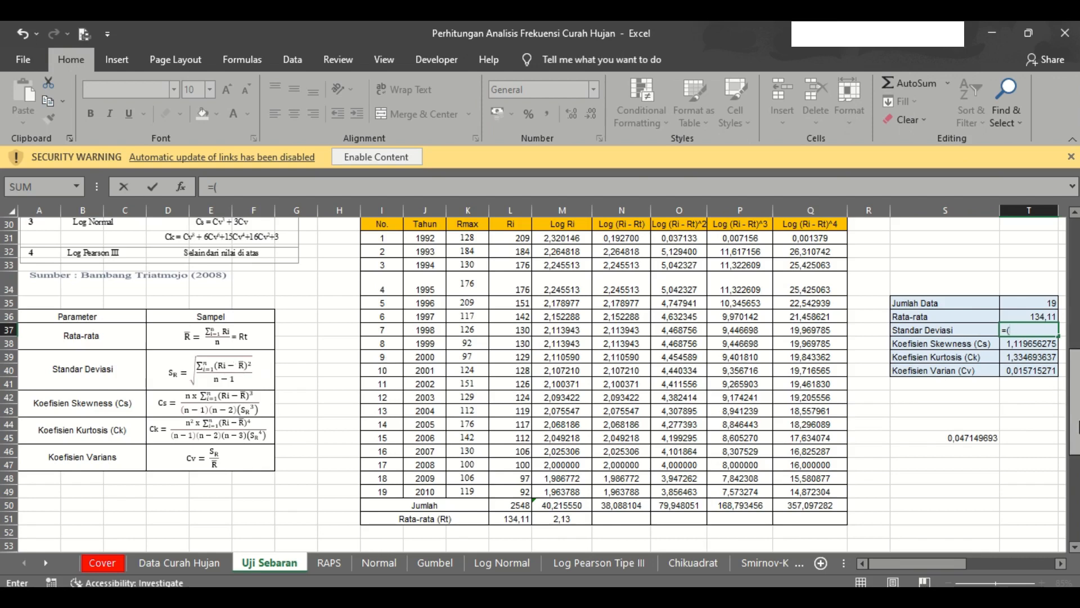
{"action": "left_click_drag", "start_coordinate": [1076, 427], "coordinate": [1078, 428]}
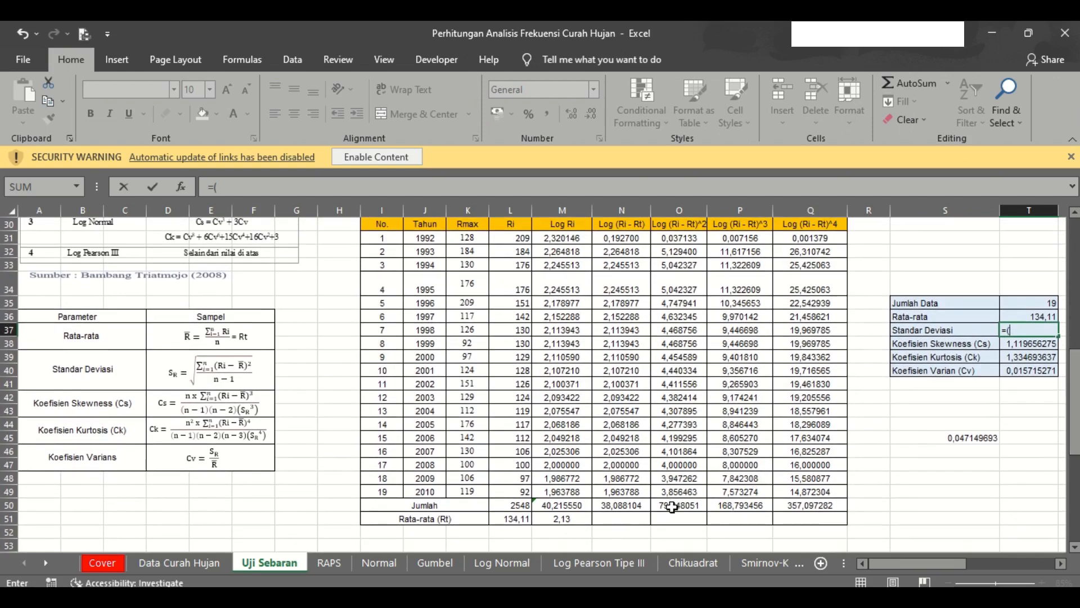
{"action": "left_click", "coordinate": [674, 504]}
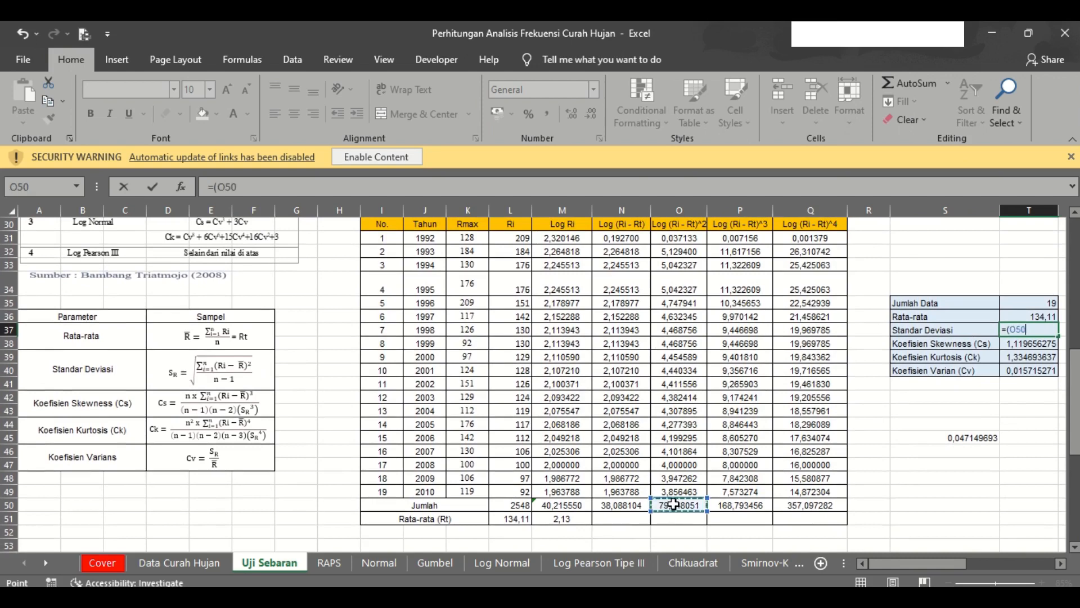
{"action": "type", "text": ")?"}
{"action": "key", "text": "BackSpace"}
{"action": "type", "text": "/"}
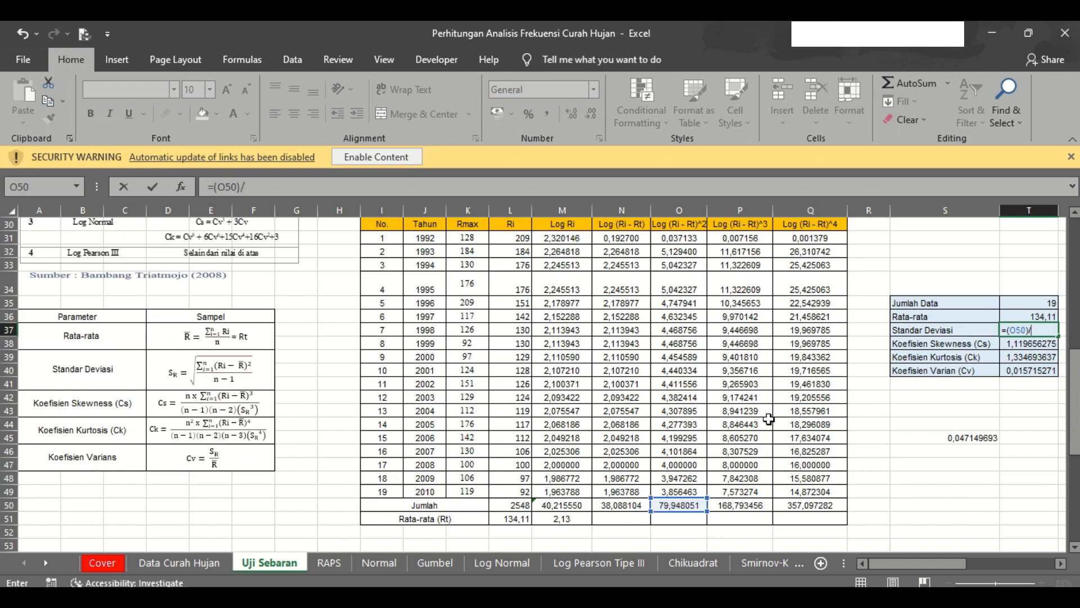
{"action": "type", "text": "("}
{"action": "left_click", "coordinate": [1017, 308]}
{"action": "type", "text": "-1"}
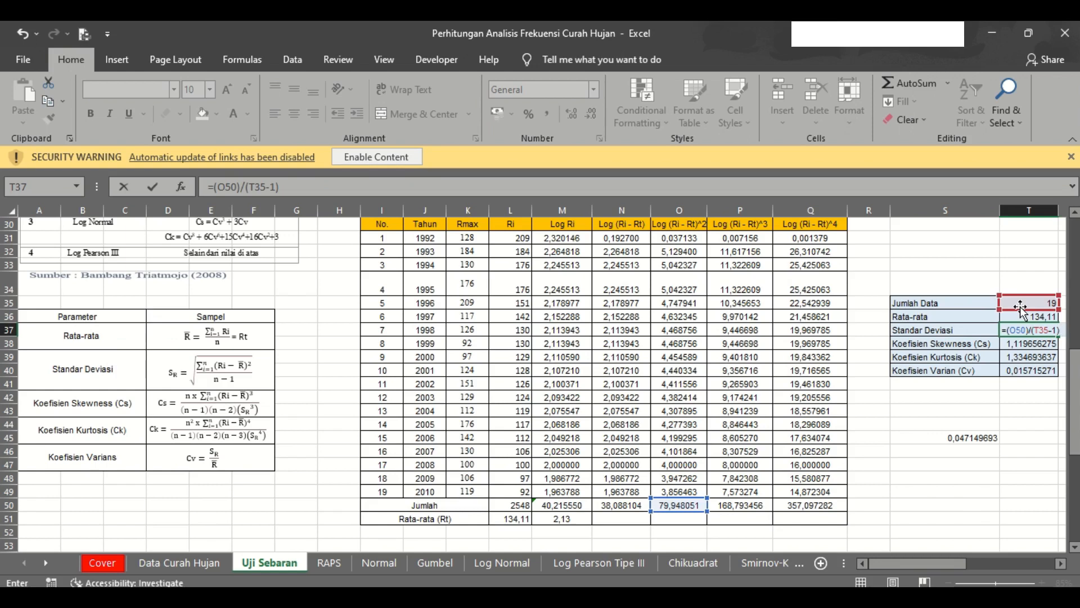
{"action": "type", "text": "^(1/2"}
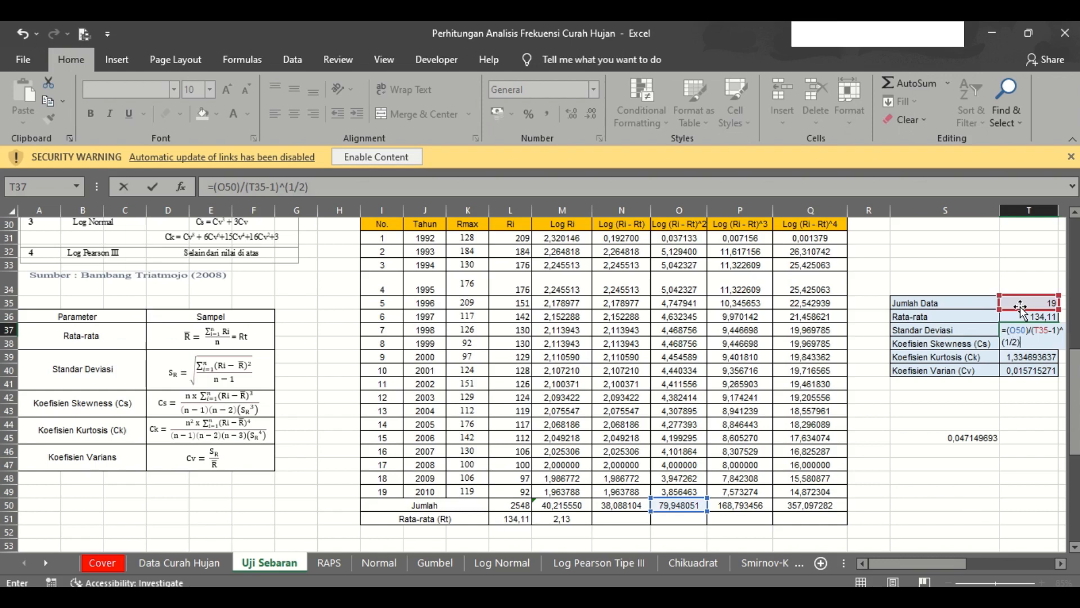
{"action": "key", "text": "Return"}
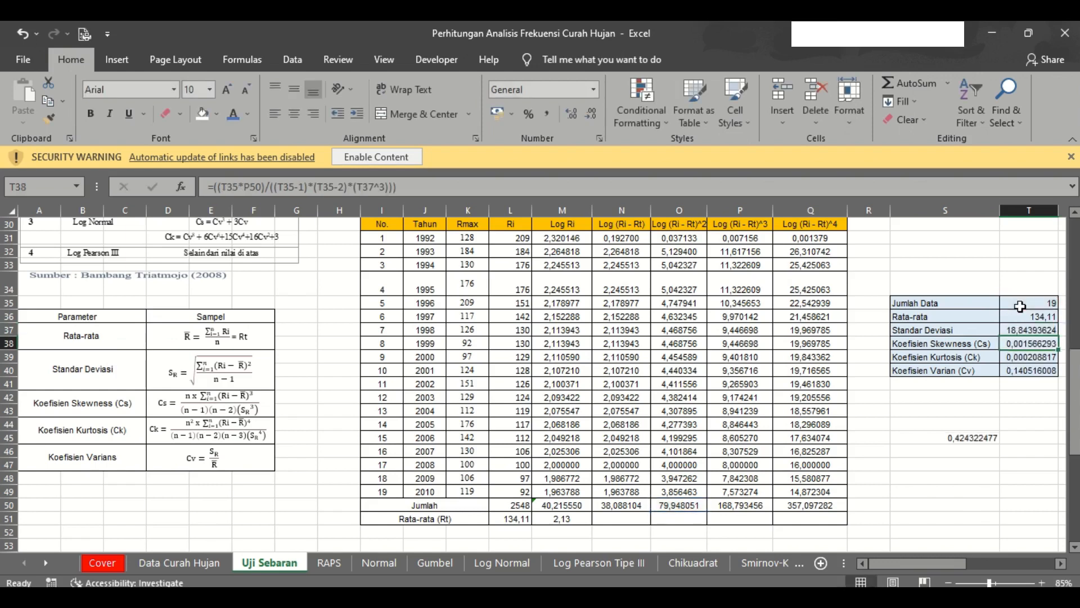
Step: Correct the Standar Deviasi formula in T37 to =((O50)/(T35-1))^(1/2) so the exponent covers the whole fraction
{"action": "left_click", "coordinate": [1022, 329]}
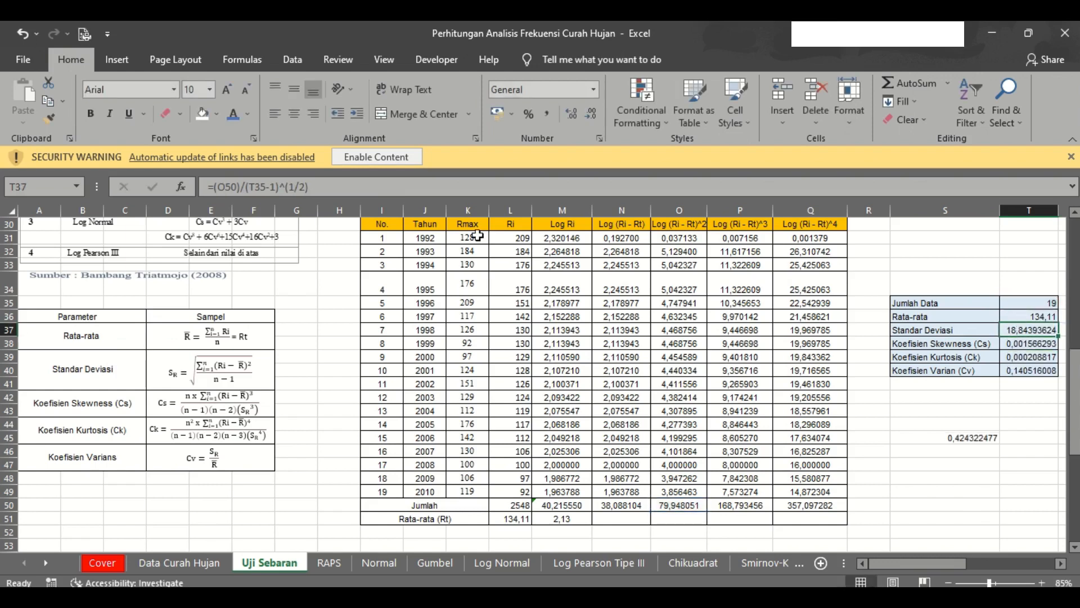
{"action": "left_click", "coordinate": [280, 186]}
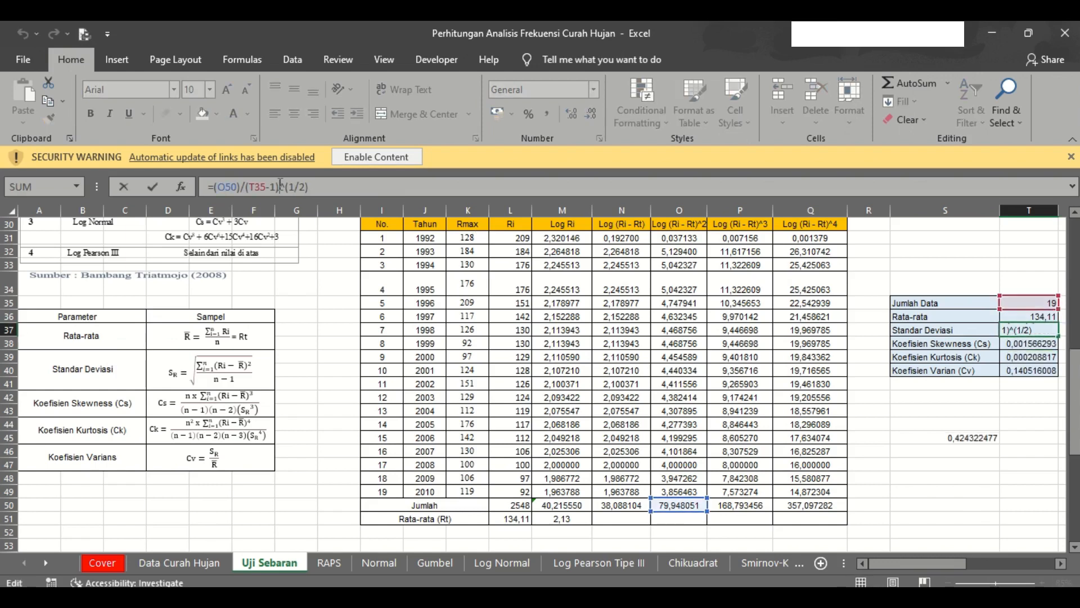
{"action": "type", "text": ")"}
{"action": "key", "text": "Left"}
{"action": "key", "text": "Left"}
{"action": "key", "text": "Left"}
{"action": "key", "text": "Left"}
{"action": "key", "text": "Left"}
{"action": "key", "text": "Left"}
{"action": "key", "text": "Left"}
{"action": "key", "text": "Left"}
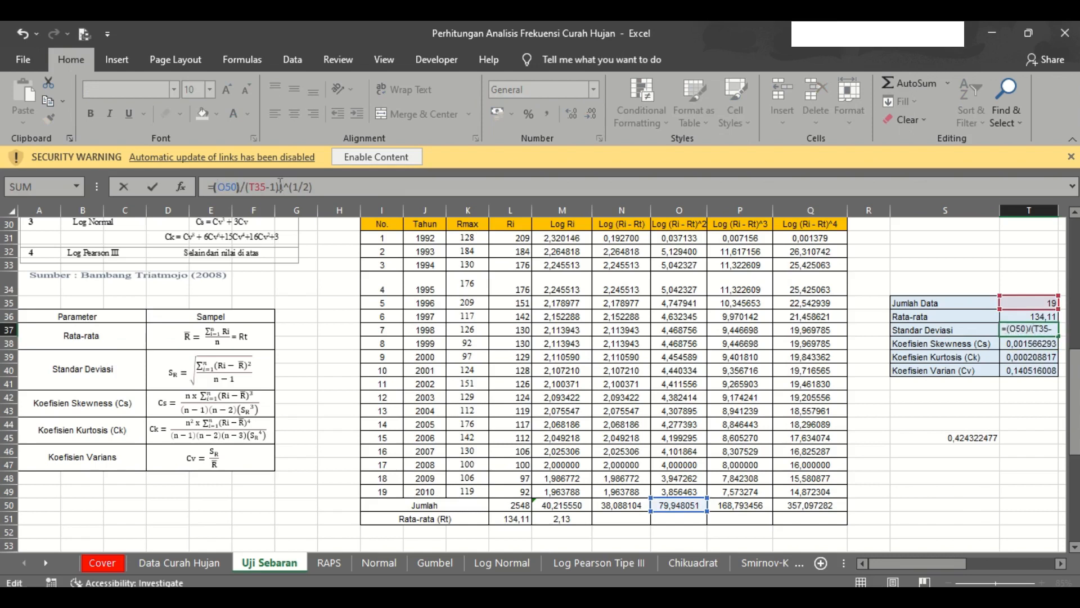
{"action": "key", "text": "Left"}
{"action": "key", "text": "Left"}
{"action": "key", "text": "Left"}
{"action": "key", "text": "Left"}
{"action": "key", "text": "Left"}
{"action": "key", "text": "Left"}
{"action": "type", "text": "("}
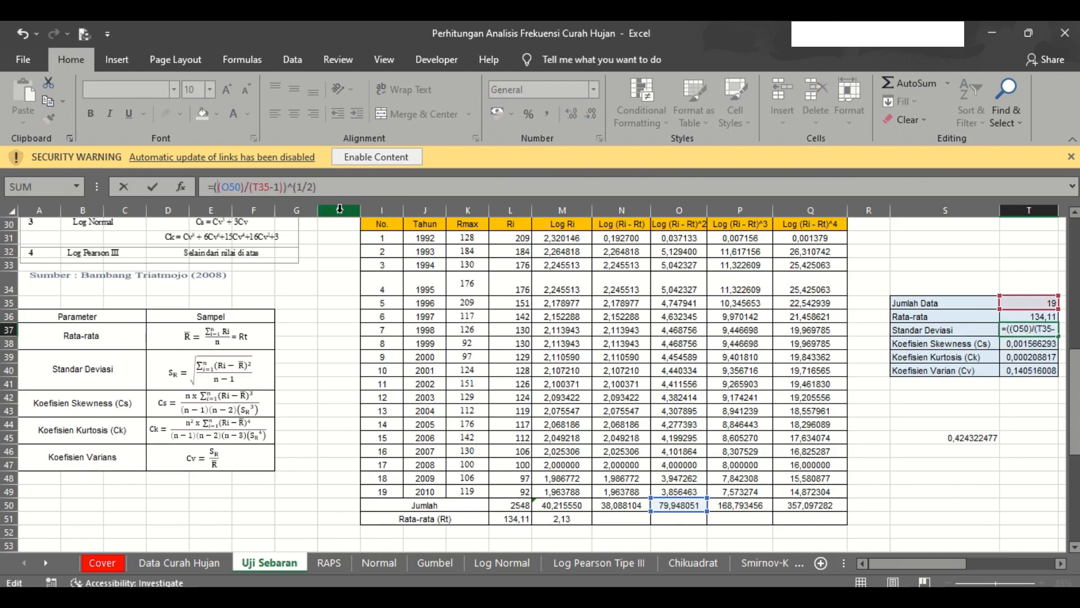
{"action": "key", "text": "Return"}
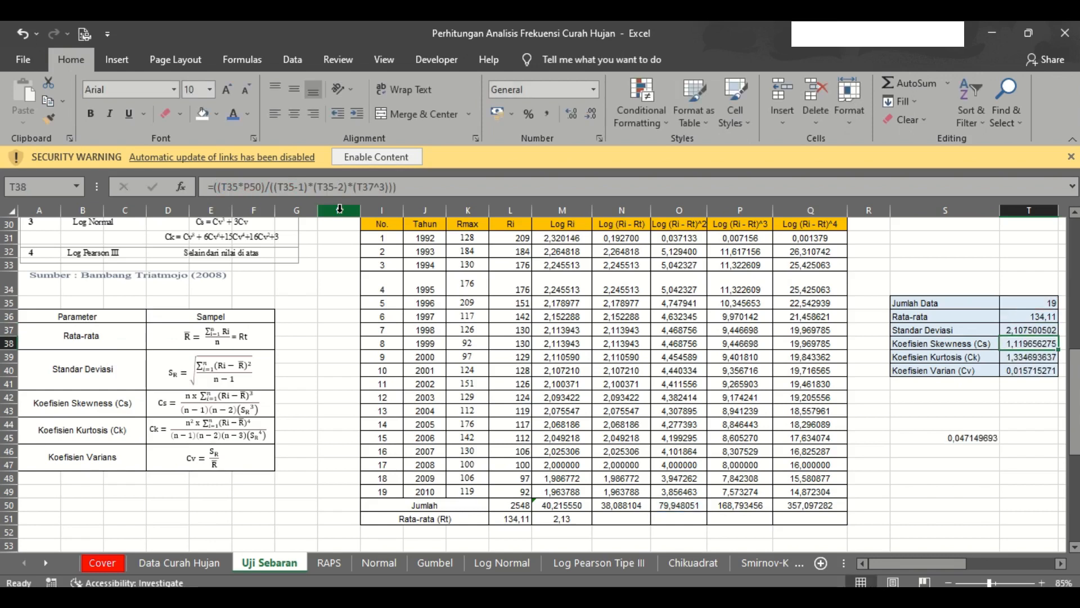
{"action": "left_click", "coordinate": [1030, 331]}
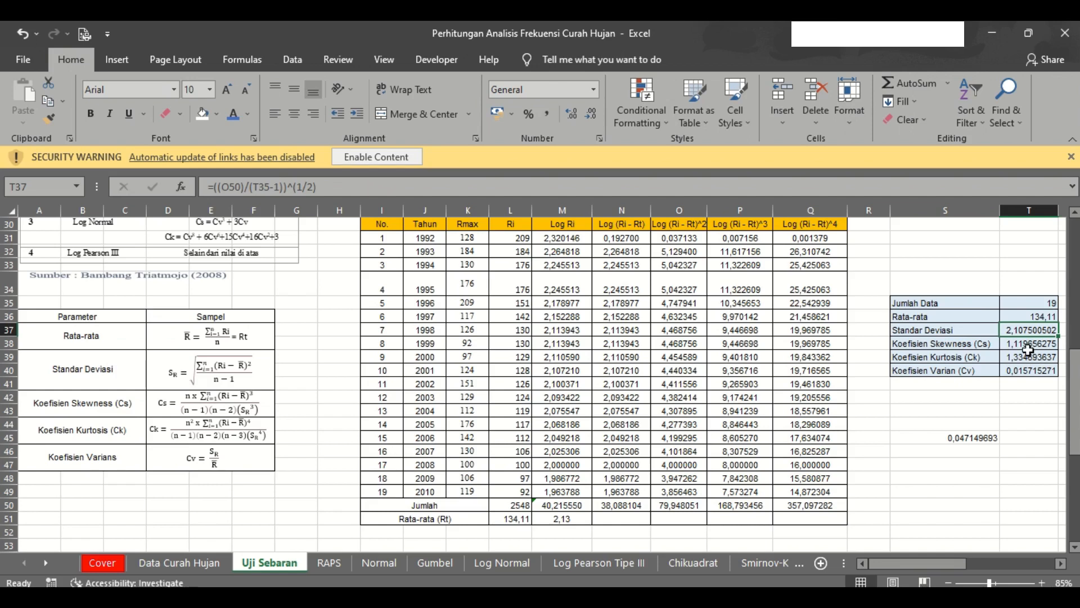
Step: Enter =(T35*P50)/((T35-1)*(T35-2)*(T37^3)) as the Koefisien Skewness (Cs) formula in T38
{"action": "left_click", "coordinate": [1020, 344]}
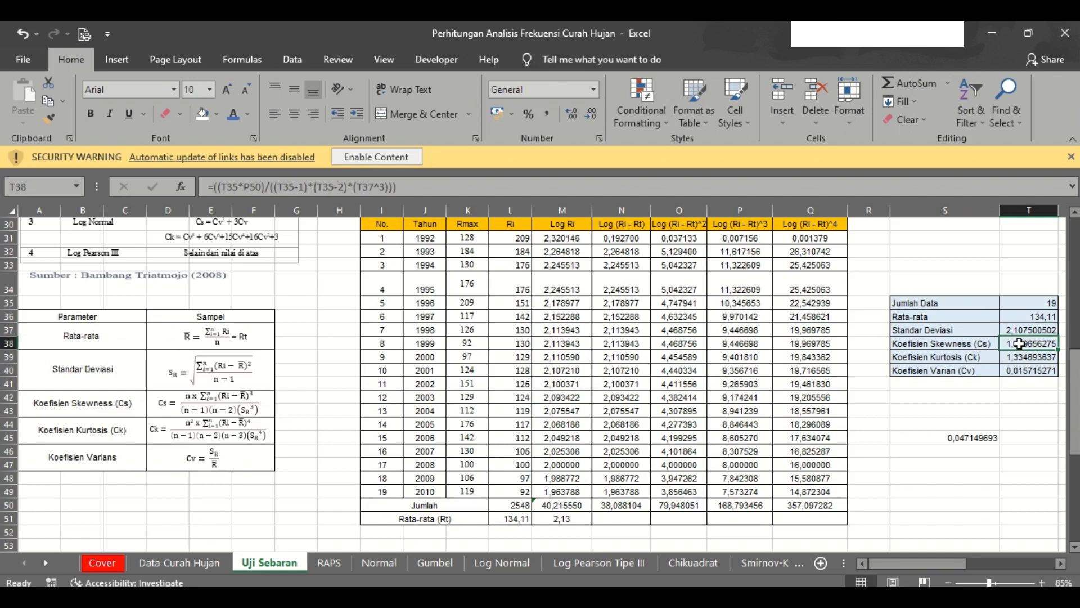
{"action": "type", "text": "="}
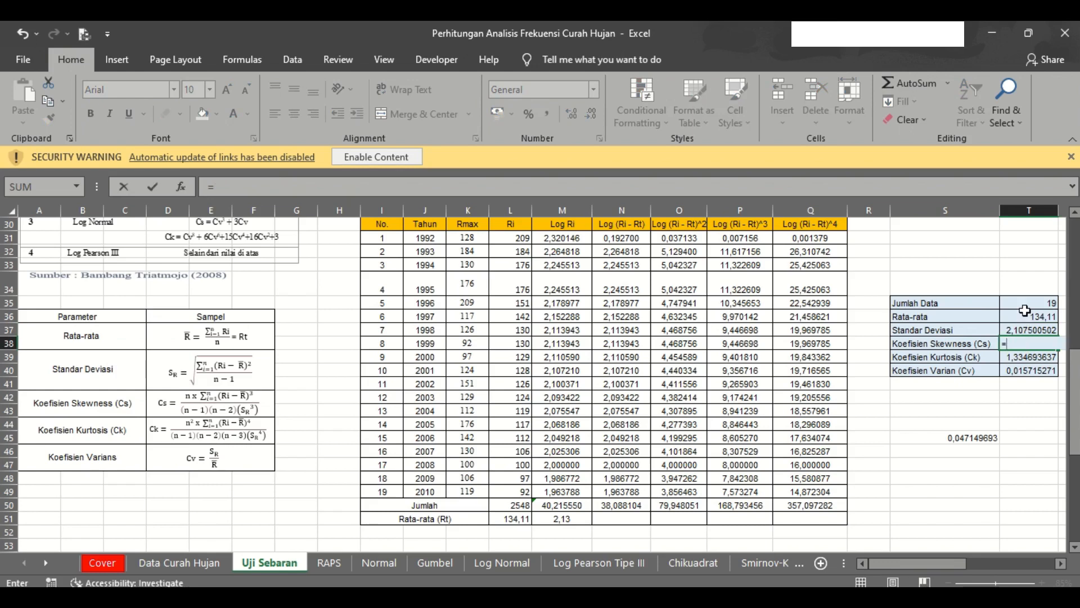
{"action": "type", "text": "("}
{"action": "left_click", "coordinate": [1024, 305]}
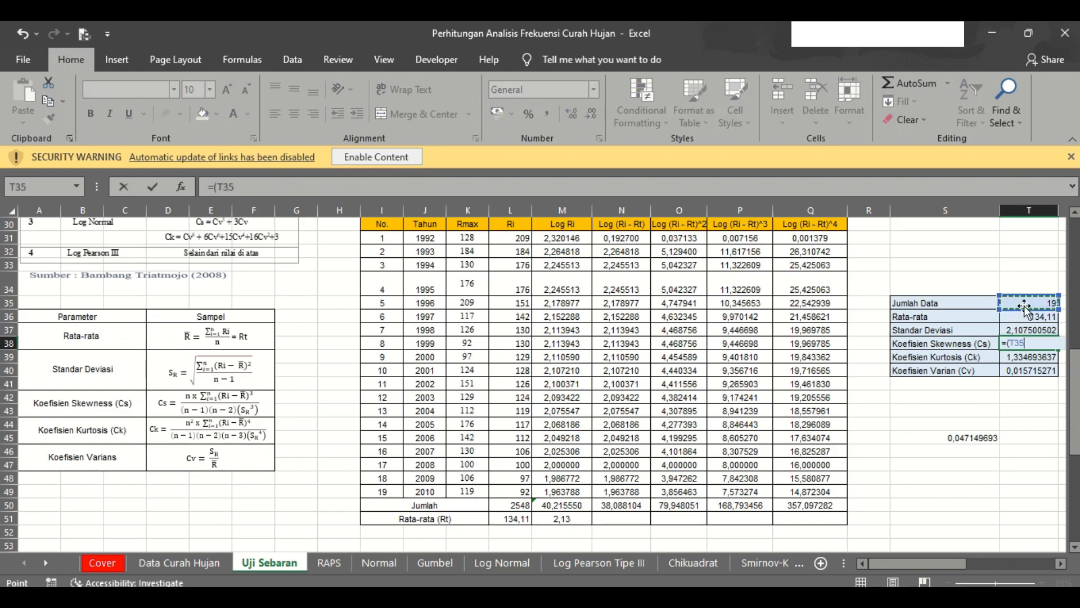
{"action": "type", "text": "*"}
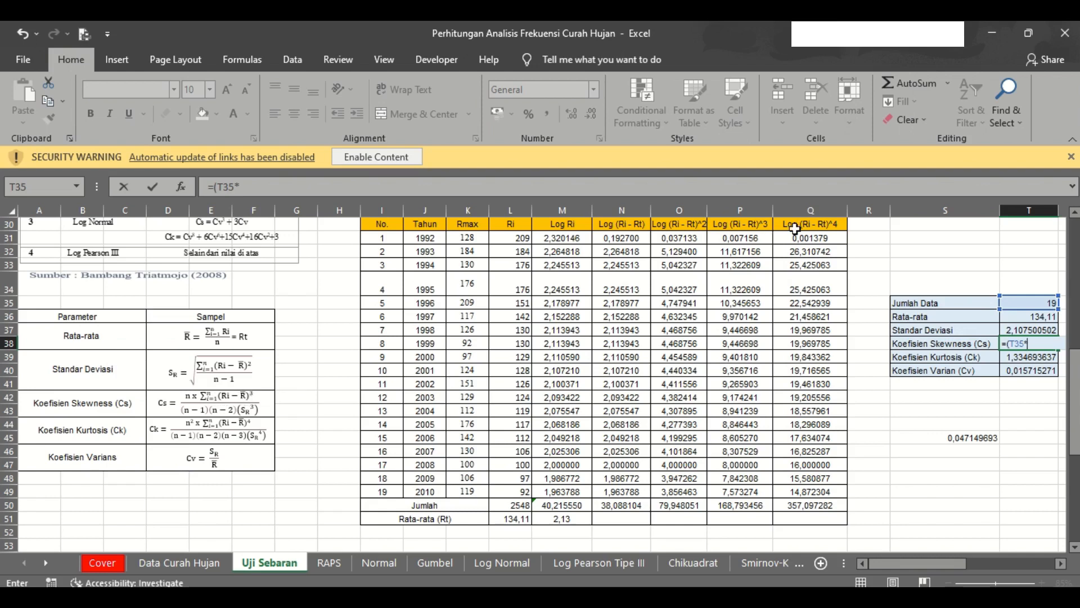
{"action": "left_click", "coordinate": [737, 505]}
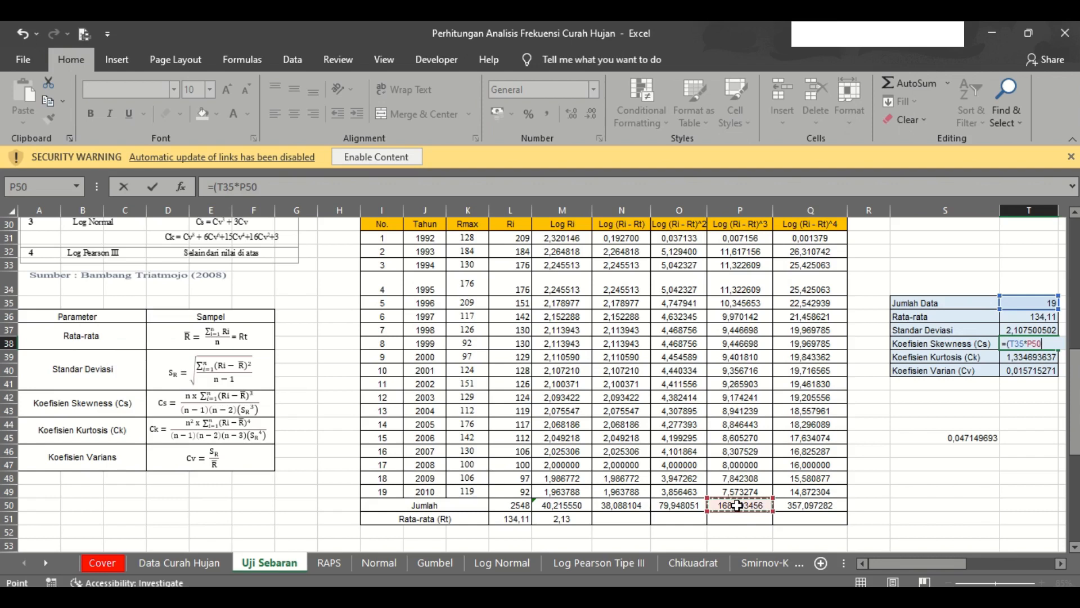
{"action": "type", "text": ")/(("}
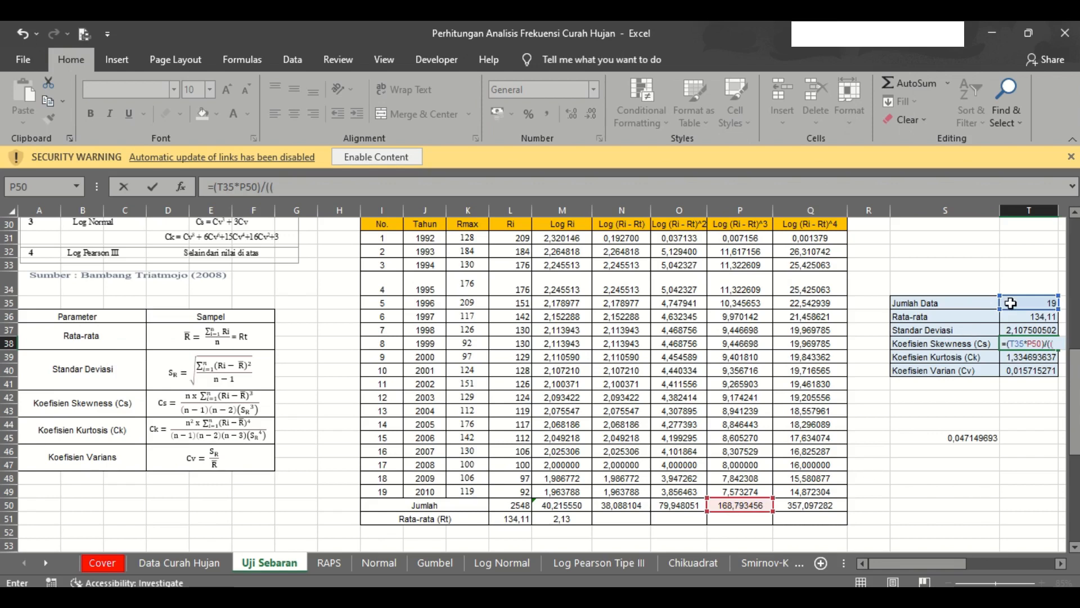
{"action": "left_click", "coordinate": [1013, 302]}
{"action": "type", "text": "-1"}
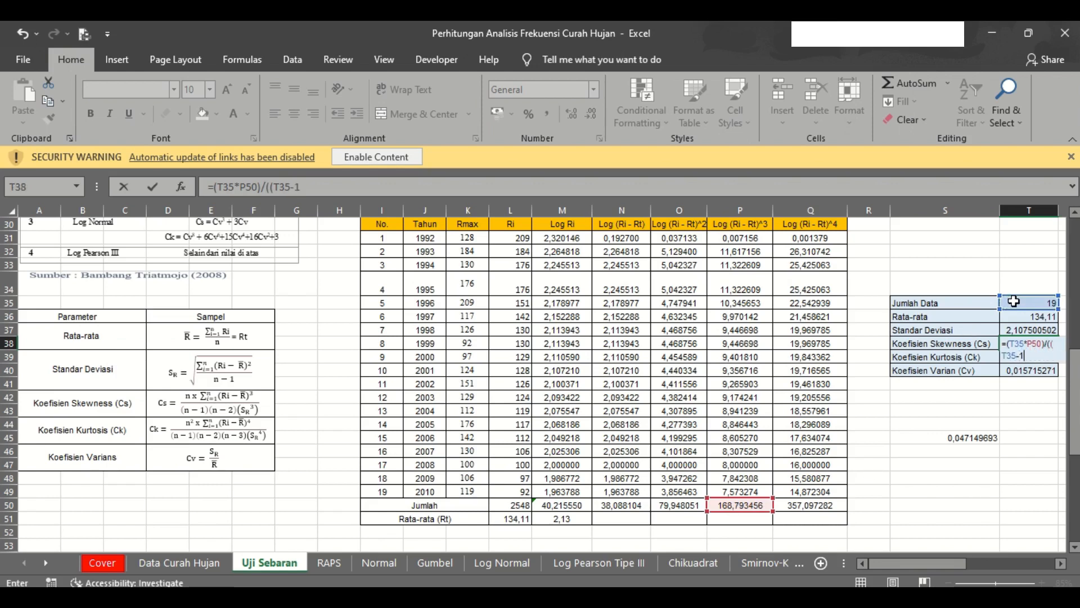
{"action": "type", "text": ")"}
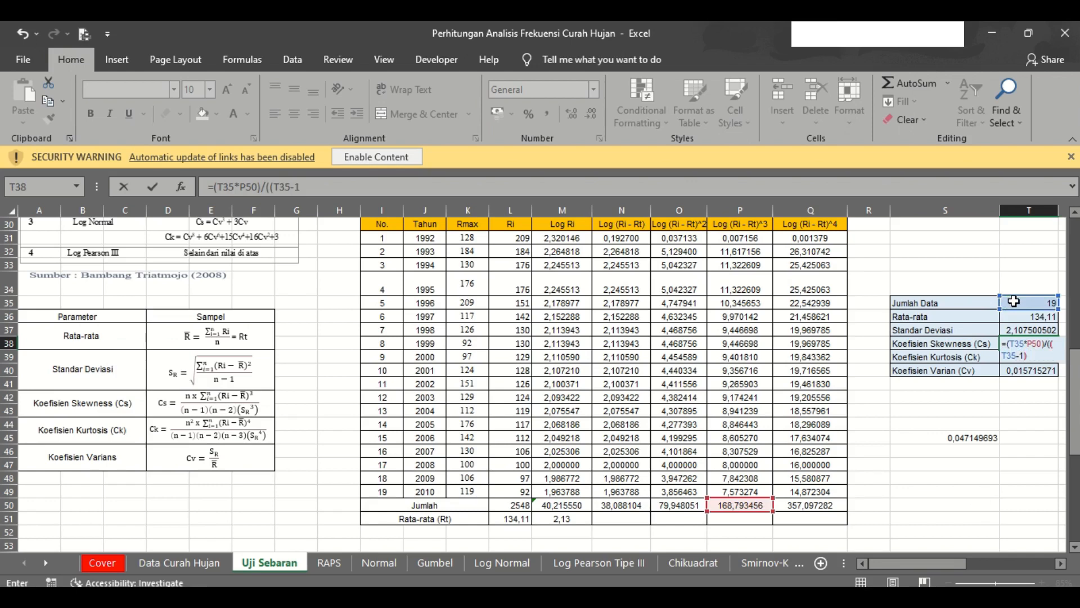
{"action": "type", "text": "*("}
{"action": "left_click", "coordinate": [1013, 301]}
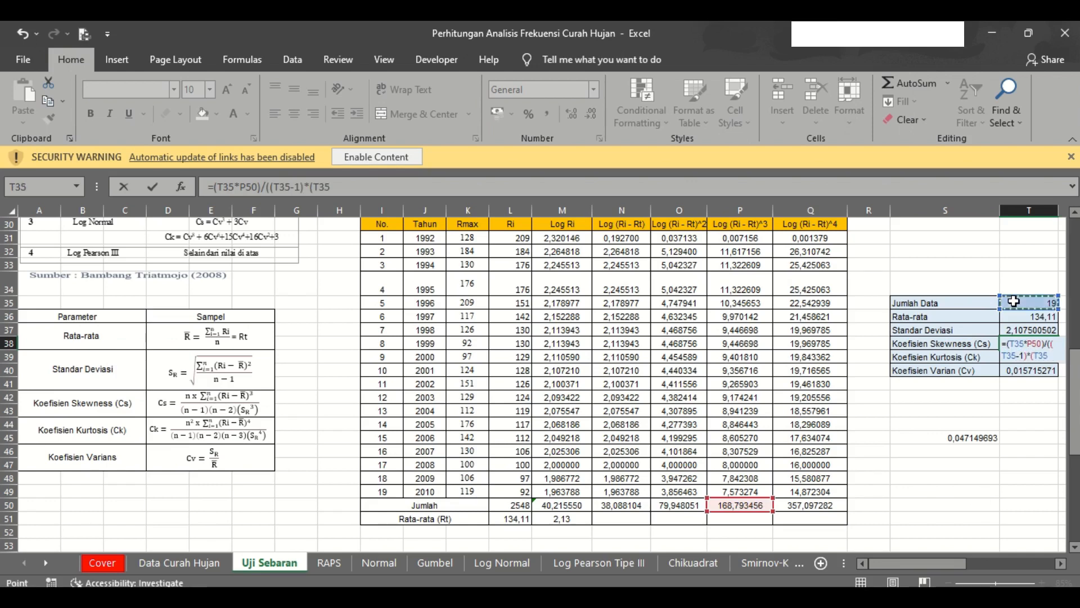
{"action": "type", "text": "-2)*("}
{"action": "left_click", "coordinate": [1019, 330]}
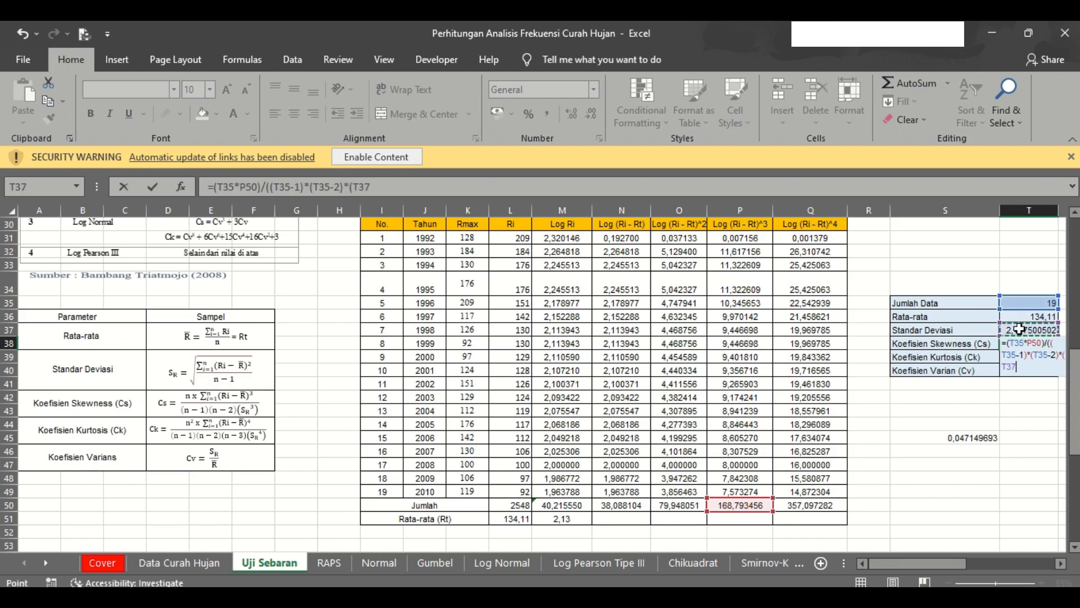
{"action": "type", "text": "^3"}
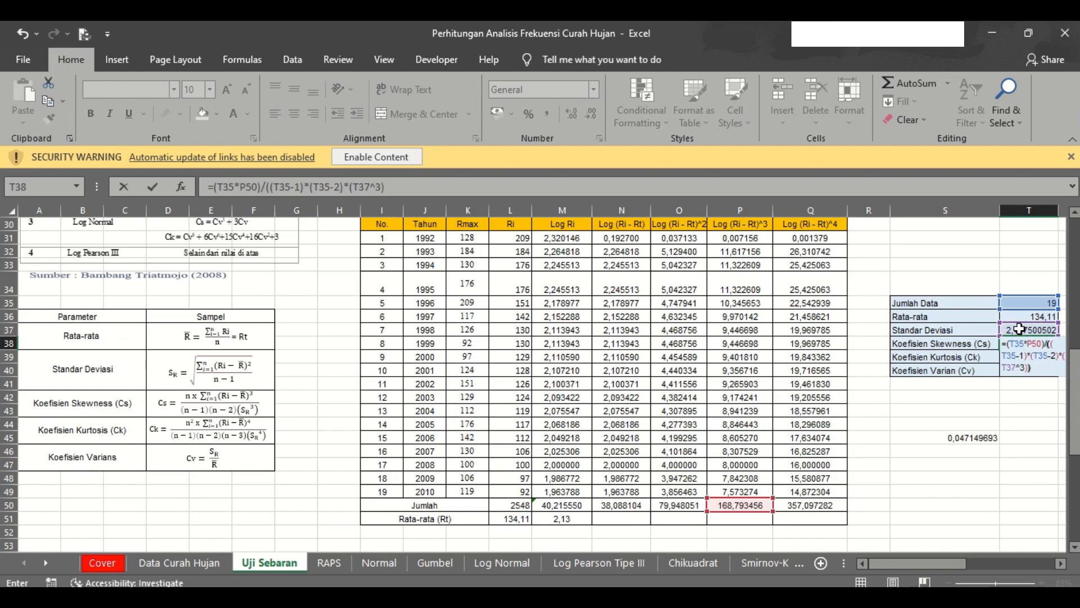
{"action": "type", "text": "))"}
{"action": "key", "text": "Return"}
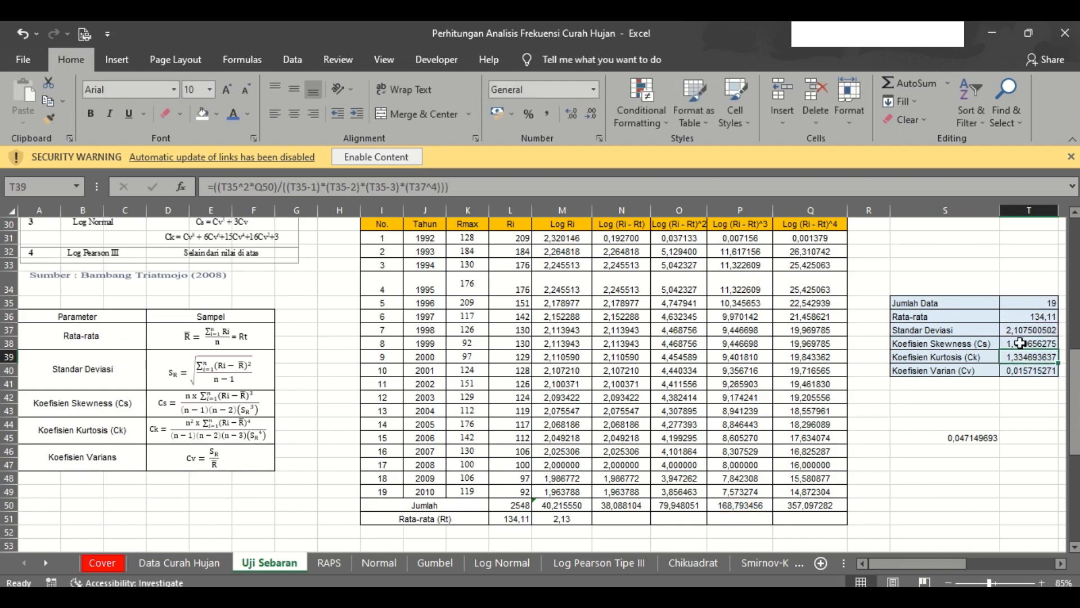
{"action": "left_click", "coordinate": [1020, 343]}
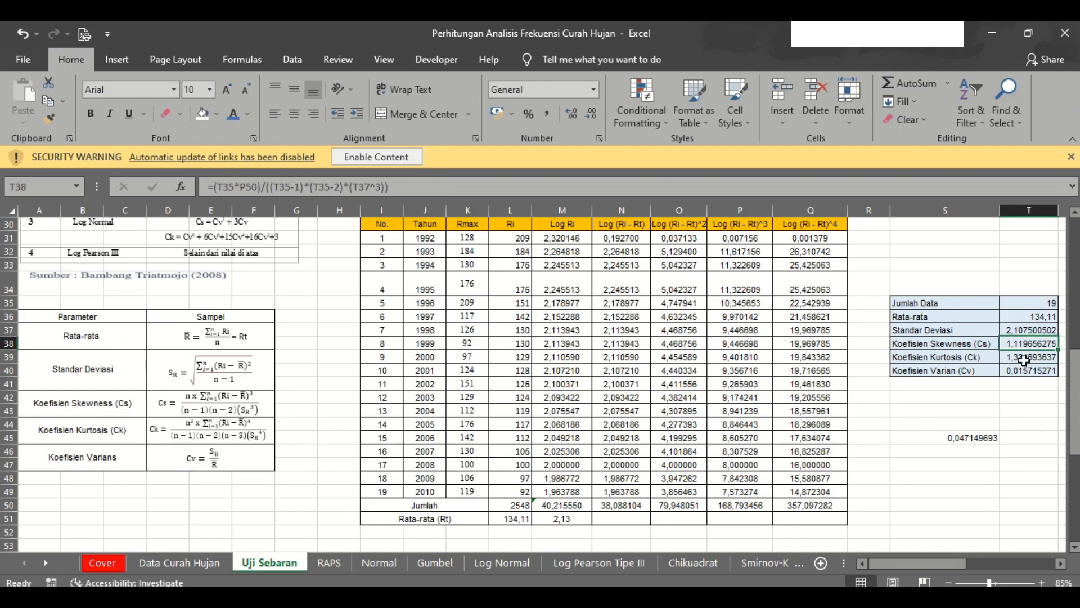
Step: Replace the Koefisien Kurtosis (Ck) formula in T39, entering =(T35^2*Q50)/((T35-1)*(T35-2)*( as its opening part
{"action": "left_click", "coordinate": [1023, 359]}
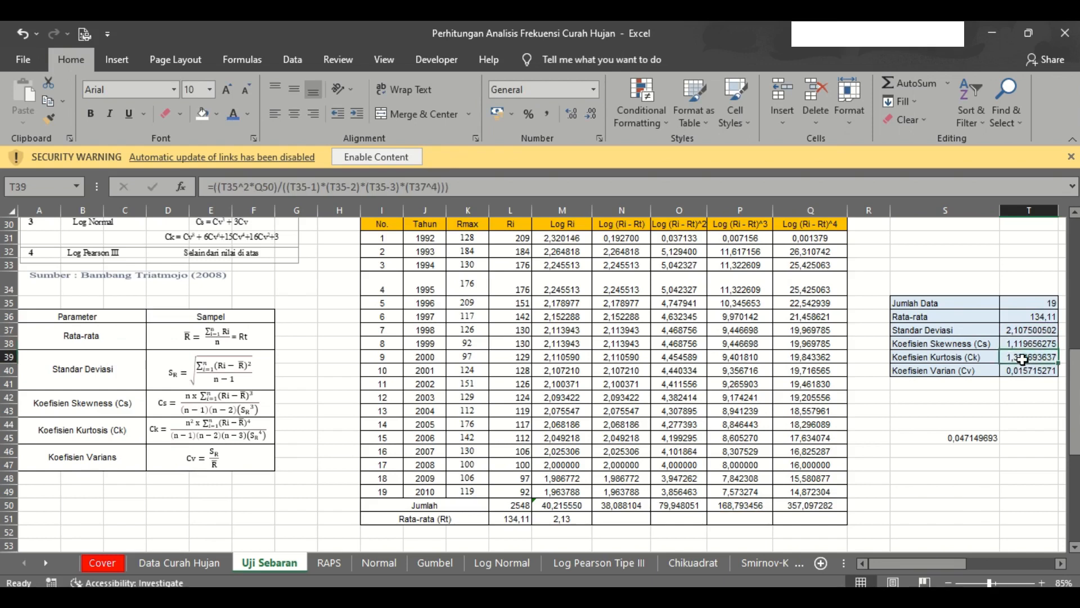
{"action": "type", "text": "="}
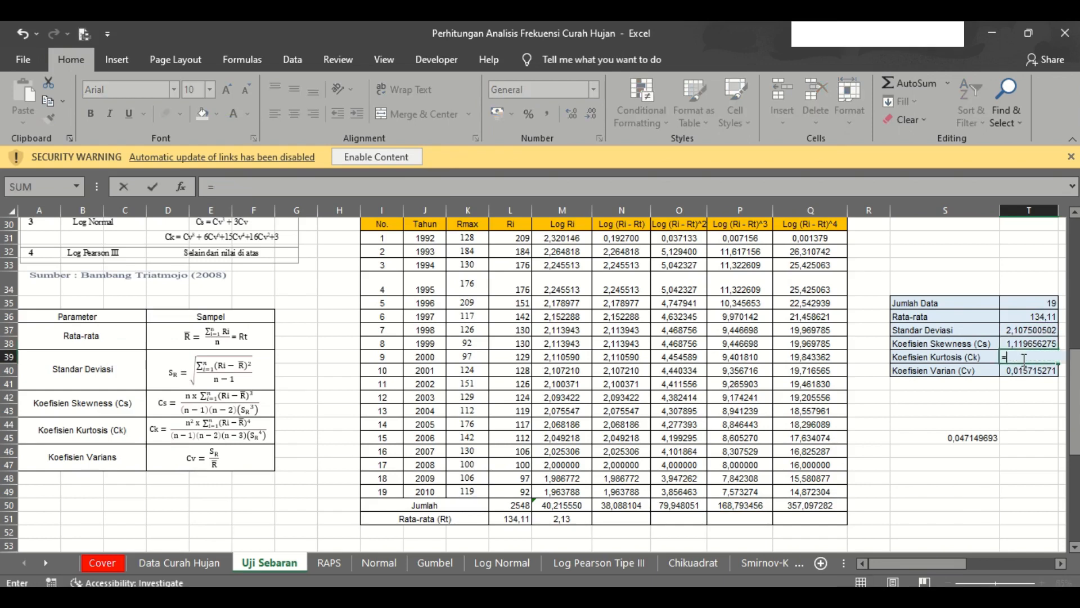
{"action": "left_click", "coordinate": [1026, 303]}
{"action": "key", "text": "BackSpace"}
{"action": "key", "text": "BackSpace"}
{"action": "key", "text": "BackSpace"}
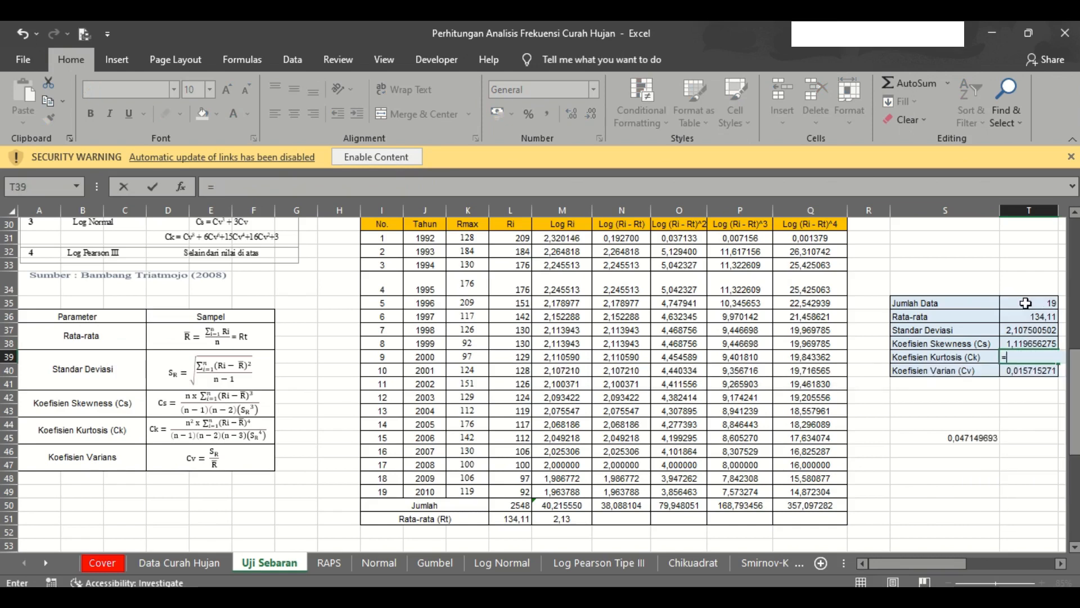
{"action": "type", "text": "("}
{"action": "left_click", "coordinate": [1026, 303]}
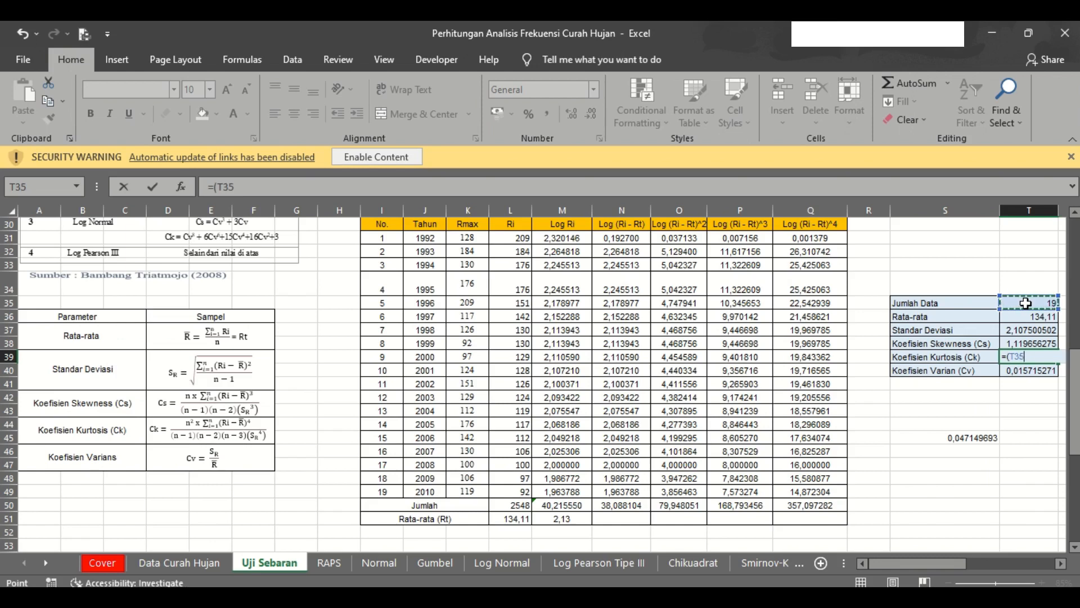
{"action": "type", "text": "^2*"}
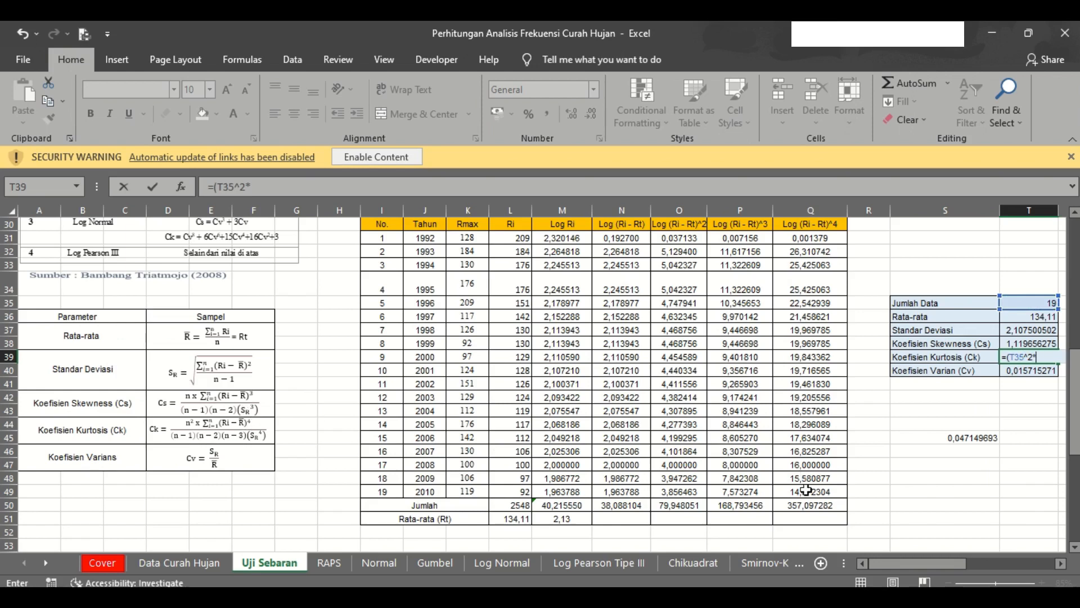
{"action": "left_click", "coordinate": [805, 505]}
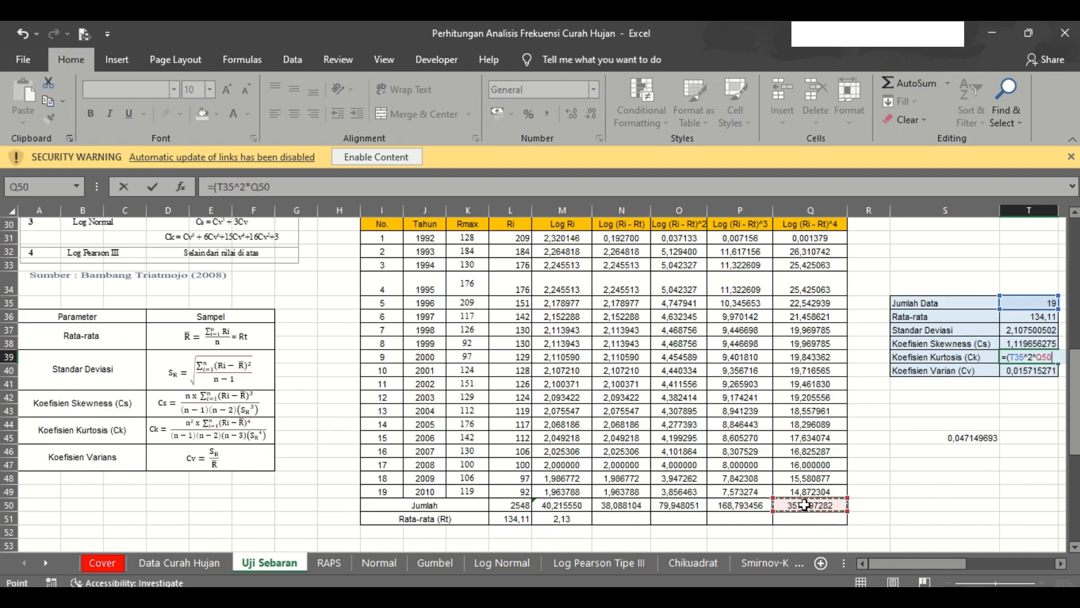
{"action": "type", "text": ")/(("}
{"action": "left_click", "coordinate": [1011, 301]}
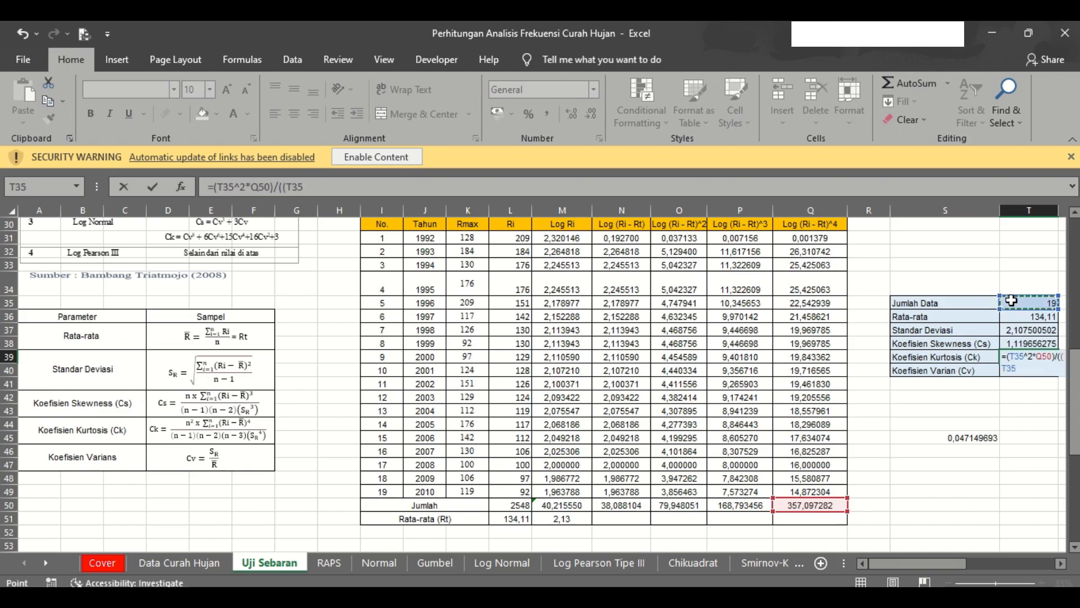
{"action": "type", "text": "-2"}
{"action": "type", "text": "0"}
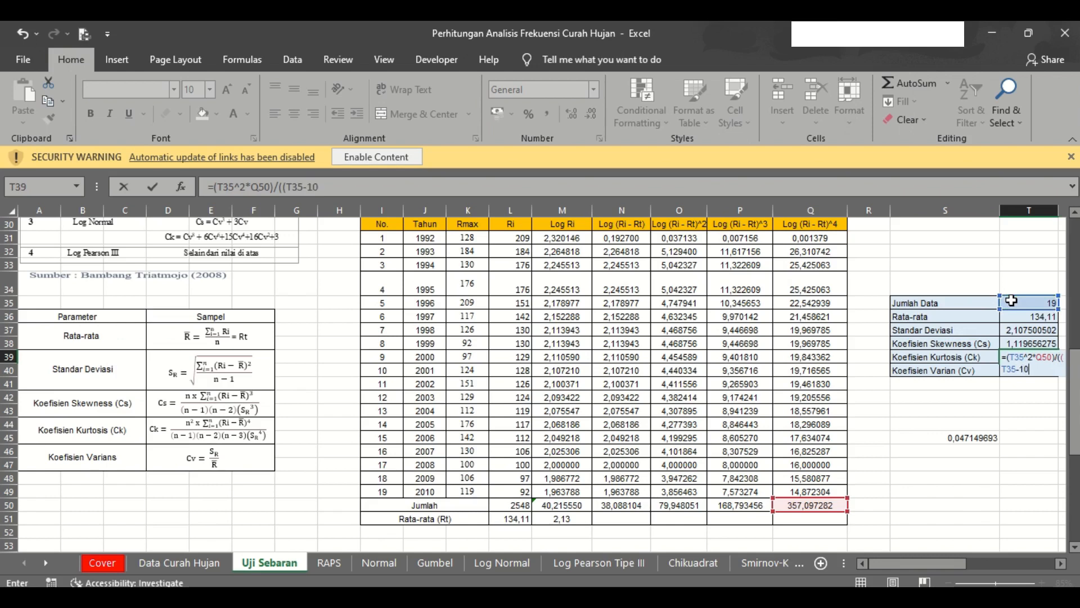
{"action": "key", "text": "BackSpace"}
{"action": "key", "text": "BackSpace"}
{"action": "type", "text": "1)*("}
{"action": "left_click", "coordinate": [1011, 301]}
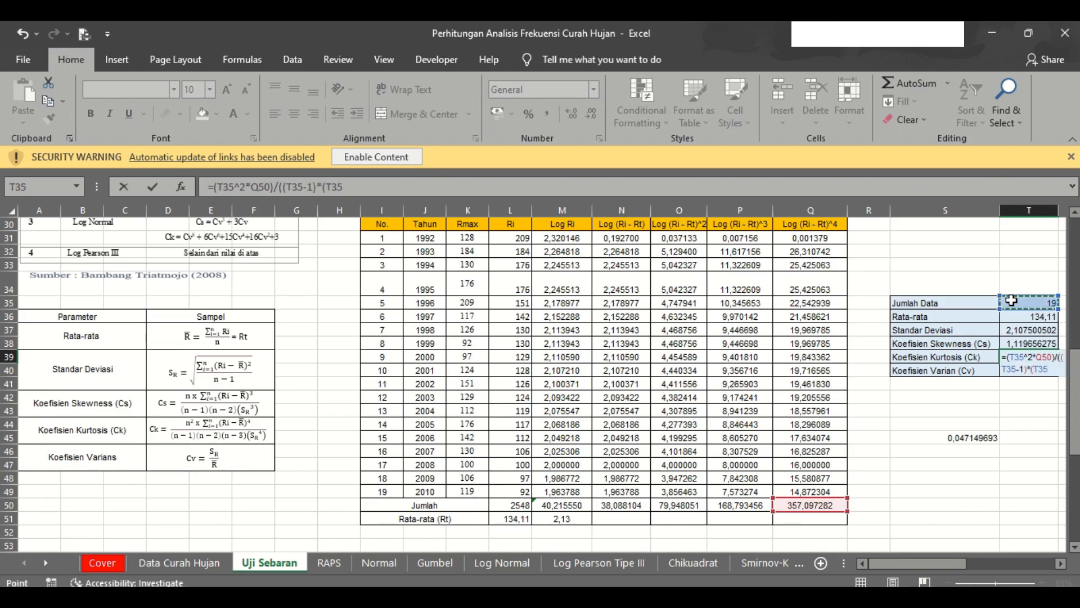
{"action": "type", "text": "-2"}
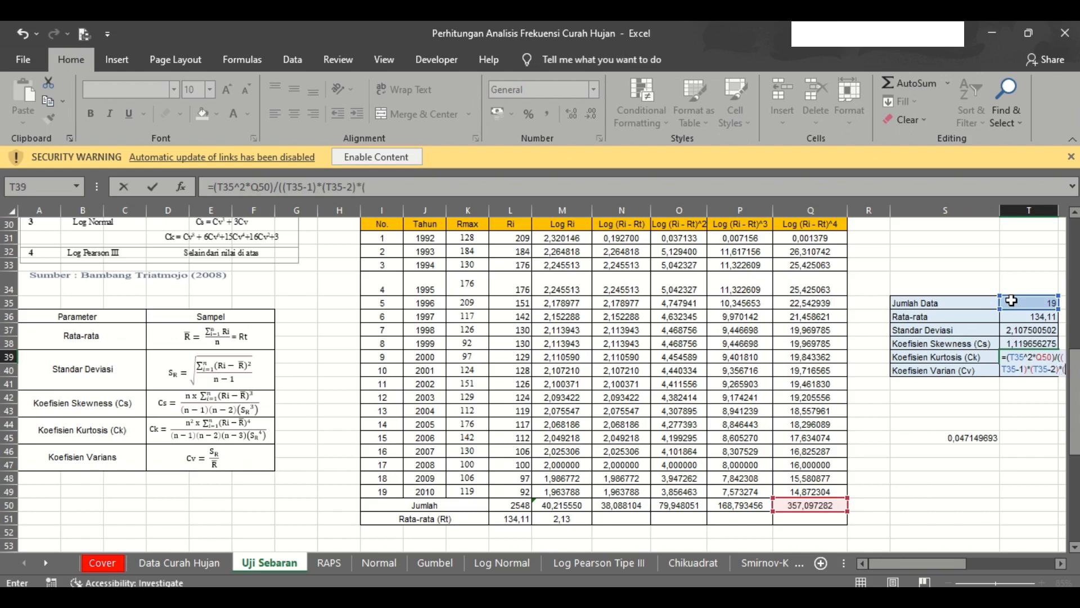
Step: Complete the kurtosis coefficient formula in T39 as =(T35^2*Q50)/((T35-1)*(T35-2)*(T35-3)*(T37^4))
{"action": "type", "text": ")*("}
{"action": "left_click", "coordinate": [1011, 301]}
{"action": "type", "text": "-3)*"}
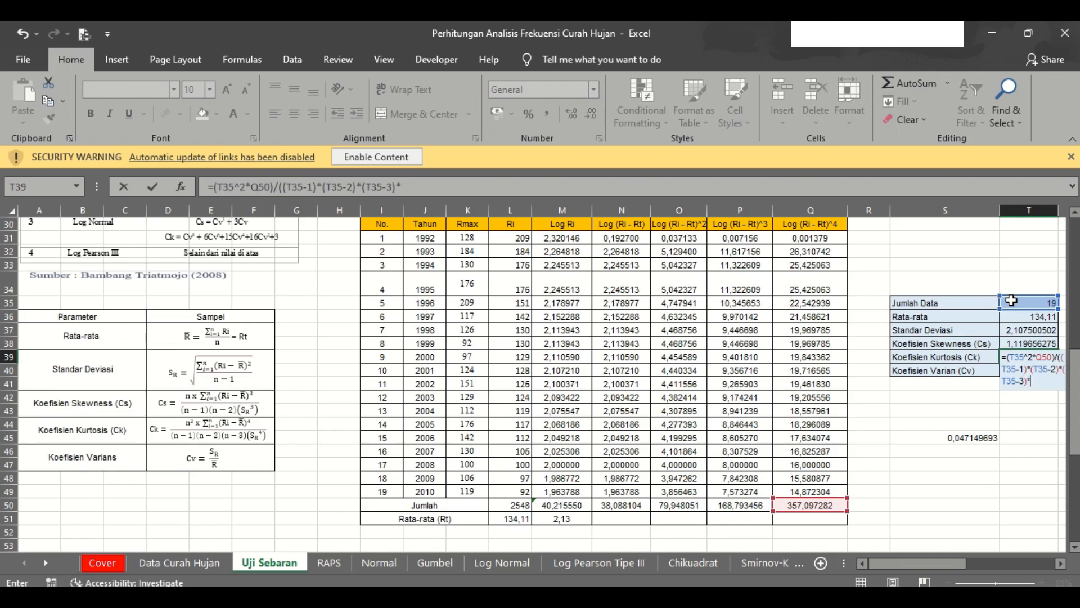
{"action": "type", "text": "("}
{"action": "left_click", "coordinate": [1023, 332]}
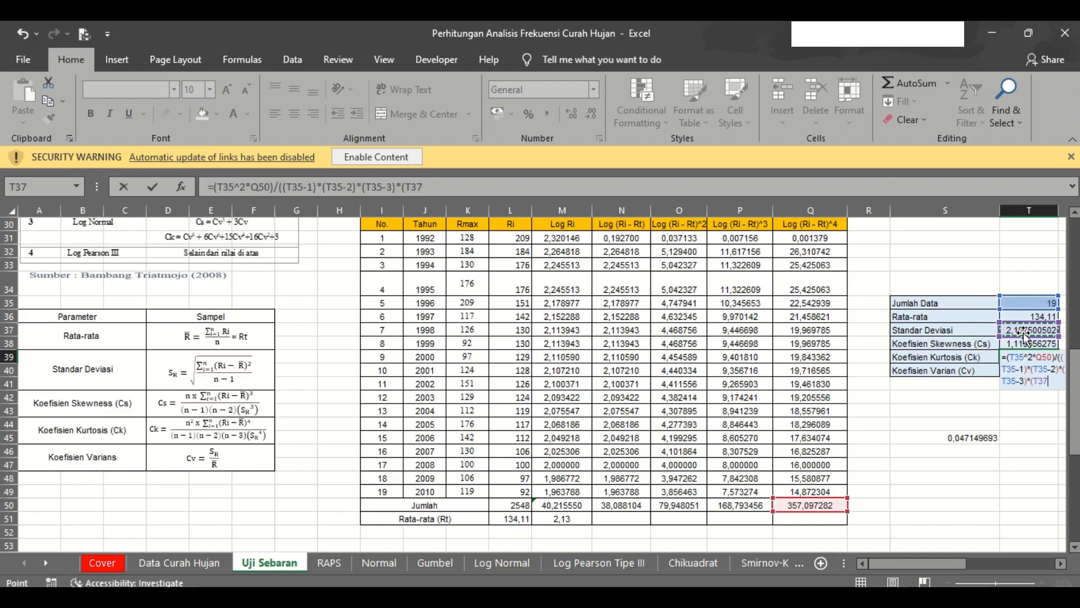
{"action": "type", "text": "^4))"}
{"action": "key", "text": "Return"}
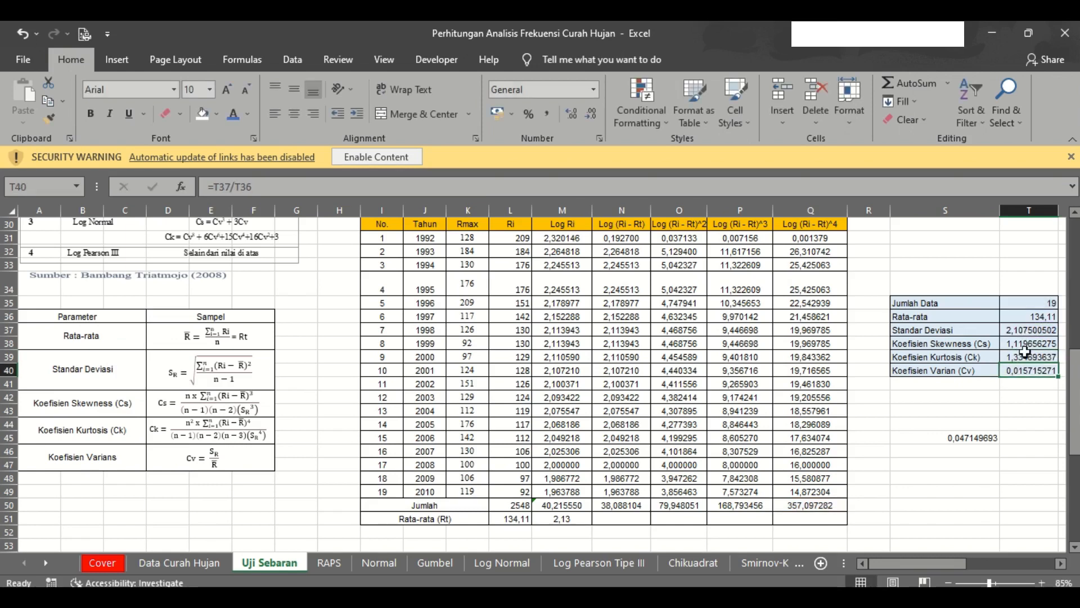
Step: Enter the variation coefficient formula =T37/T36 in T40, dividing the standard deviation by the mean
{"action": "left_click", "coordinate": [1025, 355]}
{"action": "left_click", "coordinate": [1023, 370]}
{"action": "type", "text": "="}
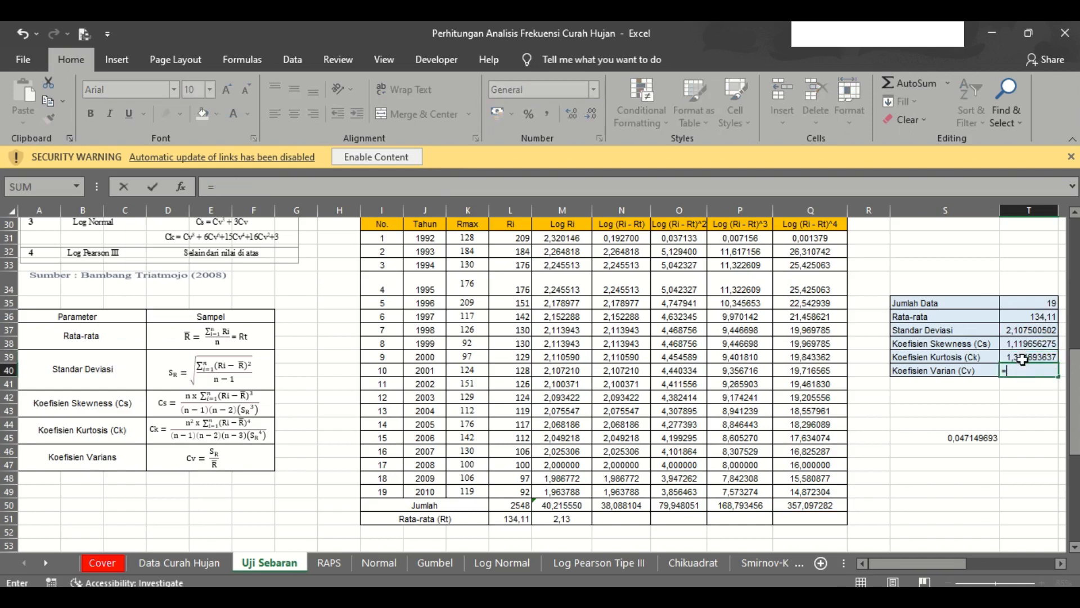
{"action": "left_click", "coordinate": [1015, 331]}
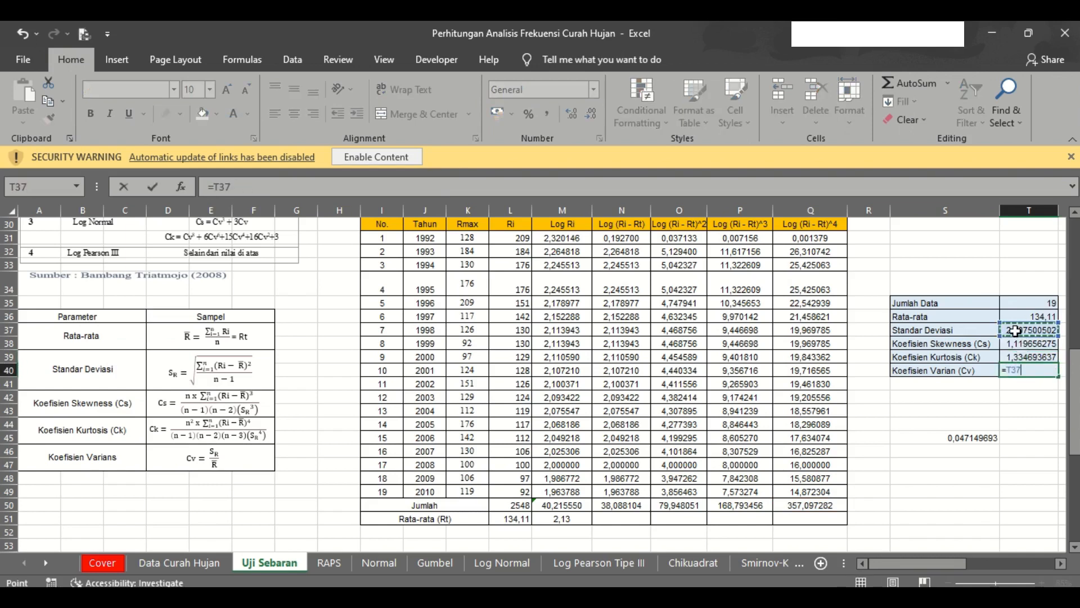
{"action": "type", "text": "/"}
{"action": "left_click", "coordinate": [1023, 318]}
{"action": "key", "text": "Return"}
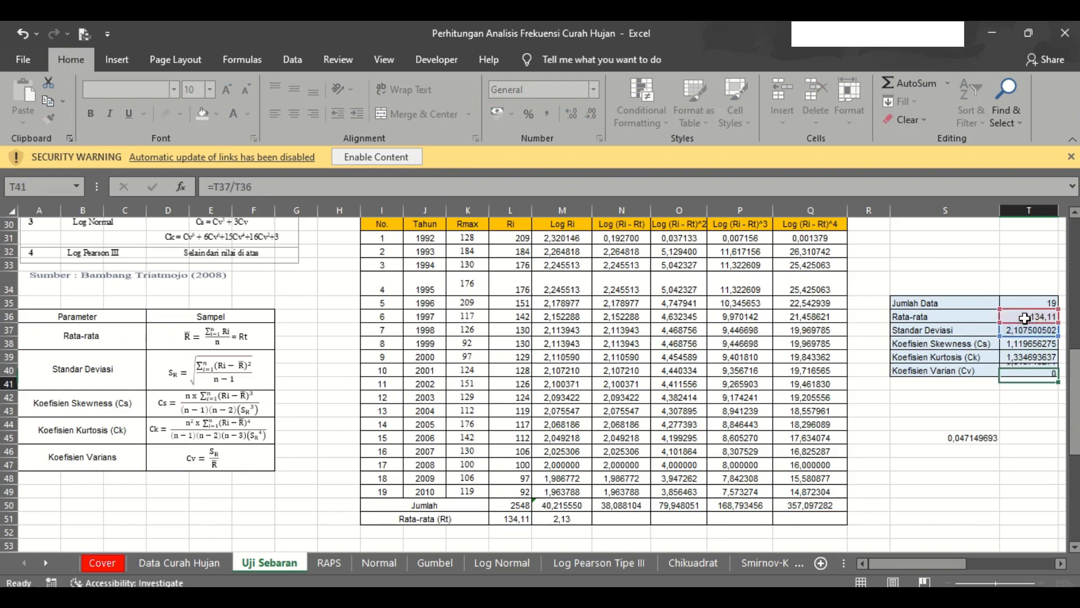
Step: Clear the stray value in S45 below the log statistics table
{"action": "left_click", "coordinate": [975, 437]}
{"action": "key", "text": "Delete"}
{"action": "key", "text": "Up"}
{"action": "key", "text": "Up"}
{"action": "key", "text": "Up"}
{"action": "key", "text": "Up"}
{"action": "key", "text": "Up"}
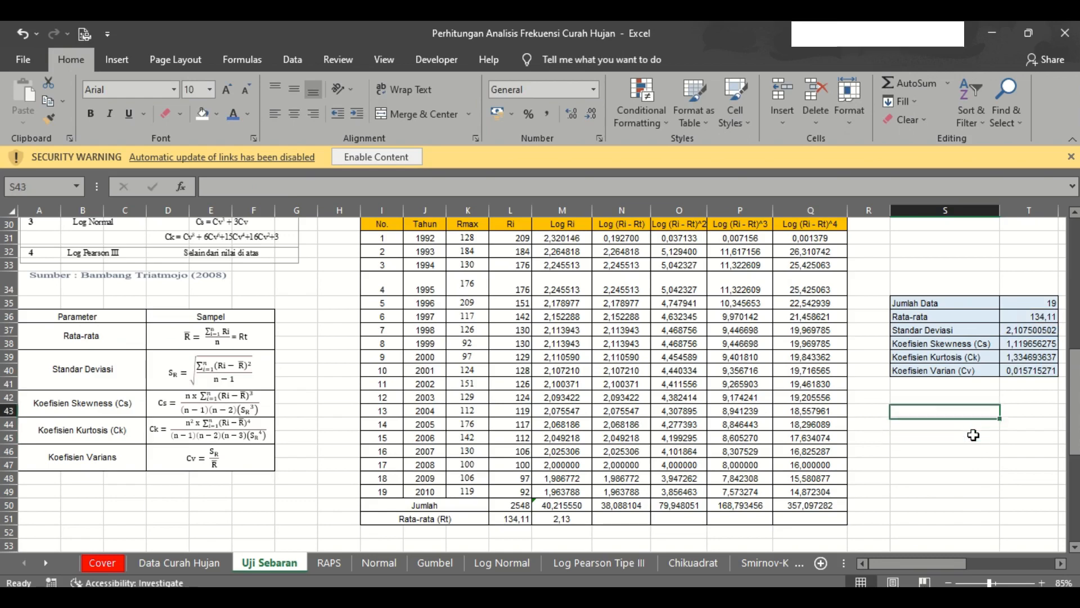
Step: Examine the distribution requirements table comparing the Gumbel, Normal, Log Pearson and Log Normal methods, including its Persyaratan and Hasil columns
{"action": "key", "text": "Right"}
{"action": "key", "text": "Right"}
{"action": "key", "text": "Right"}
{"action": "key", "text": "Right"}
{"action": "key", "text": "Right"}
{"action": "key", "text": "Right"}
{"action": "key", "text": "Right"}
{"action": "key", "text": "Right"}
{"action": "key", "text": "Right"}
{"action": "key", "text": "Right"}
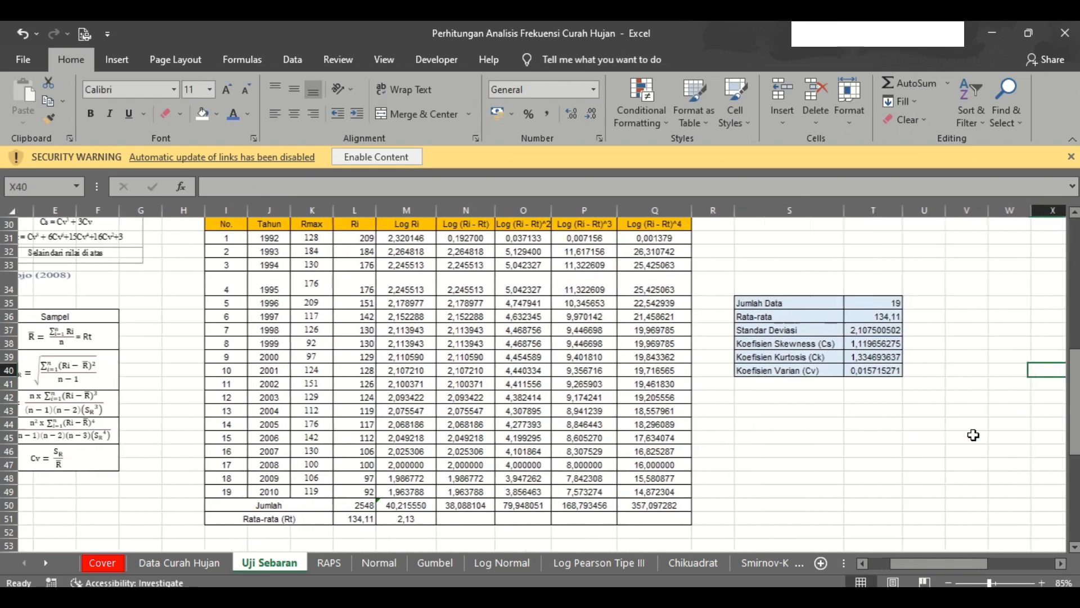
{"action": "key", "text": "Up"}
{"action": "key", "text": "Up"}
{"action": "key", "text": "Up"}
{"action": "key", "text": "Up"}
{"action": "key", "text": "Up"}
{"action": "key", "text": "Up"}
{"action": "key", "text": "Up"}
{"action": "key", "text": "Up"}
{"action": "key", "text": "Up"}
{"action": "key", "text": "Up"}
{"action": "key", "text": "Up"}
{"action": "key", "text": "Up"}
{"action": "key", "text": "Up"}
{"action": "key", "text": "Up"}
{"action": "key", "text": "Up"}
{"action": "key", "text": "Up"}
{"action": "key", "text": "Up"}
{"action": "key", "text": "Up"}
{"action": "key", "text": "Up"}
{"action": "key", "text": "Up"}
{"action": "key", "text": "Up"}
{"action": "key", "text": "Up"}
{"action": "key", "text": "Up"}
{"action": "key", "text": "Up"}
{"action": "key", "text": "Up"}
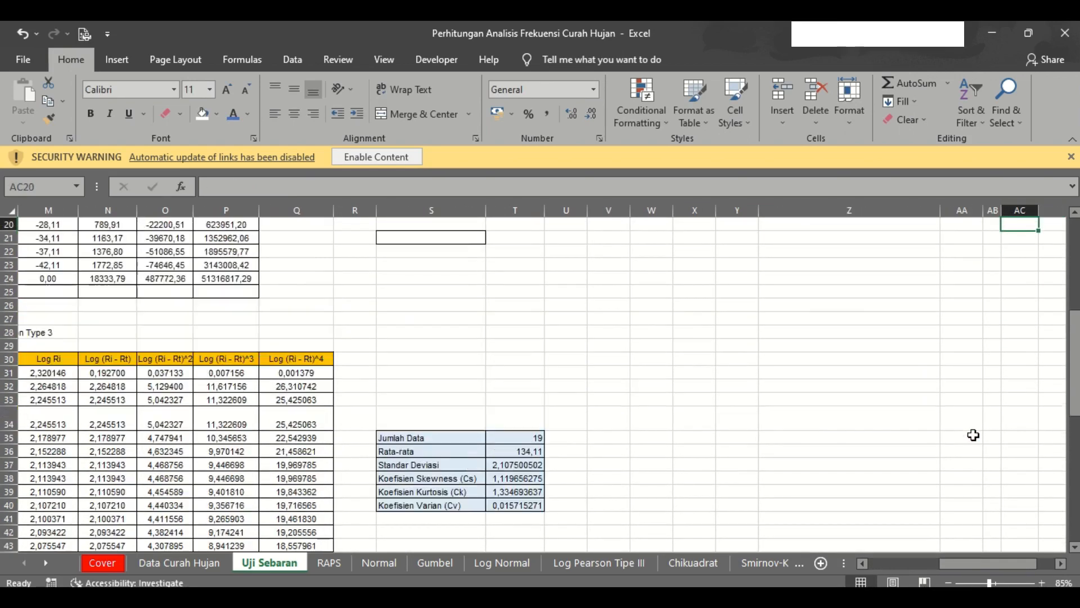
{"action": "key", "text": "Down"}
{"action": "key", "text": "Down"}
{"action": "key", "text": "Down"}
{"action": "key", "text": "Down"}
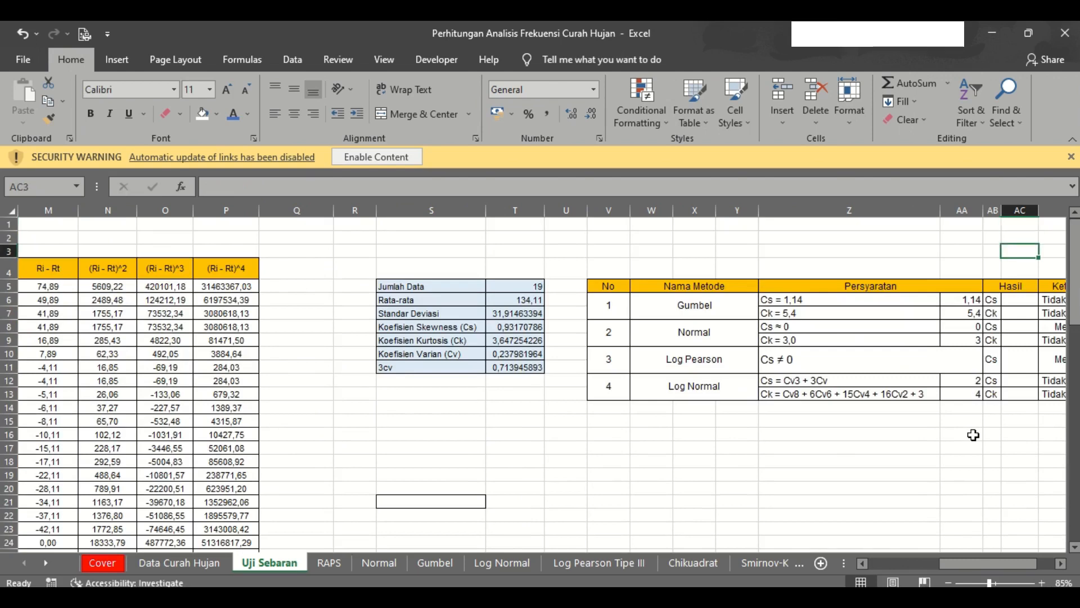
{"action": "key", "text": "Right"}
{"action": "key", "text": "Right"}
{"action": "key", "text": "Right"}
{"action": "key", "text": "Left"}
{"action": "key", "text": "Left"}
{"action": "key", "text": "Left"}
{"action": "key", "text": "Left"}
{"action": "key", "text": "Left"}
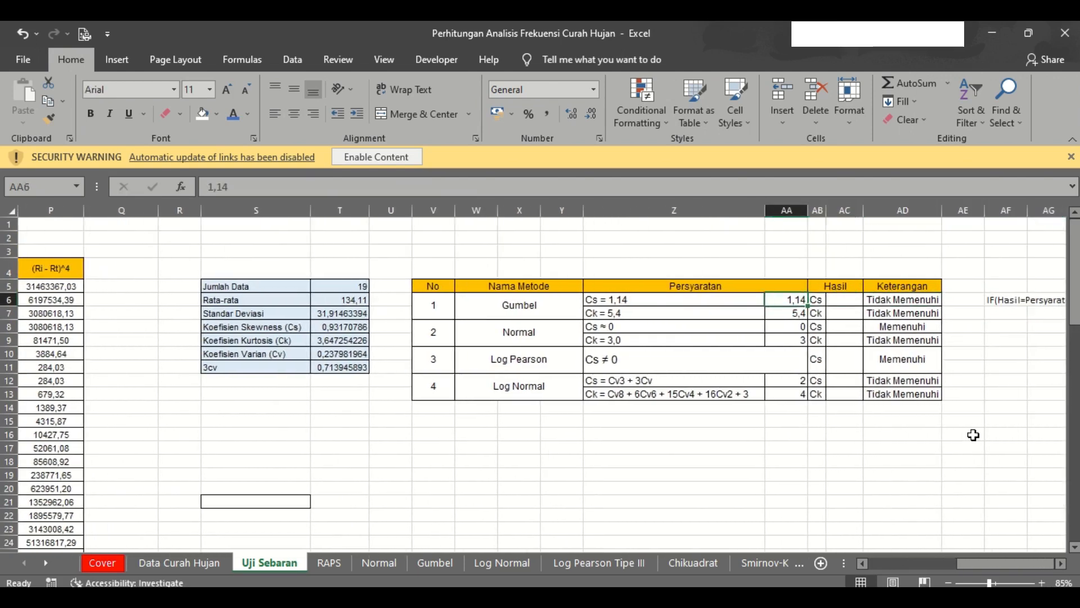
{"action": "key", "text": "Left"}
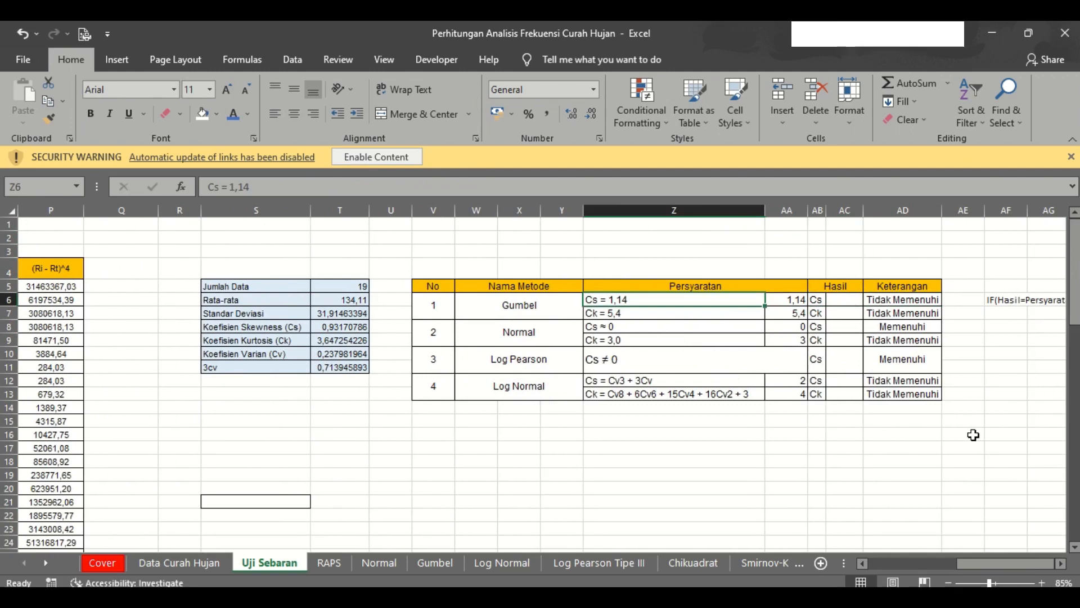
{"action": "key", "text": "Right"}
{"action": "key", "text": "Right"}
{"action": "key", "text": "Right"}
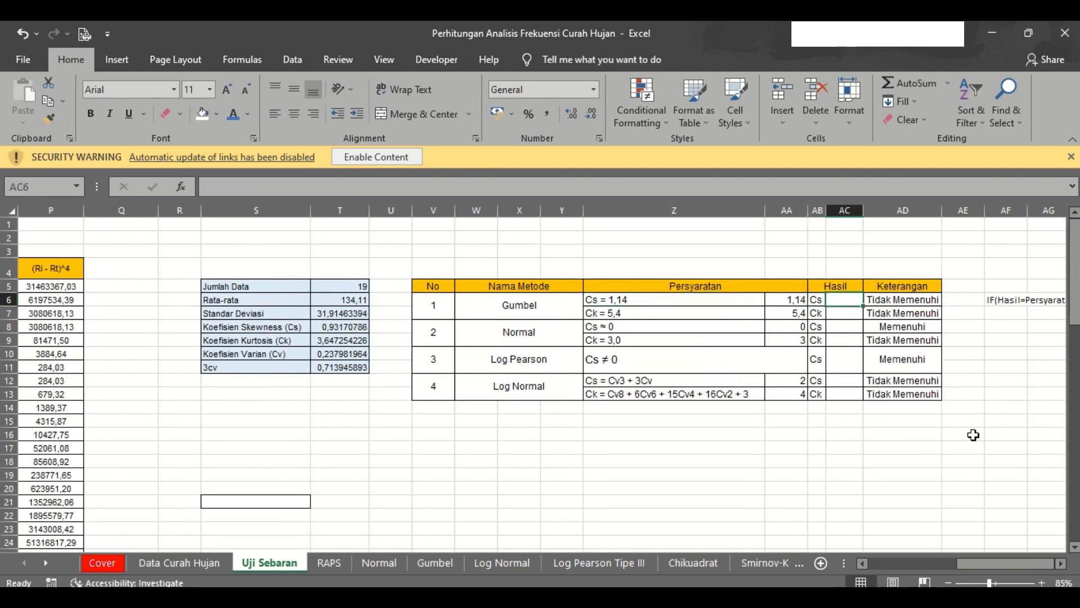
Step: Link the Gumbel Cs result in AC6 to the skewness coefficient with =T8
{"action": "type", "text": "="}
{"action": "key", "text": "Left"}
{"action": "key", "text": "Left"}
{"action": "key", "text": "Left"}
{"action": "key", "text": "Left"}
{"action": "key", "text": "Left"}
{"action": "key", "text": "Left"}
{"action": "key", "text": "Left"}
{"action": "key", "text": "Left"}
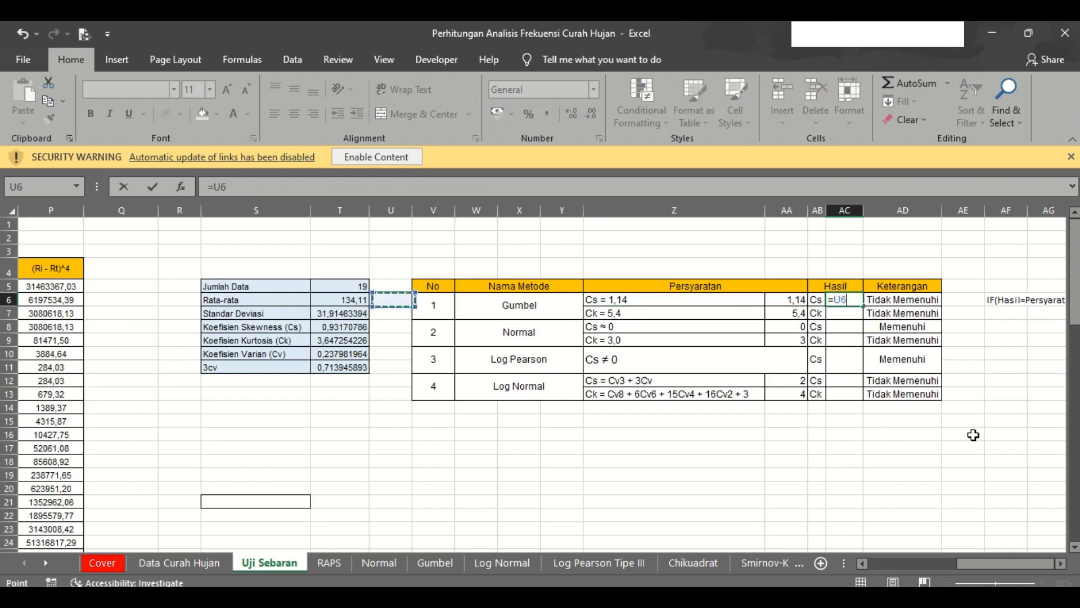
{"action": "key", "text": "Down"}
{"action": "key", "text": "Left"}
{"action": "key", "text": "Down"}
{"action": "key", "text": "Return"}
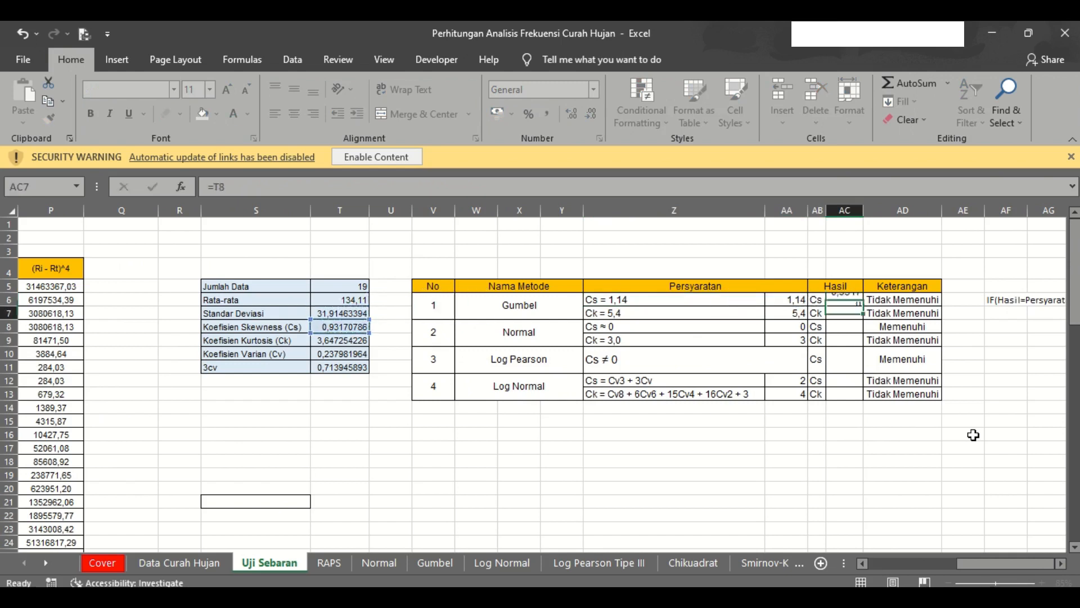
Step: Review the IF formula in AD6 that compares Hasil with Persyaratan, along with its written-out version in AF6
{"action": "key", "text": "Up"}
{"action": "key", "text": "Right"}
{"action": "key", "text": "Left"}
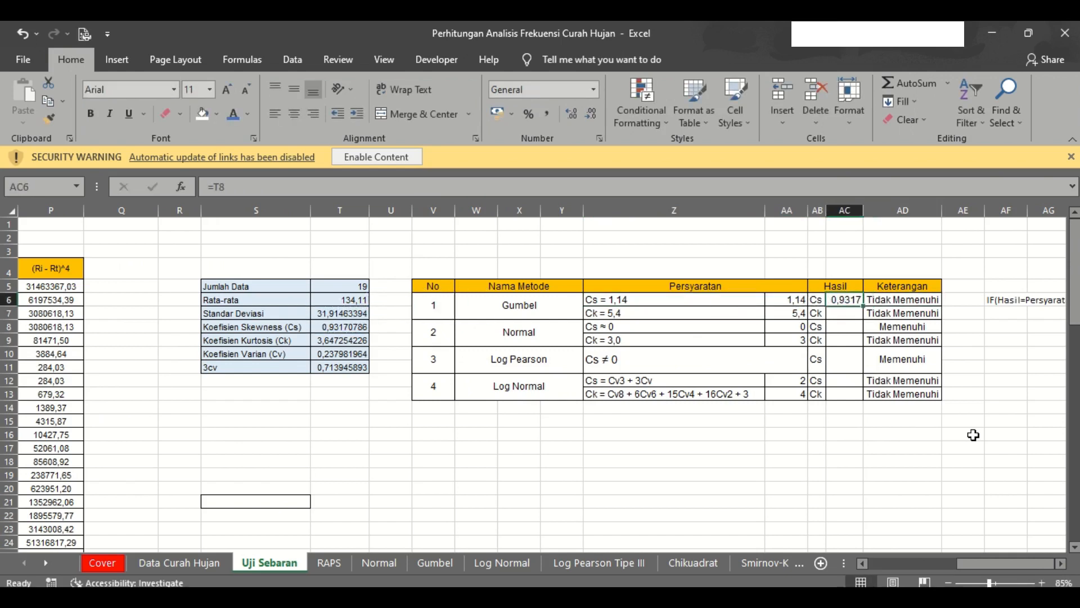
{"action": "key", "text": "Right"}
{"action": "key", "text": "Right"}
{"action": "key", "text": "Right"}
{"action": "key", "text": "Left"}
{"action": "key", "text": "Left"}
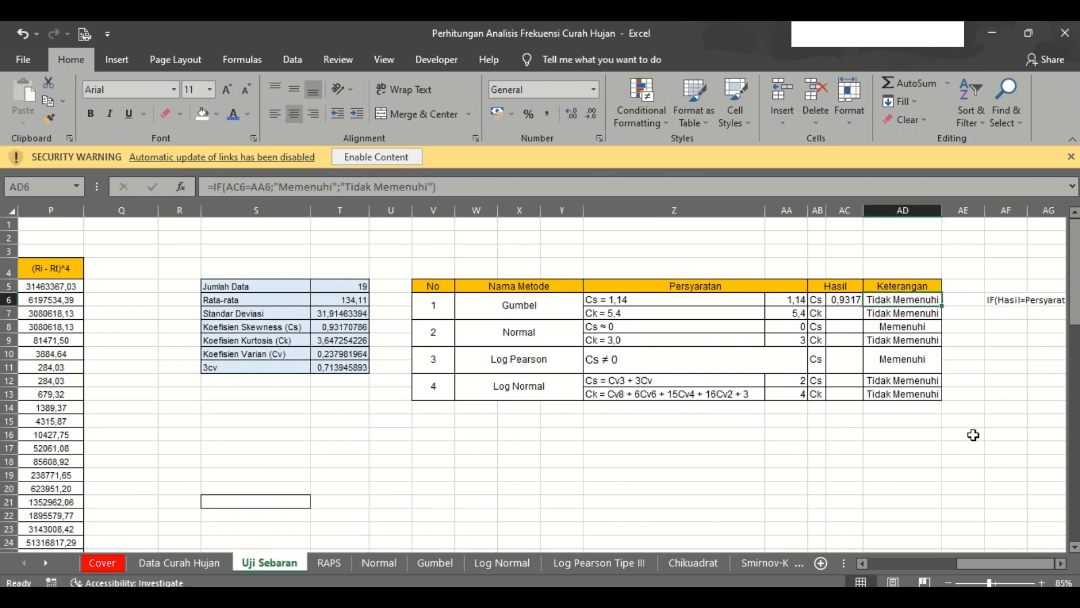
{"action": "key", "text": "Right"}
{"action": "key", "text": "Right"}
{"action": "key", "text": "Right"}
{"action": "key", "text": "Right"}
{"action": "key", "text": "Right"}
{"action": "key", "text": "Right"}
{"action": "key", "text": "Left"}
{"action": "key", "text": "Left"}
{"action": "key", "text": "Left"}
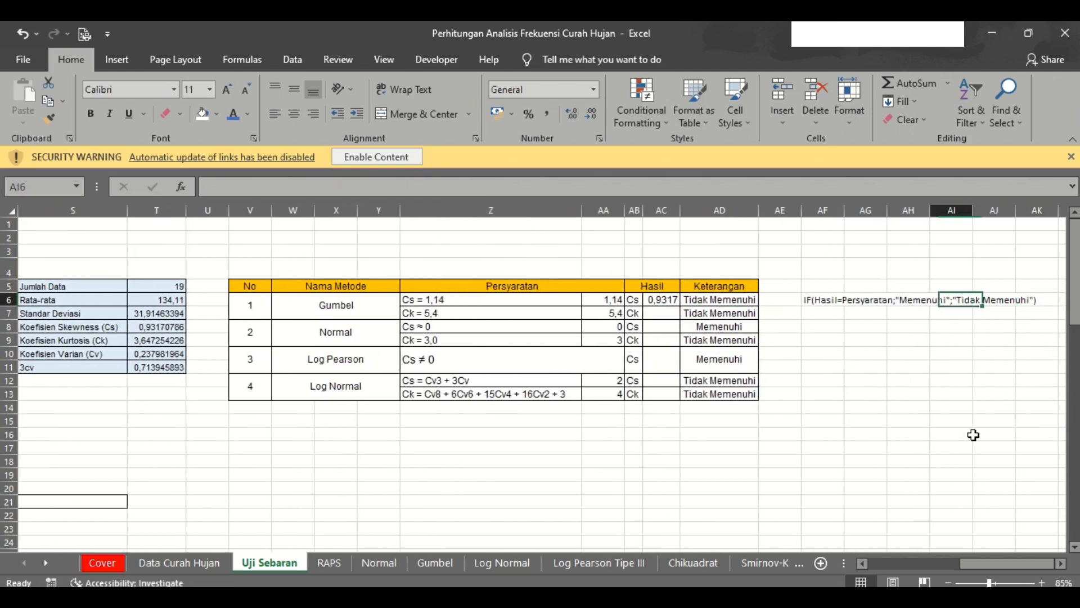
{"action": "key", "text": "Left"}
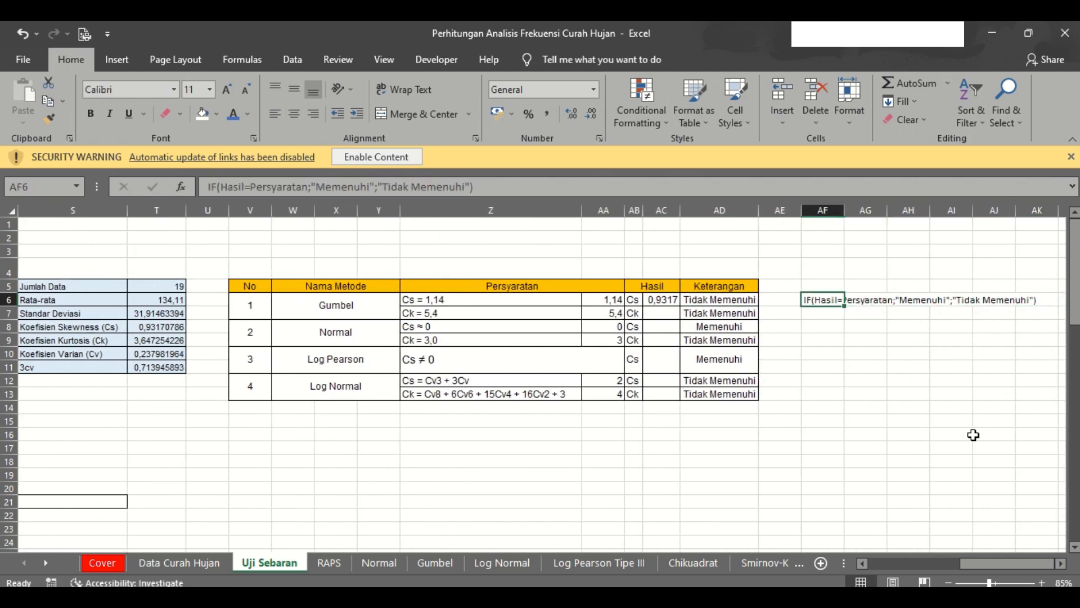
{"action": "key", "text": "Right"}
{"action": "key", "text": "Right"}
{"action": "key", "text": "Right"}
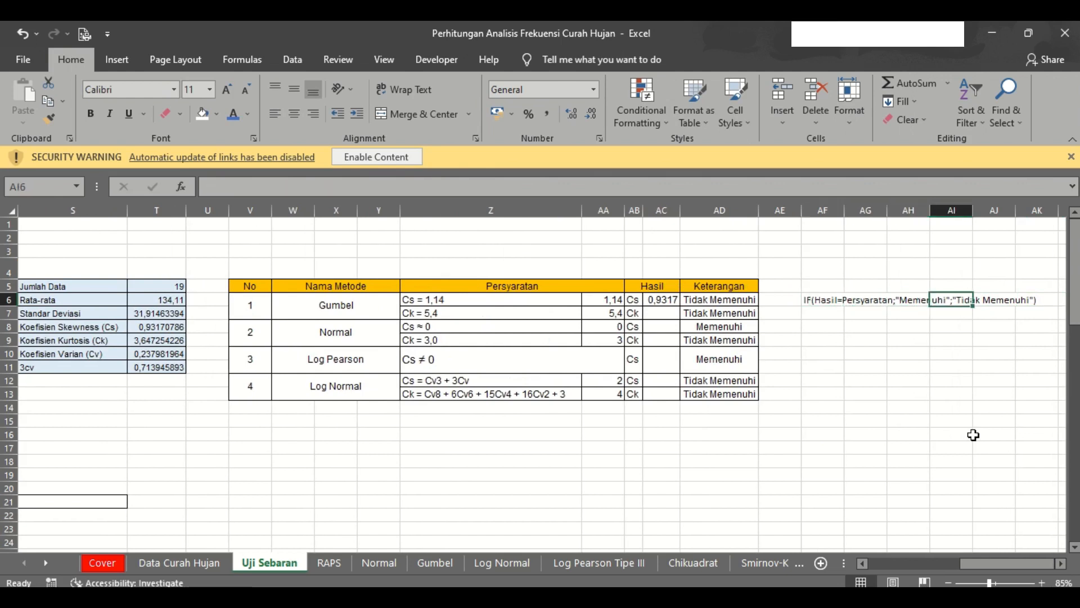
{"action": "key", "text": "Left"}
{"action": "key", "text": "Left"}
{"action": "key", "text": "Left"}
{"action": "key", "text": "Left"}
{"action": "key", "text": "Left"}
{"action": "key", "text": "Left"}
{"action": "key", "text": "Right"}
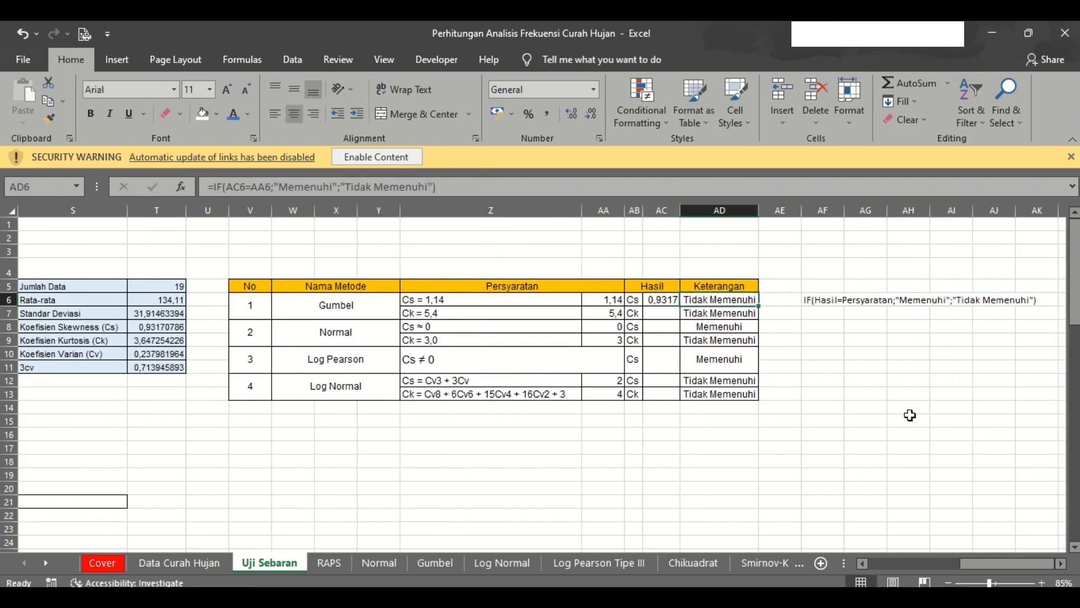
{"action": "key", "text": "F2"}
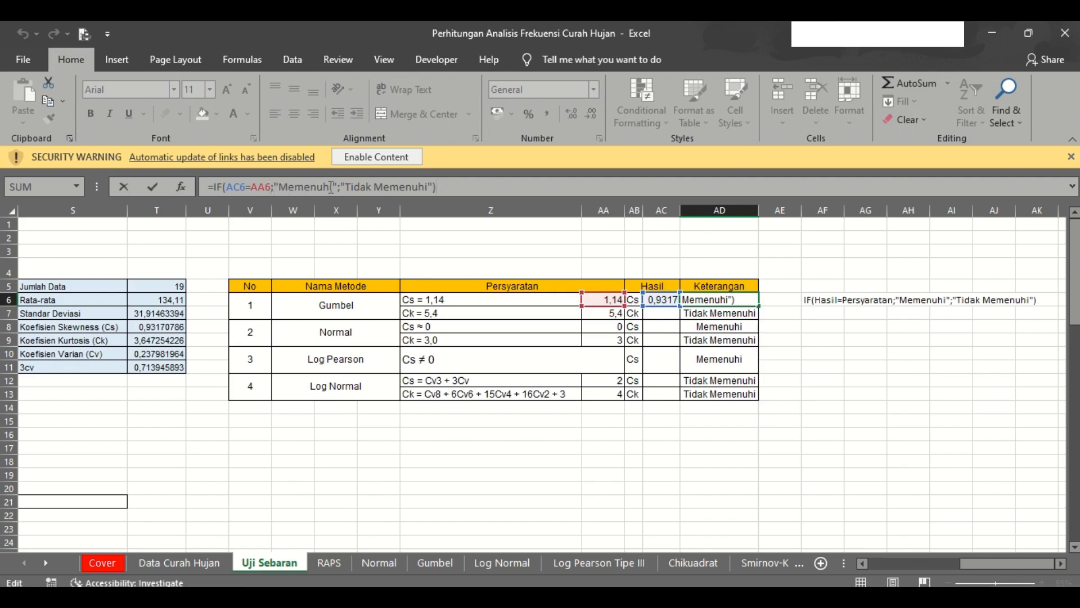
{"action": "key", "text": "Return"}
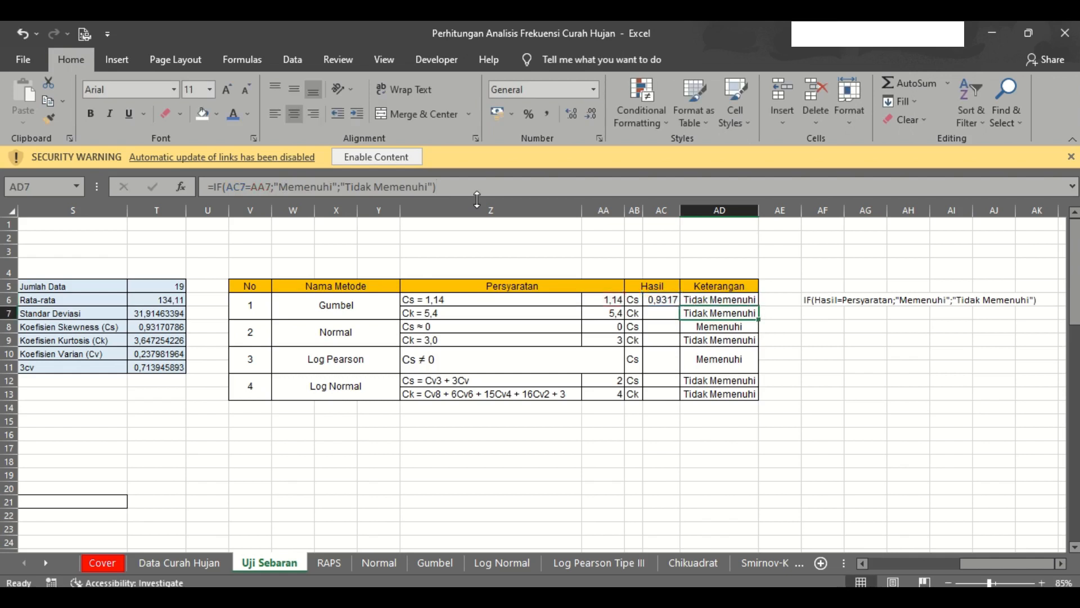
Step: Fill the Gumbel Ck result in AC7 with a reference to T8
{"action": "key", "text": "Left"}
{"action": "key", "text": "Left"}
{"action": "key", "text": "Right"}
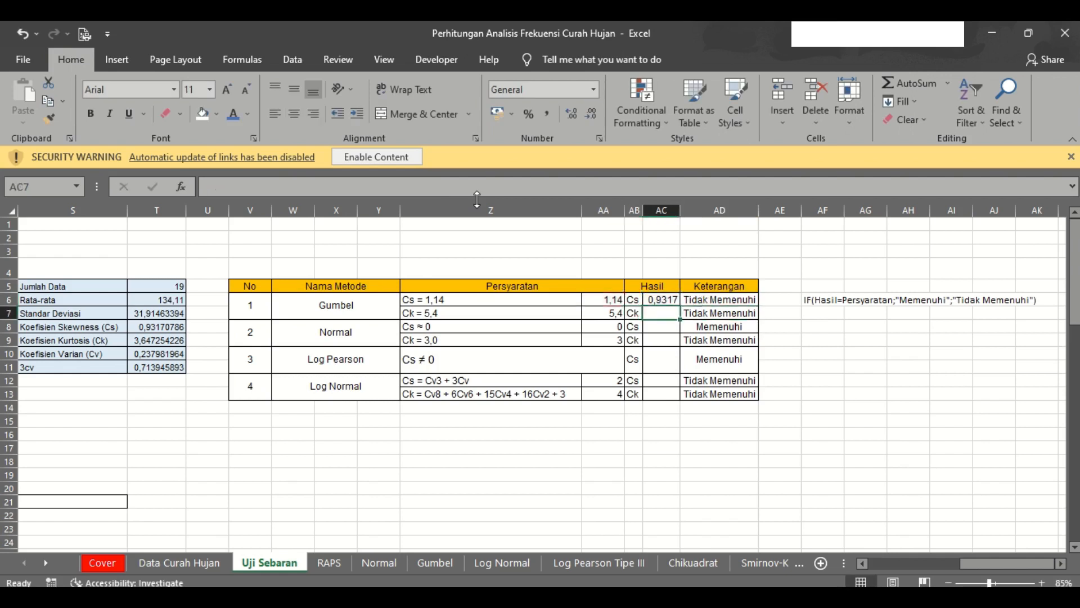
{"action": "key", "text": "Up"}
{"action": "key", "text": "Down"}
{"action": "type", "text": "="}
{"action": "key", "text": "Left"}
{"action": "key", "text": "Left"}
{"action": "key", "text": "Left"}
{"action": "key", "text": "Left"}
{"action": "key", "text": "Left"}
{"action": "key", "text": "Left"}
{"action": "key", "text": "Down"}
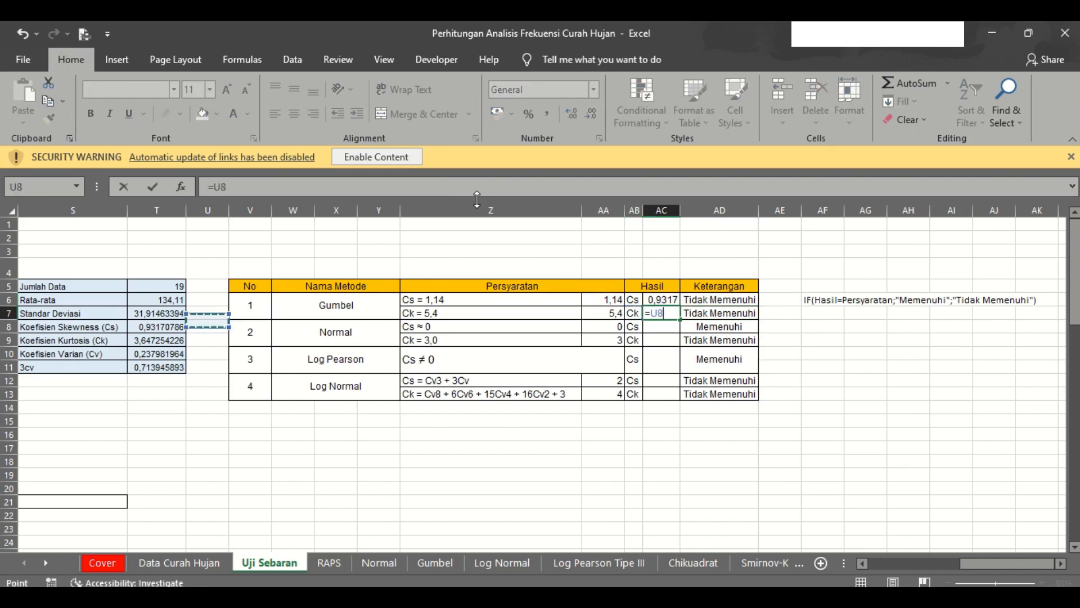
{"action": "key", "text": "Left"}
{"action": "key", "text": "Return"}
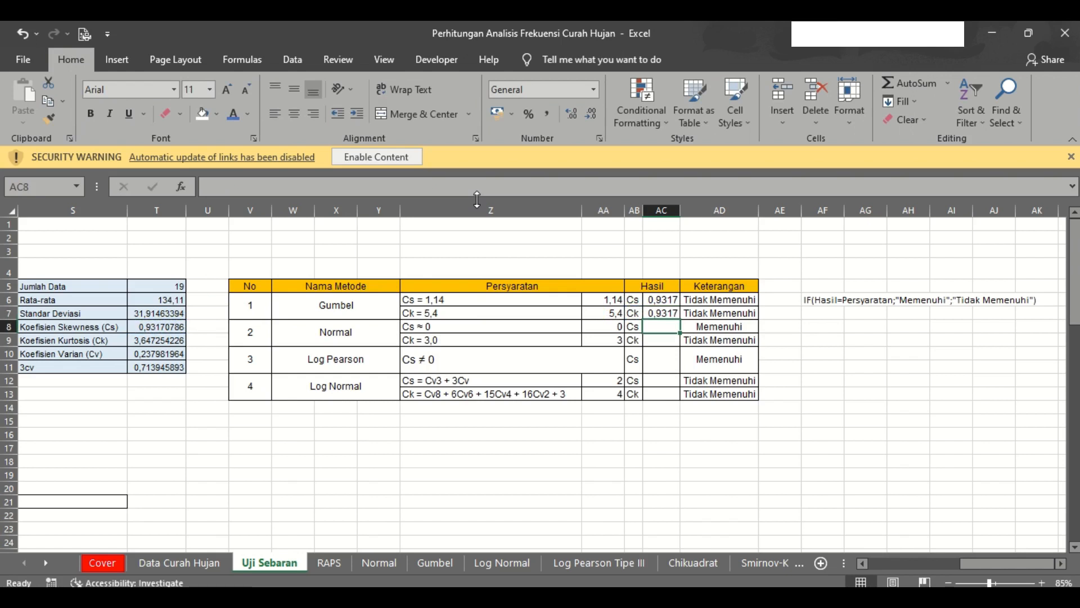
Step: Link the Normal method's Cs result in AC8 to the skewness coefficient in T8
{"action": "type", "text": "="}
{"action": "key", "text": "Left"}
{"action": "key", "text": "Left"}
{"action": "key", "text": "Left"}
{"action": "key", "text": "Left"}
{"action": "key", "text": "Left"}
{"action": "key", "text": "Left"}
{"action": "key", "text": "Left"}
{"action": "key", "text": "Left"}
{"action": "key", "text": "Left"}
{"action": "key", "text": "Left"}
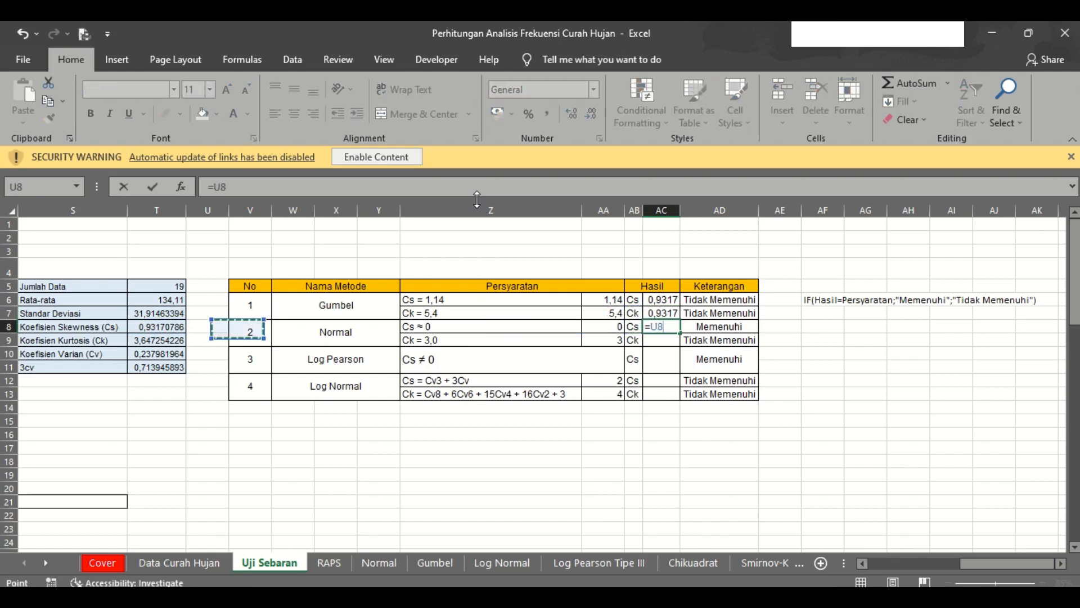
{"action": "key", "text": "Down"}
{"action": "key", "text": "Up"}
{"action": "key", "text": "Right"}
{"action": "key", "text": "Tab"}
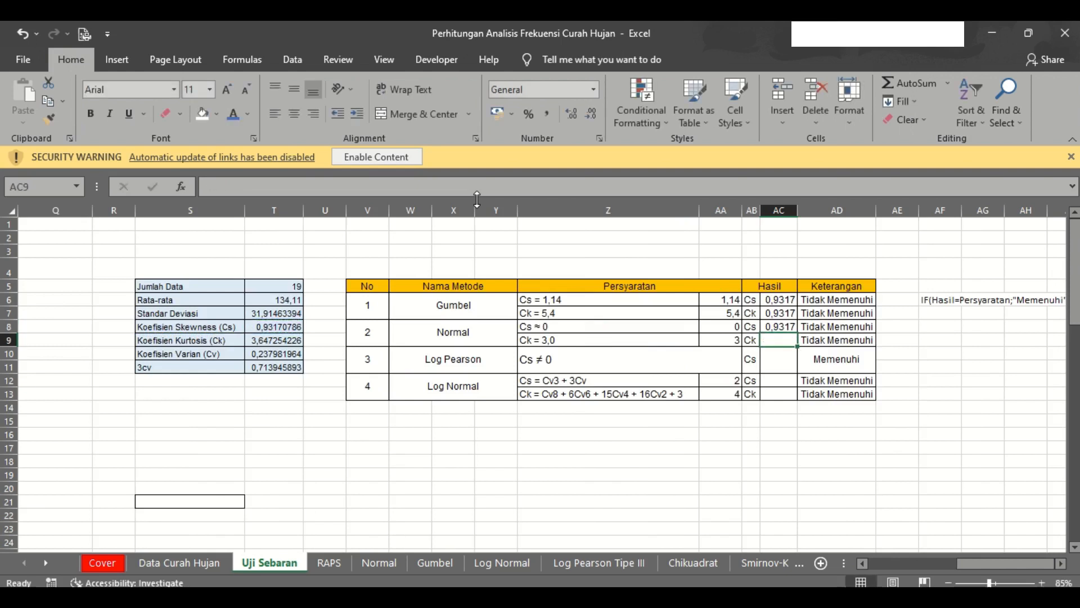
{"action": "key", "text": "Return"}
Step: Link the Normal method's Ck result in AC9 to the kurtosis coefficient with =T9
{"action": "type", "text": "="}
{"action": "key", "text": "Left"}
{"action": "key", "text": "Left"}
{"action": "key", "text": "Left"}
{"action": "key", "text": "Left"}
{"action": "key", "text": "Left"}
{"action": "key", "text": "Left"}
{"action": "key", "text": "Left"}
{"action": "key", "text": "Left"}
{"action": "key", "text": "Left"}
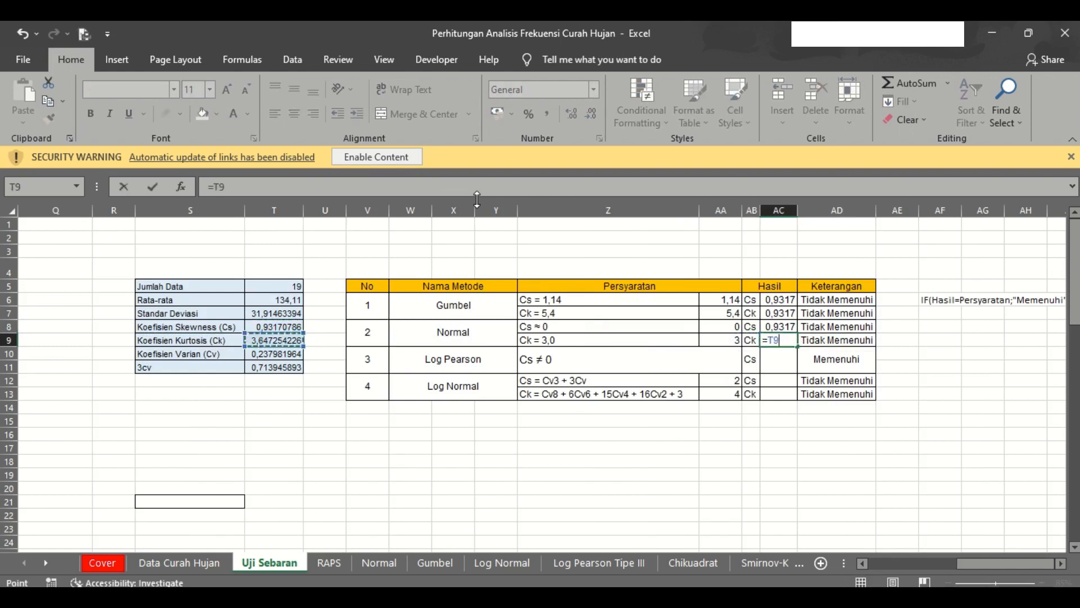
{"action": "key", "text": "Return"}
{"action": "key", "text": "Right"}
{"action": "key", "text": "Right"}
{"action": "key", "text": "Right"}
{"action": "key", "text": "Right"}
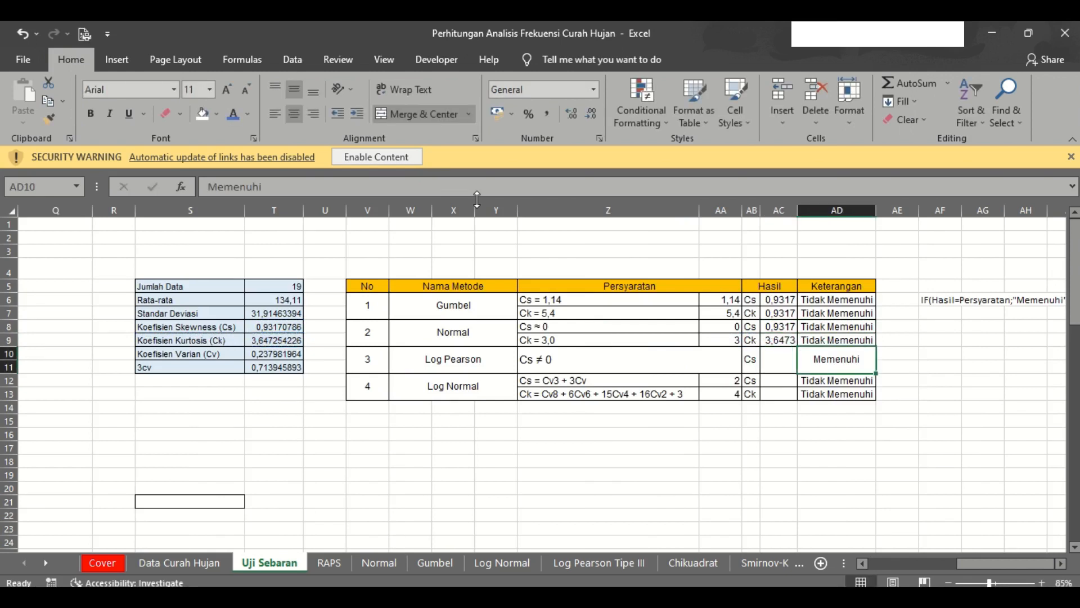
{"action": "key", "text": "Right"}
{"action": "key", "text": "Right"}
{"action": "key", "text": "Left"}
{"action": "key", "text": "Left"}
{"action": "key", "text": "Left"}
{"action": "key", "text": "Left"}
{"action": "key", "text": "Left"}
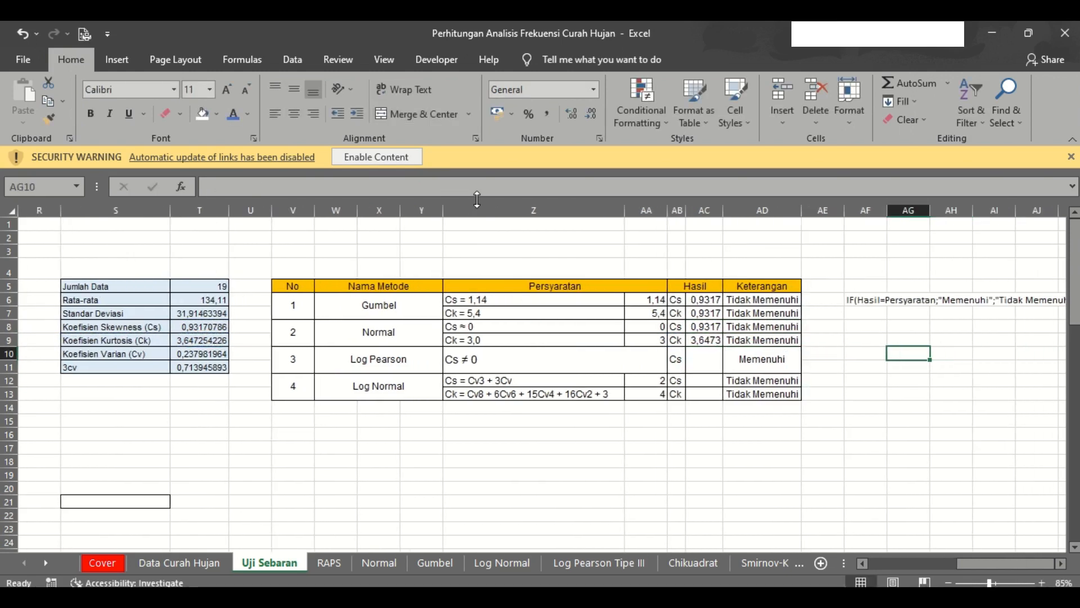
{"action": "key", "text": "Left"}
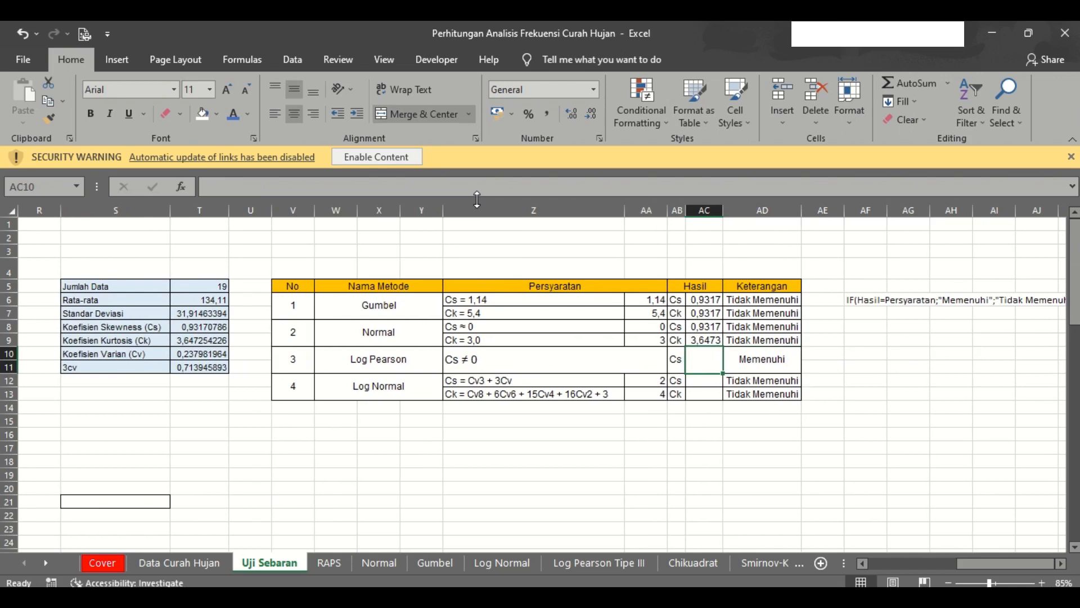
Step: Examine the second statistics table in S35:T40 to locate the skewness coefficient for the Log Pearson result
{"action": "key", "text": "Down"}
{"action": "key", "text": "Down"}
{"action": "key", "text": "Down"}
{"action": "key", "text": "Down"}
{"action": "key", "text": "Down"}
{"action": "key", "text": "Down"}
{"action": "key", "text": "Down"}
{"action": "key", "text": "Down"}
{"action": "key", "text": "Down"}
{"action": "key", "text": "Down"}
{"action": "key", "text": "Down"}
{"action": "key", "text": "Down"}
{"action": "key", "text": "Down"}
{"action": "key", "text": "Down"}
{"action": "key", "text": "Down"}
{"action": "key", "text": "Down"}
{"action": "key", "text": "Down"}
{"action": "key", "text": "Down"}
{"action": "key", "text": "Down"}
{"action": "key", "text": "Down"}
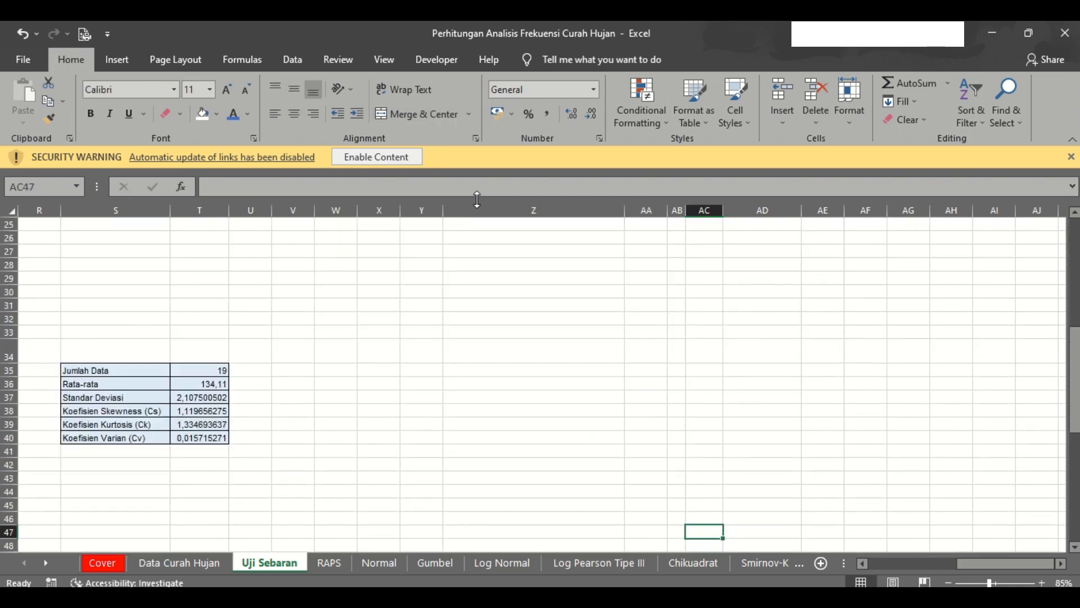
{"action": "key", "text": "Up"}
{"action": "key", "text": "Up"}
{"action": "key", "text": "Up"}
{"action": "key", "text": "Up"}
{"action": "key", "text": "Up"}
{"action": "key", "text": "Up"}
{"action": "key", "text": "Up"}
{"action": "key", "text": "Up"}
{"action": "key", "text": "Up"}
{"action": "key", "text": "Up"}
{"action": "key", "text": "Up"}
{"action": "key", "text": "Up"}
{"action": "key", "text": "Up"}
{"action": "key", "text": "Up"}
{"action": "key", "text": "Up"}
{"action": "key", "text": "Up"}
{"action": "key", "text": "Up"}
{"action": "key", "text": "Up"}
{"action": "key", "text": "Up"}
{"action": "key", "text": "Up"}
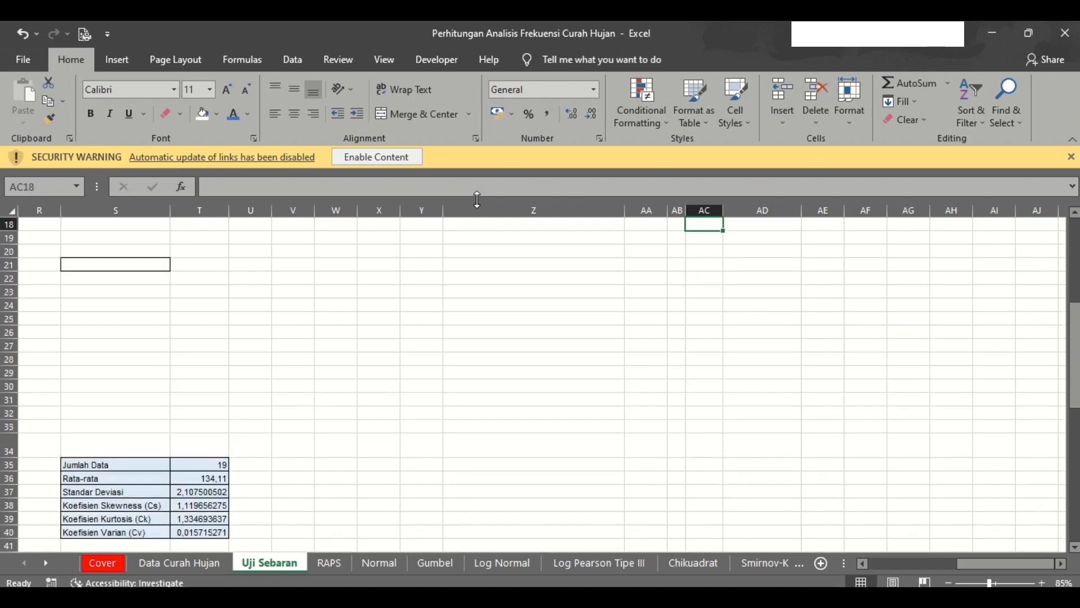
{"action": "key", "text": "Up"}
{"action": "key", "text": "Up"}
{"action": "key", "text": "Up"}
{"action": "key", "text": "Up"}
{"action": "key", "text": "Up"}
{"action": "key", "text": "Up"}
{"action": "key", "text": "Up"}
{"action": "key", "text": "Up"}
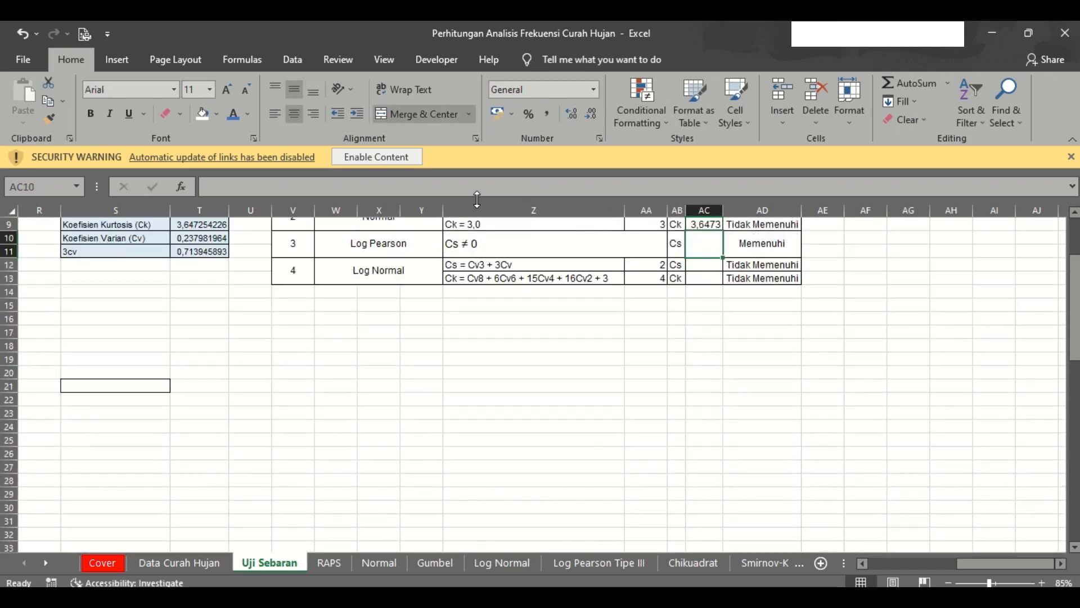
Step: Link the Log Pearson Cs result in AC10 to the second statistics table's skewness coefficient with =T38
{"action": "type", "text": "="}
{"action": "key", "text": "Down"}
{"action": "key", "text": "Down"}
{"action": "key", "text": "Down"}
{"action": "key", "text": "Down"}
{"action": "key", "text": "Down"}
{"action": "key", "text": "Down"}
{"action": "key", "text": "Down"}
{"action": "key", "text": "Down"}
{"action": "key", "text": "Down"}
{"action": "key", "text": "Down"}
{"action": "key", "text": "Down"}
{"action": "key", "text": "Down"}
{"action": "key", "text": "Down"}
{"action": "key", "text": "Down"}
{"action": "key", "text": "Down"}
{"action": "key", "text": "Down"}
{"action": "key", "text": "Down"}
{"action": "key", "text": "Down"}
{"action": "key", "text": "Down"}
{"action": "key", "text": "Down"}
{"action": "key", "text": "Left"}
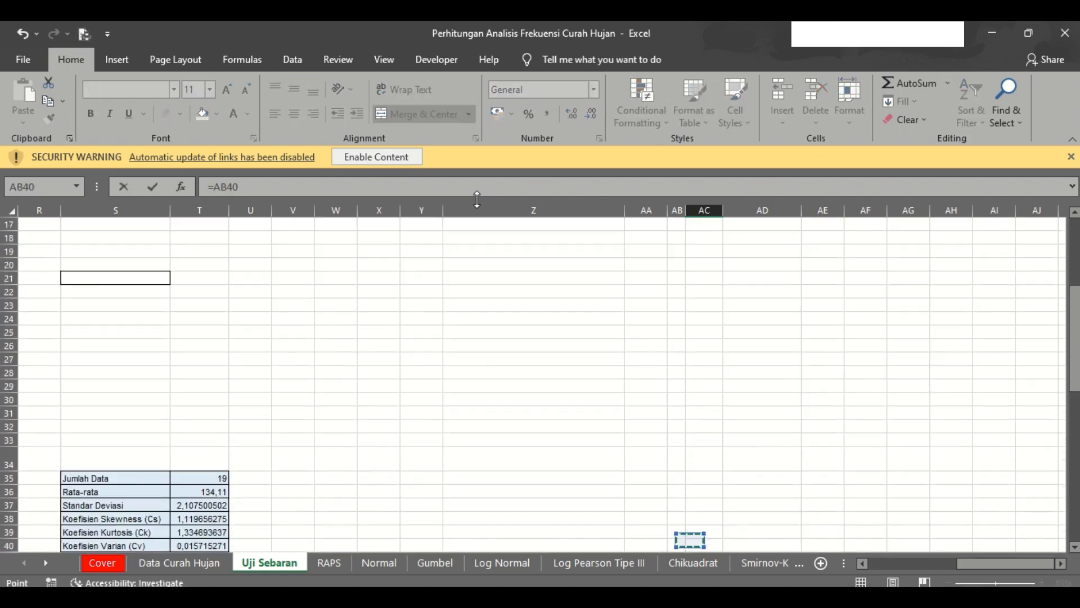
{"action": "key", "text": "Left"}
{"action": "key", "text": "Left"}
{"action": "key", "text": "Left"}
{"action": "key", "text": "Left"}
{"action": "key", "text": "Left"}
{"action": "key", "text": "Left"}
{"action": "key", "text": "Left"}
{"action": "key", "text": "Left"}
{"action": "key", "text": "Up"}
{"action": "key", "text": "Up"}
{"action": "key", "text": "Return"}
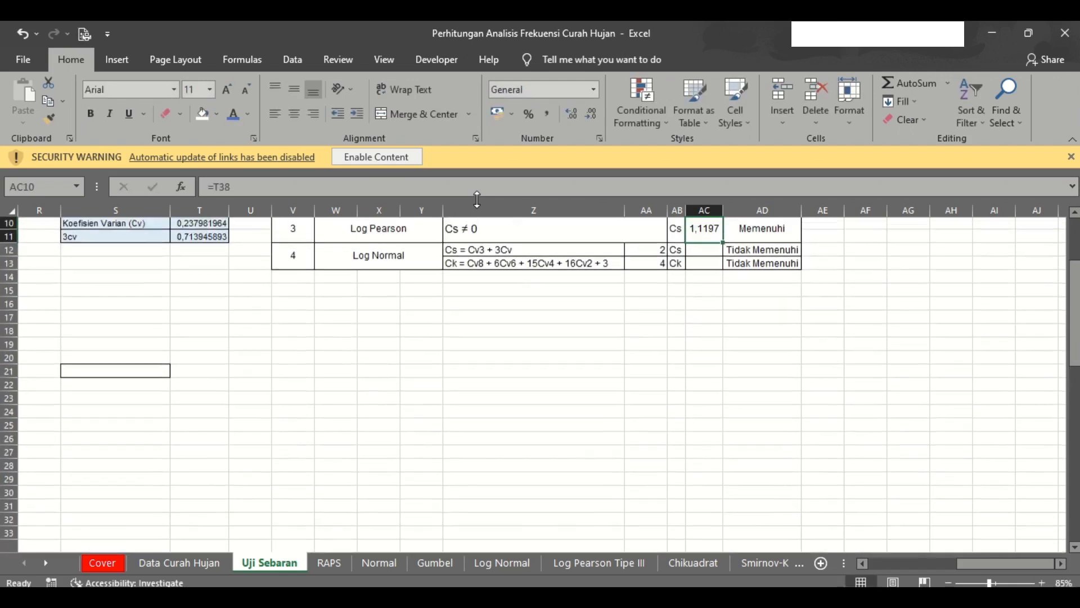
Step: Review the Hasil entries for the Gumbel, Normal and Log Pearson methods against their requirements
{"action": "key", "text": "Up"}
{"action": "key", "text": "Up"}
{"action": "key", "text": "Down"}
{"action": "key", "text": "Down"}
{"action": "key", "text": "Up"}
{"action": "key", "text": "Up"}
{"action": "key", "text": "Up"}
{"action": "key", "text": "Down"}
{"action": "key", "text": "Down"}
{"action": "key", "text": "Down"}
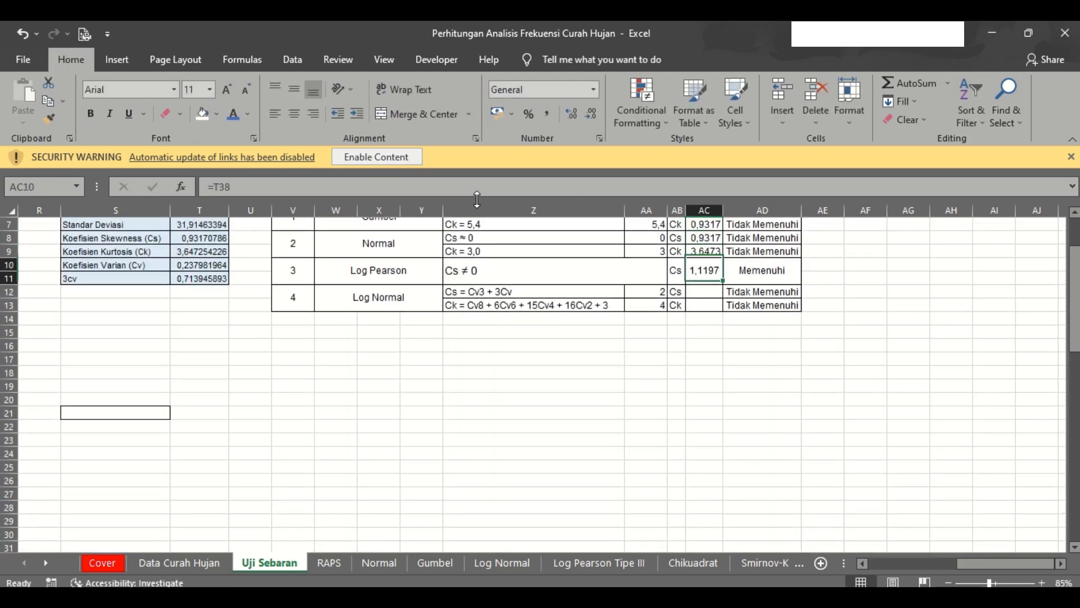
{"action": "key", "text": "Down"}
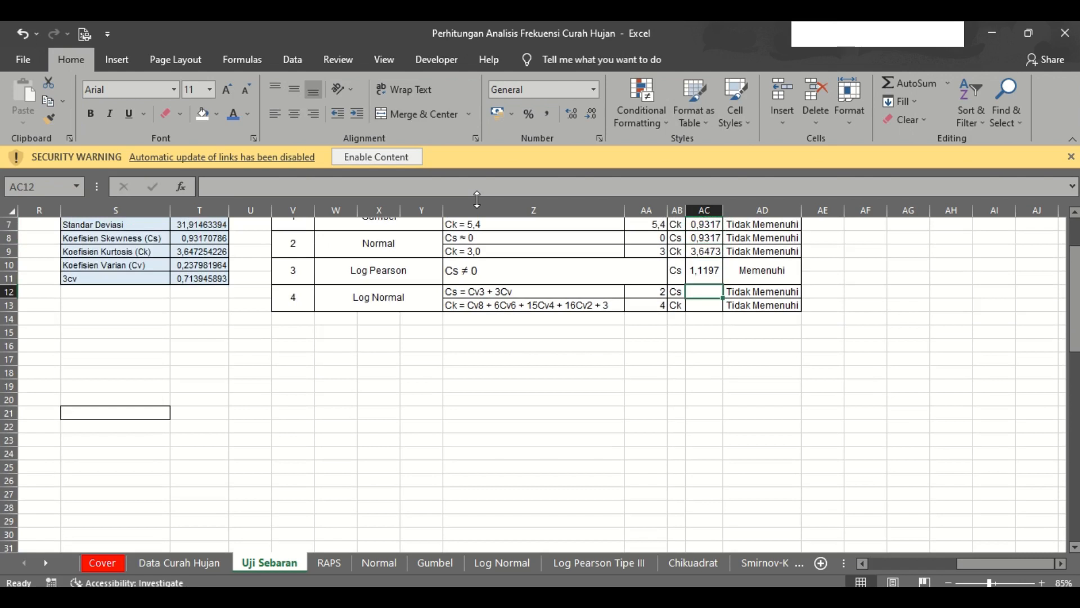
{"action": "key", "text": "Up"}
{"action": "key", "text": "Up"}
{"action": "key", "text": "Up"}
{"action": "key", "text": "Up"}
{"action": "key", "text": "Up"}
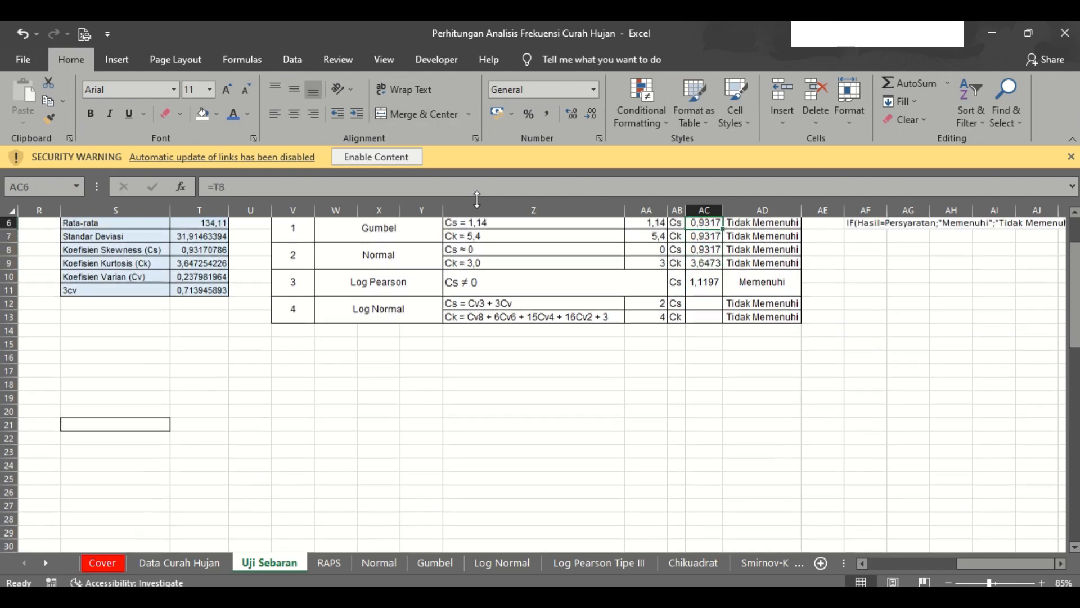
{"action": "key", "text": "Down"}
{"action": "key", "text": "Up"}
{"action": "key", "text": "Up"}
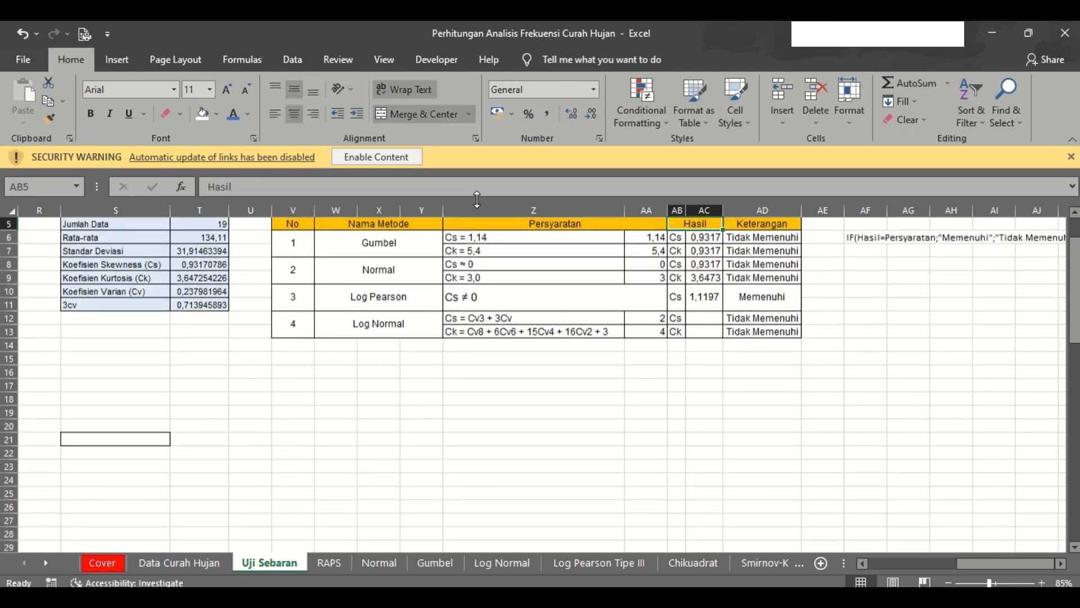
Step: Examine the IF formula in AD12 and the Log Normal Cs and Ck requirements in rows 12 and 13
{"action": "key", "text": "Down"}
{"action": "key", "text": "Down"}
{"action": "key", "text": "Down"}
{"action": "key", "text": "Down"}
{"action": "key", "text": "Down"}
{"action": "key", "text": "Down"}
{"action": "key", "text": "Right"}
{"action": "key", "text": "Right"}
{"action": "key", "text": "Right"}
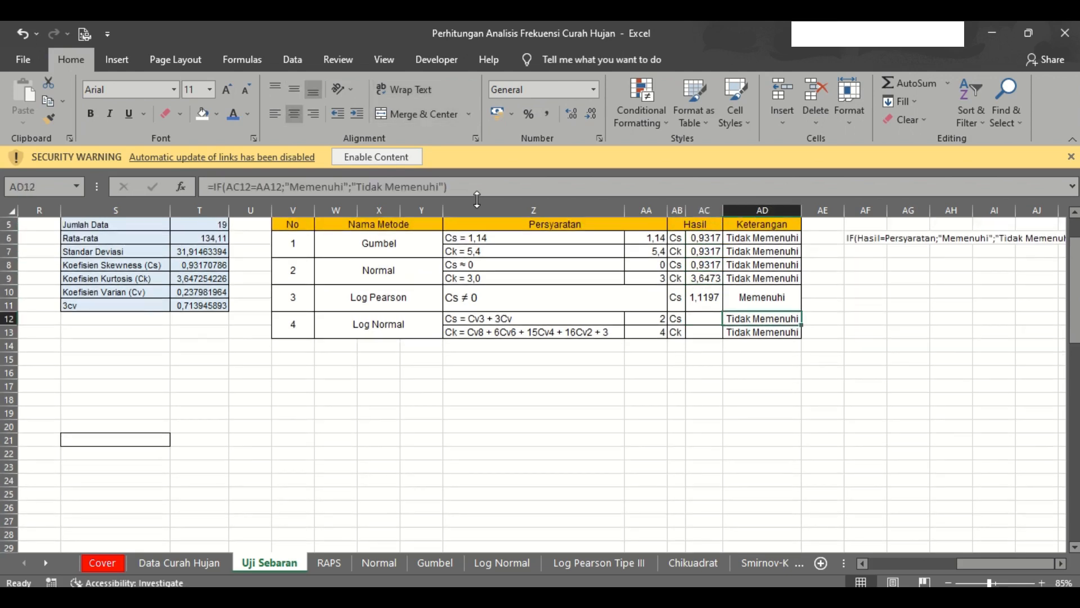
{"action": "key", "text": "Left"}
{"action": "key", "text": "Left"}
{"action": "key", "text": "Left"}
{"action": "key", "text": "Left"}
{"action": "key", "text": "Down"}
{"action": "key", "text": "Left"}
{"action": "key", "text": "Left"}
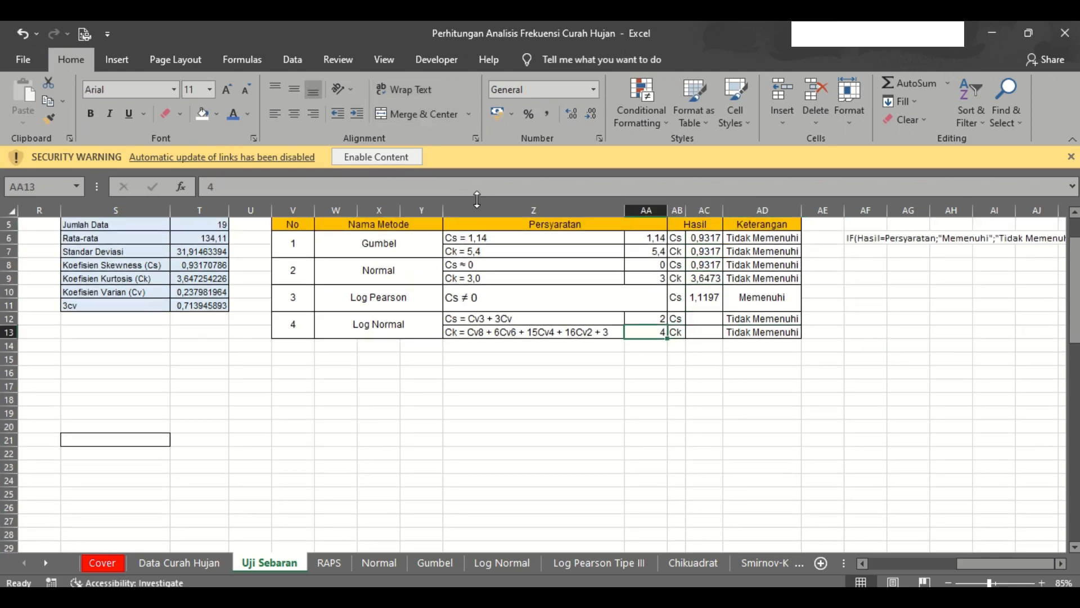
{"action": "key", "text": "Down"}
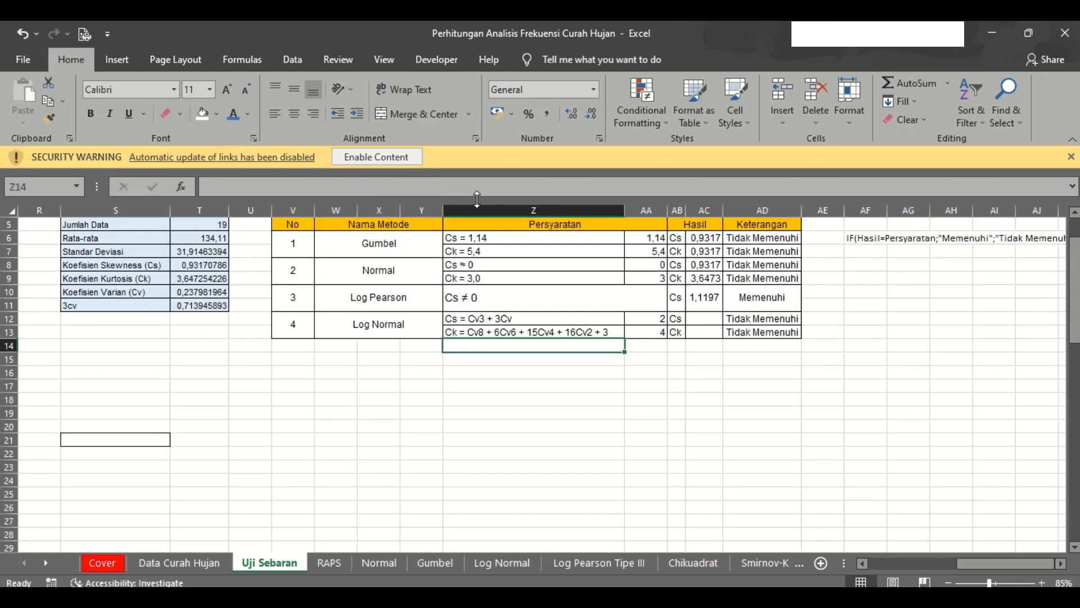
{"action": "type", "text": "="}
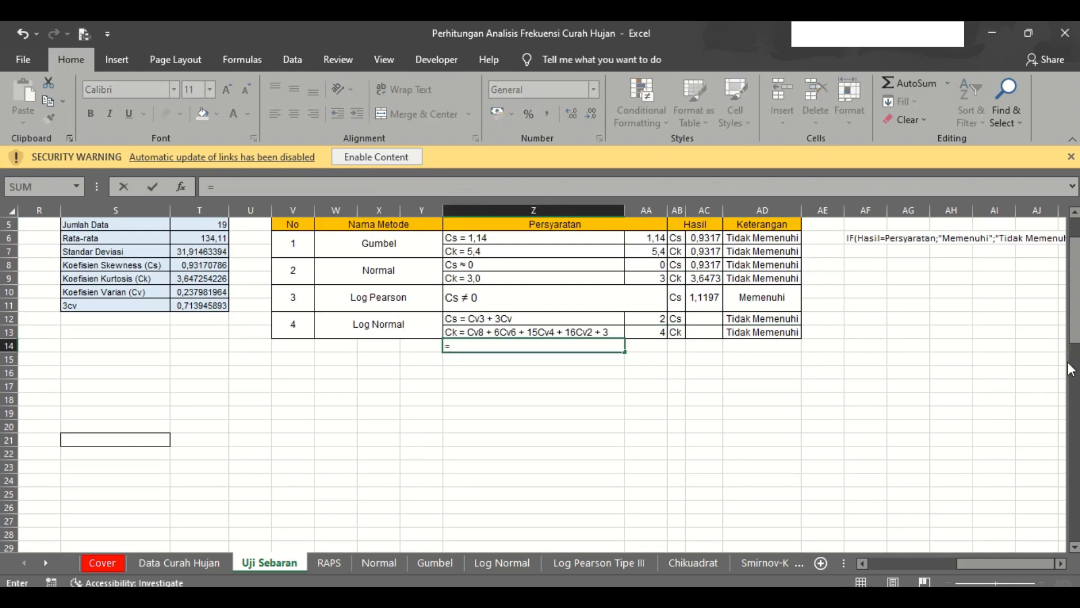
{"action": "scroll", "coordinate": [1066, 360], "scroll_direction": "down", "scroll_amount": 8}
{"action": "left_click", "coordinate": [190, 381]}
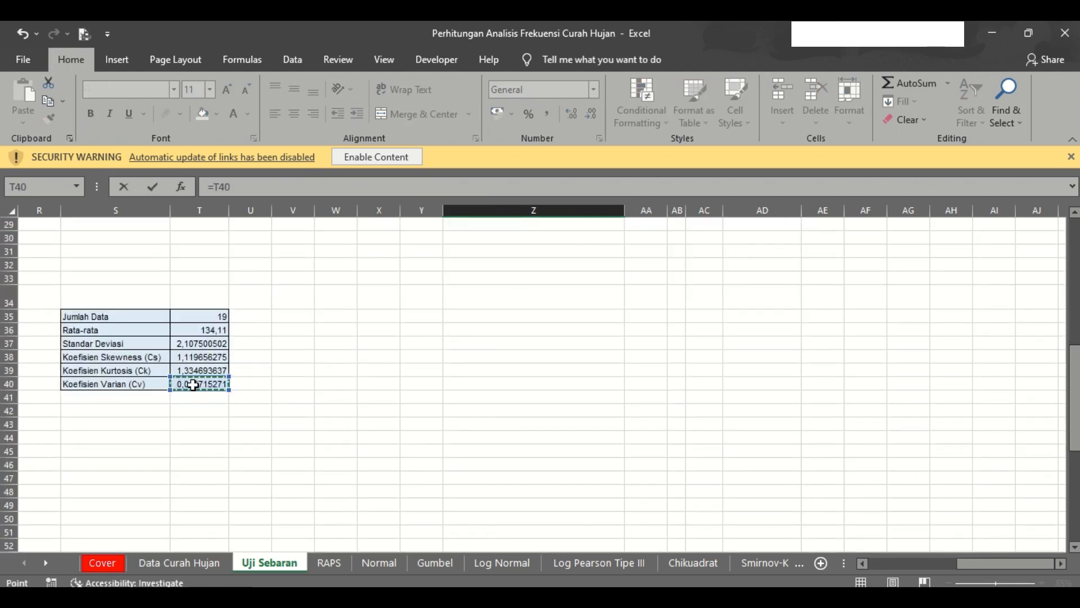
{"action": "type", "text": "^3+"}
{"action": "scroll", "coordinate": [1076, 277], "scroll_direction": "up", "scroll_amount": 8}
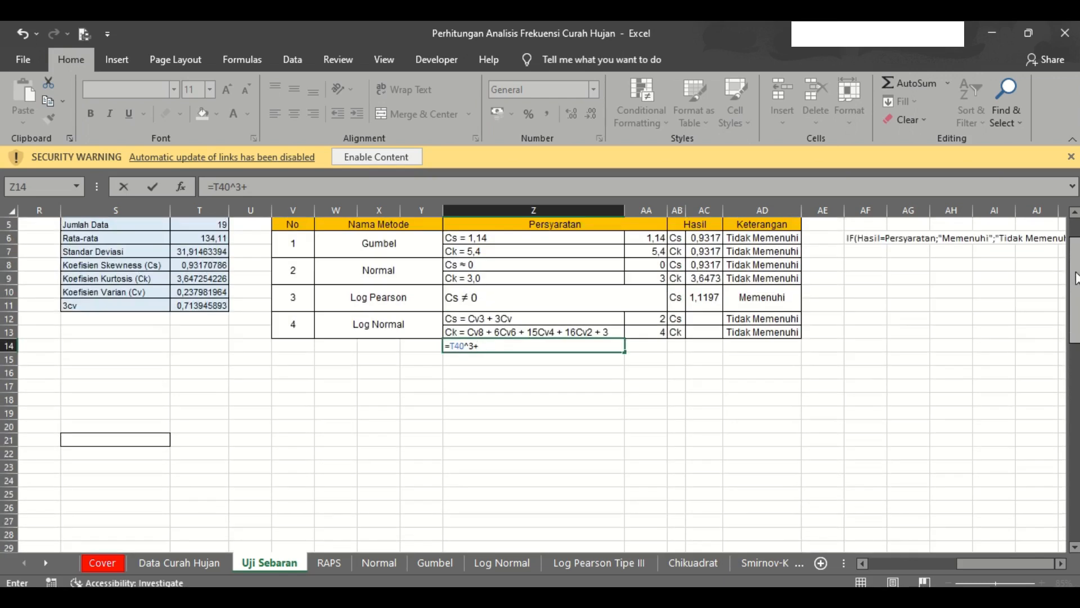
{"action": "key", "text": "Escape"}
Step: Copy the 3cv row from S11:T11 to S41:T41 beneath the second statistics table and check its formula in T41
{"action": "left_click", "coordinate": [102, 308]}
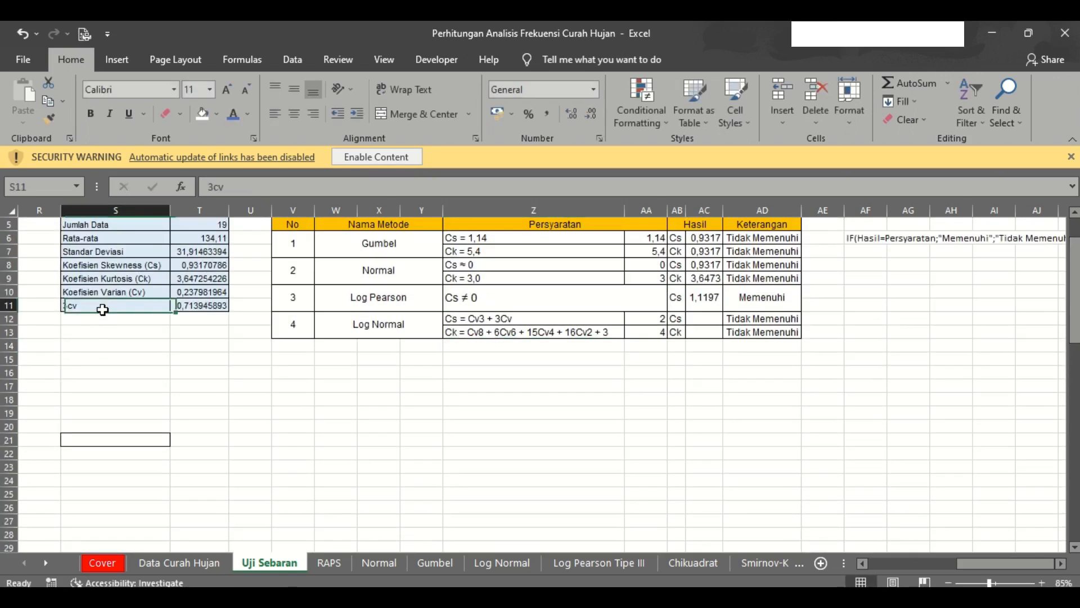
{"action": "key", "text": "shift+Right"}
{"action": "key", "text": "ctrl+c"}
{"action": "key", "text": "Down"}
{"action": "key", "text": "Down"}
{"action": "key", "text": "Down"}
{"action": "key", "text": "Down"}
{"action": "key", "text": "Down"}
{"action": "key", "text": "Down"}
{"action": "key", "text": "Down"}
{"action": "key", "text": "Down"}
{"action": "key", "text": "Down"}
{"action": "key", "text": "Down"}
{"action": "key", "text": "Down"}
{"action": "key", "text": "Down"}
{"action": "key", "text": "Down"}
{"action": "key", "text": "Down"}
{"action": "key", "text": "Down"}
{"action": "key", "text": "Down"}
{"action": "key", "text": "Down"}
{"action": "key", "text": "Down"}
{"action": "key", "text": "Down"}
{"action": "key", "text": "Down"}
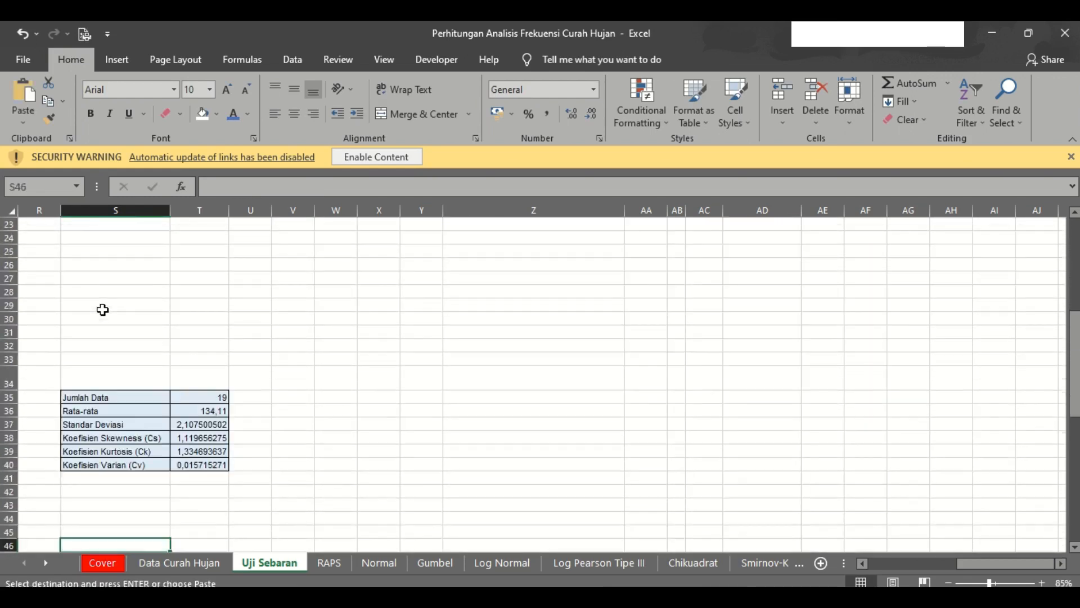
{"action": "key", "text": "Up"}
{"action": "key", "text": "Up"}
{"action": "key", "text": "Up"}
{"action": "key", "text": "Up"}
{"action": "key", "text": "Up"}
{"action": "key", "text": "ctrl+v"}
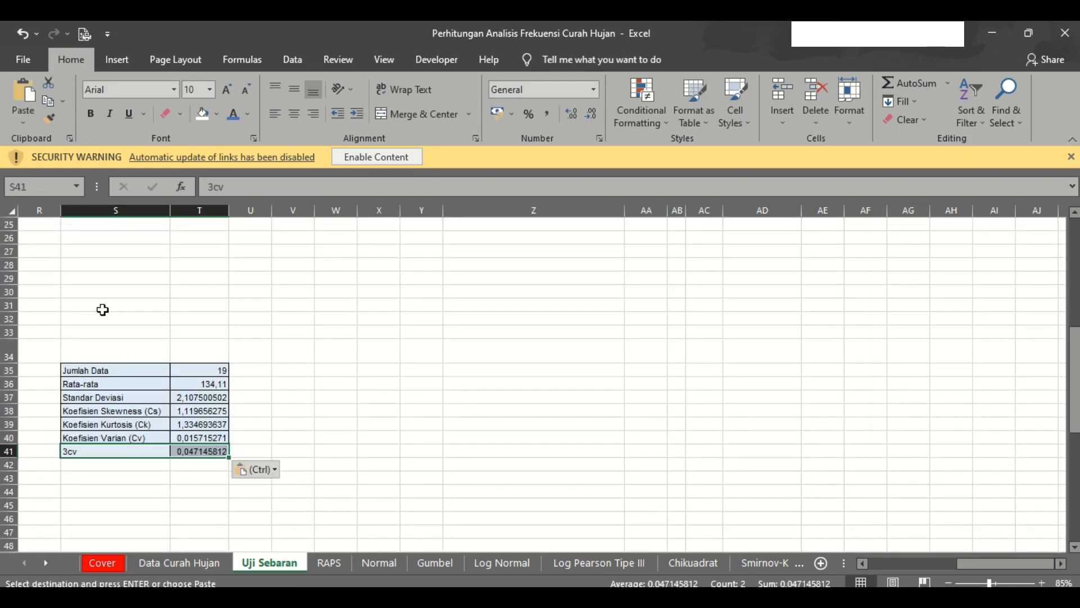
{"action": "key", "text": "Escape"}
{"action": "key", "text": "Right"}
{"action": "key", "text": "F2"}
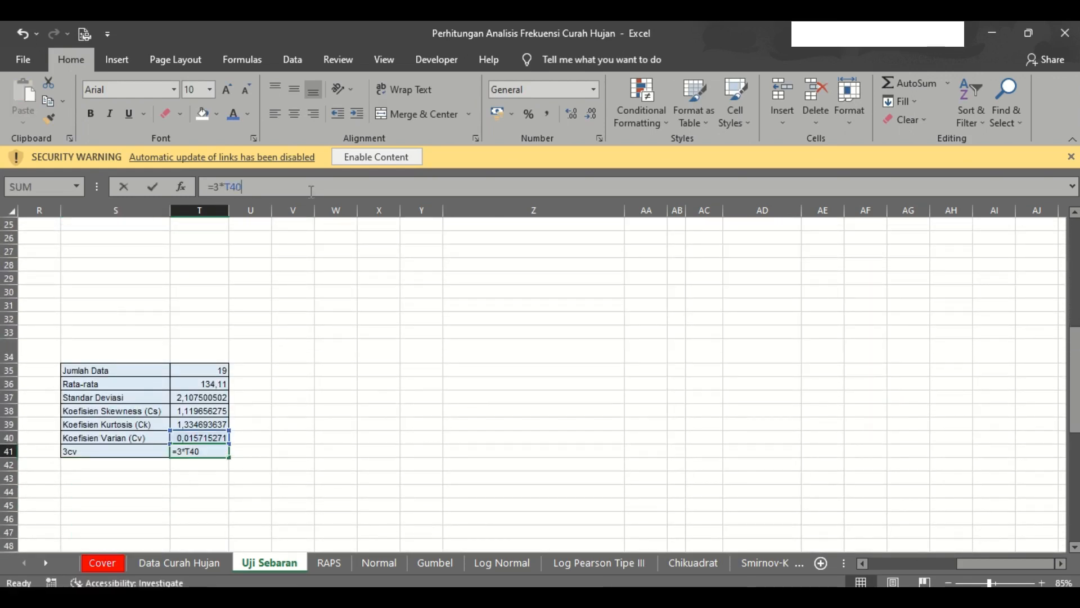
{"action": "key", "text": "Escape"}
Step: Calculate the Log Normal Cs in Z14 from the second statistics table with =T40^3+T41
{"action": "scroll", "coordinate": [670, 379], "scroll_direction": "up", "scroll_amount": 8}
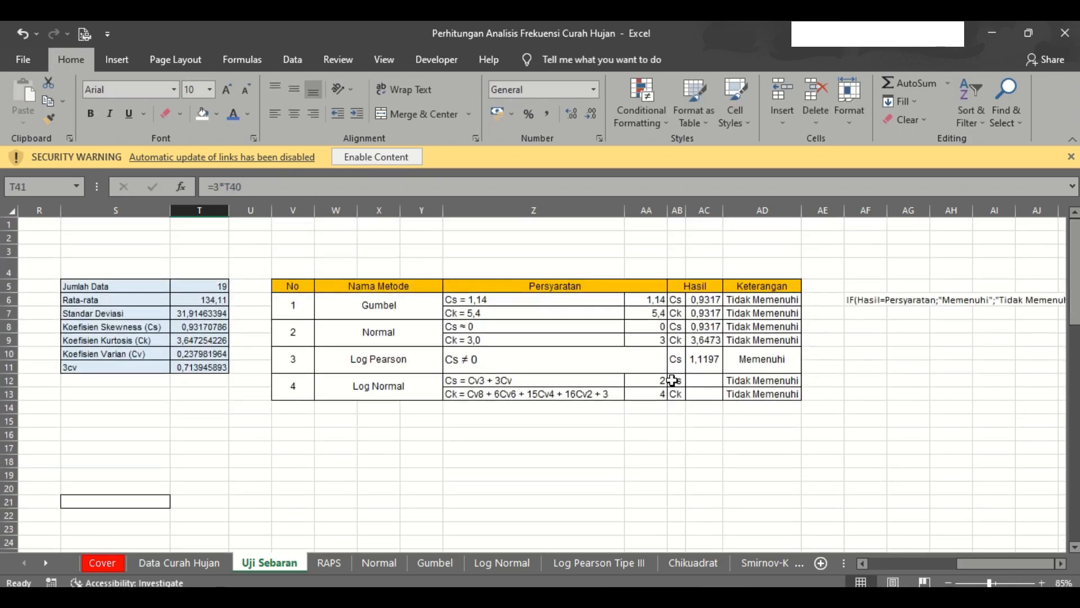
{"action": "left_click", "coordinate": [522, 408]}
{"action": "type", "text": "="}
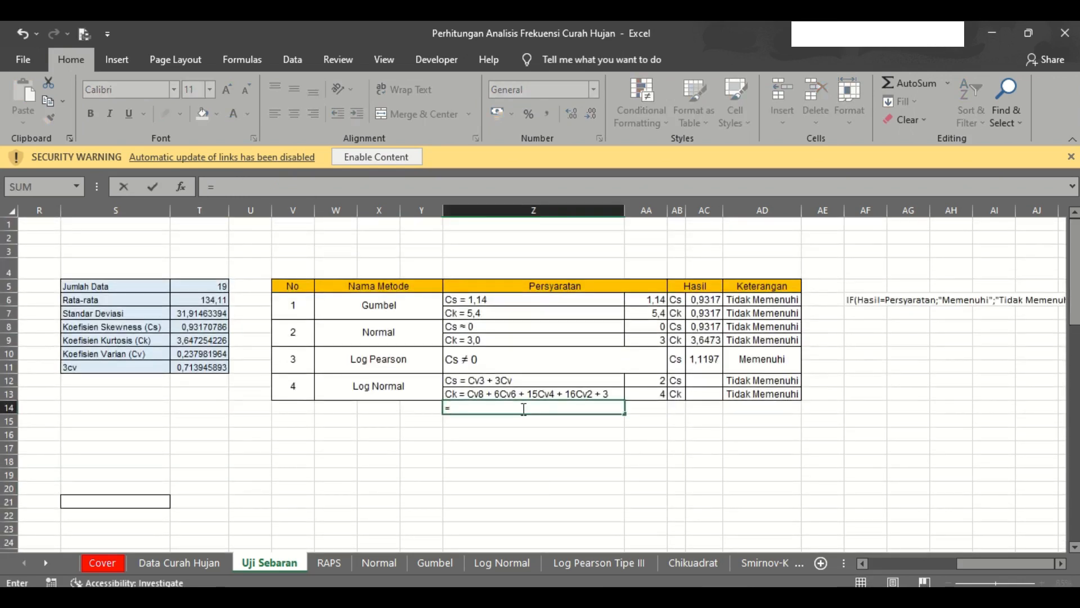
{"action": "scroll", "coordinate": [419, 504], "scroll_direction": "down", "scroll_amount": 8}
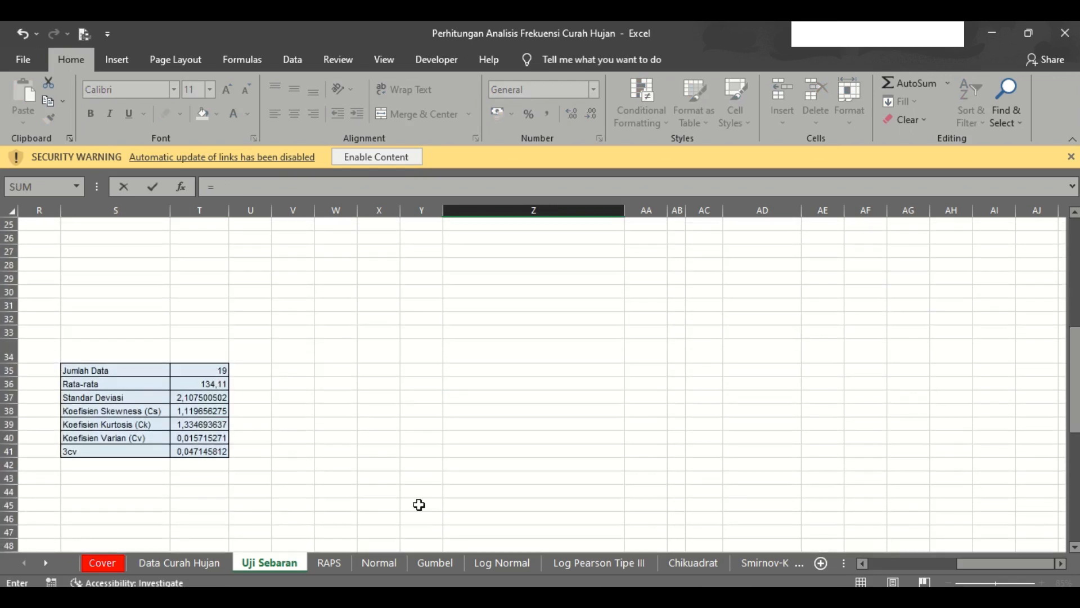
{"action": "left_click", "coordinate": [188, 436]}
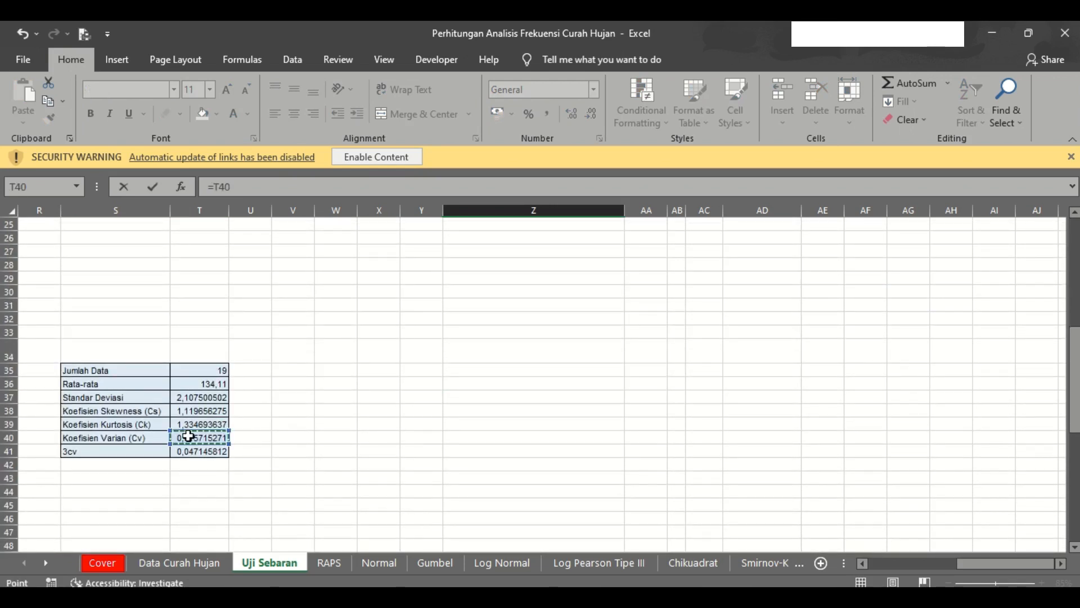
{"action": "type", "text": "^3"}
{"action": "left_click", "coordinate": [1075, 293]}
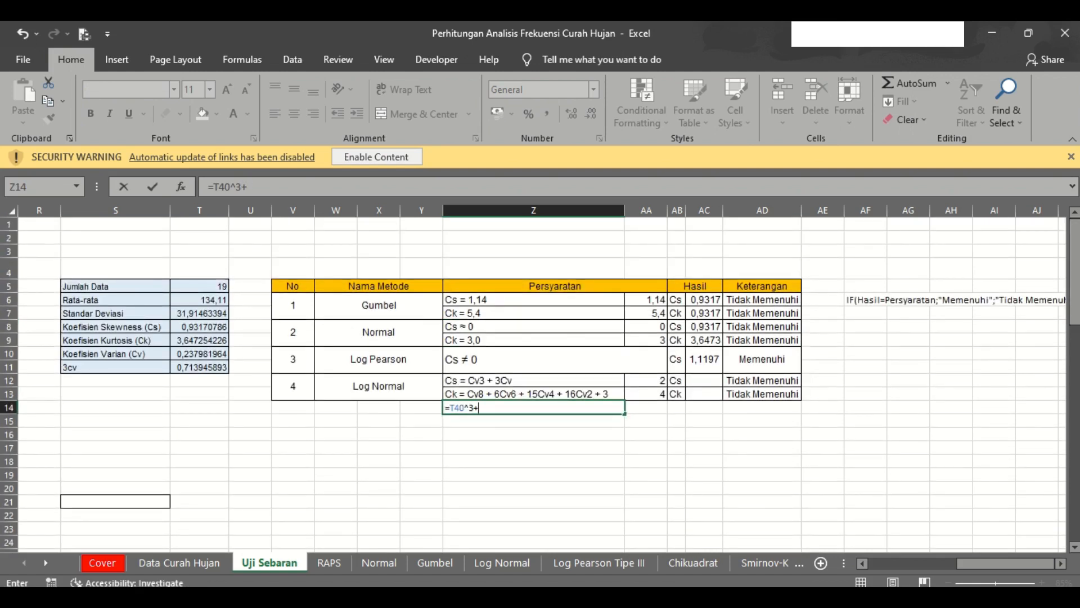
{"action": "left_click", "coordinate": [1075, 533]}
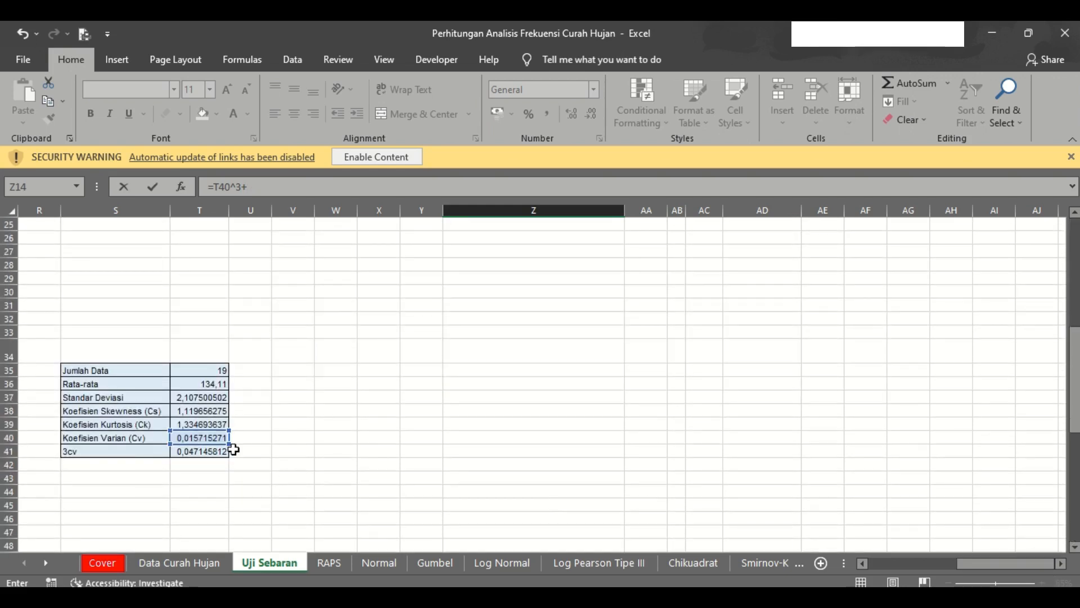
{"action": "left_click", "coordinate": [218, 450]}
{"action": "key", "text": "Return"}
Step: Link the Log Normal Cs result in AC12 to the calculated value in Z14
{"action": "key", "text": "Up"}
{"action": "key", "text": "Up"}
{"action": "key", "text": "Up"}
{"action": "key", "text": "Up"}
{"action": "key", "text": "Up"}
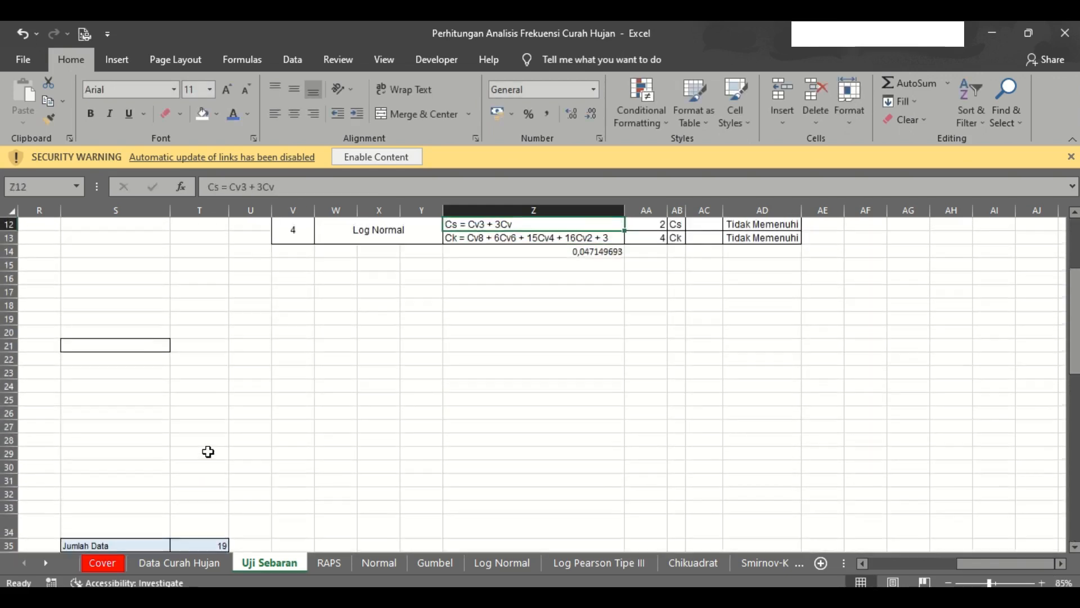
{"action": "key", "text": "Down"}
{"action": "key", "text": "Down"}
{"action": "key", "text": "Down"}
{"action": "key", "text": "Right"}
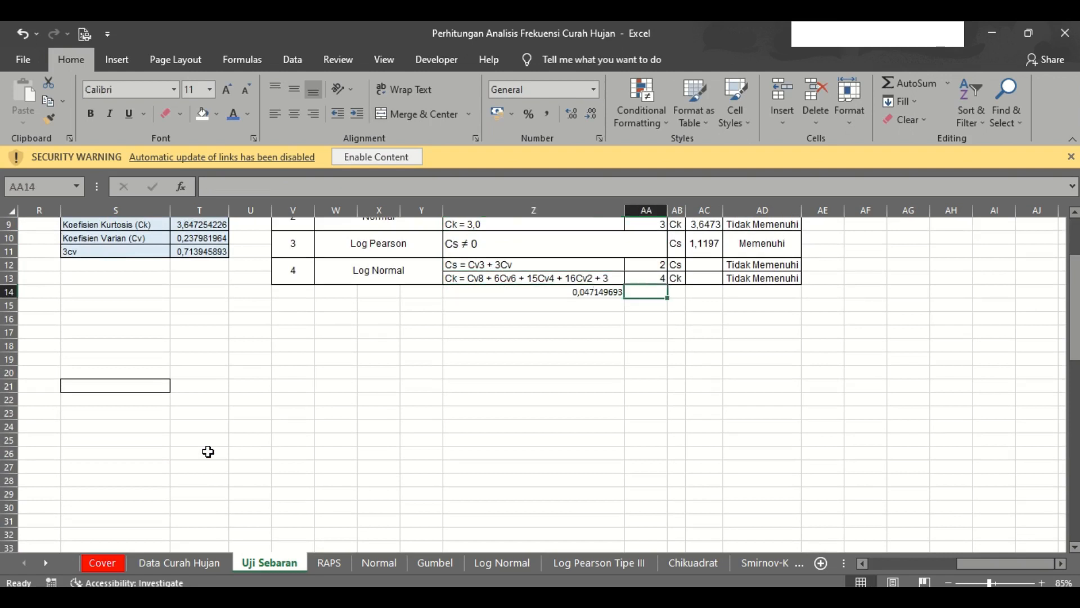
{"action": "key", "text": "Right"}
{"action": "key", "text": "Up"}
{"action": "key", "text": "Up"}
{"action": "key", "text": "Up"}
{"action": "key", "text": "Right"}
{"action": "key", "text": "Down"}
{"action": "key", "text": "Down"}
{"action": "type", "text": "="}
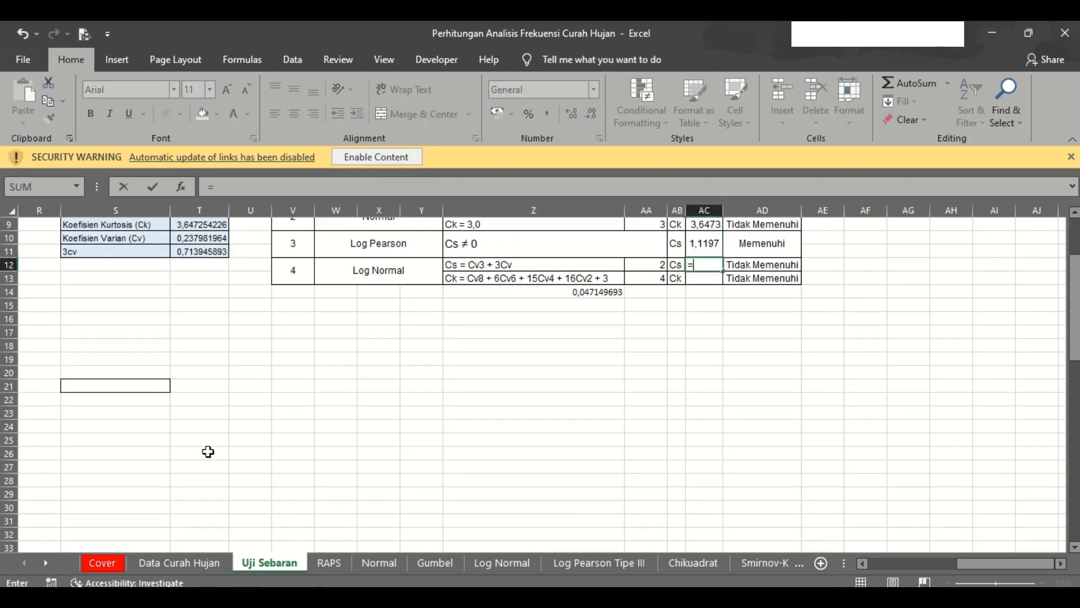
{"action": "key", "text": "Left"}
{"action": "key", "text": "Down"}
{"action": "key", "text": "Left"}
{"action": "key", "text": "Left"}
{"action": "key", "text": "Return"}
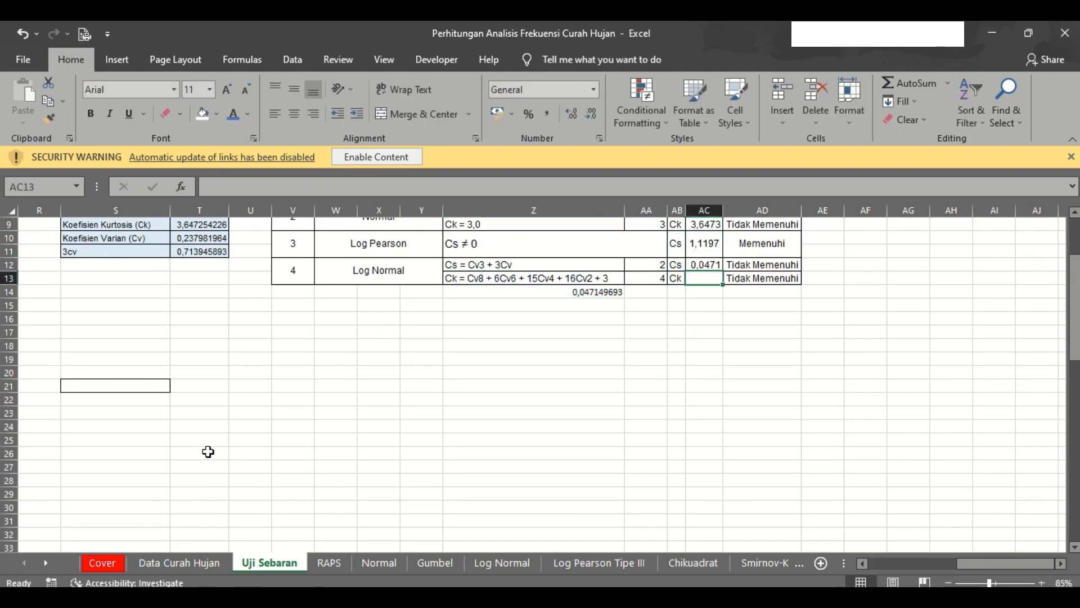
Step: Label the helper calculations below the requirements table with cs in Y14 and ck in Y15
{"action": "key", "text": "Left"}
{"action": "key", "text": "Left"}
{"action": "key", "text": "Left"}
{"action": "key", "text": "Down"}
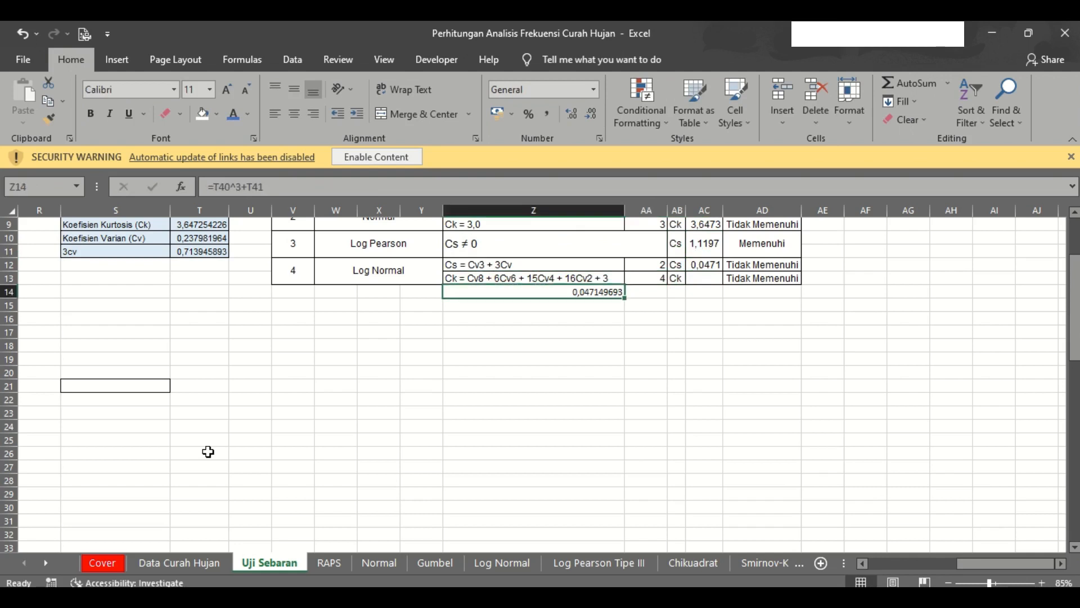
{"action": "key", "text": "Left"}
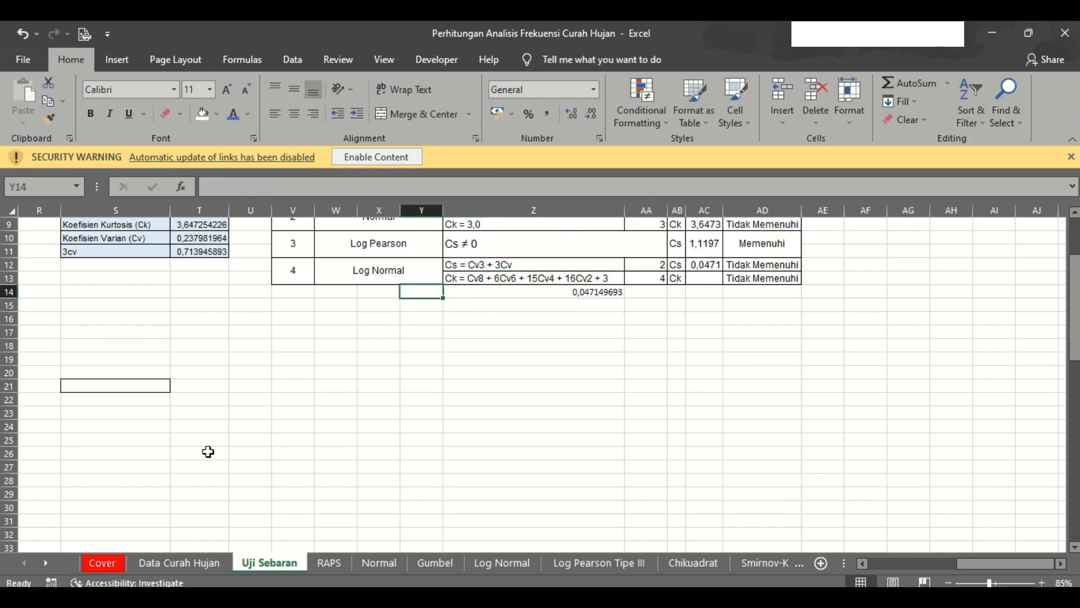
{"action": "type", "text": "cs"}
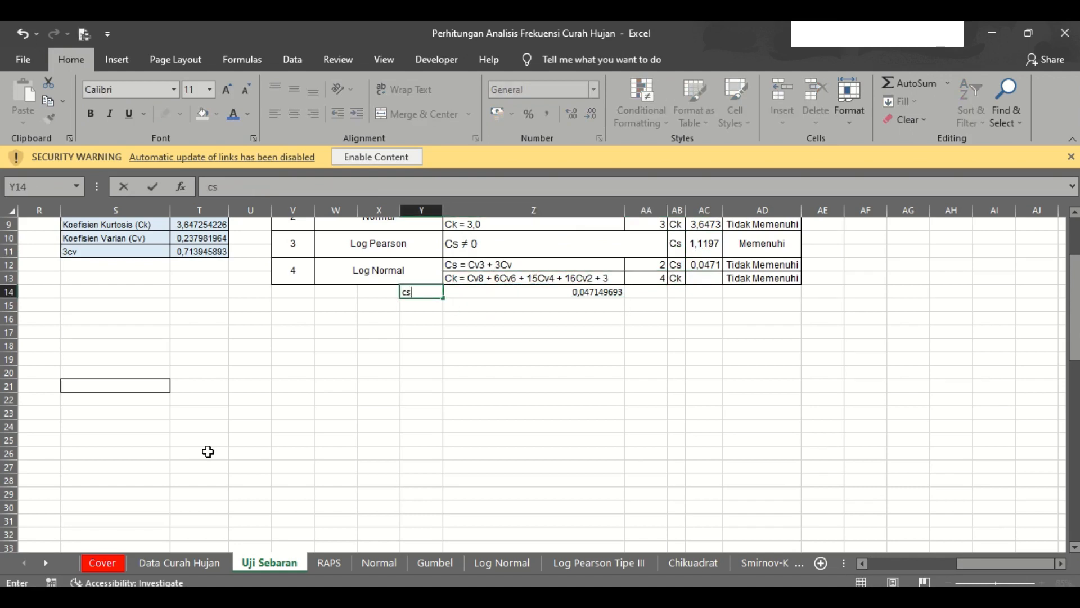
{"action": "key", "text": "Return"}
{"action": "type", "text": "ck"}
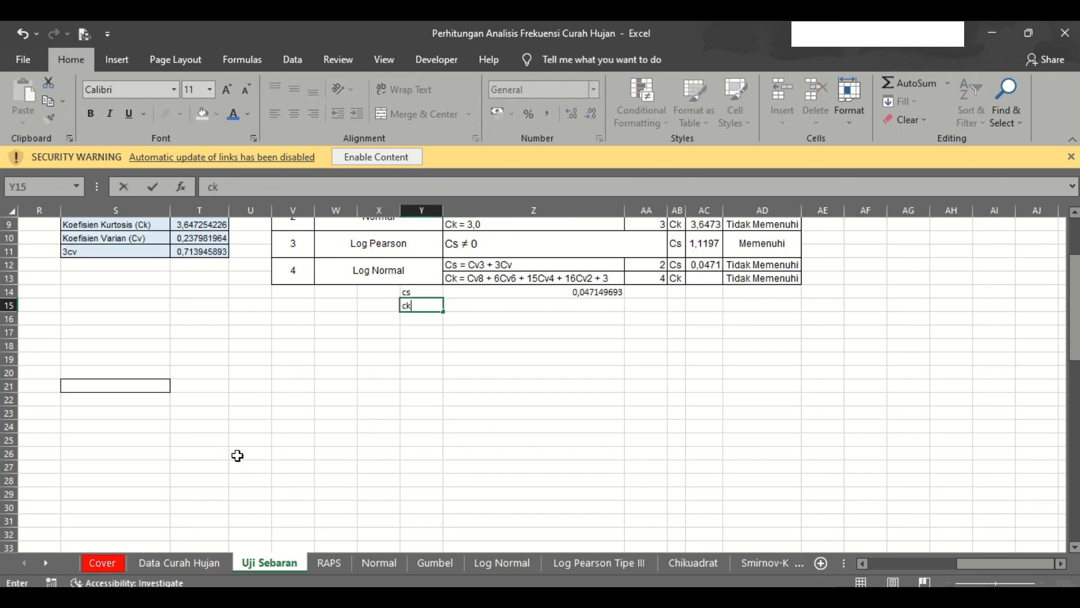
Step: Calculate the Log Normal Ck in Z15 with =T40^8+6*T40^6+15*T40^4+16*T40^2+3
{"action": "key", "text": "Right"}
{"action": "type", "text": "="}
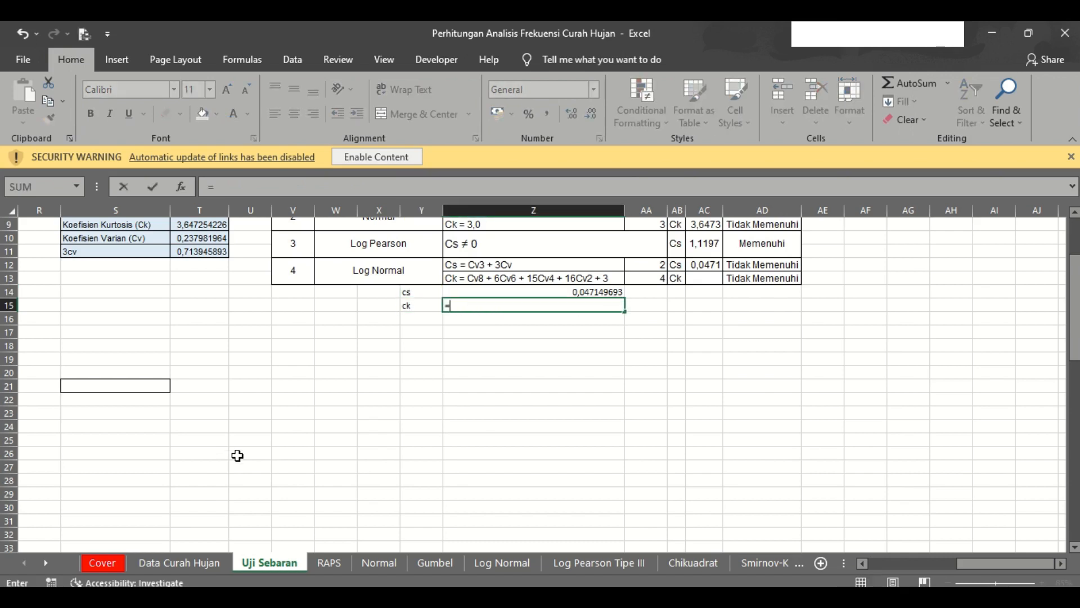
{"action": "left_click", "coordinate": [1074, 433]}
{"action": "left_click", "coordinate": [197, 332]}
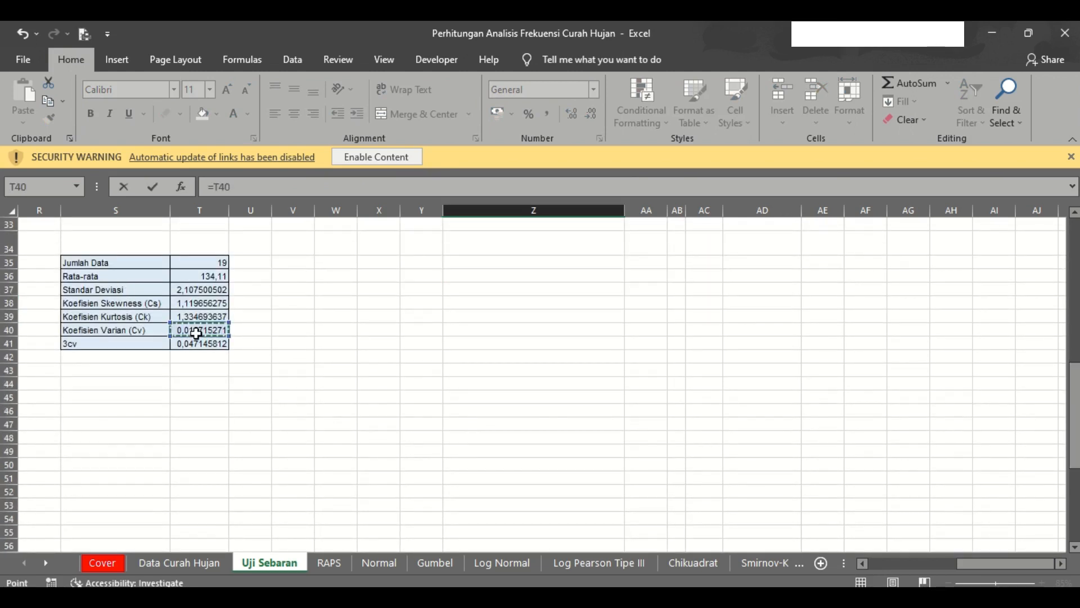
{"action": "type", "text": "^8+"}
{"action": "scroll", "coordinate": [1077, 302], "scroll_direction": "up", "scroll_amount": 8}
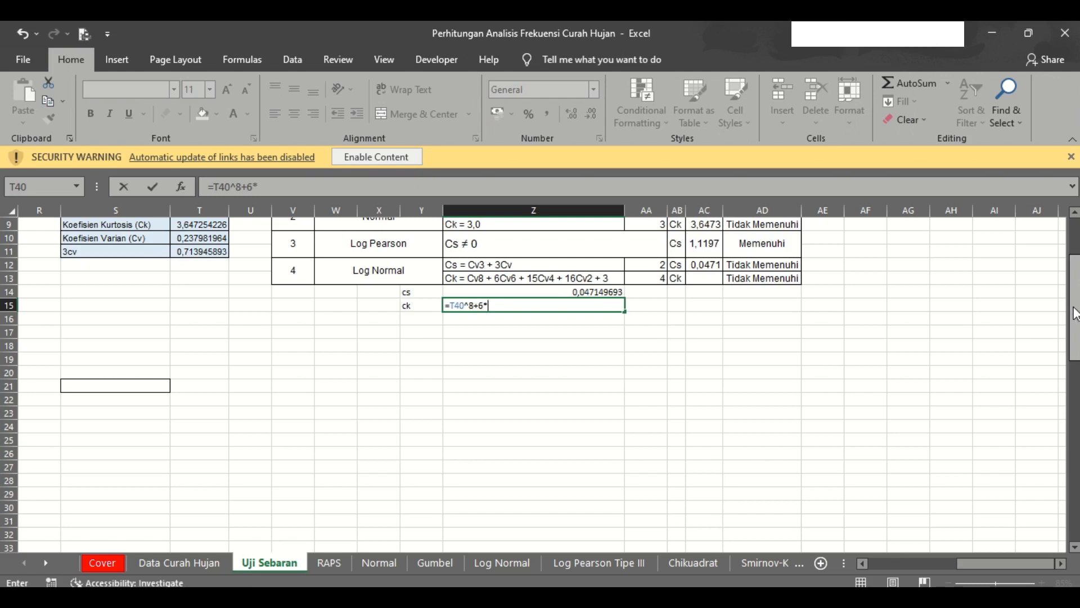
{"action": "left_click_drag", "start_coordinate": [1075, 313], "coordinate": [1075, 360]}
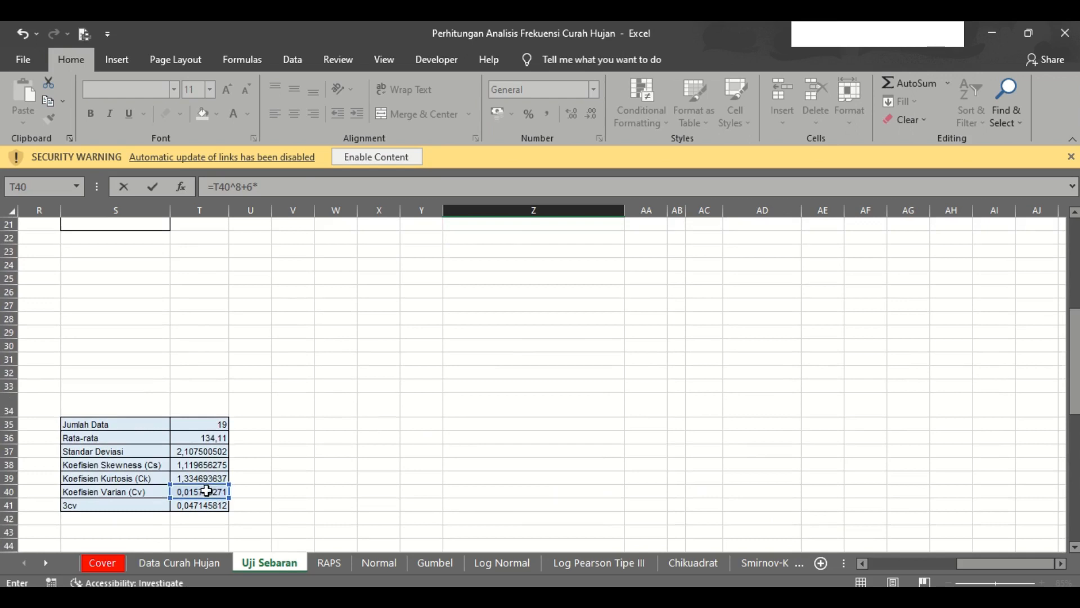
{"action": "left_click", "coordinate": [206, 490]}
{"action": "type", "text": "^6"}
{"action": "scroll", "coordinate": [1075, 270], "scroll_direction": "up", "scroll_amount": 7}
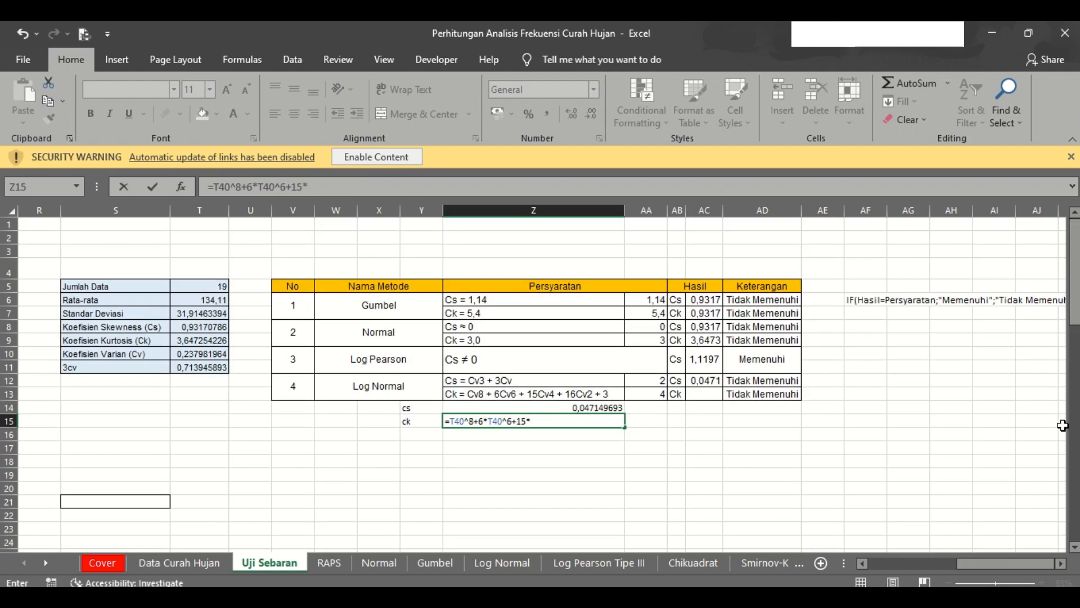
{"action": "left_click", "coordinate": [1075, 448]}
{"action": "left_click", "coordinate": [215, 436]}
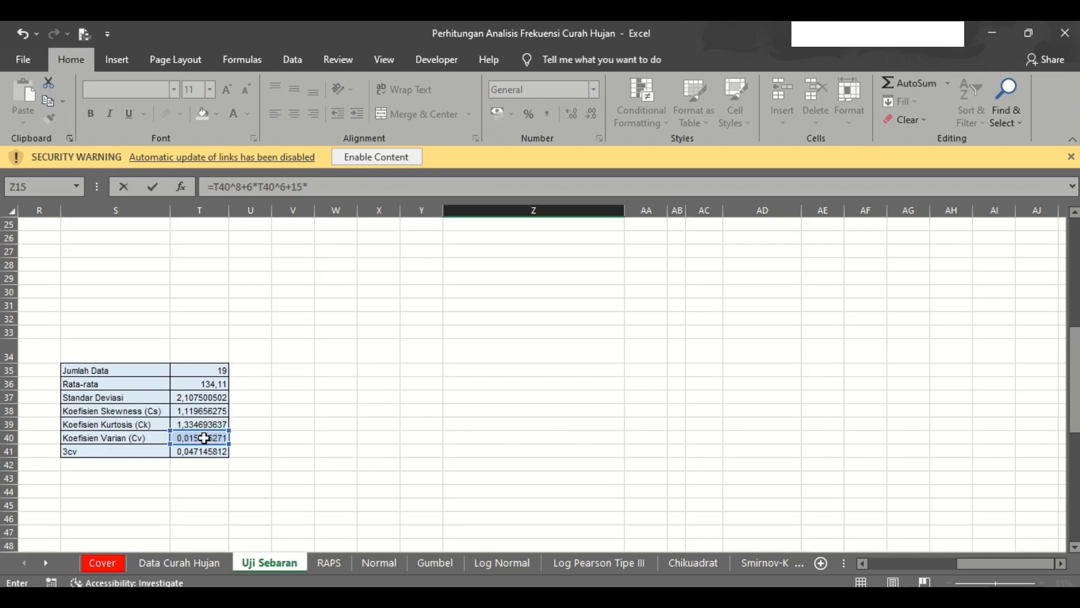
{"action": "left_click", "coordinate": [205, 437]}
{"action": "type", "text": "^4+"}
{"action": "left_click", "coordinate": [1075, 281]}
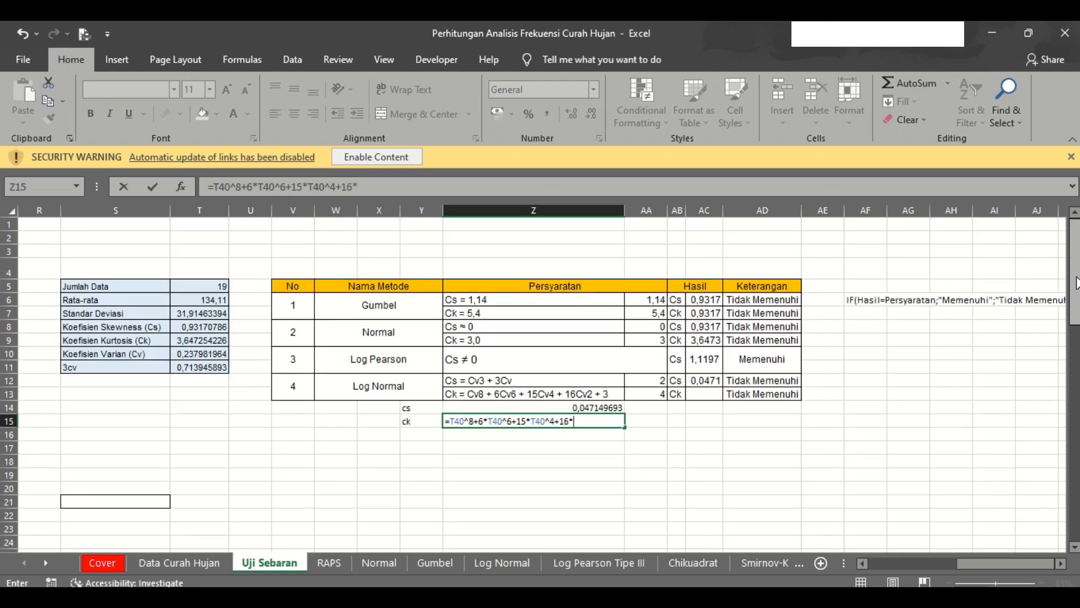
{"action": "left_click", "coordinate": [1075, 500]}
{"action": "left_click", "coordinate": [193, 437]}
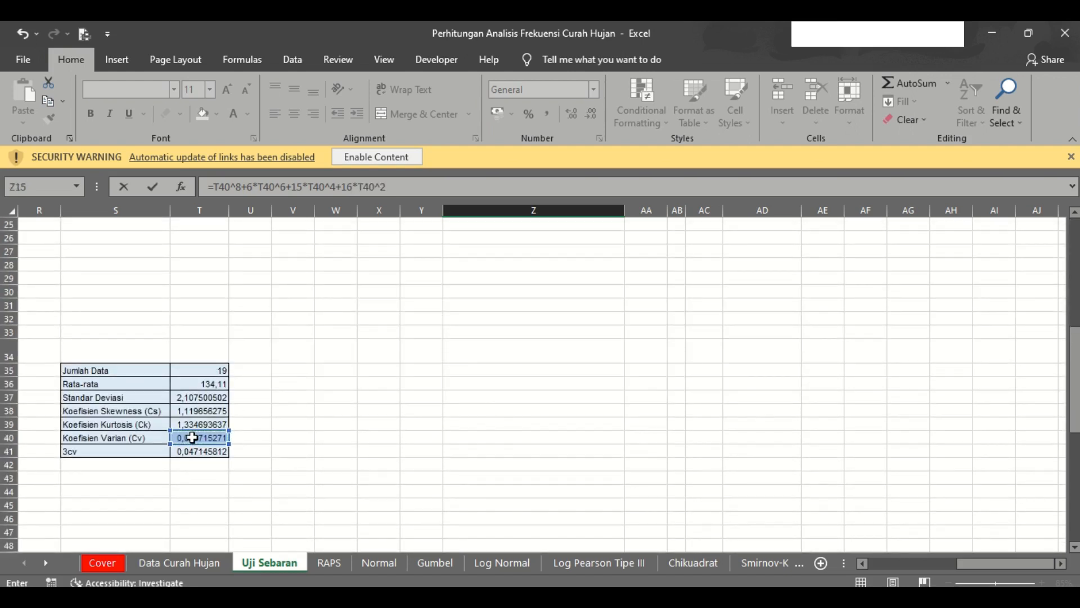
{"action": "type", "text": "^2"}
{"action": "left_click", "coordinate": [1075, 252]}
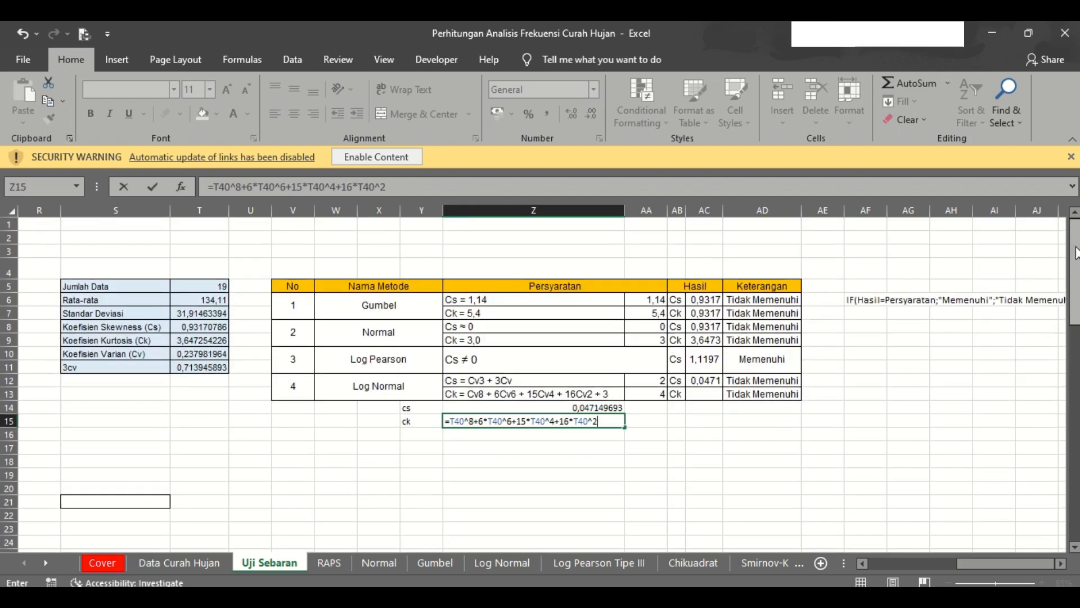
{"action": "key", "text": "Return"}
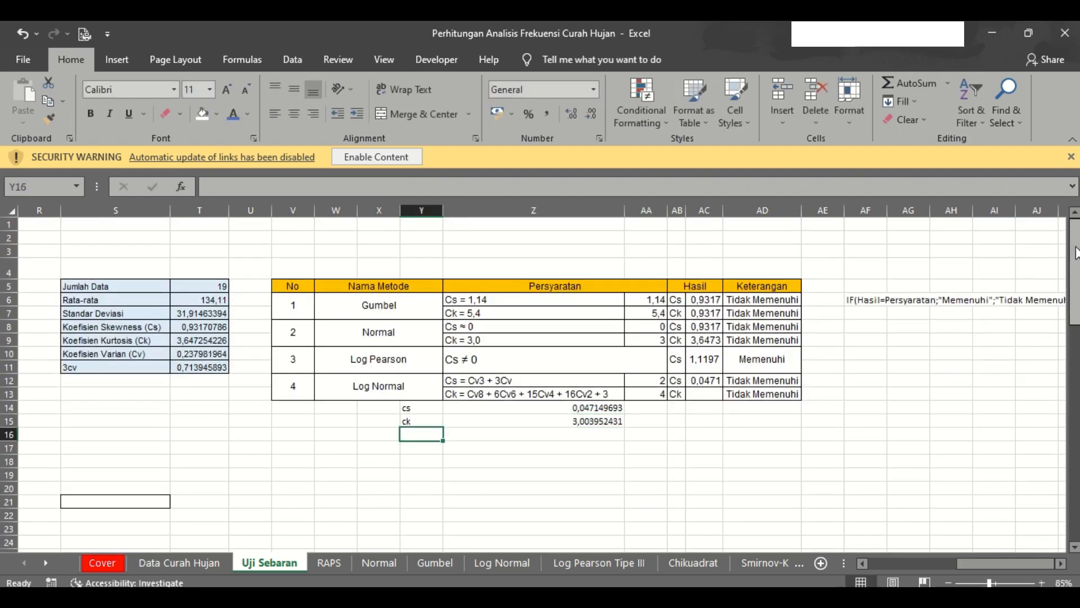
Step: Link the Log Normal Ck result in AC13 to the calculated value in Z15
{"action": "key", "text": "Up"}
{"action": "key", "text": "Right"}
{"action": "key", "text": "Right"}
{"action": "key", "text": "Right"}
{"action": "key", "text": "Right"}
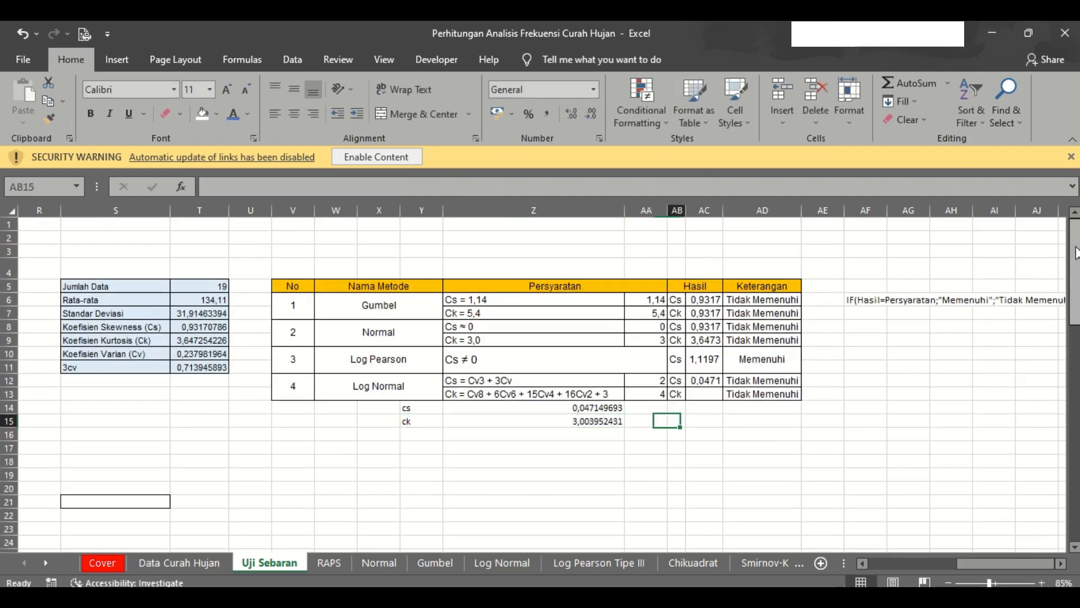
{"action": "key", "text": "Up"}
{"action": "key", "text": "Up"}
{"action": "type", "text": "="}
{"action": "key", "text": "Left"}
{"action": "key", "text": "Left"}
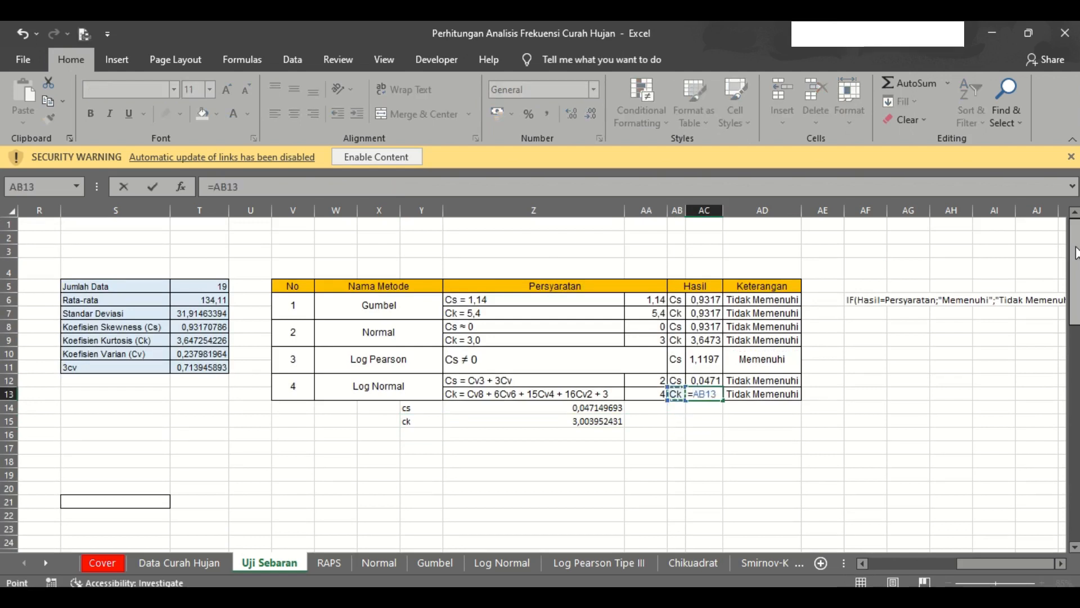
{"action": "key", "text": "Left"}
{"action": "key", "text": "Down"}
{"action": "key", "text": "Down"}
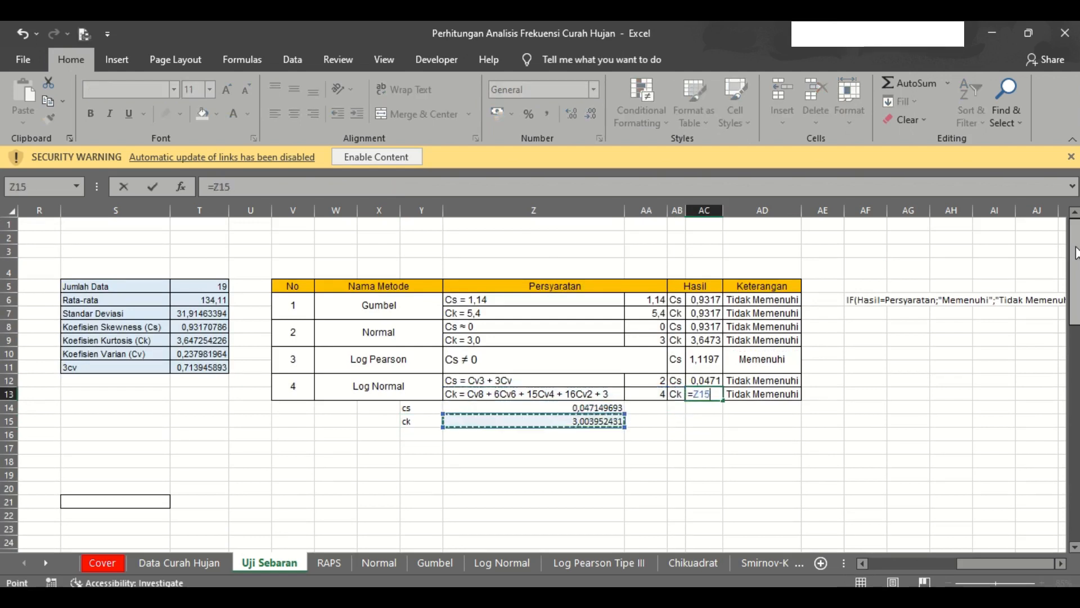
{"action": "type", "text": "]"}
{"action": "key", "text": "Return"}
{"action": "key", "text": "Return"}
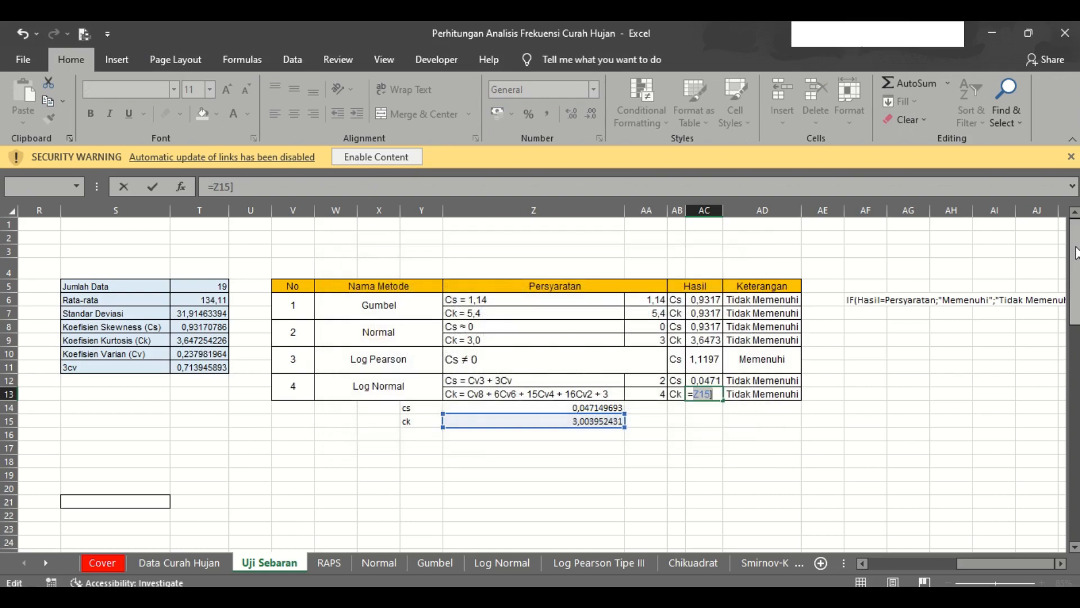
{"action": "key", "text": "BackSpace"}
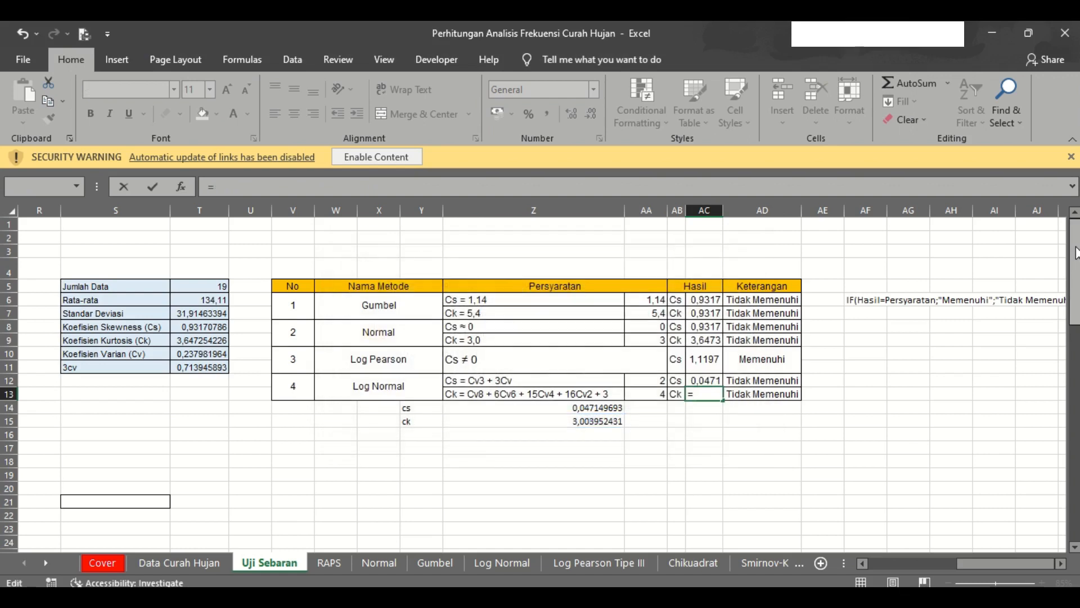
{"action": "left_click", "coordinate": [569, 421]}
{"action": "key", "text": "Return"}
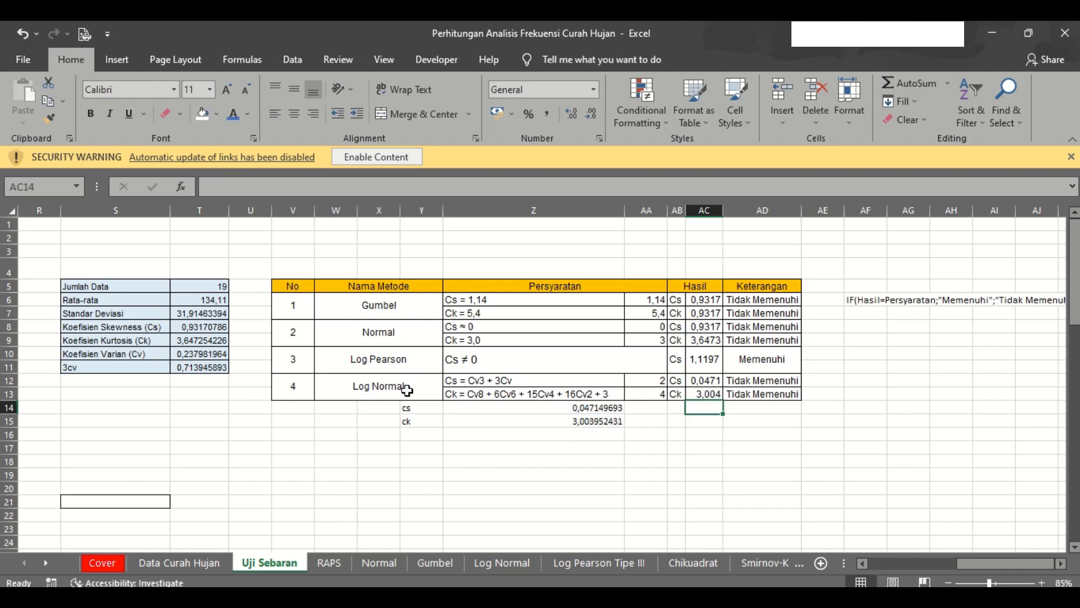
Step: Select the whole Log Pearson row of the distribution table to review its Cs requirement, result and remark
{"action": "left_click_drag", "start_coordinate": [803, 348], "coordinate": [280, 336]}
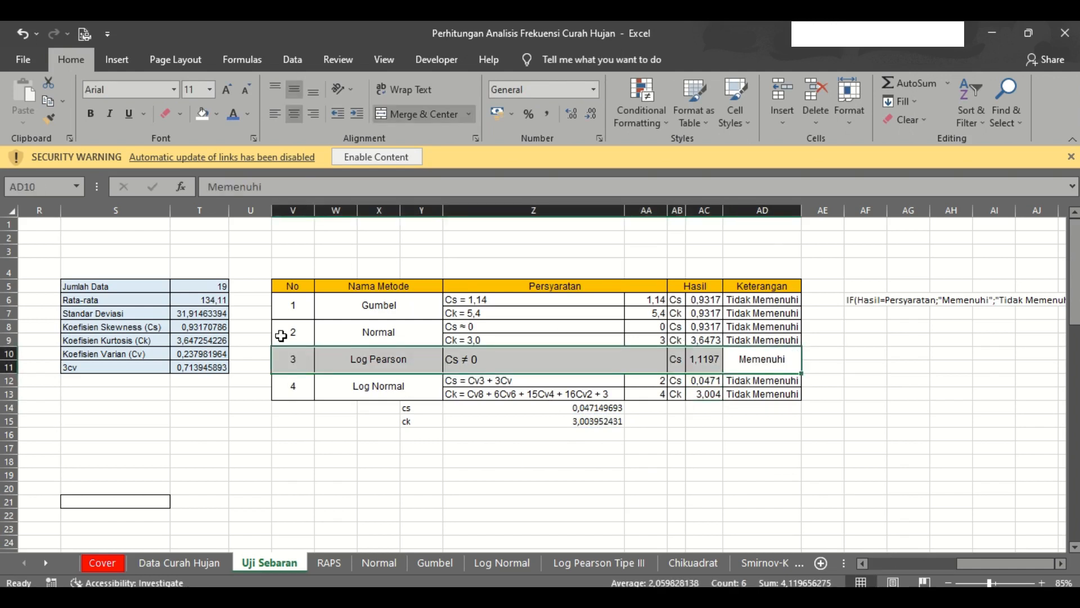
Step: Highlight the entire Log Pearson row of the distribution table with a light gold fill
{"action": "left_click", "coordinate": [218, 113]}
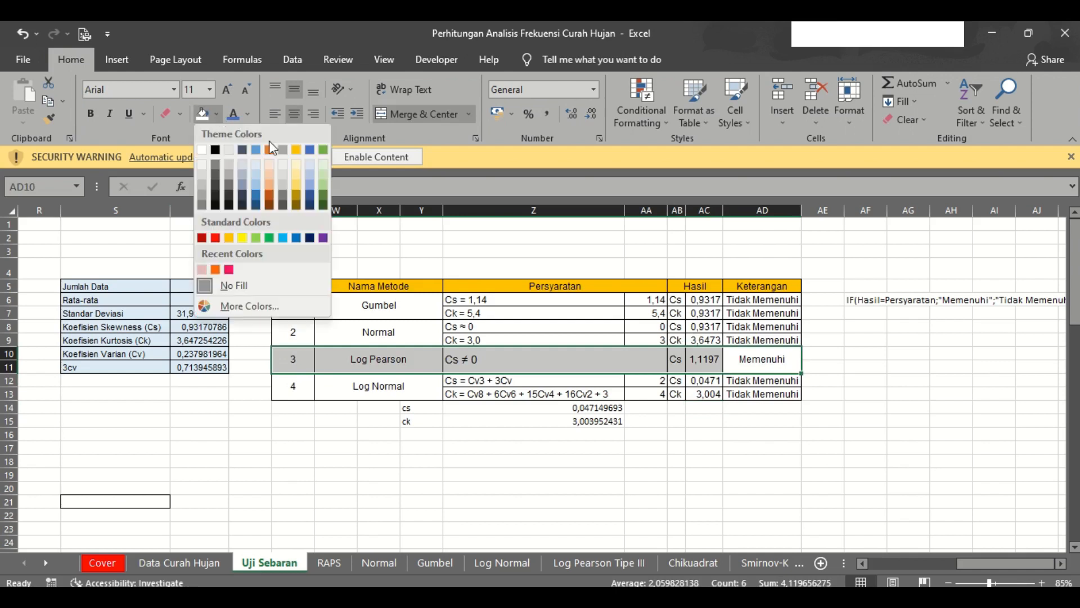
{"action": "left_click", "coordinate": [297, 176]}
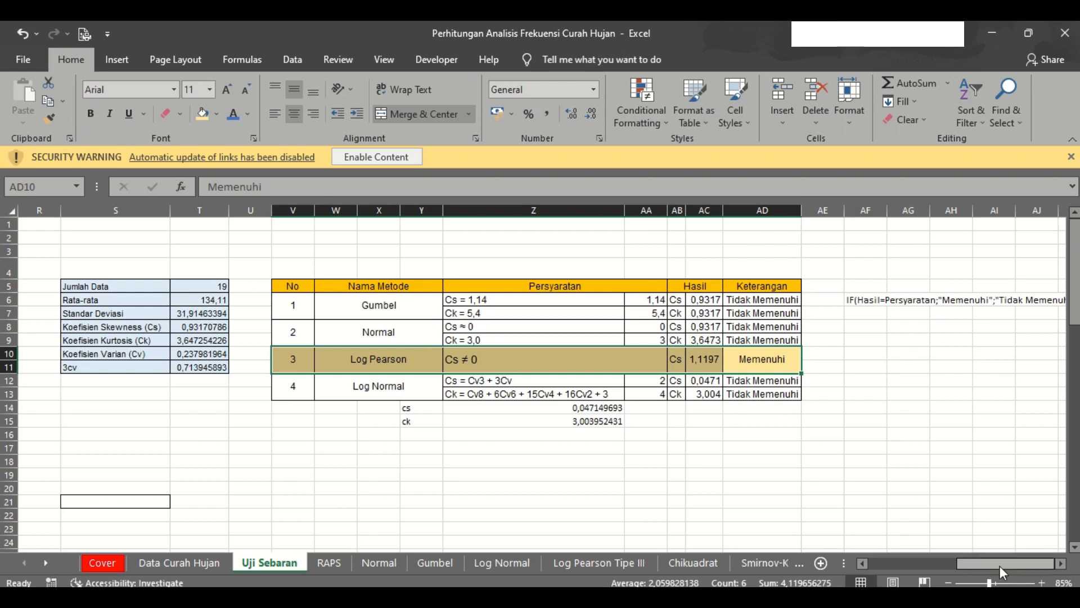
{"action": "left_click_drag", "start_coordinate": [994, 563], "coordinate": [908, 563]}
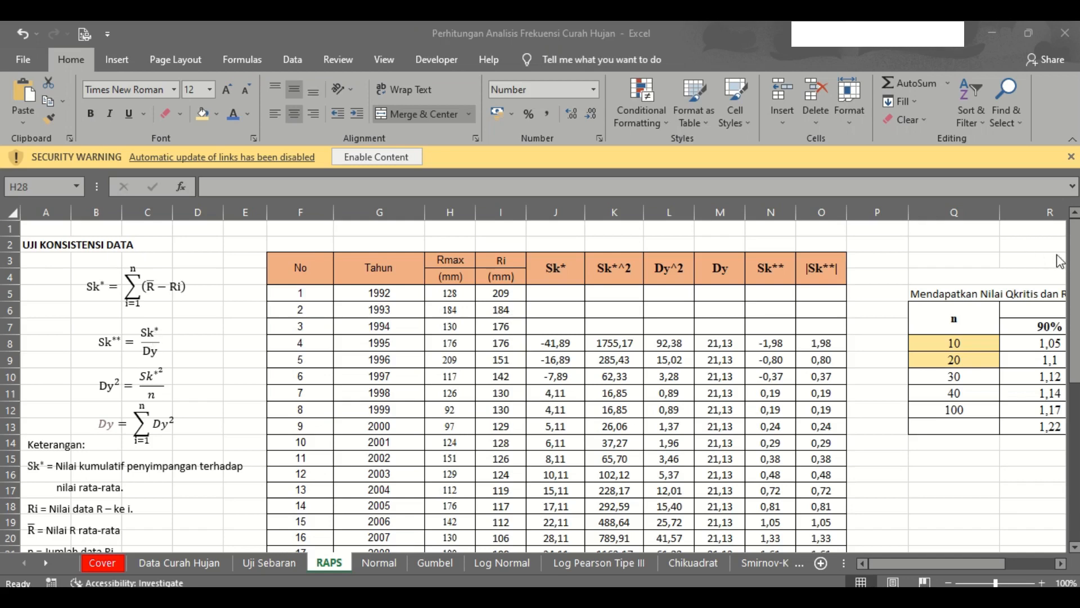
Step: On the RAPS sheet, calculate the first Sk* value in J5 with =$I$26-I5
{"action": "left_click_drag", "start_coordinate": [1072, 264], "coordinate": [1073, 326]}
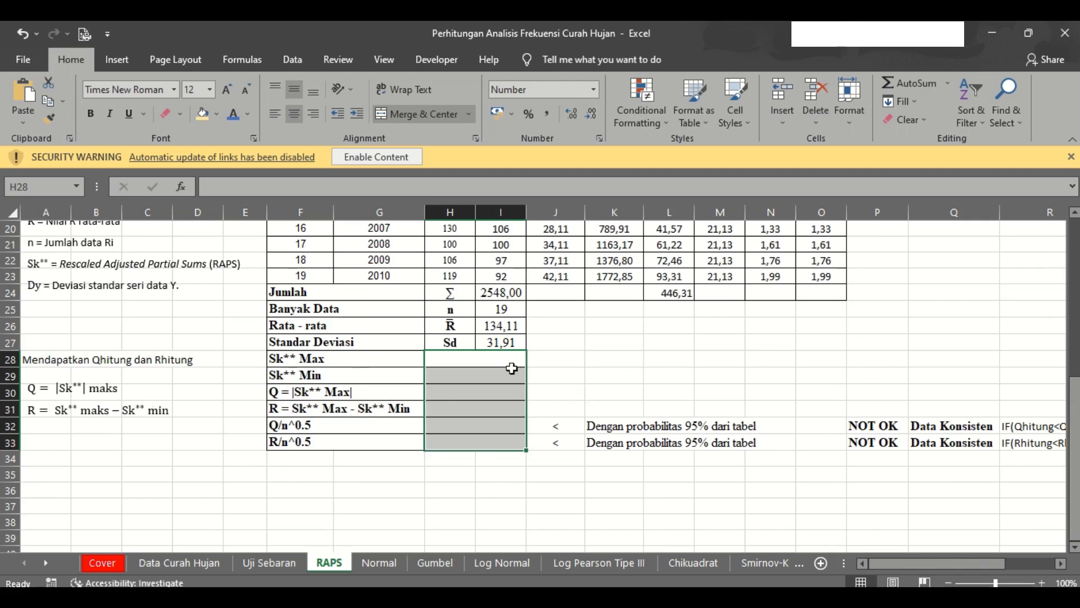
{"action": "left_click", "coordinate": [1074, 315]}
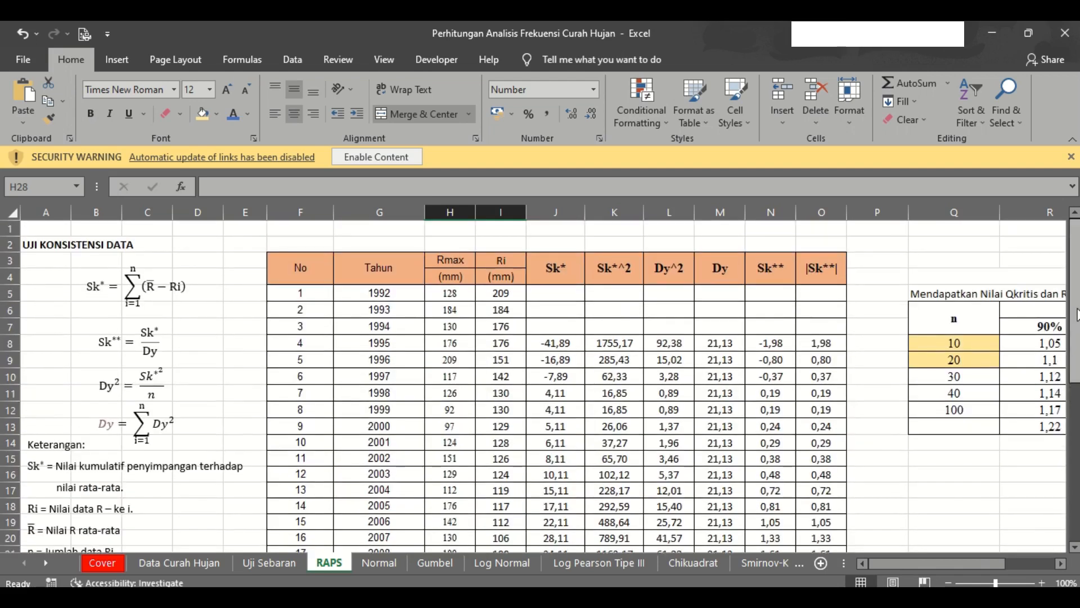
{"action": "left_click_drag", "start_coordinate": [940, 562], "coordinate": [889, 558]}
{"action": "left_click", "coordinate": [557, 296]}
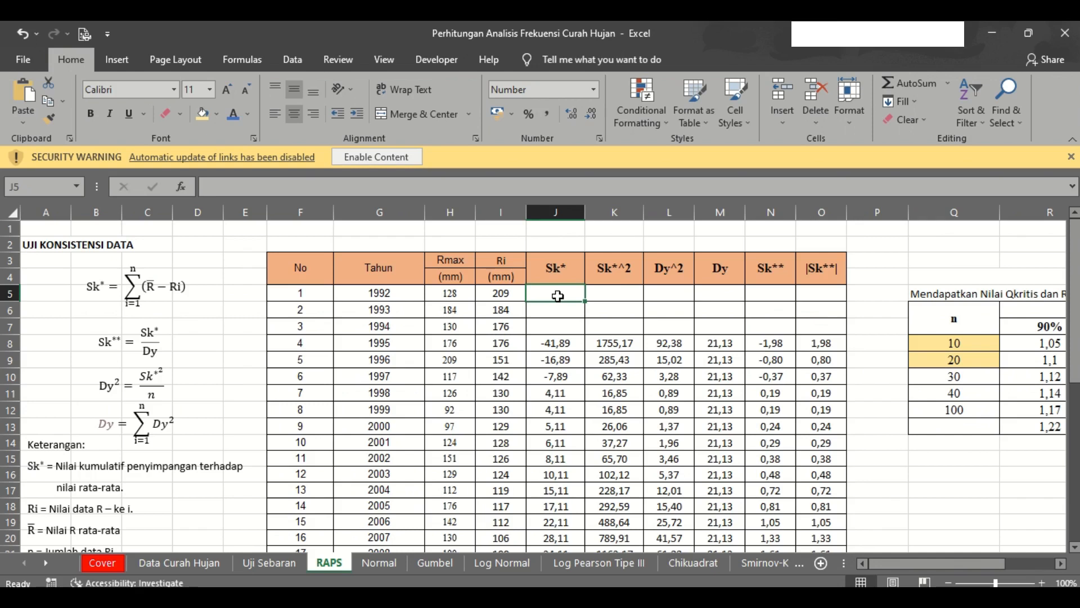
{"action": "type", "text": "="}
{"action": "scroll", "coordinate": [807, 341], "scroll_direction": "down", "scroll_amount": 7}
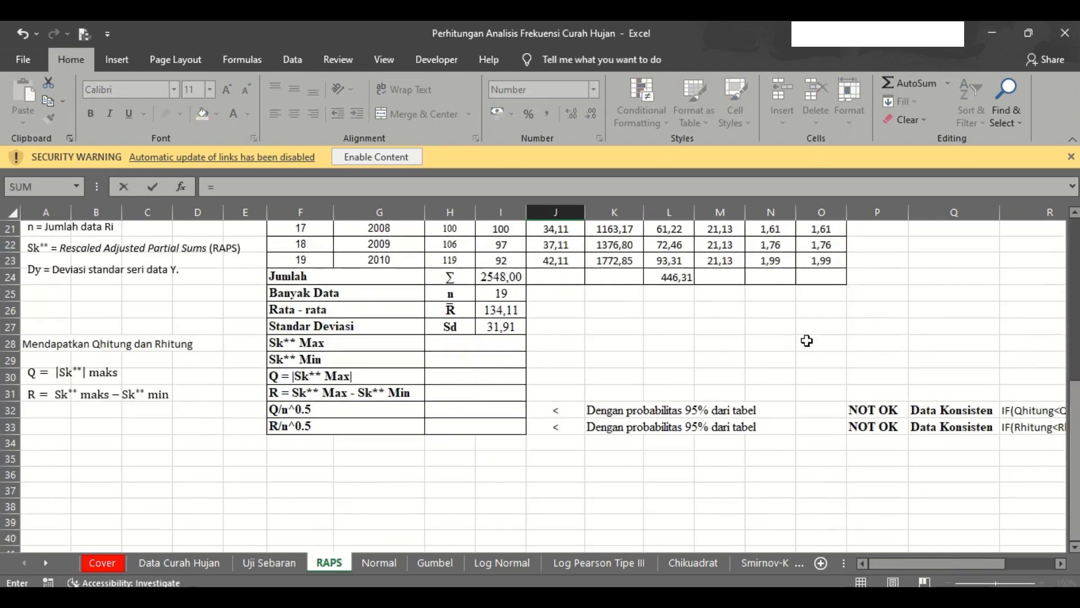
{"action": "left_click", "coordinate": [513, 308]}
{"action": "key", "text": "F4"}
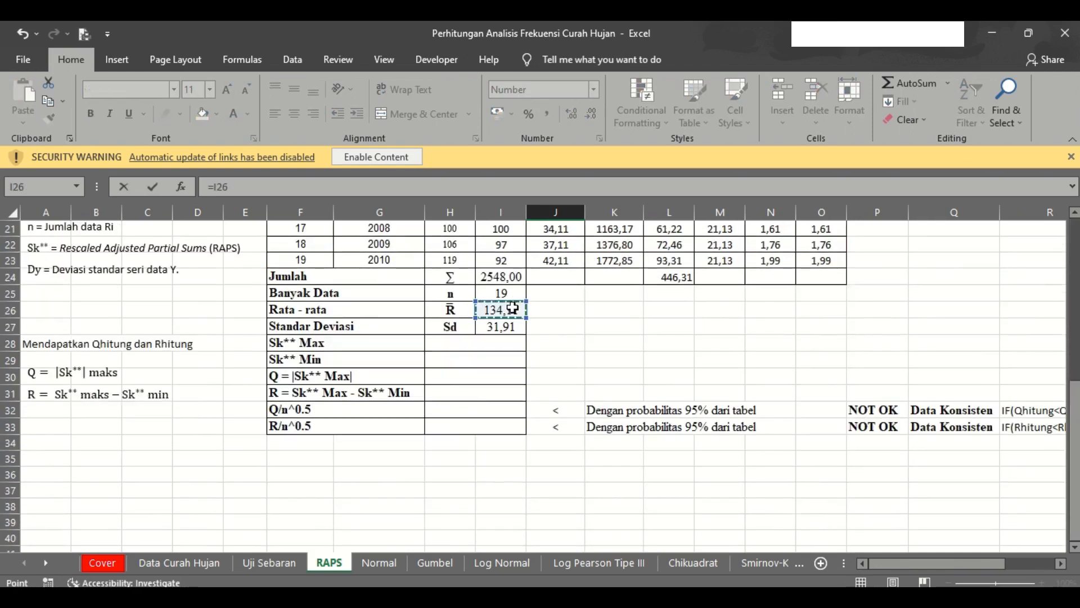
{"action": "scroll", "coordinate": [513, 307], "scroll_direction": "up", "scroll_amount": 3}
{"action": "scroll", "coordinate": [513, 307], "scroll_direction": "up", "scroll_amount": 3}
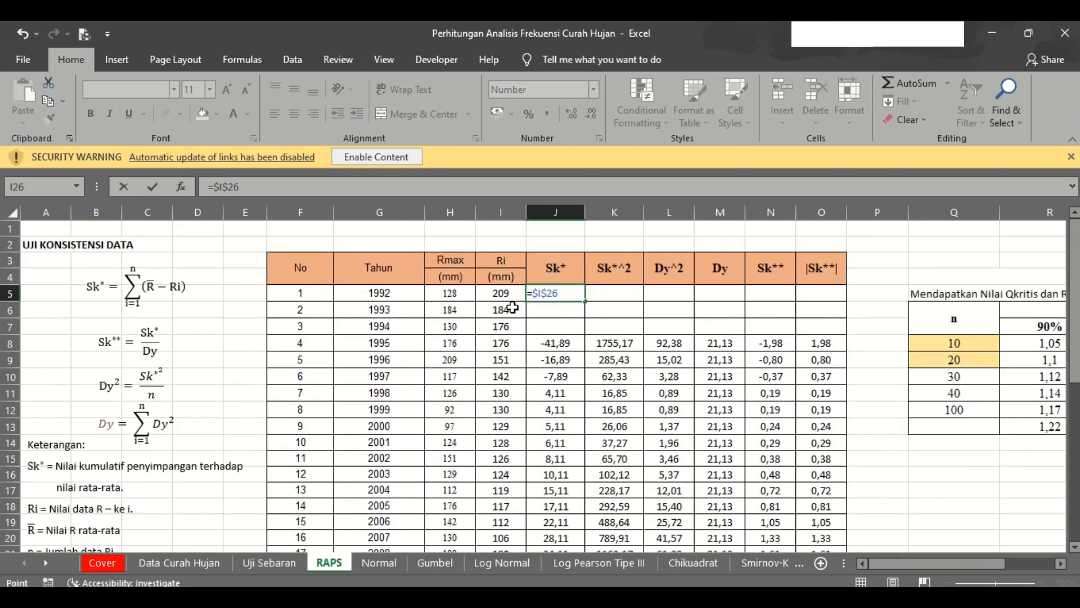
{"action": "type", "text": "-"}
{"action": "left_click", "coordinate": [500, 291]}
{"action": "key", "text": "Return"}
Step: Fill the Sk* formula from J5 down through the 2010 row in J23
{"action": "left_click", "coordinate": [561, 292]}
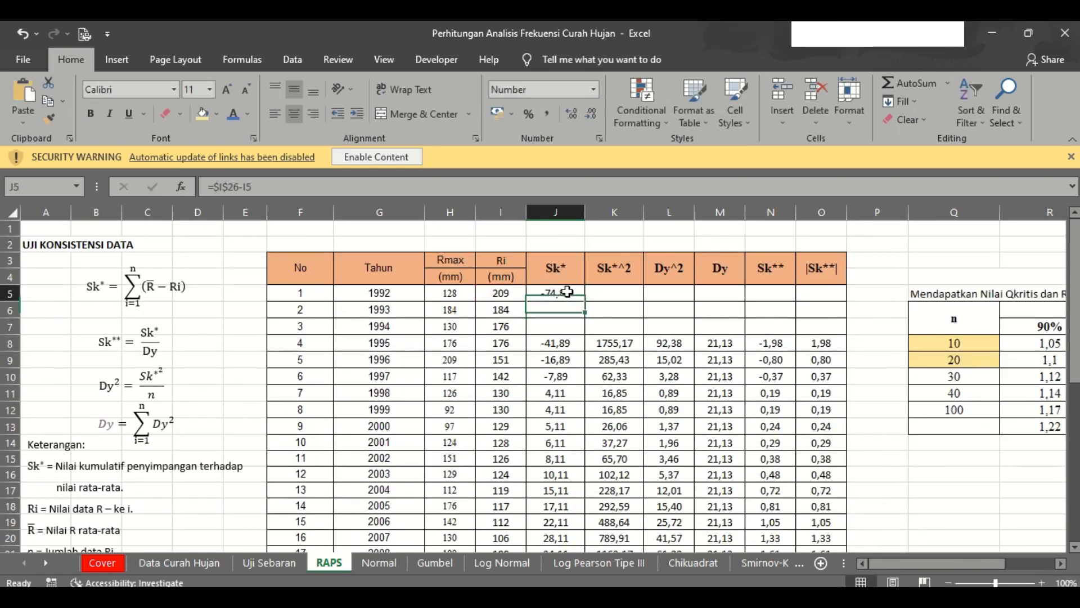
{"action": "left_click_drag", "start_coordinate": [585, 301], "coordinate": [581, 513]}
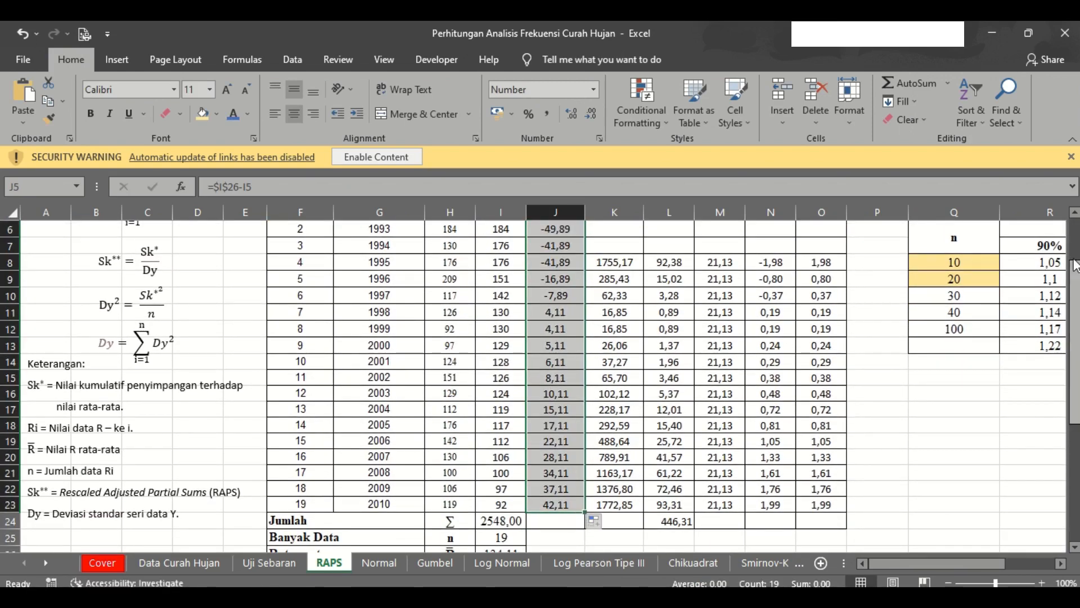
{"action": "scroll", "coordinate": [647, 300], "scroll_direction": "up", "scroll_amount": 2}
Step: Calculate Sk*^2 in K5 with =J5^2 and fill the formula down through the 2009 row in K22
{"action": "left_click", "coordinate": [631, 298]}
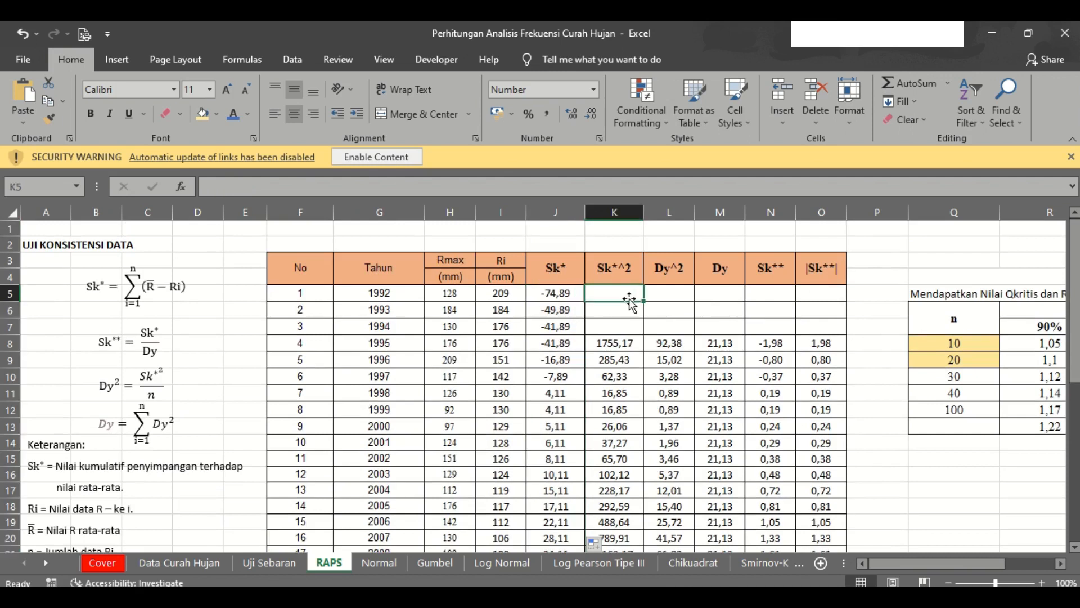
{"action": "type", "text": "="}
{"action": "key", "text": "Left"}
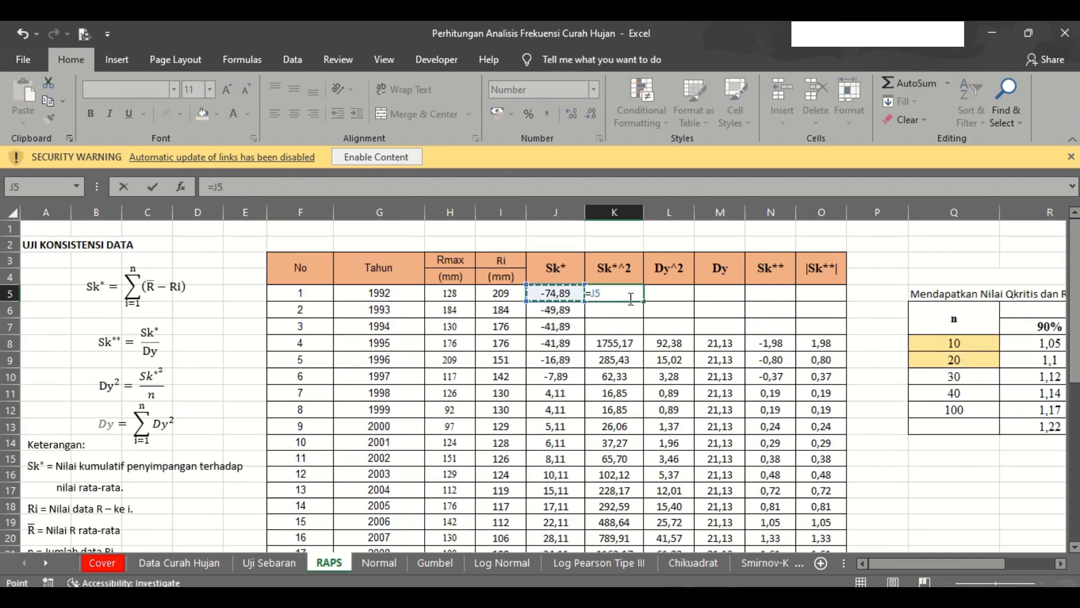
{"action": "type", "text": "^2"}
{"action": "key", "text": "Return"}
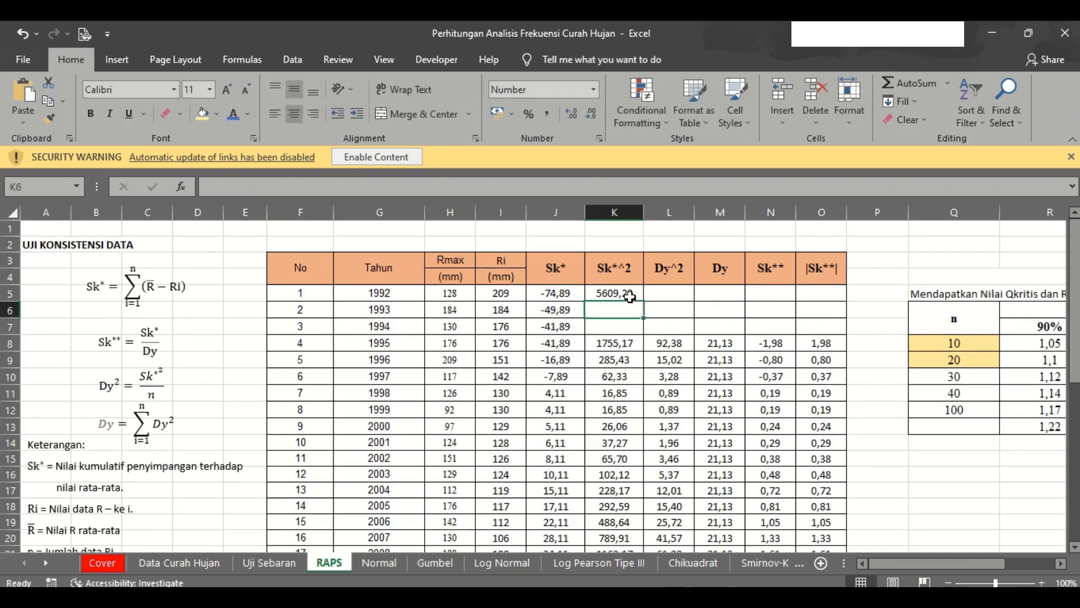
{"action": "left_click", "coordinate": [630, 297]}
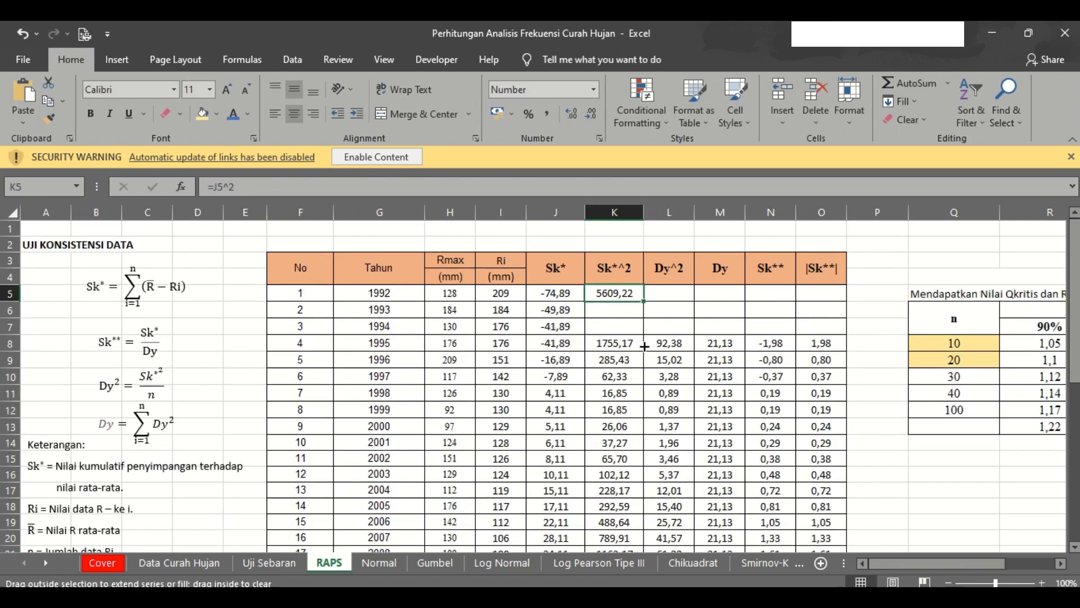
{"action": "left_click_drag", "start_coordinate": [644, 346], "coordinate": [620, 486]}
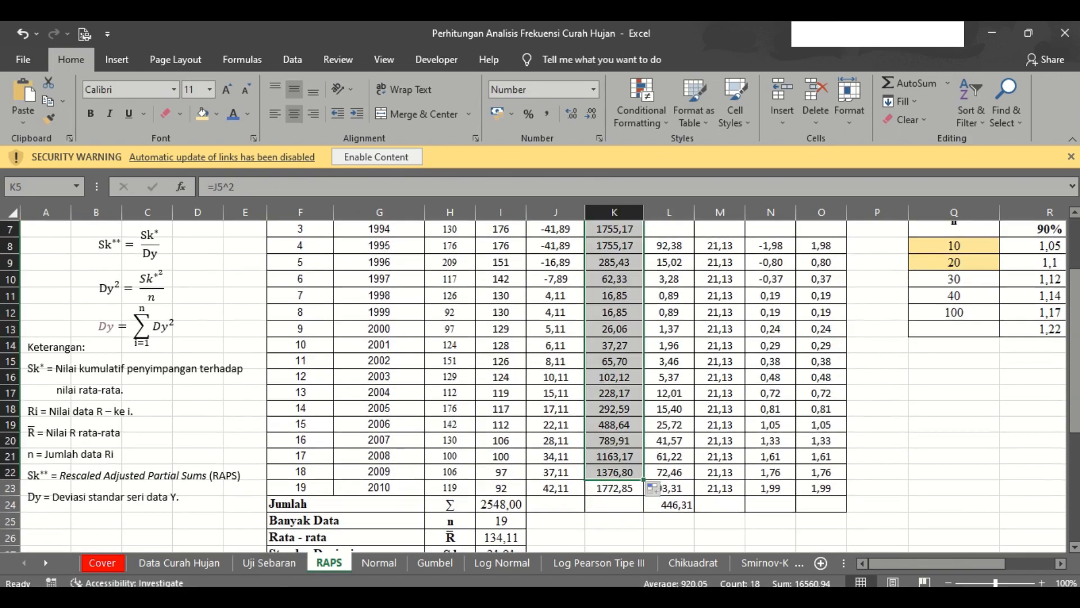
Step: Calculate Dy^2 in L5 with =K5/$I$25 and fill the formula down through the 2010 row in L23
{"action": "scroll", "coordinate": [652, 298], "scroll_direction": "up", "scroll_amount": 2}
{"action": "left_click", "coordinate": [657, 296]}
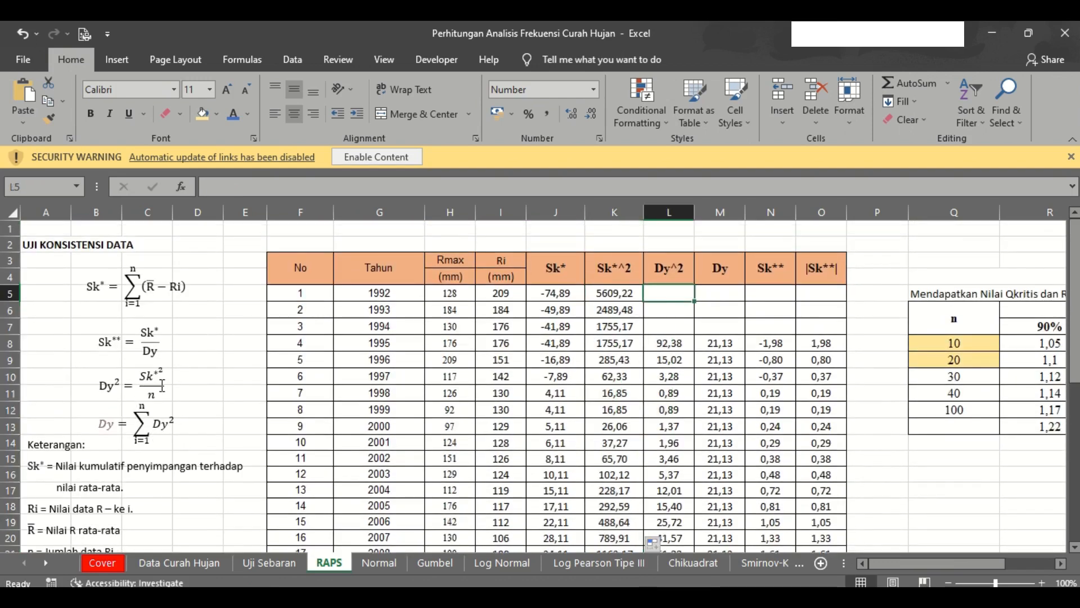
{"action": "type", "text": "="}
{"action": "key", "text": "Left"}
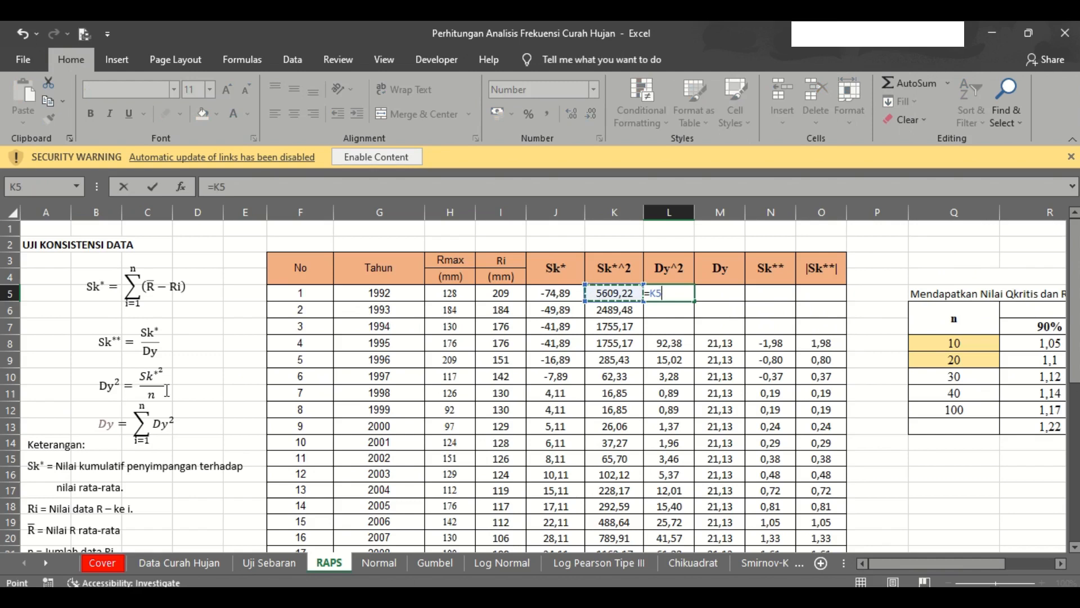
{"action": "type", "text": "/"}
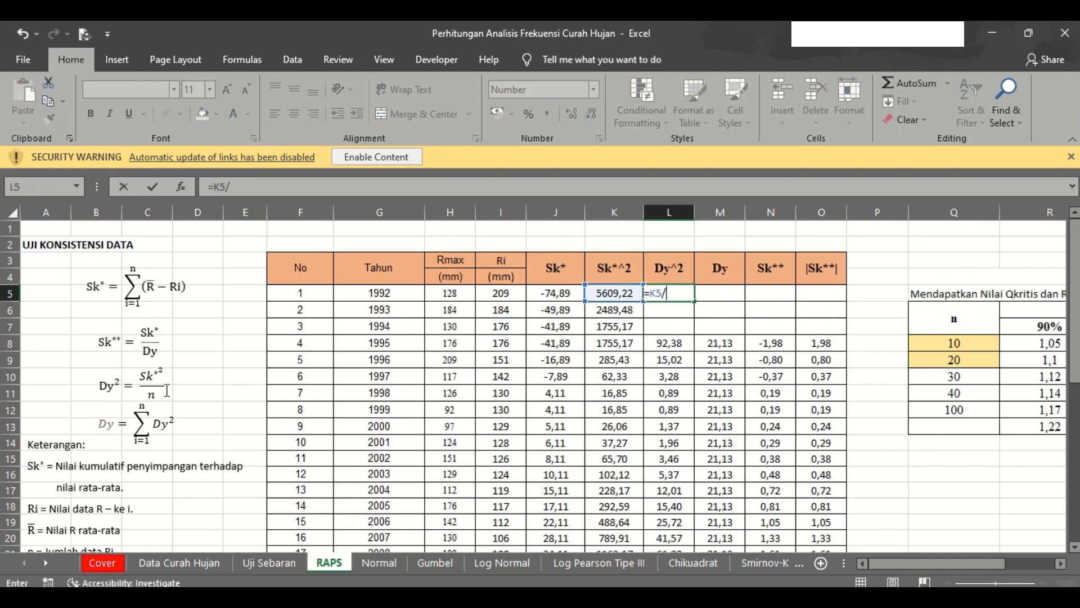
{"action": "left_click", "coordinate": [1072, 403]}
{"action": "left_click", "coordinate": [499, 294]}
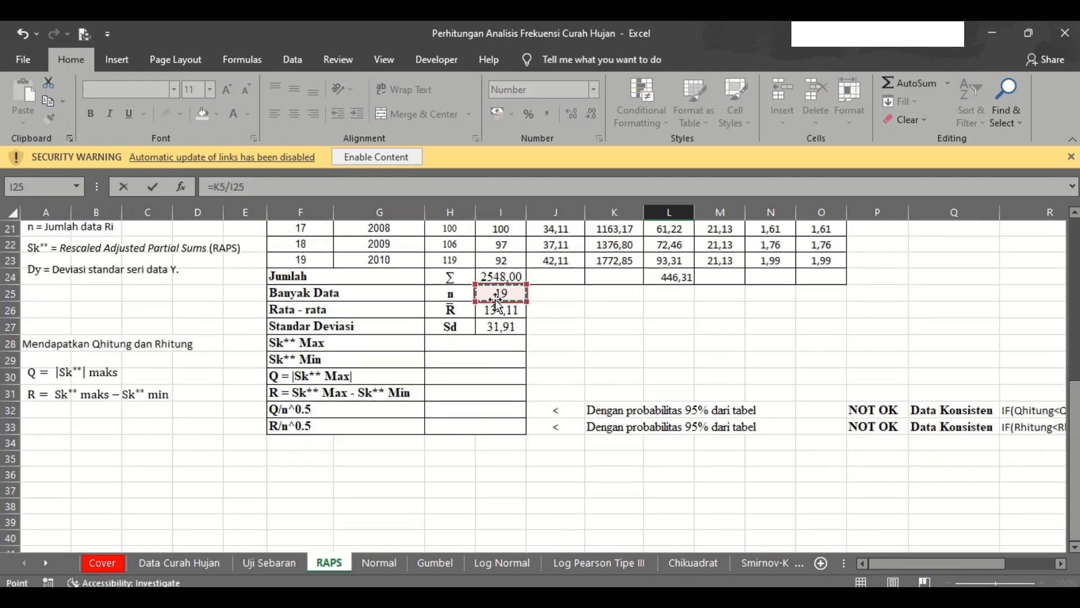
{"action": "key", "text": "Return"}
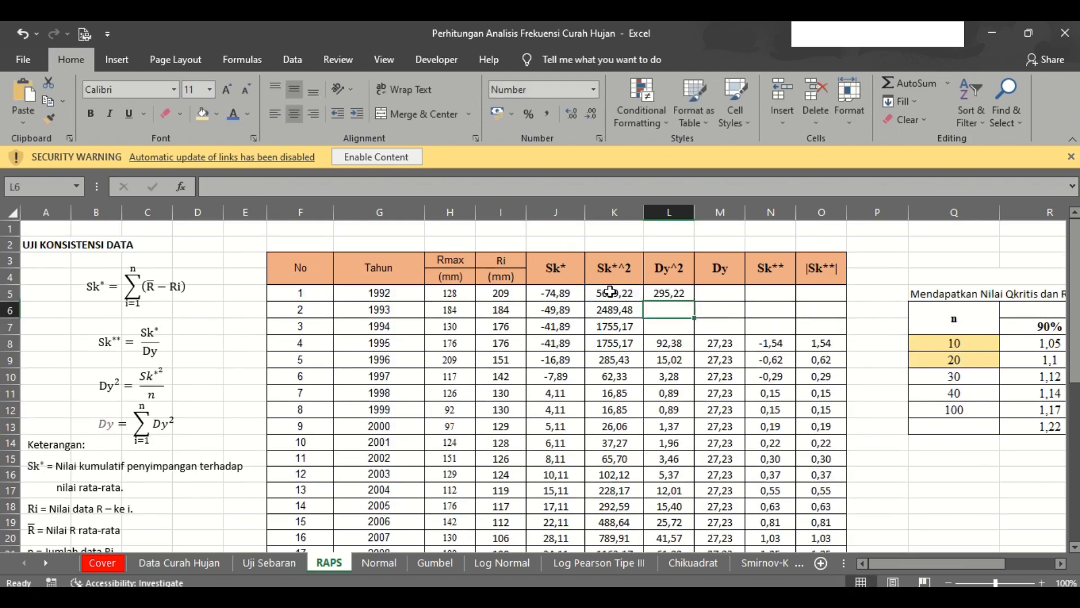
{"action": "left_click", "coordinate": [668, 293]}
{"action": "left_click_drag", "start_coordinate": [695, 302], "coordinate": [689, 492]}
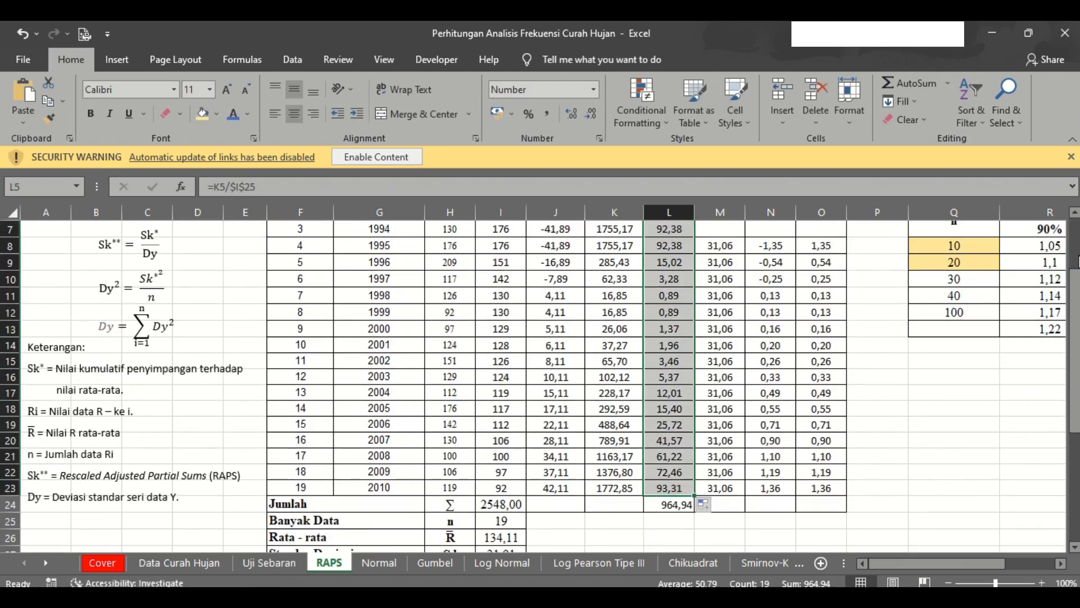
Step: Calculate the first Dy value in M5 as the square root of the Dy^2 total with =L24^(1/2)
{"action": "scroll", "coordinate": [731, 315], "scroll_direction": "up", "scroll_amount": 2}
{"action": "left_click", "coordinate": [720, 293]}
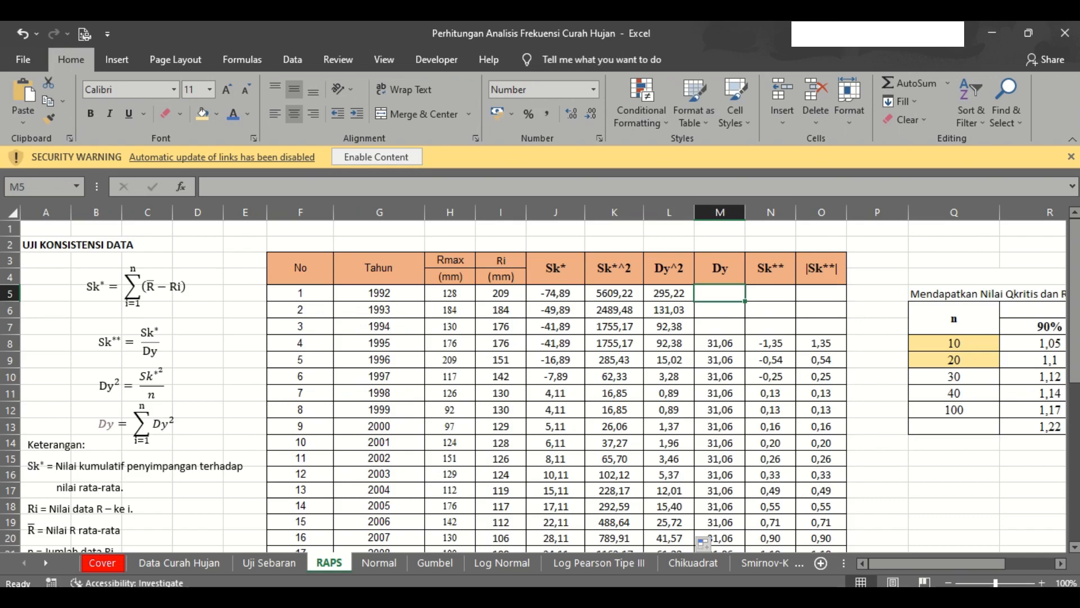
{"action": "left_click_drag", "start_coordinate": [1072, 377], "coordinate": [1074, 394]}
{"action": "type", "text": "-"}
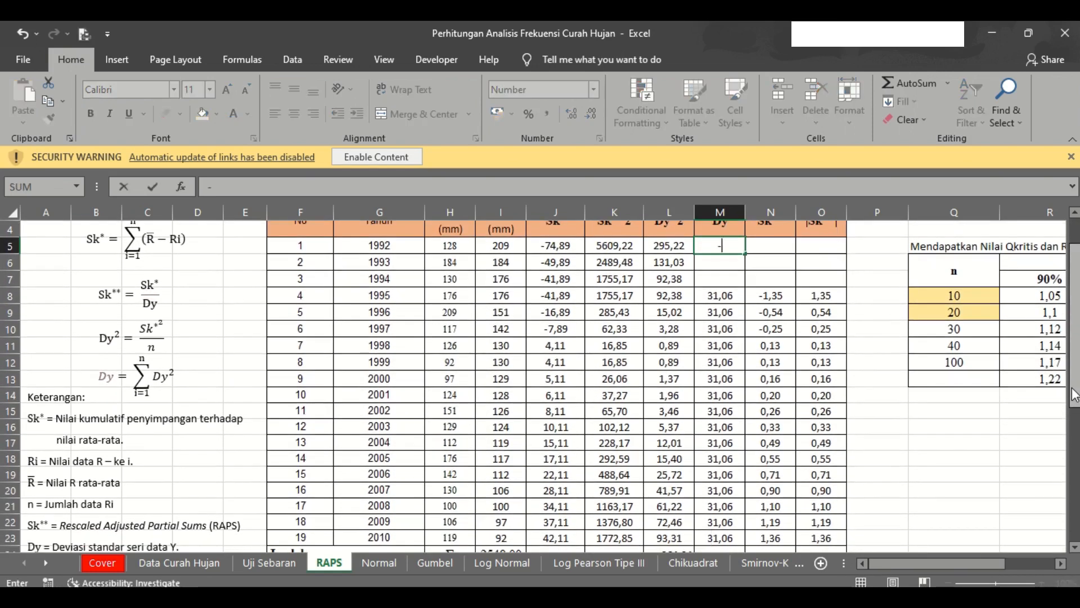
{"action": "key", "text": "BackSpace"}
{"action": "type", "text": "="}
{"action": "left_click_drag", "start_coordinate": [1075, 397], "coordinate": [1074, 401]}
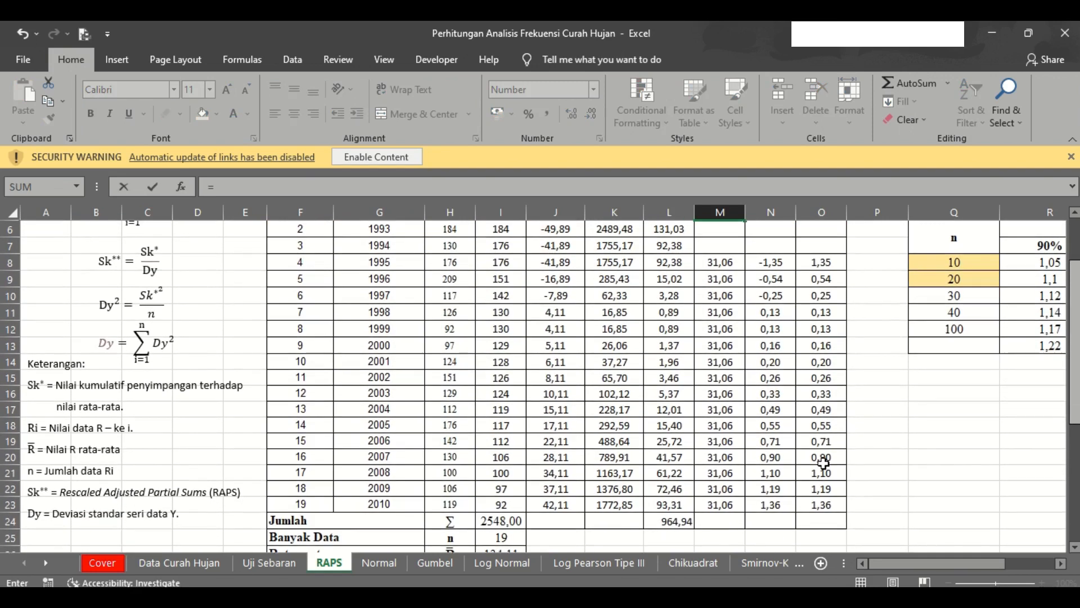
{"action": "left_click", "coordinate": [652, 526]}
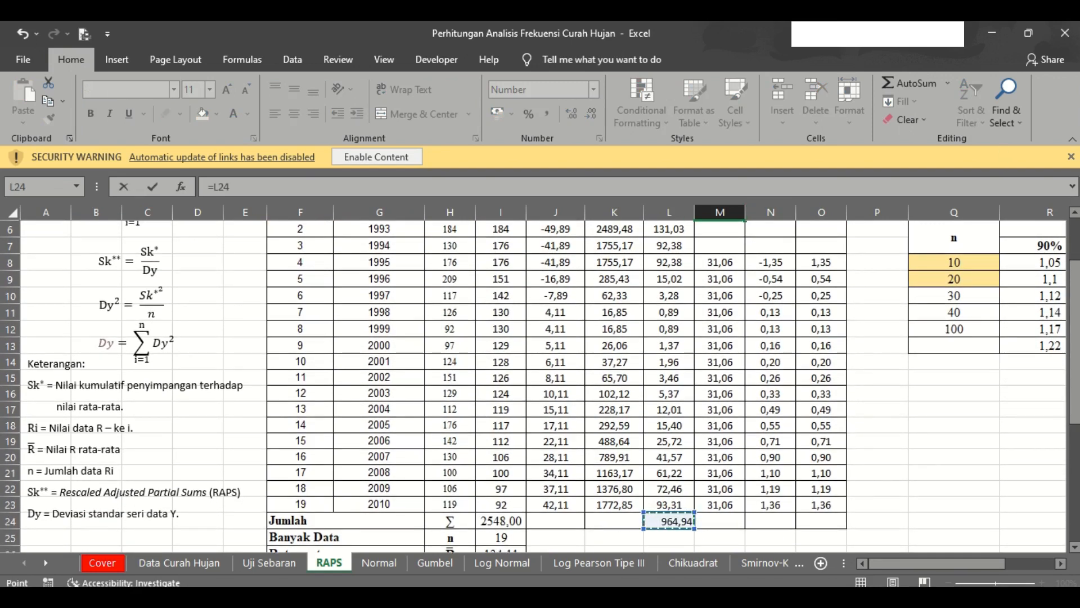
{"action": "scroll", "coordinate": [675, 337], "scroll_direction": "up", "scroll_amount": 2}
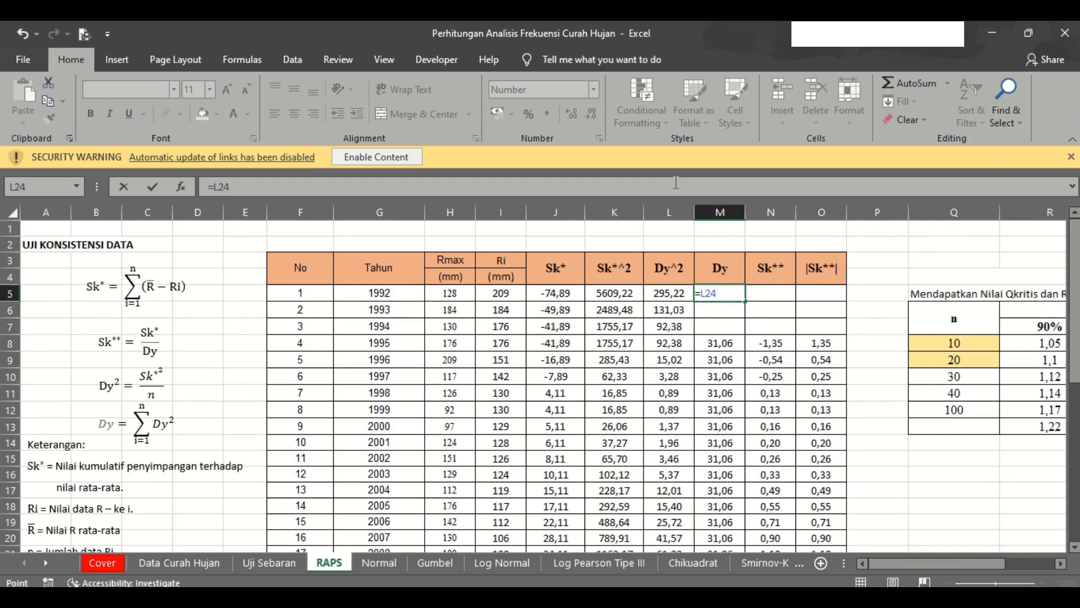
{"action": "type", "text": "^(1/2)"}
{"action": "key", "text": "Return"}
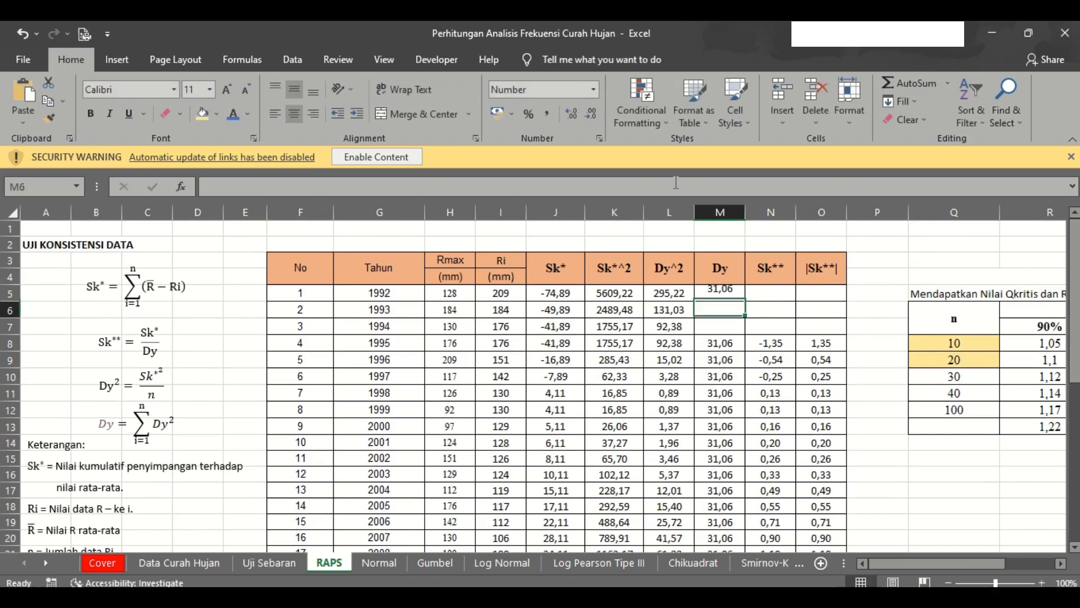
Step: Try to fill the Dy formula with its relative L24 reference down through M23
{"action": "left_click", "coordinate": [730, 293]}
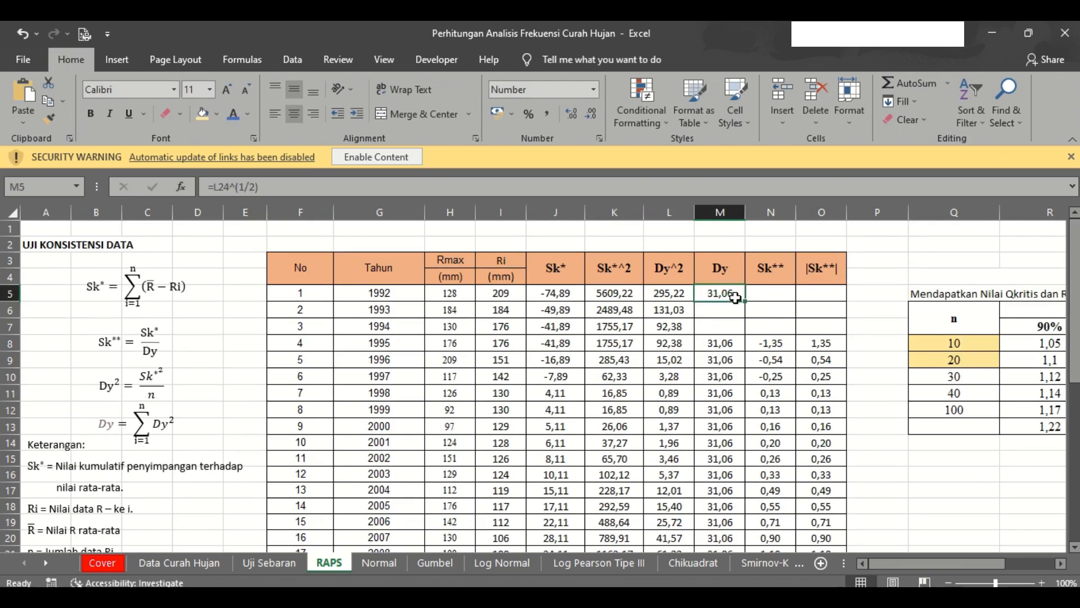
{"action": "left_click_drag", "start_coordinate": [744, 300], "coordinate": [723, 458]}
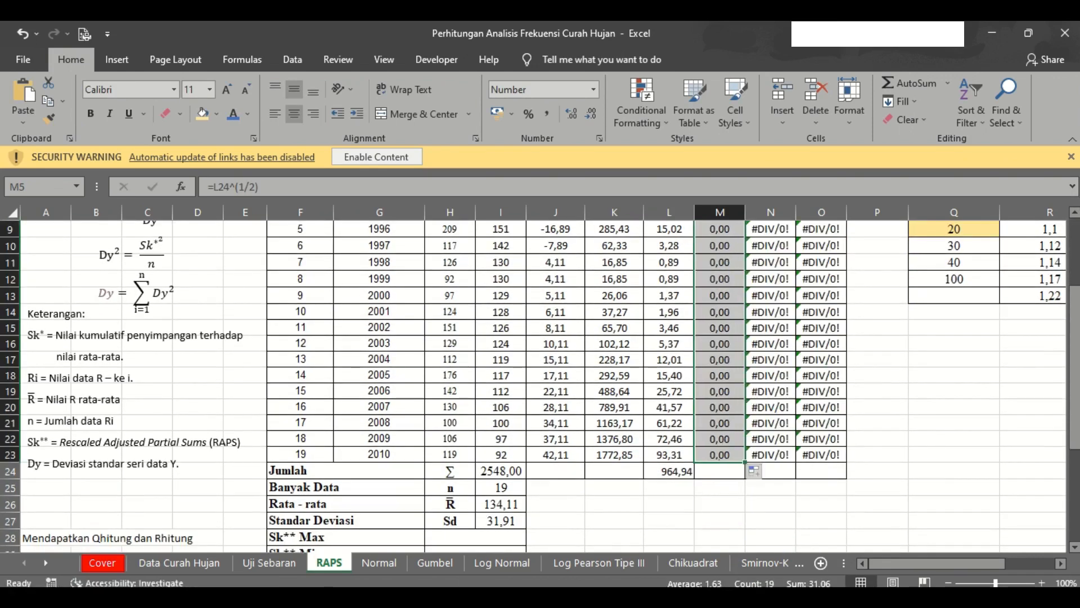
{"action": "scroll", "coordinate": [793, 316], "scroll_direction": "up", "scroll_amount": 3}
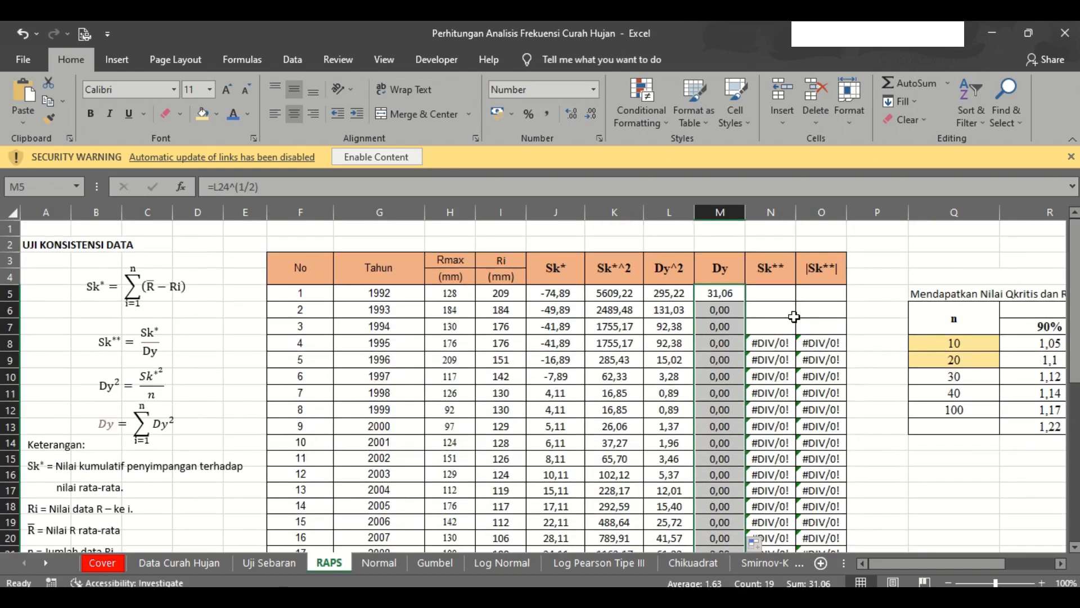
Step: Make the L24 reference in M5 absolute as =$L$24^(1/2) and fill the Dy formula down through M23
{"action": "left_click", "coordinate": [731, 298]}
{"action": "left_click", "coordinate": [221, 189]}
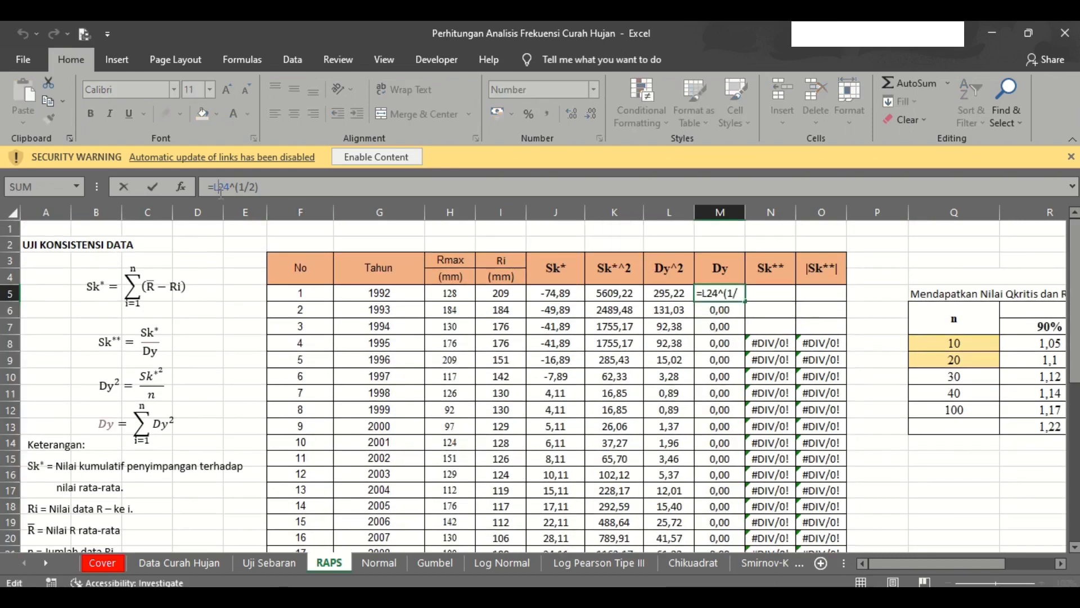
{"action": "key", "text": "F4"}
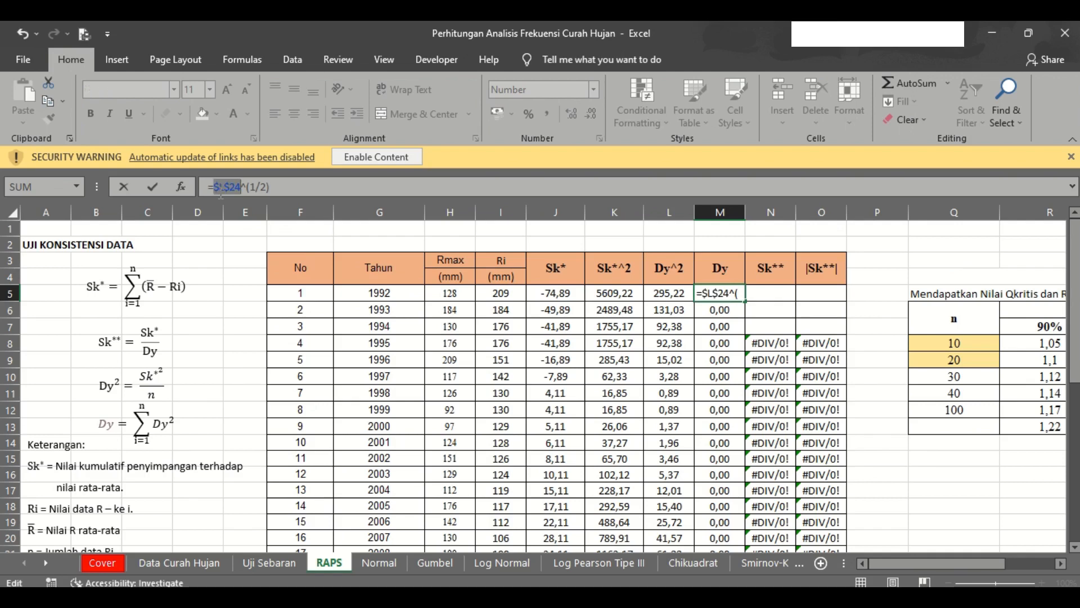
{"action": "key", "text": "Return"}
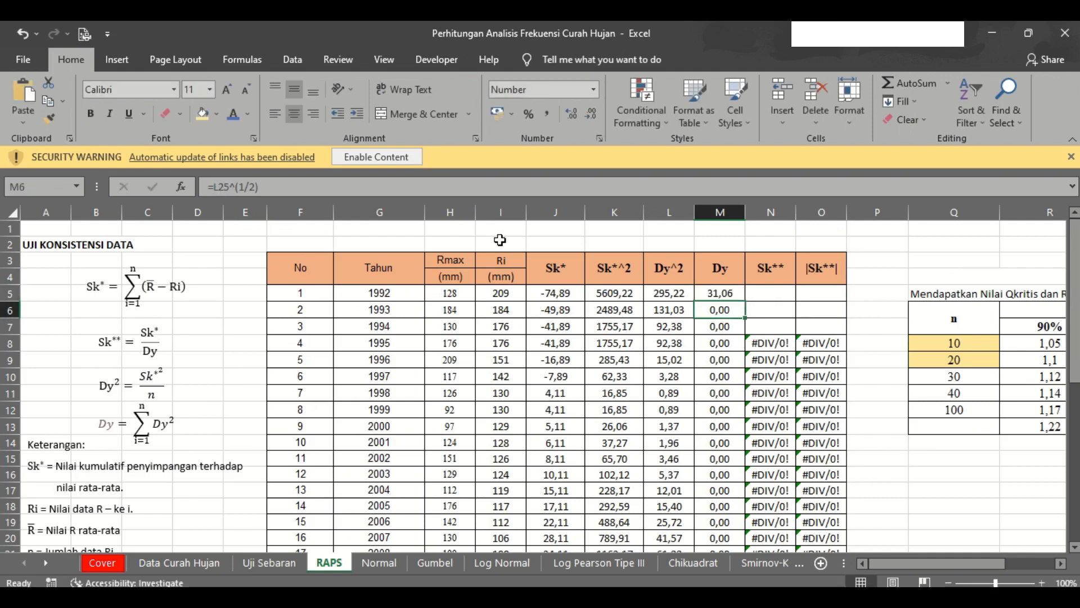
{"action": "left_click", "coordinate": [722, 291]}
{"action": "left_click_drag", "start_coordinate": [746, 302], "coordinate": [721, 456]}
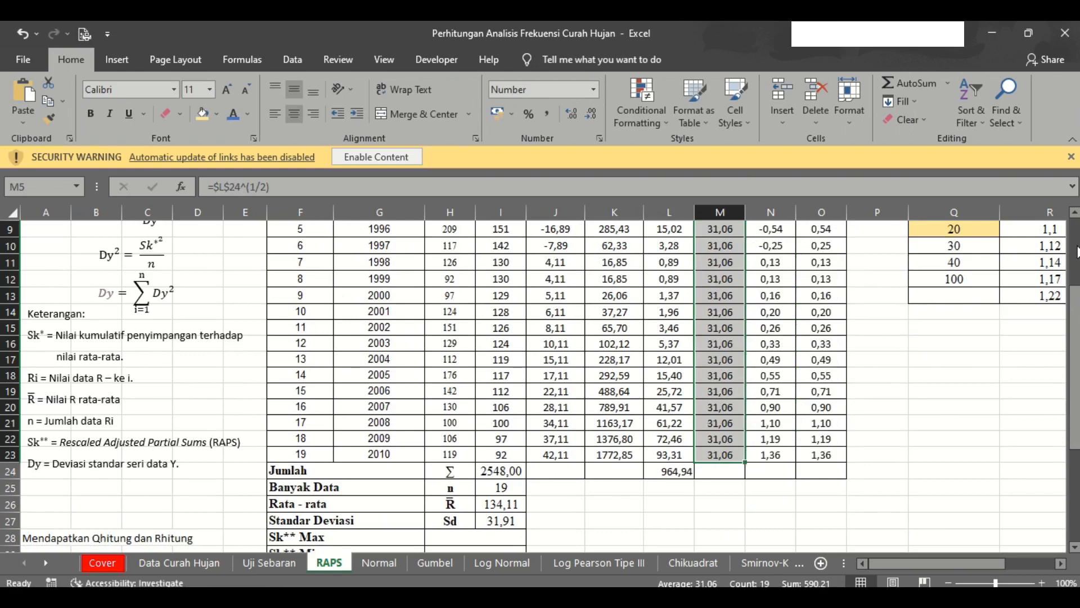
Step: Calculate Sk** in N5 with =J5/M5 and fill the formula down through the 2010 row in N23
{"action": "scroll", "coordinate": [934, 297], "scroll_direction": "up", "scroll_amount": 3}
{"action": "left_click", "coordinate": [768, 298]}
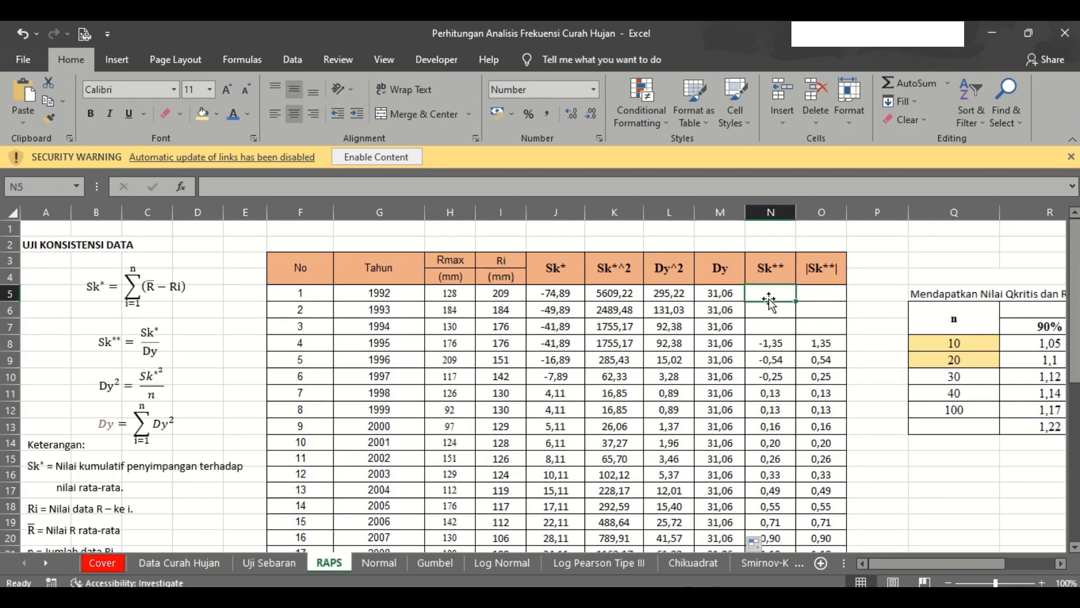
{"action": "type", "text": "="}
{"action": "key", "text": "Left"}
{"action": "key", "text": "Left"}
{"action": "key", "text": "Left"}
{"action": "key", "text": "Left"}
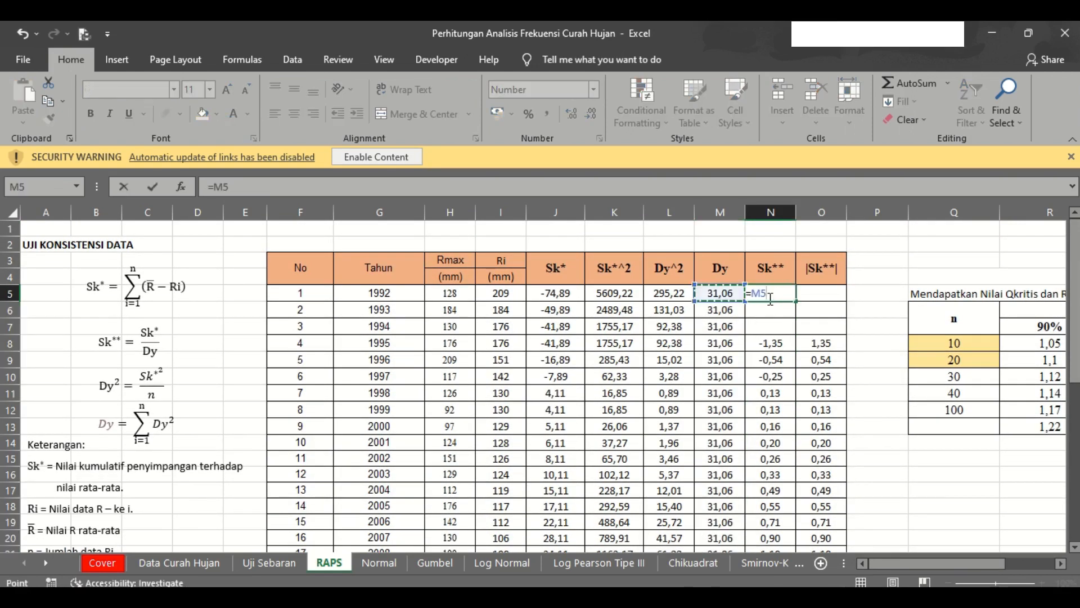
{"action": "type", "text": "/"}
{"action": "key", "text": "Left"}
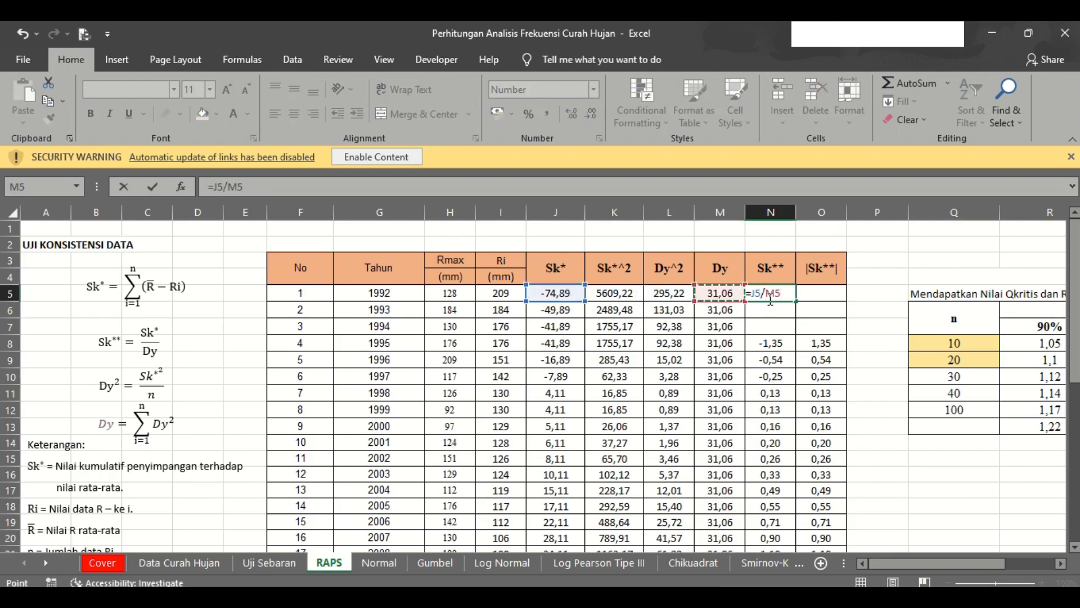
{"action": "key", "text": "Return"}
{"action": "left_click", "coordinate": [777, 293]}
{"action": "left_click_drag", "start_coordinate": [795, 301], "coordinate": [775, 529]}
{"action": "left_click_drag", "start_coordinate": [783, 475], "coordinate": [783, 477]}
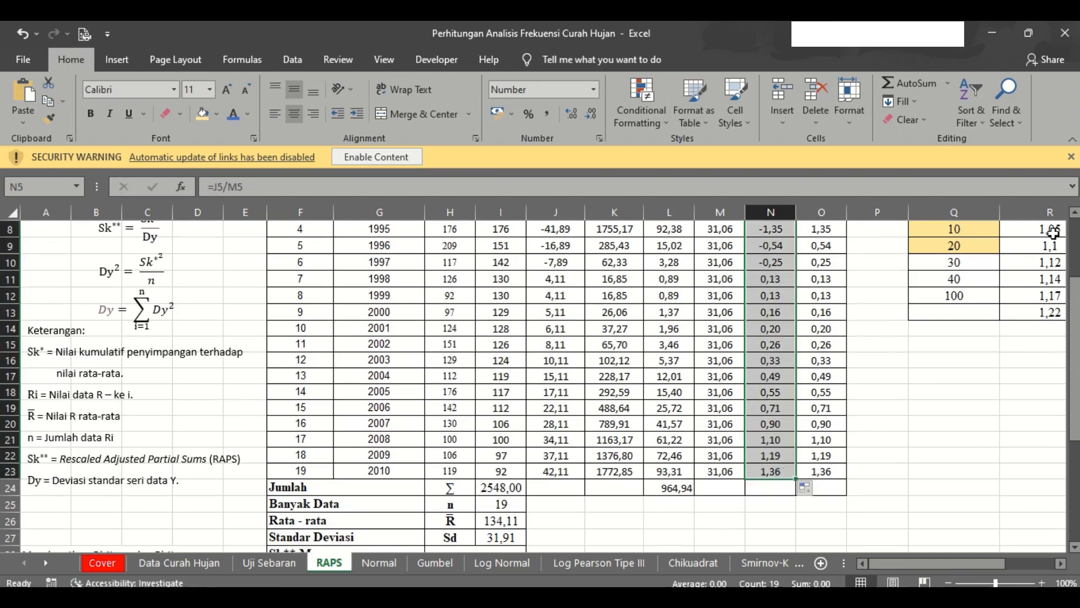
Step: Calculate |Sk**| in O5 with =ABS(N5) and fill the formula down through the 2010 row in O23
{"action": "scroll", "coordinate": [1076, 201], "scroll_direction": "up", "scroll_amount": 3}
{"action": "left_click", "coordinate": [821, 292]}
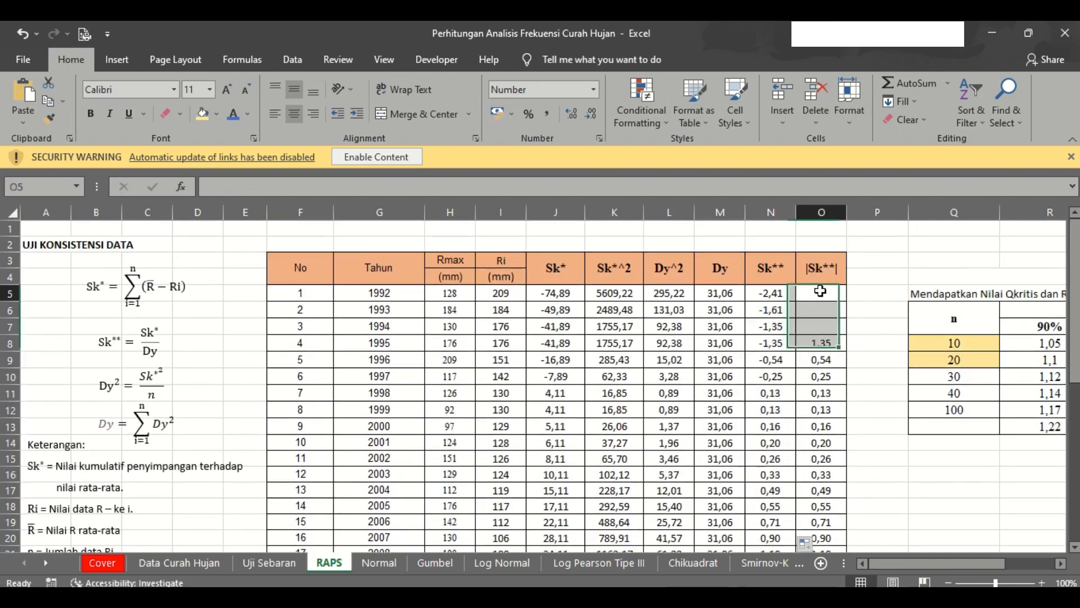
{"action": "type", "text": "=abs)"}
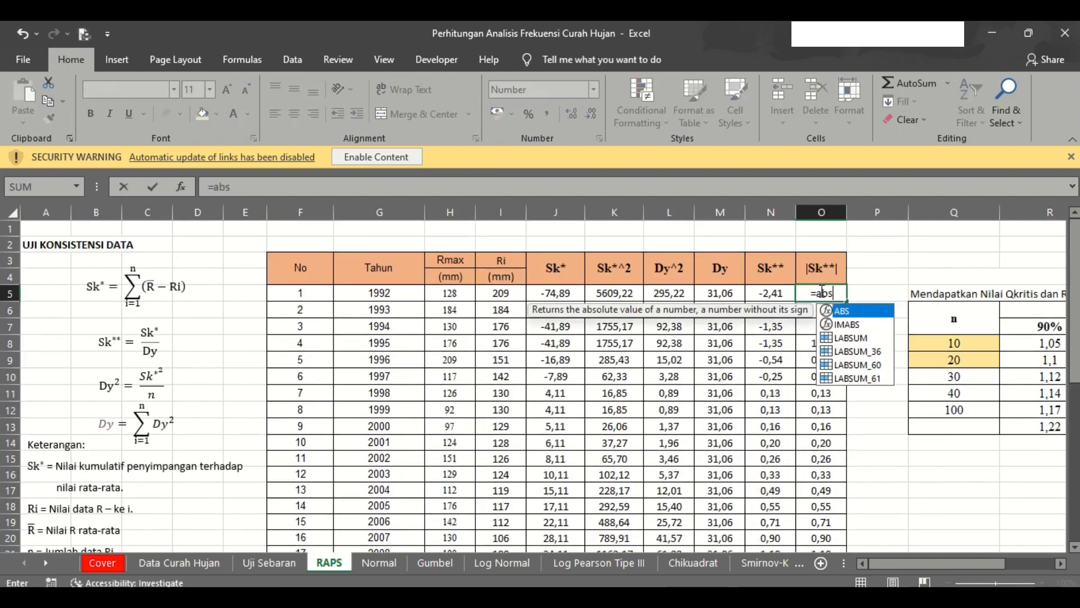
{"action": "key", "text": "Return"}
{"action": "key", "text": "Return"}
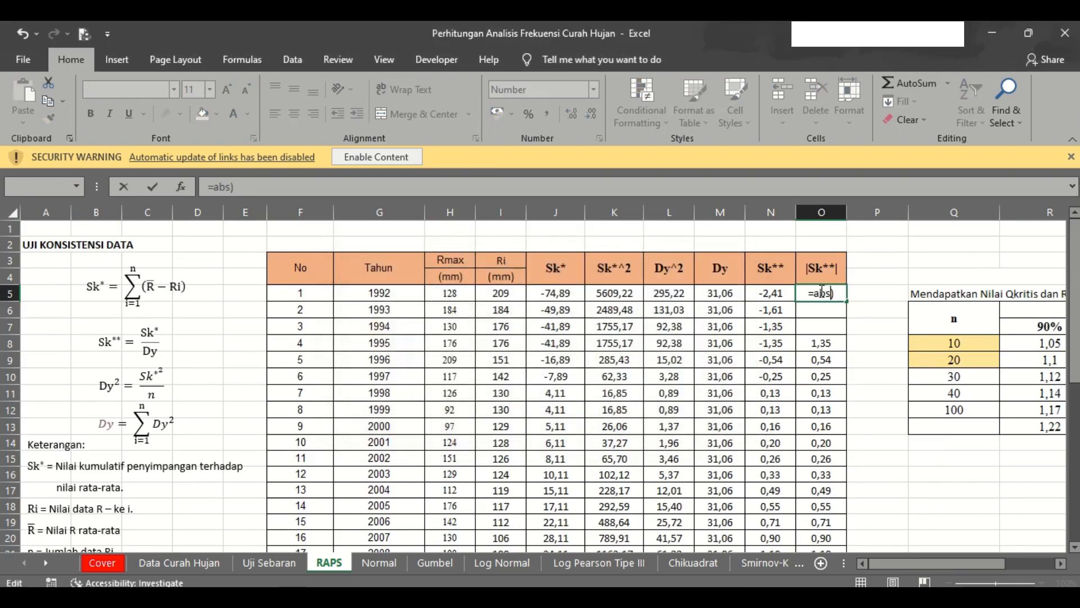
{"action": "key", "text": "BackSpace"}
{"action": "type", "text": "("}
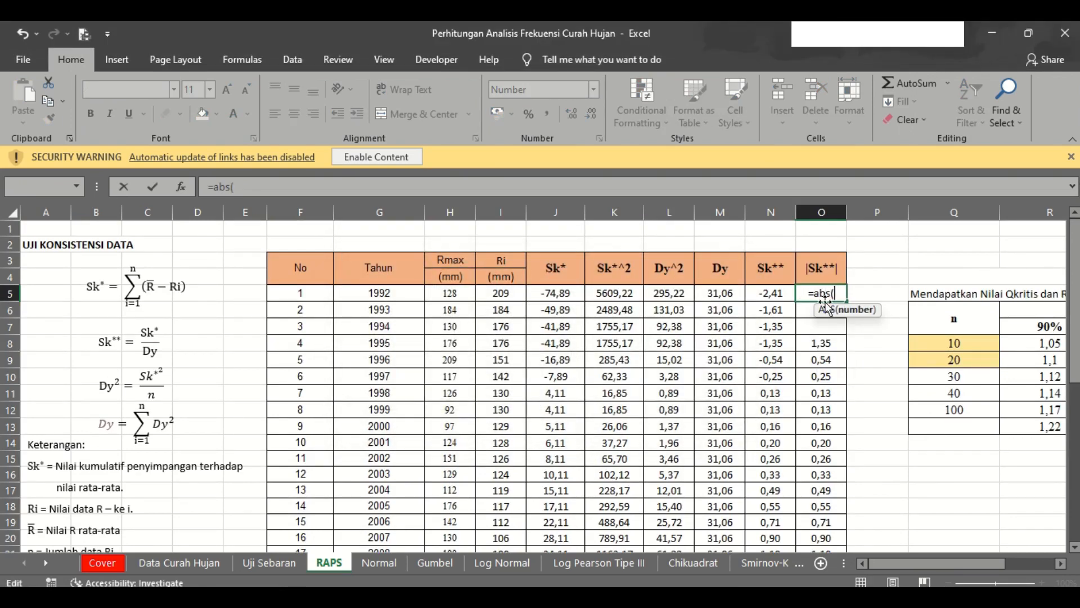
{"action": "left_click", "coordinate": [767, 292]}
{"action": "key", "text": "Return"}
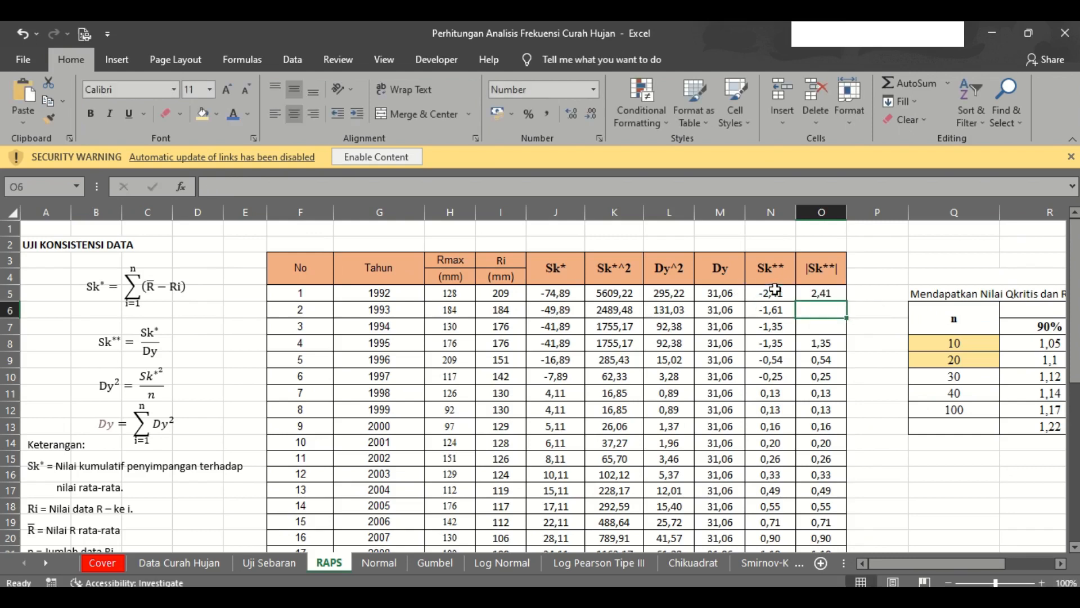
{"action": "left_click", "coordinate": [830, 295]}
{"action": "left_click_drag", "start_coordinate": [848, 301], "coordinate": [821, 488]}
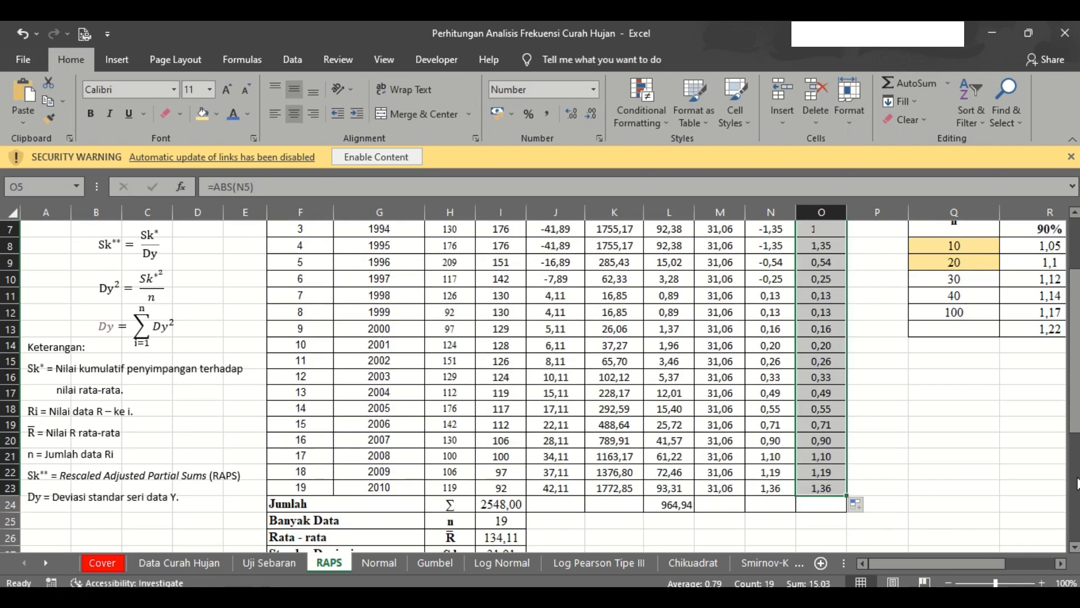
Step: Calculate Sk** Max in H28 as the maximum of the Sk** values with =MAX(N5:N23)
{"action": "left_click", "coordinate": [1077, 491]}
{"action": "left_click_drag", "start_coordinate": [1077, 491], "coordinate": [1077, 428]}
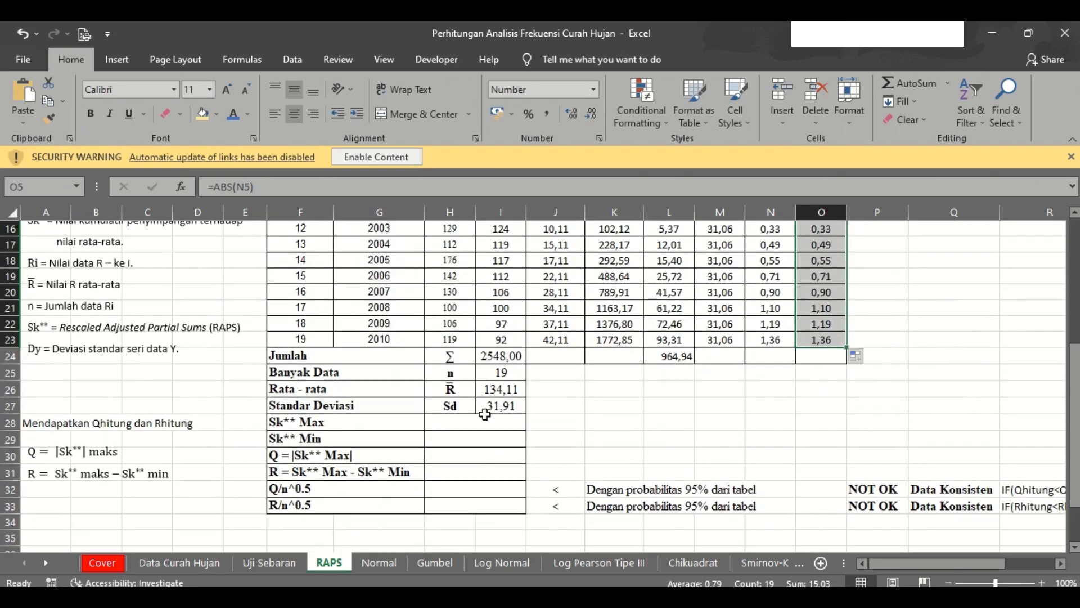
{"action": "left_click", "coordinate": [486, 420]}
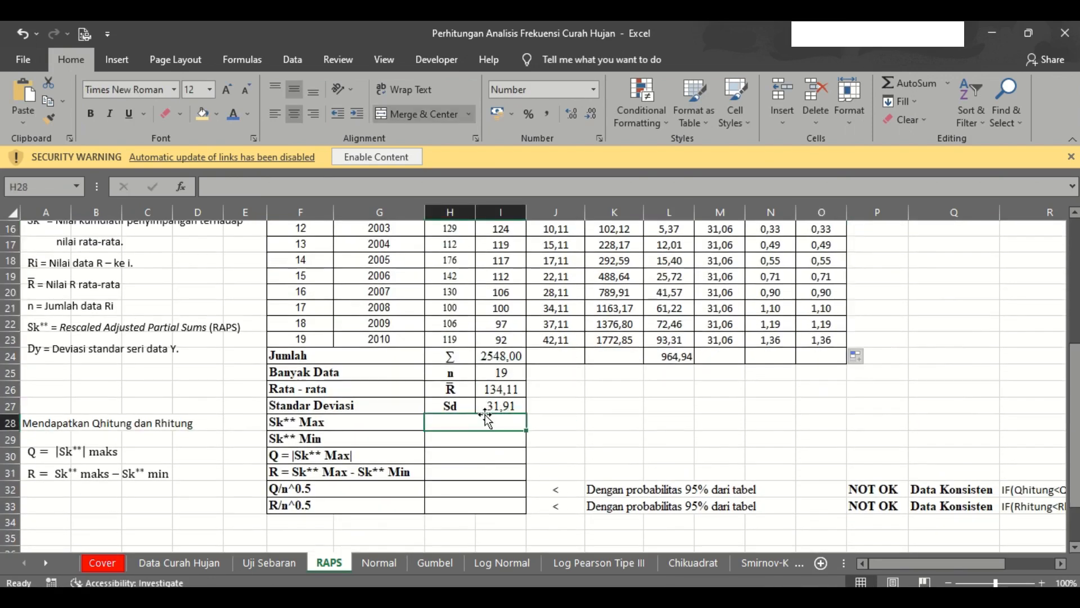
{"action": "type", "text": "="}
{"action": "left_click", "coordinate": [1076, 299]}
{"action": "left_click_drag", "start_coordinate": [1076, 299], "coordinate": [1077, 312]}
{"action": "type", "text": "max("}
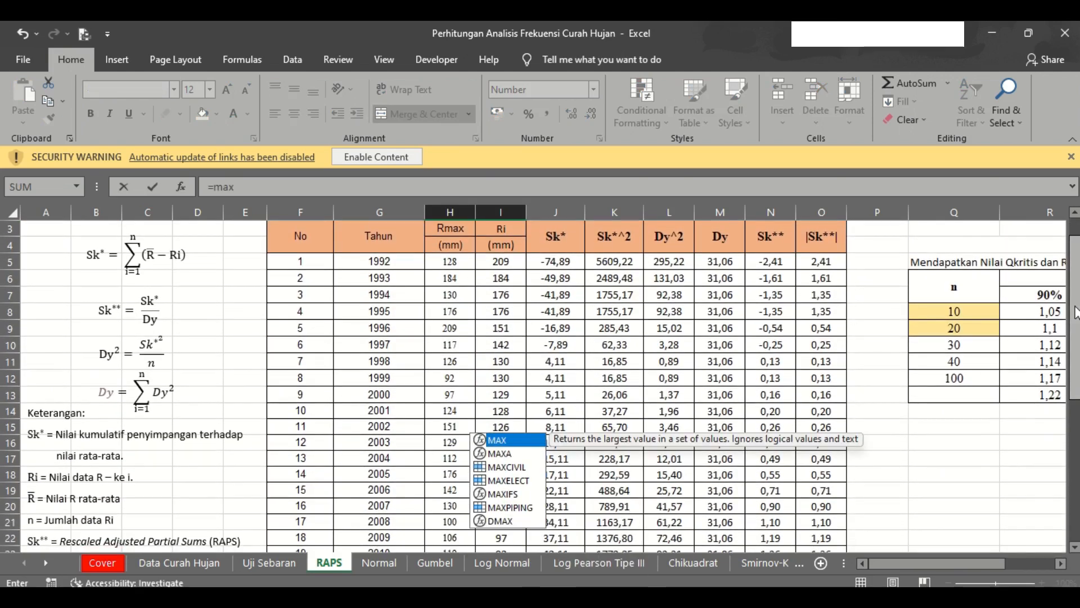
{"action": "left_click", "coordinate": [783, 264]}
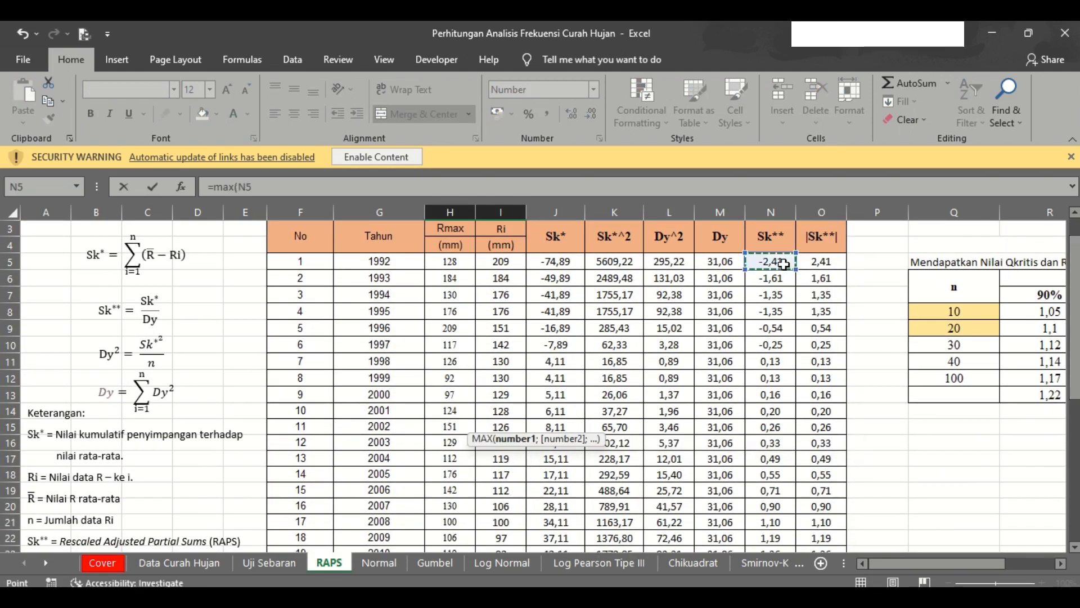
{"action": "left_click_drag", "start_coordinate": [784, 264], "coordinate": [783, 507]}
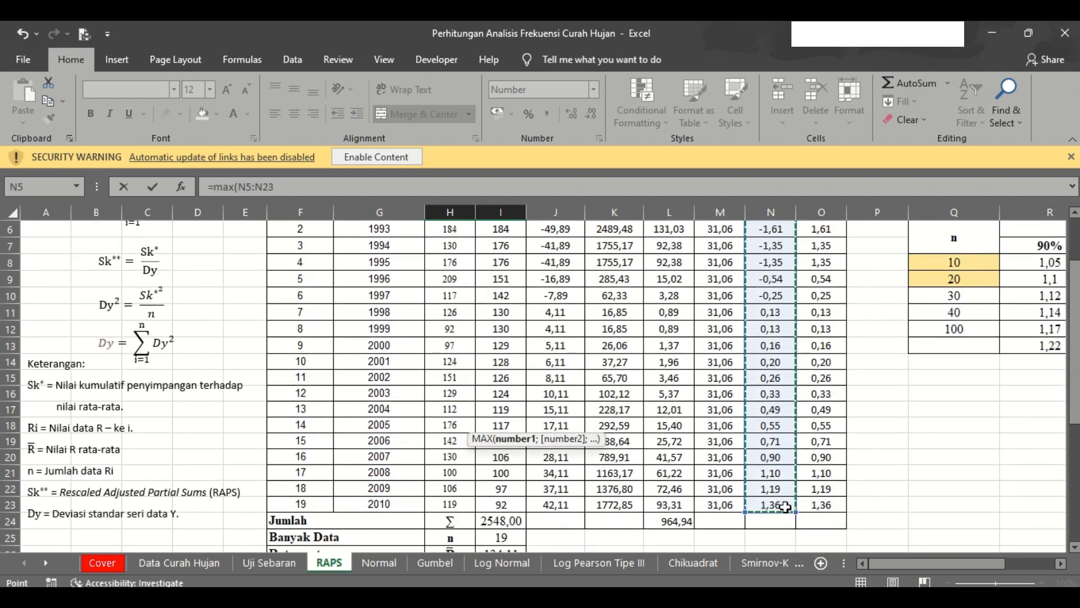
{"action": "key", "text": "Return"}
Step: Calculate Sk** Min in H29 with the MIN function over the yearly Sk** values starting at N5
{"action": "type", "text": "="}
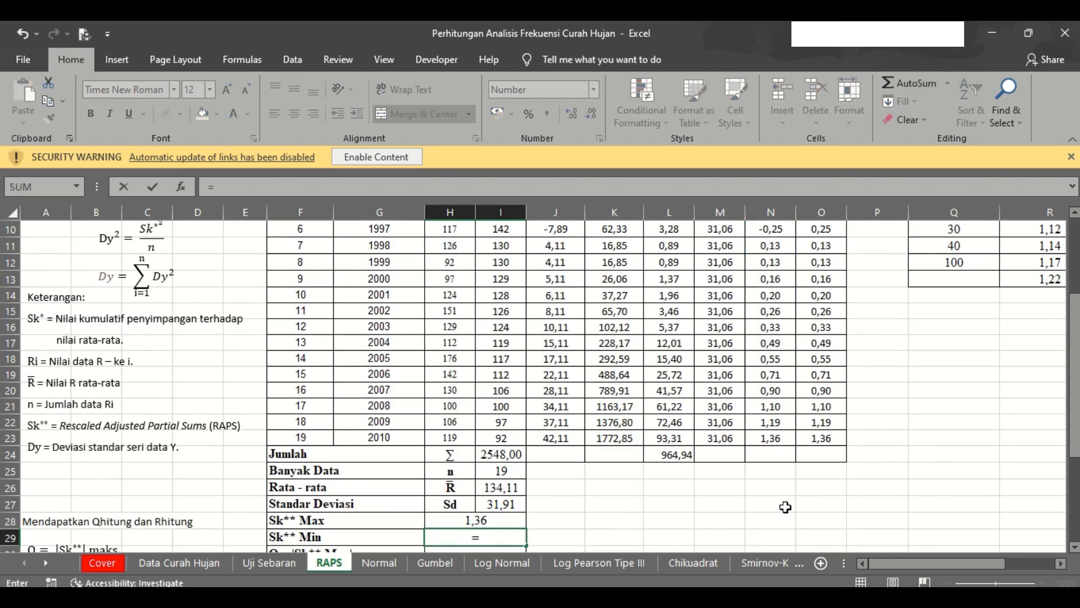
{"action": "type", "text": "min("}
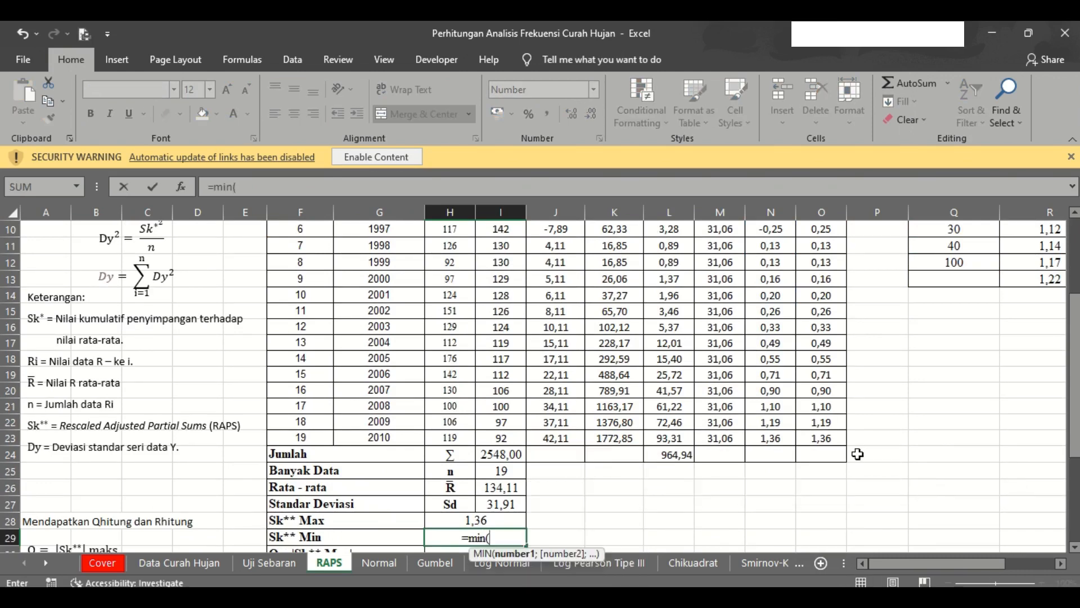
{"action": "scroll", "coordinate": [1074, 296], "scroll_direction": "up", "scroll_amount": 3}
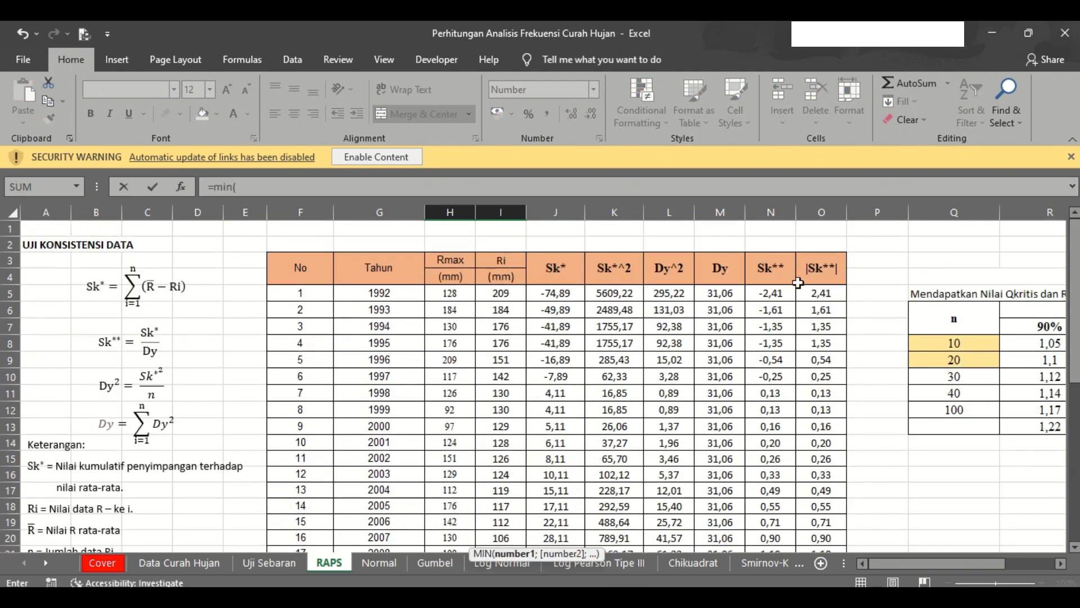
{"action": "left_click_drag", "start_coordinate": [776, 294], "coordinate": [776, 304]}
{"action": "key", "text": "shift+Down"}
{"action": "key", "text": "shift+Down"}
{"action": "key", "text": "shift+Down"}
{"action": "key", "text": "shift+Down"}
{"action": "key", "text": "shift+Down"}
{"action": "key", "text": "shift+Down"}
{"action": "key", "text": "shift+Down"}
{"action": "key", "text": "shift+Down"}
{"action": "key", "text": "shift+Down"}
{"action": "key", "text": "shift+Down"}
{"action": "key", "text": "shift+Down"}
{"action": "key", "text": "shift+Down"}
{"action": "key", "text": "shift+Down"}
{"action": "key", "text": "shift+Down"}
{"action": "key", "text": "shift+Down"}
{"action": "key", "text": "shift+Down"}
{"action": "key", "text": "shift+Down"}
{"action": "key", "text": "shift+Down"}
{"action": "key", "text": "shift+Down"}
{"action": "key", "text": "shift+Down"}
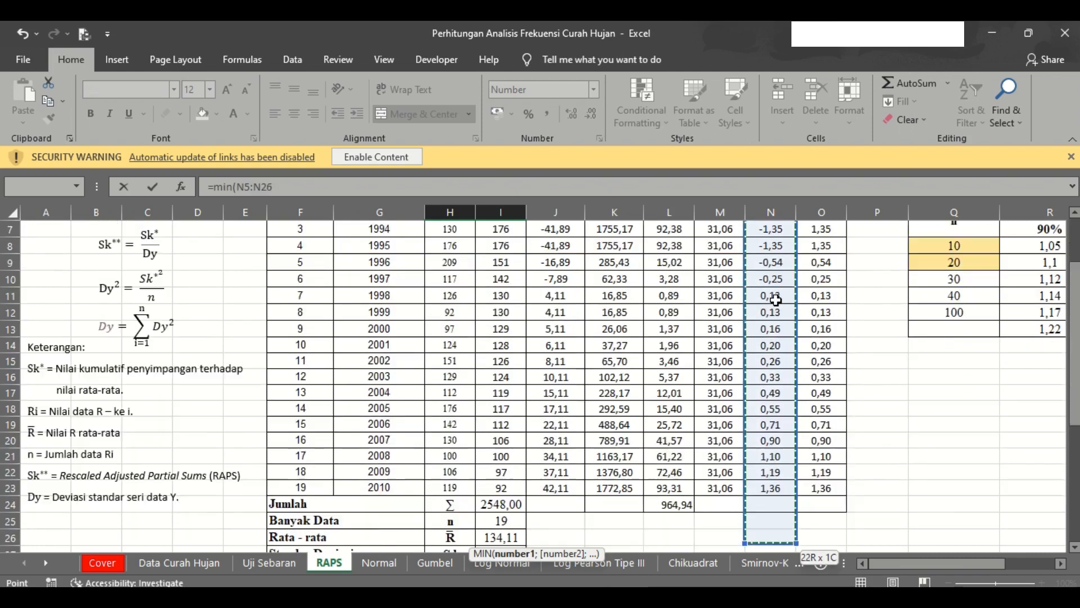
{"action": "key", "text": "shift+Up"}
{"action": "key", "text": "shift+Up"}
{"action": "key", "text": "shift+Up"}
{"action": "key", "text": "shift+Up"}
{"action": "key", "text": "Return"}
Step: Set Q in H30 equal to the Sk** Max value with =H28
{"action": "key", "text": "Down"}
{"action": "key", "text": "Down"}
{"action": "key", "text": "Down"}
{"action": "key", "text": "Down"}
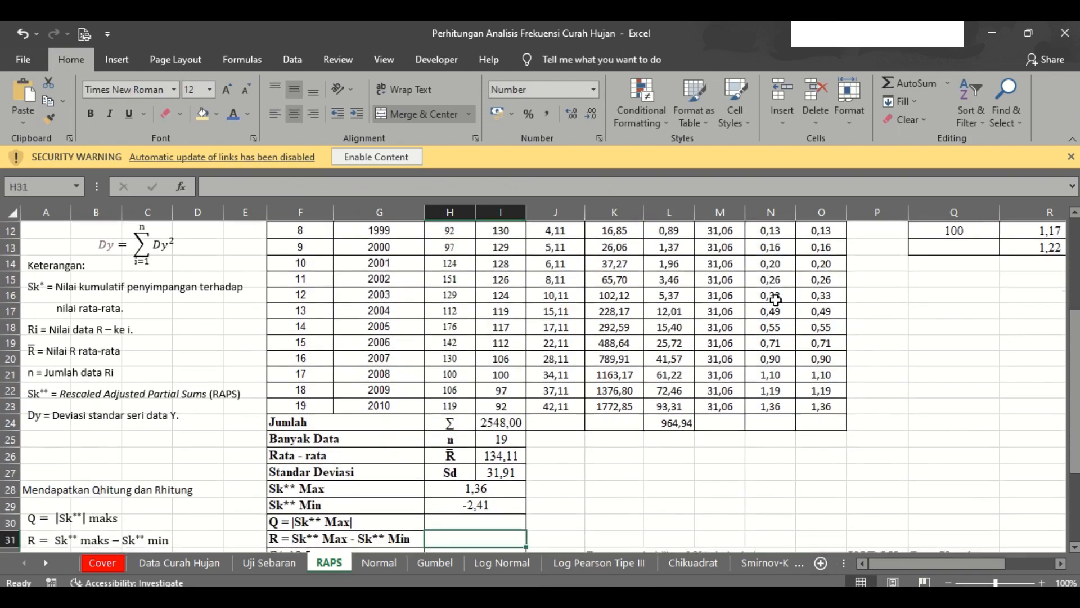
{"action": "key", "text": "Up"}
{"action": "key", "text": "Up"}
{"action": "key", "text": "Up"}
{"action": "key", "text": "Up"}
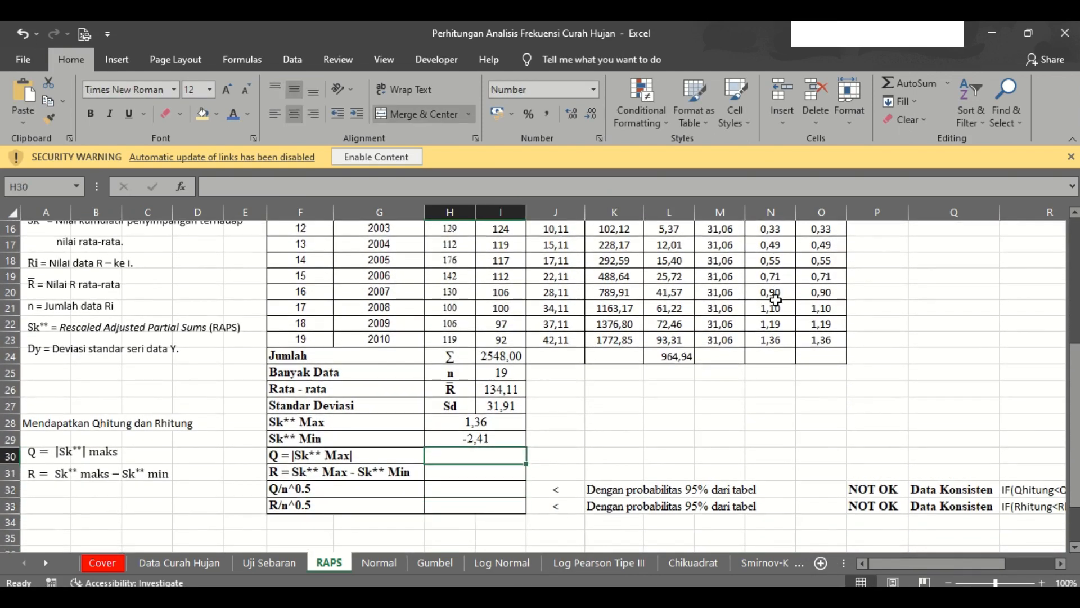
{"action": "type", "text": "="}
{"action": "key", "text": "Up"}
{"action": "key", "text": "Up"}
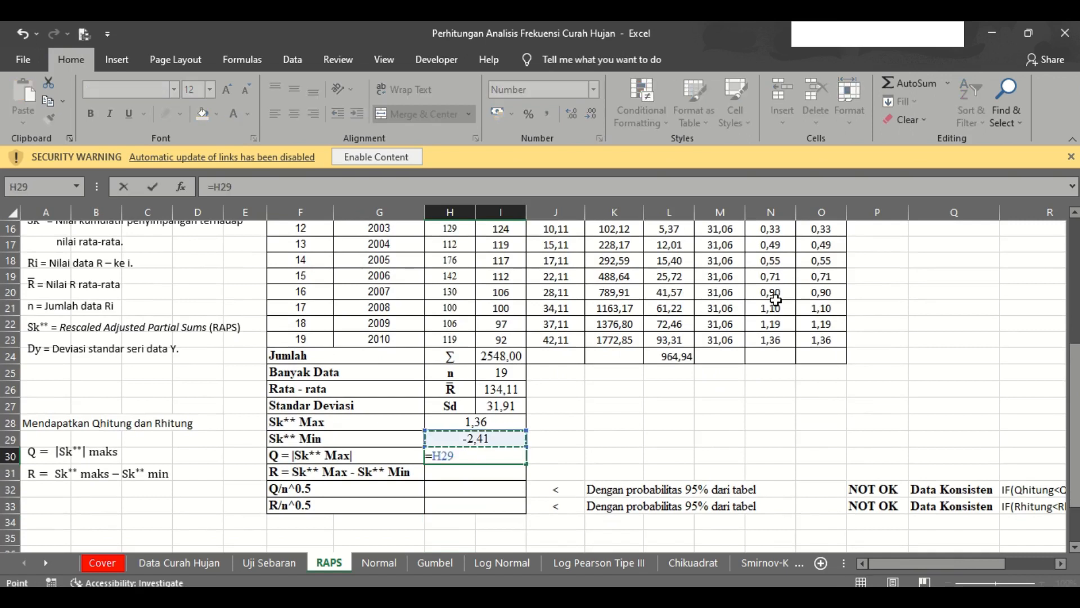
{"action": "key", "text": "Down"}
{"action": "key", "text": "Up"}
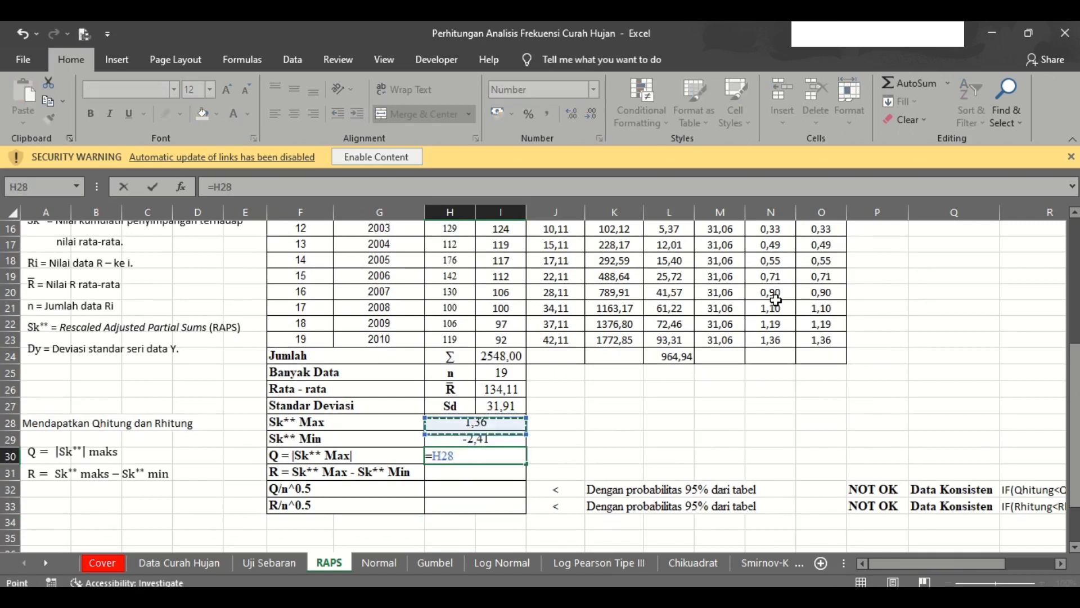
{"action": "key", "text": "Return"}
Step: Calculate R in H31 as Sk** Max minus Sk** Min with =H28-H29
{"action": "type", "text": "="}
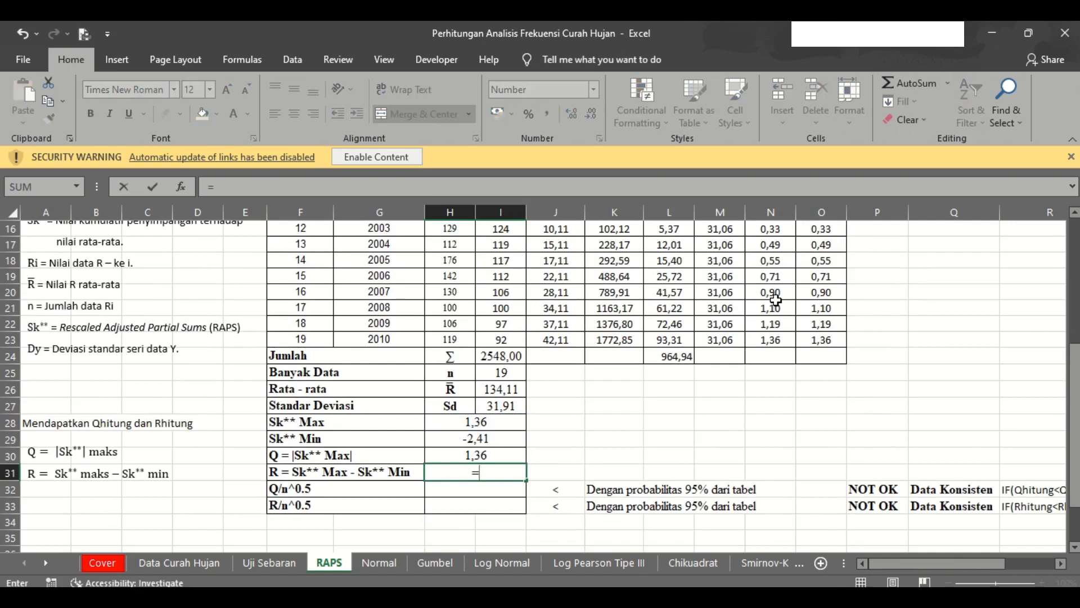
{"action": "key", "text": "Up"}
{"action": "key", "text": "Up"}
{"action": "key", "text": "Up"}
{"action": "type", "text": "-"}
{"action": "key", "text": "Up"}
{"action": "key", "text": "Up"}
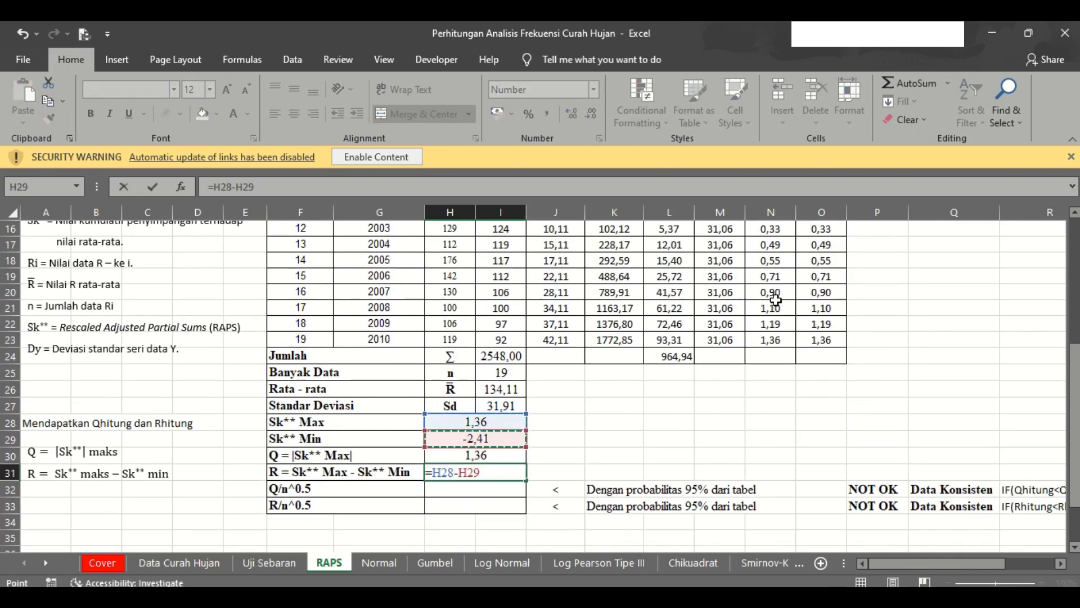
{"action": "key", "text": "Return"}
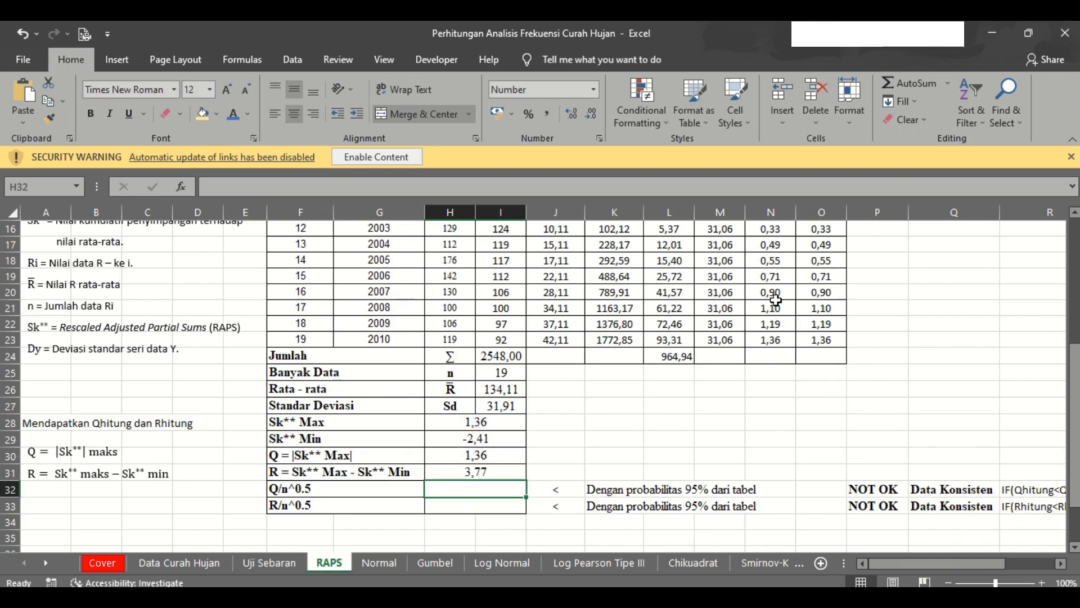
Step: Calculate Q/n^0.5 in H32 with =(H30/I25)^(1/2)
{"action": "type", "text": "="}
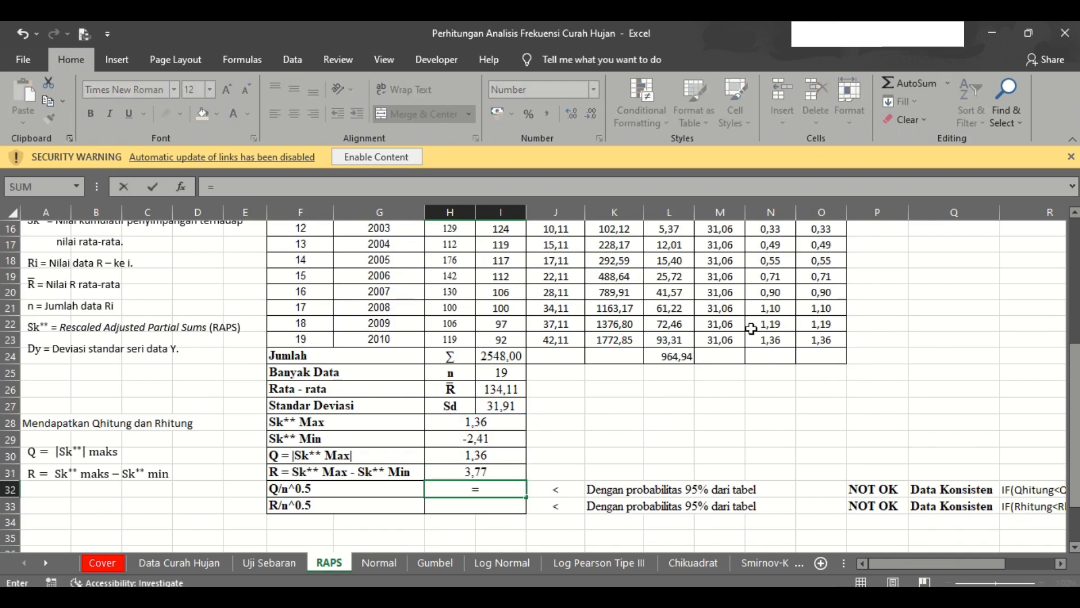
{"action": "left_click", "coordinate": [460, 457]}
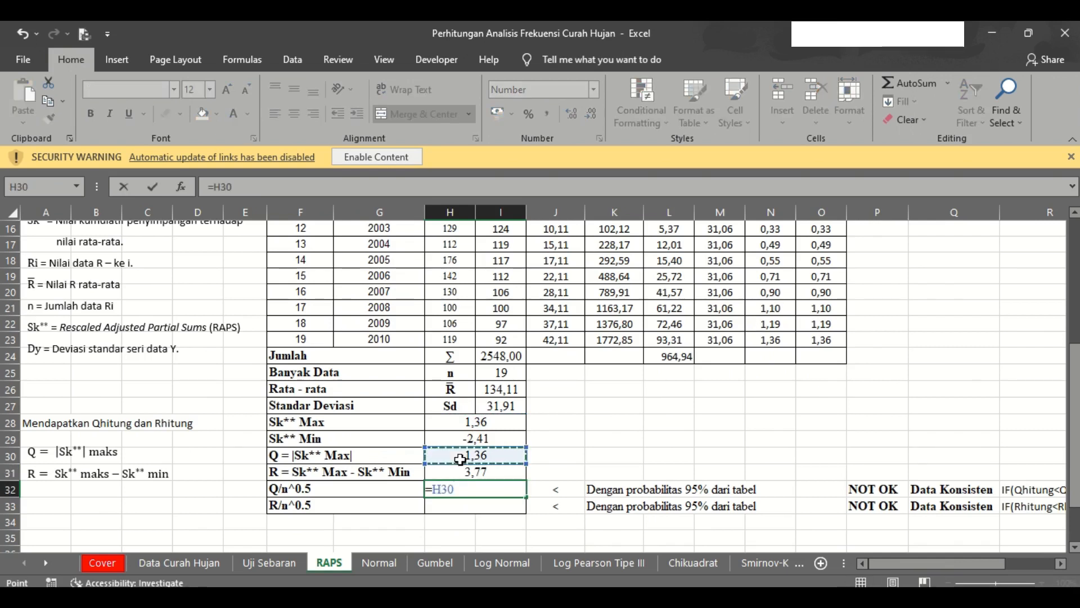
{"action": "key", "text": "BackSpace"}
{"action": "key", "text": "BackSpace"}
{"action": "key", "text": "BackSpace"}
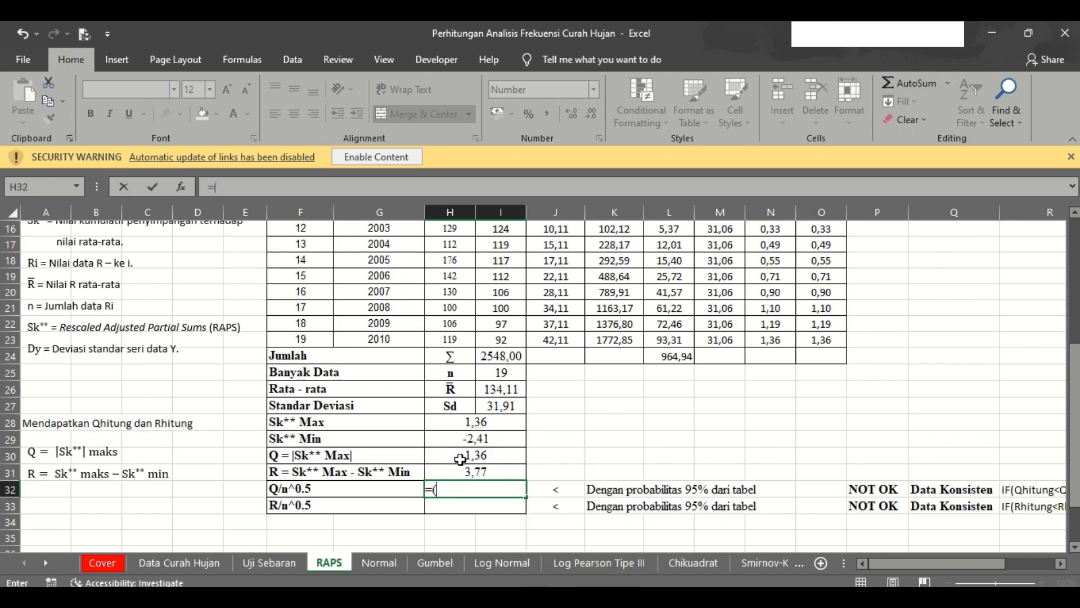
{"action": "type", "text": "("}
{"action": "left_click", "coordinate": [460, 457]}
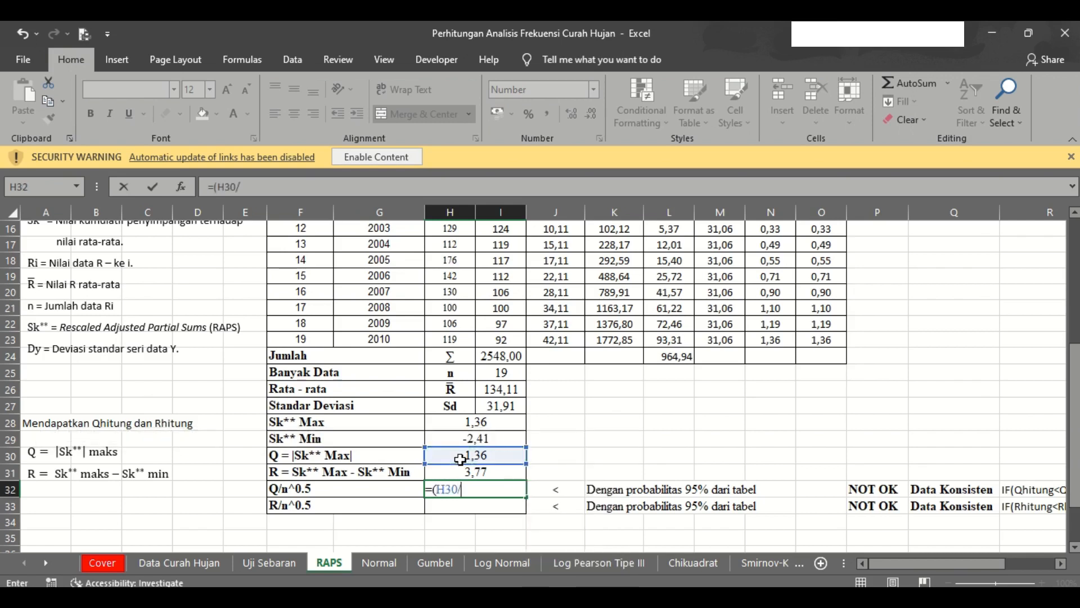
{"action": "type", "text": "/"}
{"action": "left_click", "coordinate": [503, 372]}
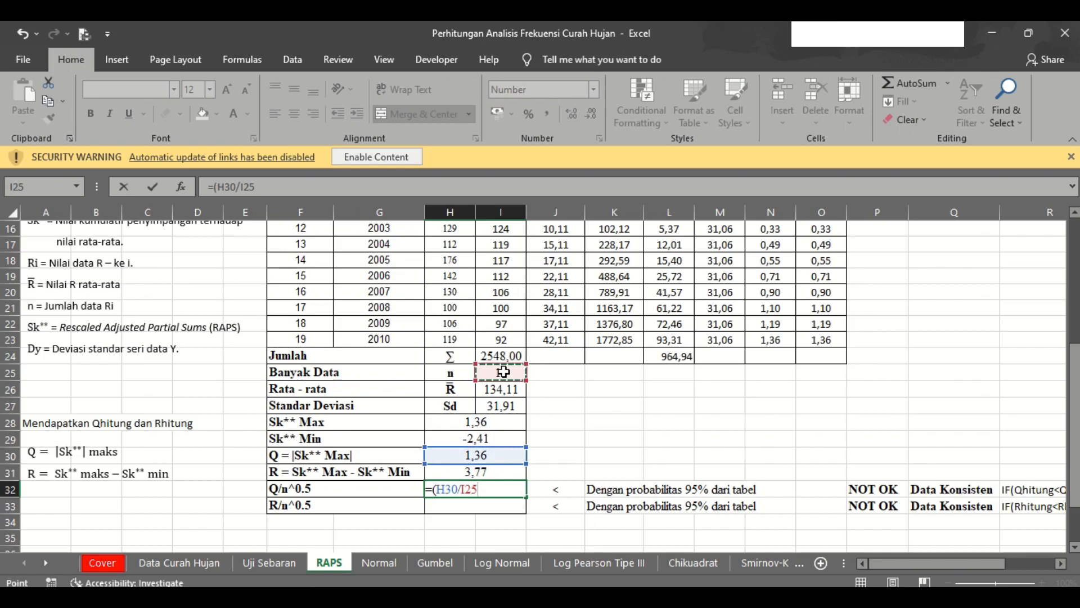
{"action": "type", "text": ")"}
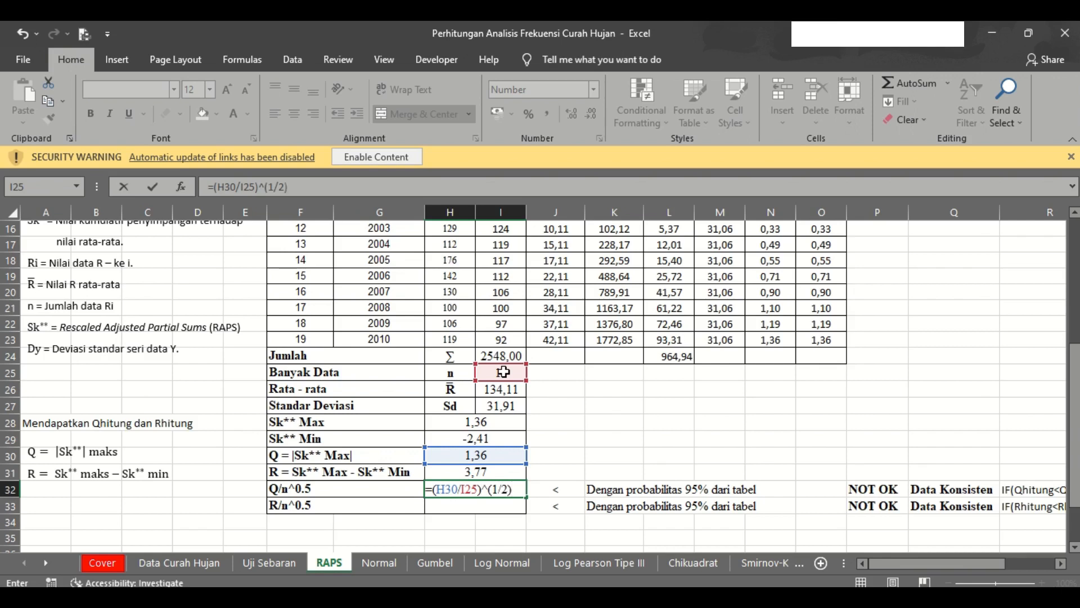
{"action": "type", "text": "^(1/2)"}
{"action": "key", "text": "Return"}
Step: Calculate R/n^0.5 in H33 with =(H31/I25)^(1/2)
{"action": "type", "text": "="}
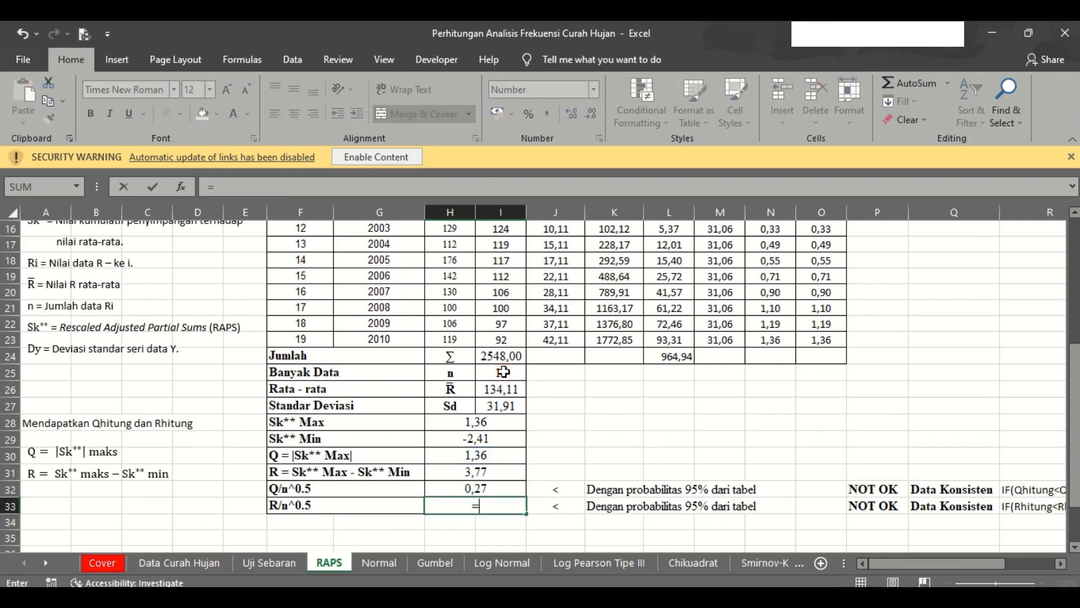
{"action": "key", "text": "Up"}
{"action": "key", "text": "Up"}
{"action": "key", "text": "Up"}
{"action": "key", "text": "Up"}
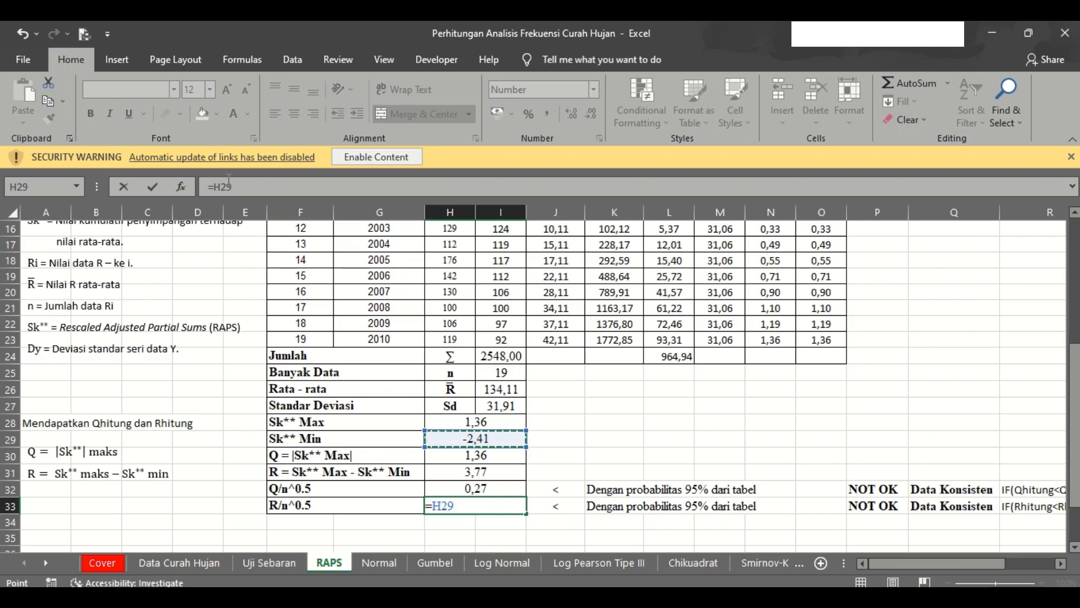
{"action": "key", "text": "Down"}
{"action": "key", "text": "Down"}
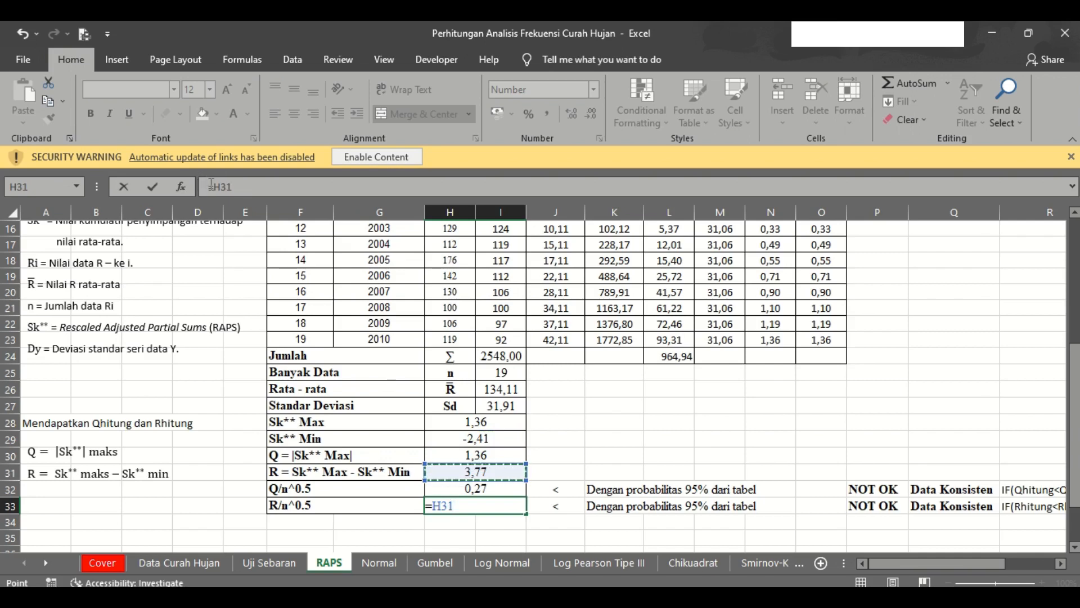
{"action": "left_click", "coordinate": [214, 186]}
{"action": "type", "text": "("}
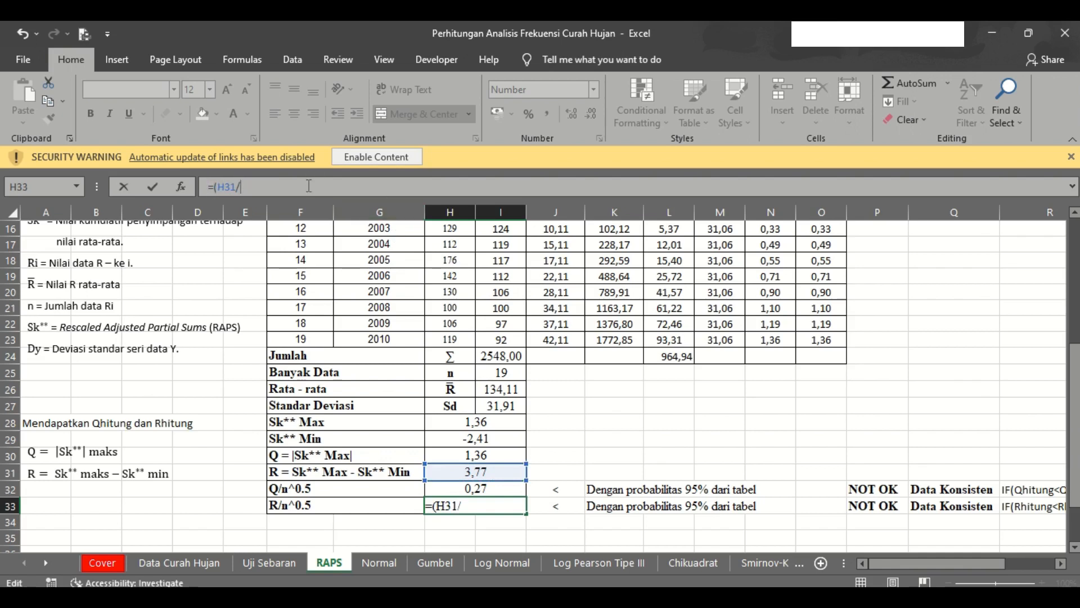
{"action": "left_click", "coordinate": [503, 377]}
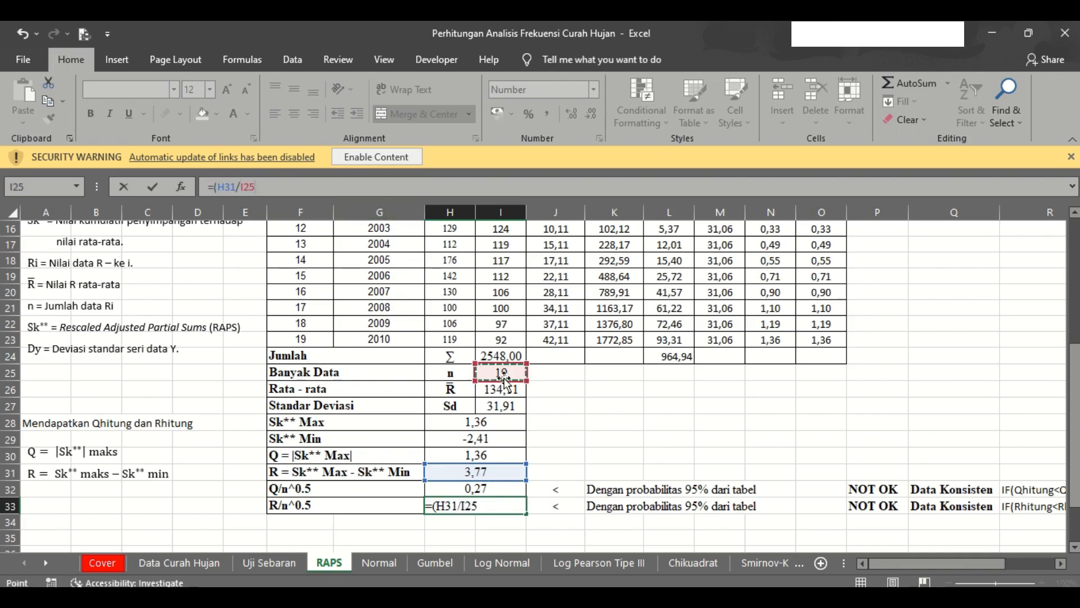
{"action": "type", "text": ")^(1/2))"}
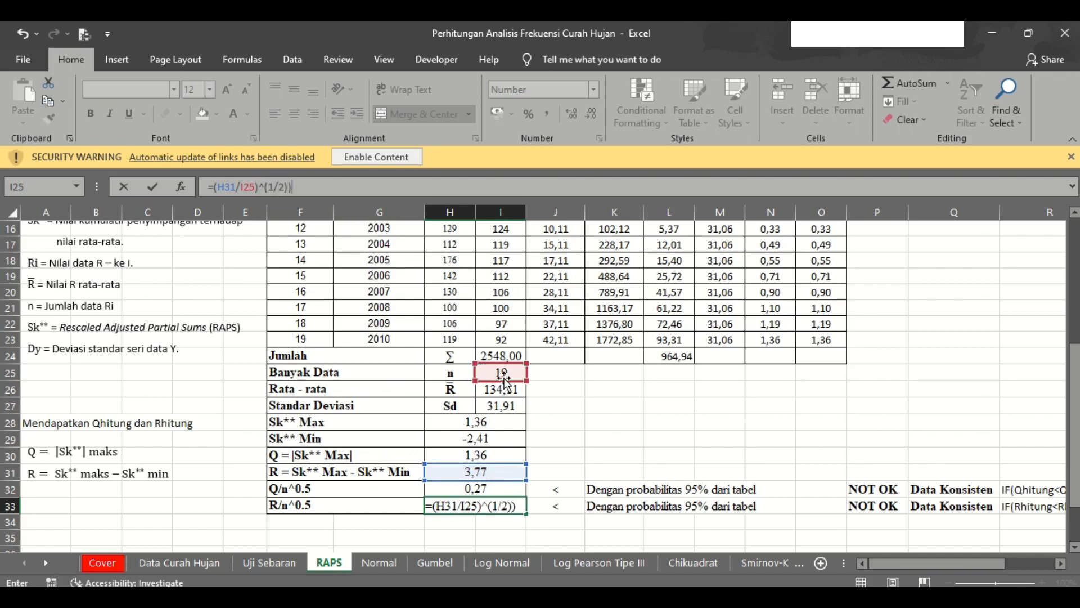
{"action": "key", "text": "Return"}
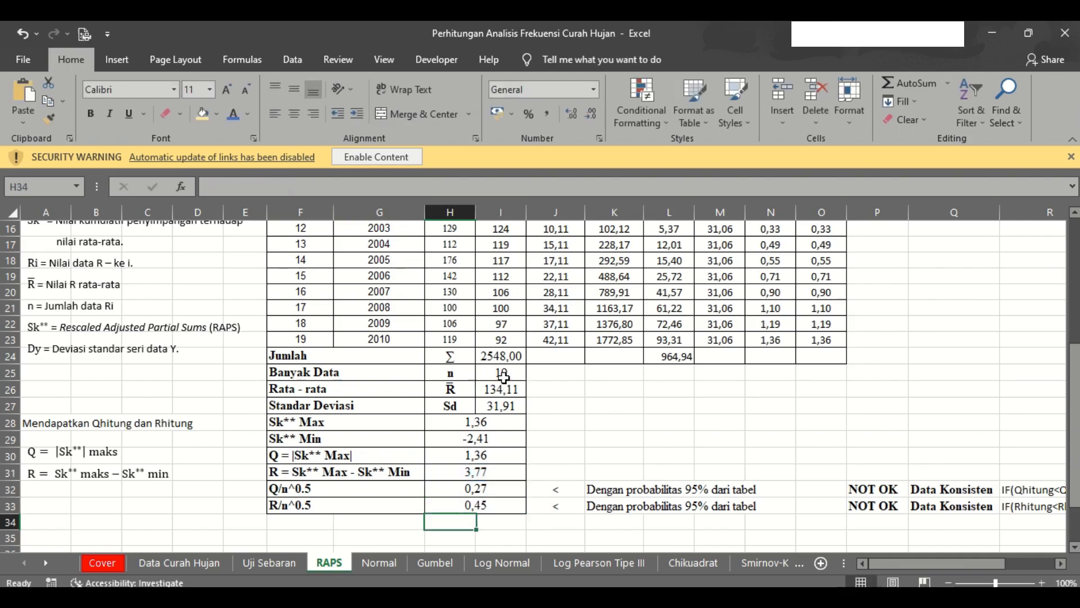
{"action": "left_click", "coordinate": [474, 489]}
{"action": "left_click_drag", "start_coordinate": [474, 489], "coordinate": [476, 502]}
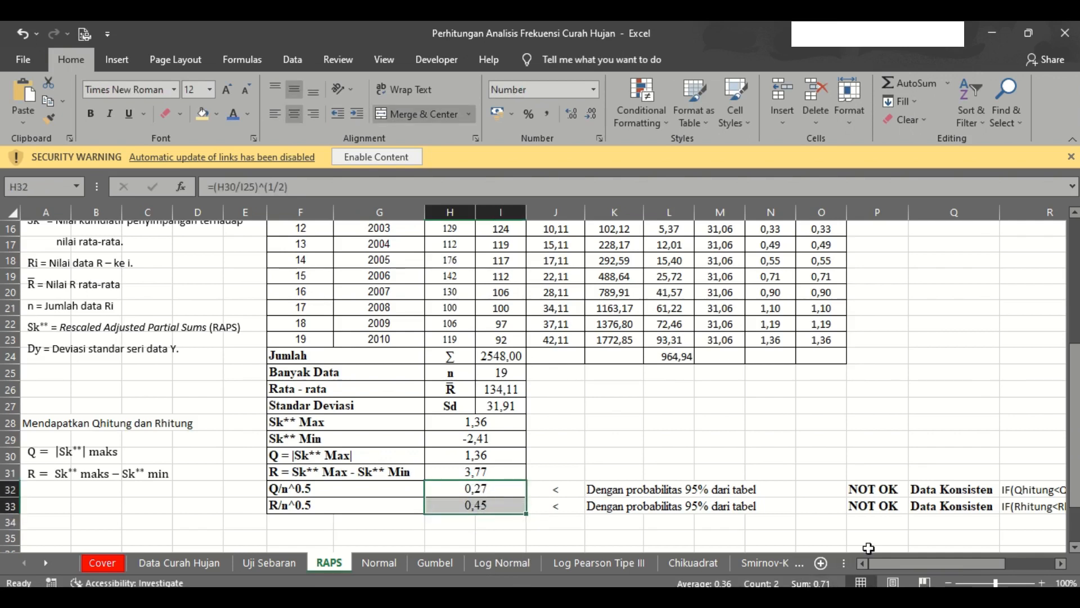
{"action": "left_click_drag", "start_coordinate": [872, 566], "coordinate": [848, 561]}
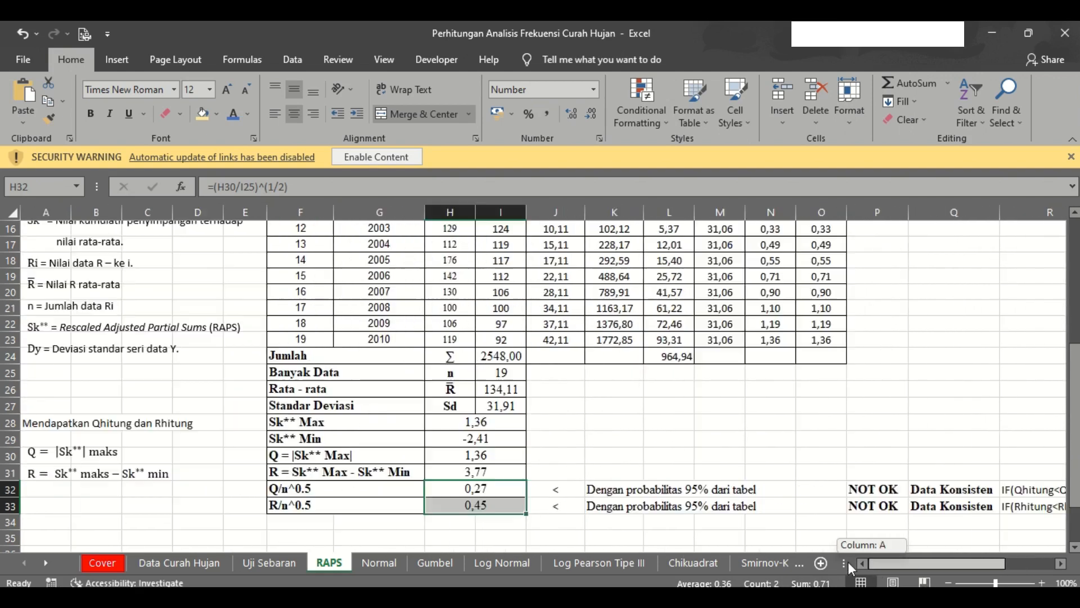
{"action": "left_click", "coordinate": [809, 490]}
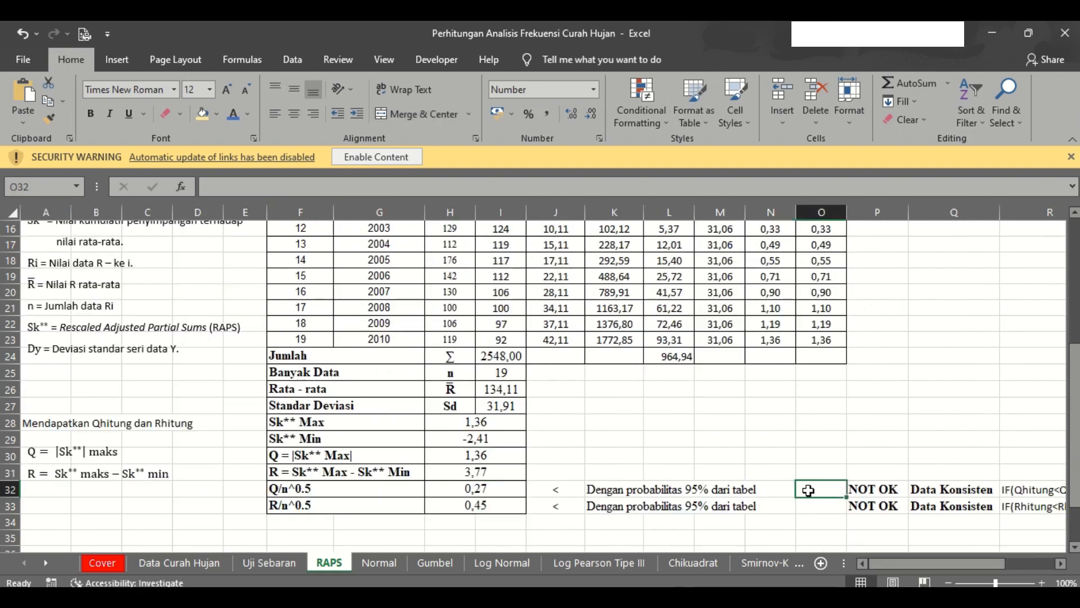
{"action": "type", "text": "="}
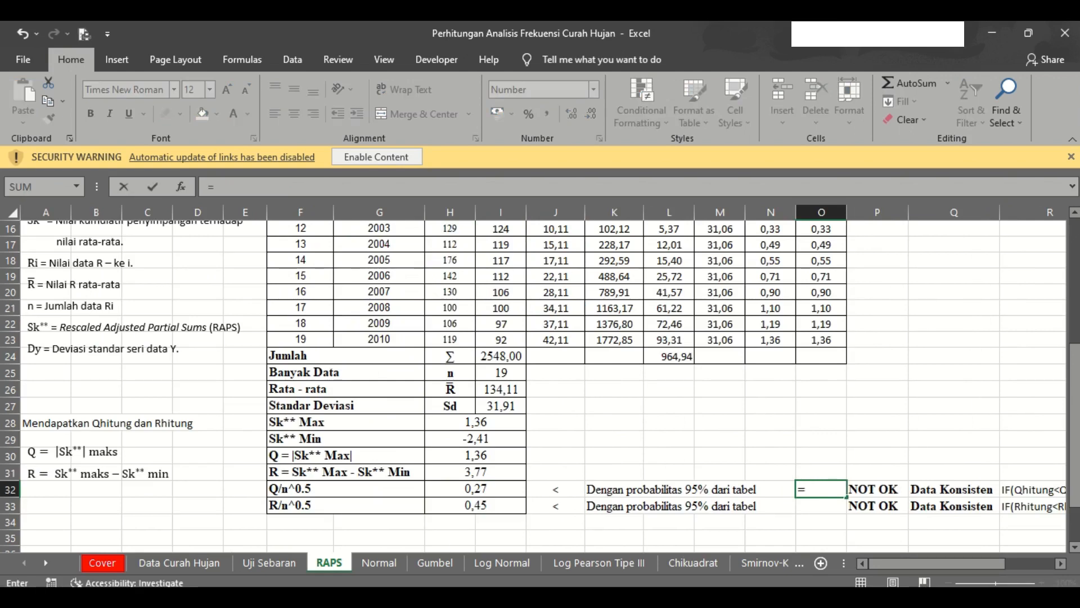
{"action": "scroll", "coordinate": [1076, 331], "scroll_direction": "up", "scroll_amount": 5}
{"action": "scroll", "coordinate": [1076, 330], "scroll_direction": "down", "scroll_amount": 4}
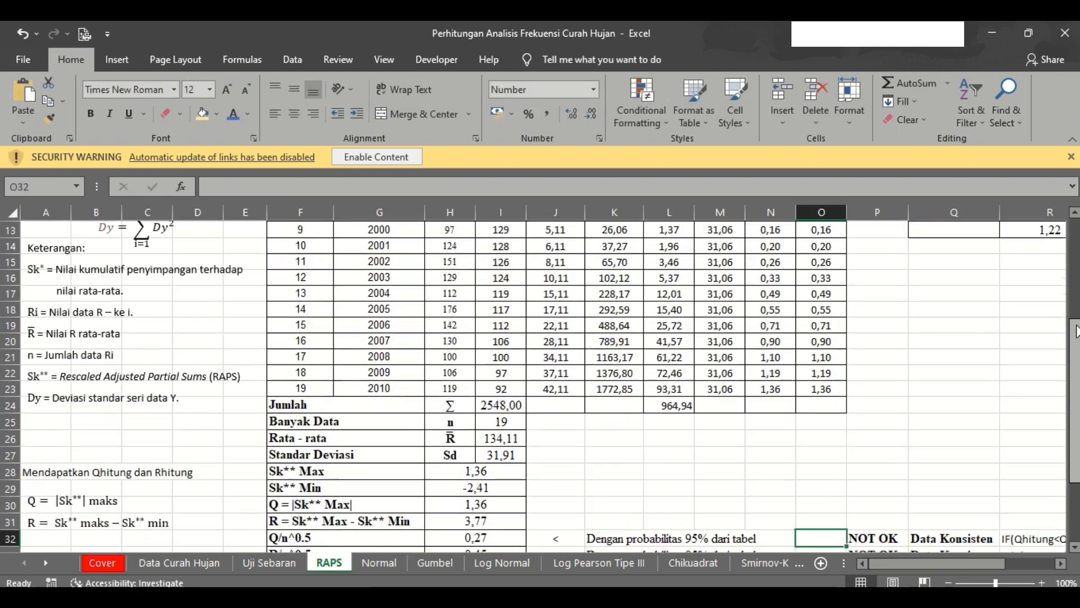
{"action": "key", "text": "Escape"}
Step: Interpolate the 95% critical Q/n^0.5 value from the critical value table in O32 with =FORECAST(I25;S8:S9;Q8:Q9)
{"action": "scroll", "coordinate": [1075, 331], "scroll_direction": "up", "scroll_amount": 4}
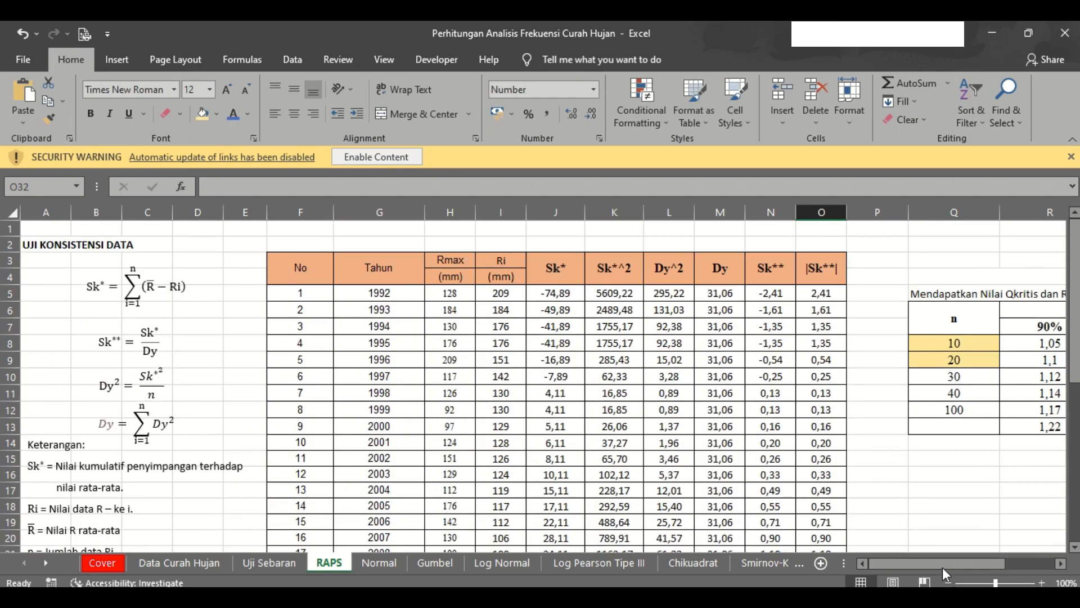
{"action": "left_click_drag", "start_coordinate": [943, 563], "coordinate": [984, 564]}
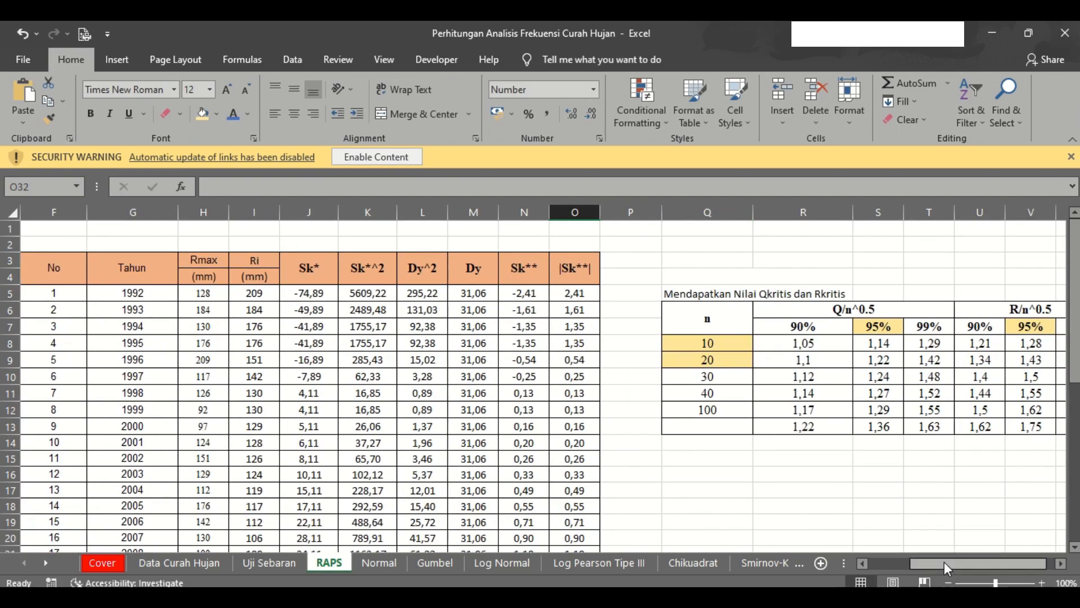
{"action": "left_click_drag", "start_coordinate": [944, 561], "coordinate": [953, 559]}
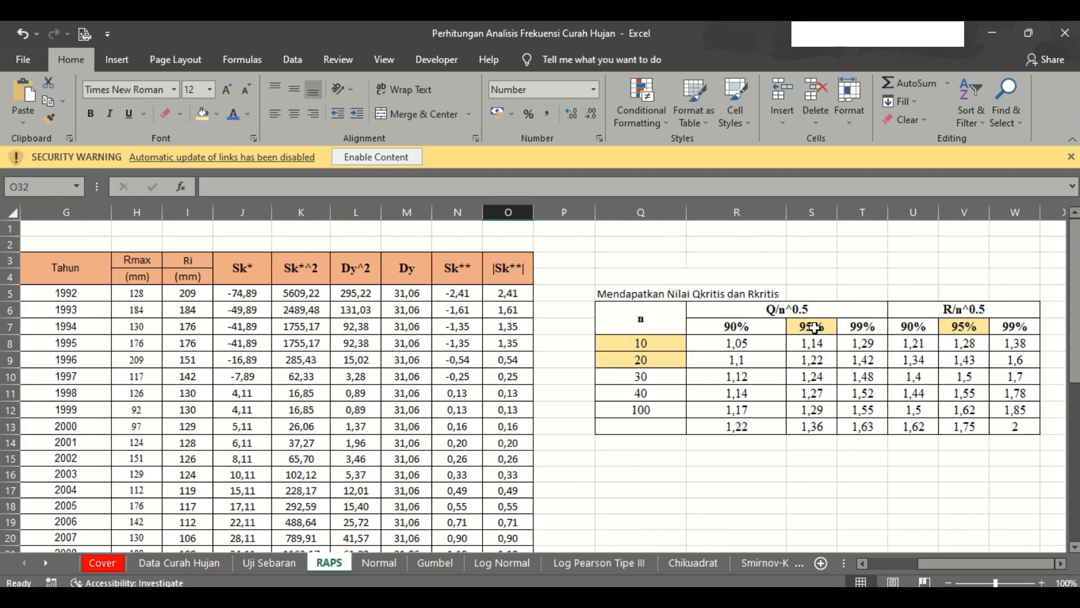
{"action": "left_click", "coordinate": [814, 328]}
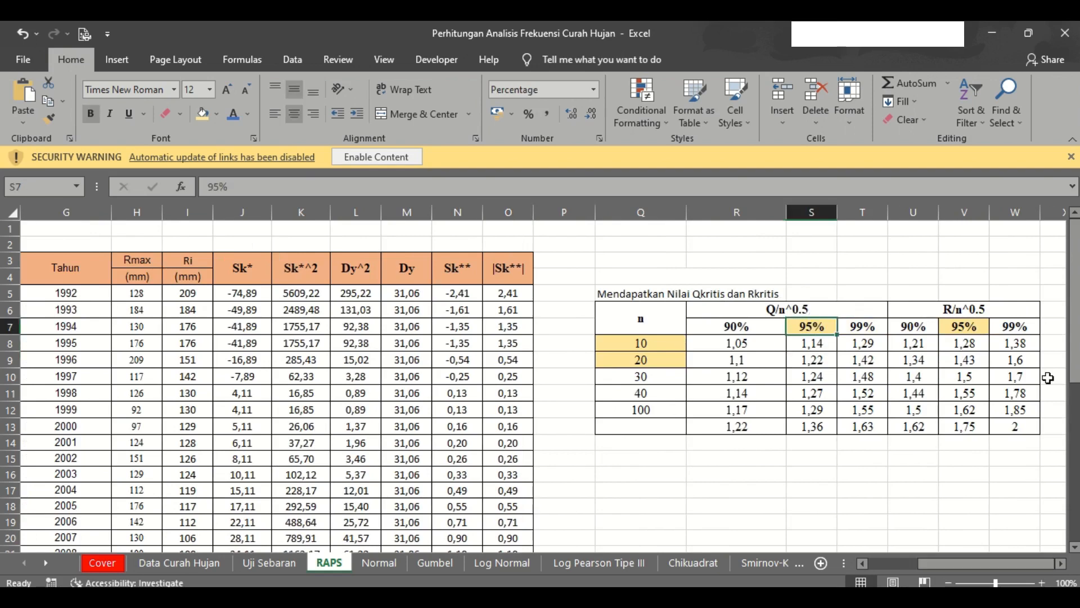
{"action": "left_click", "coordinate": [1075, 436]}
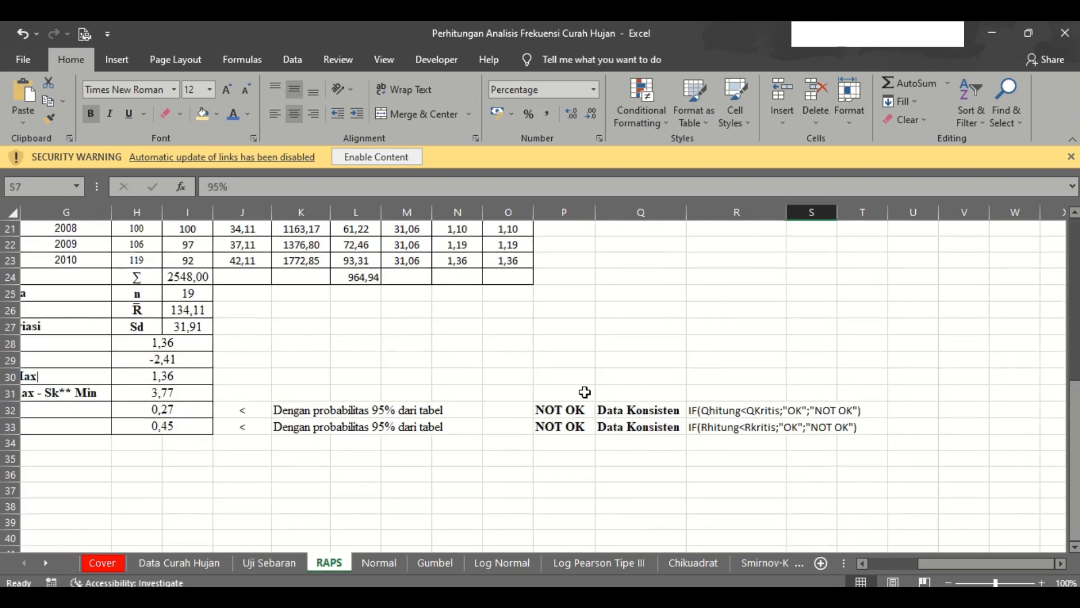
{"action": "left_click", "coordinate": [510, 411]}
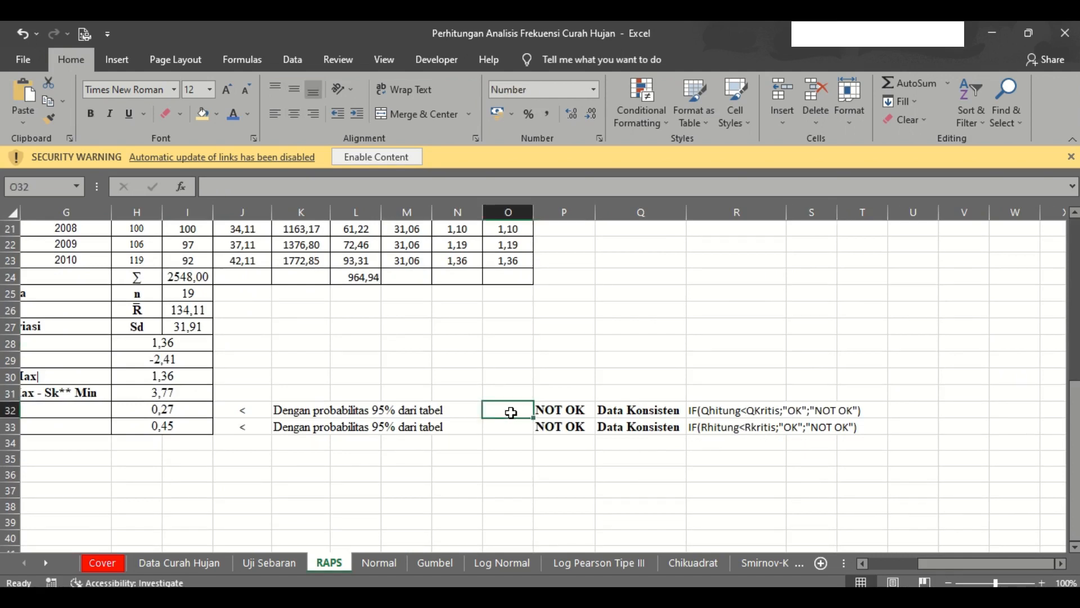
{"action": "type", "text": "=foreca"}
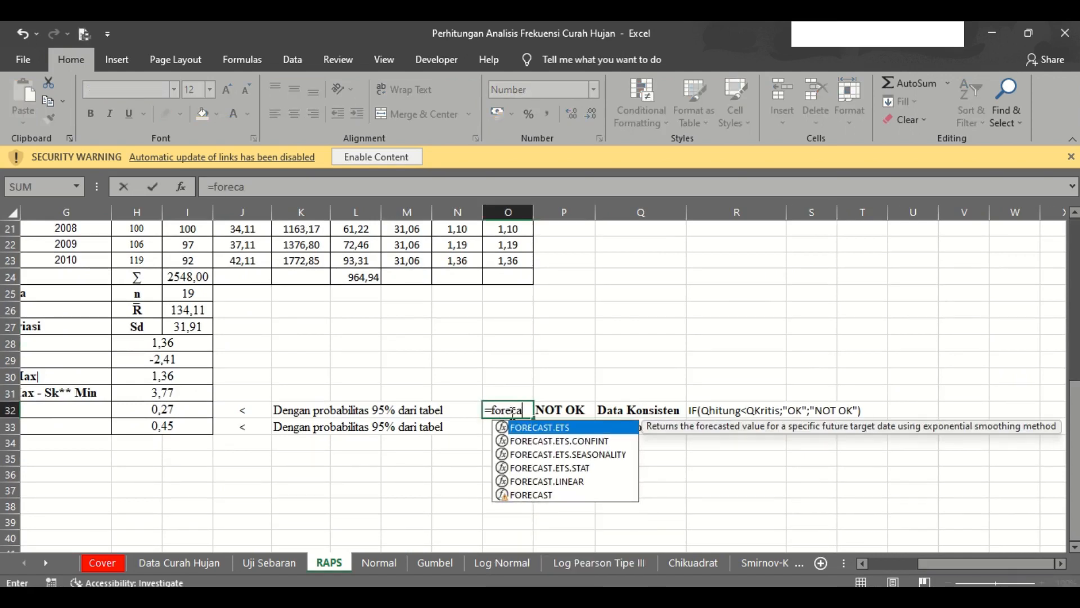
{"action": "type", "text": "st("}
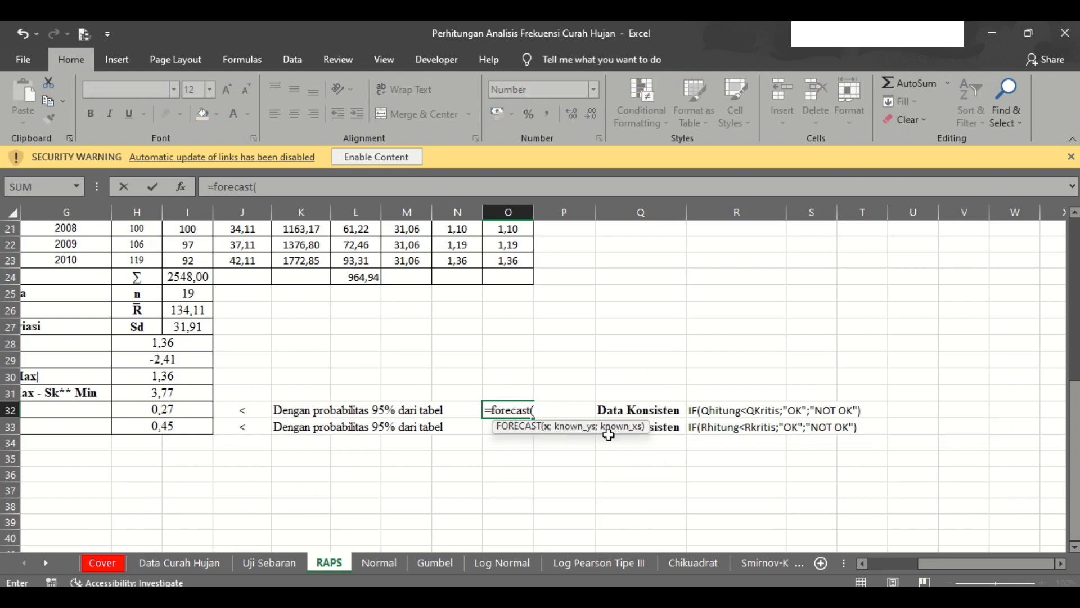
{"action": "left_click", "coordinate": [191, 294]}
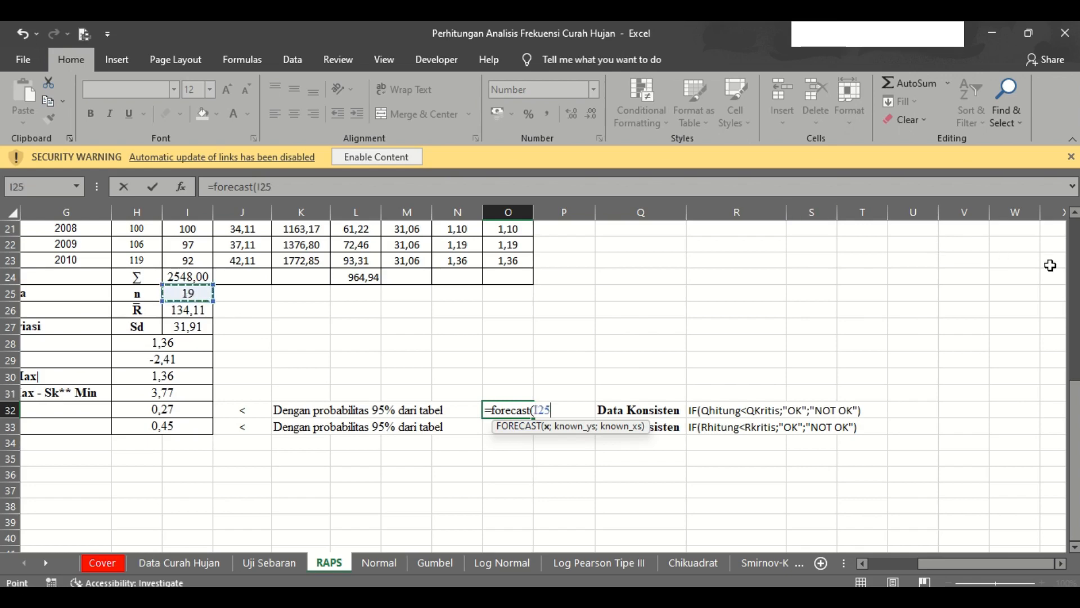
{"action": "left_click", "coordinate": [1075, 291]}
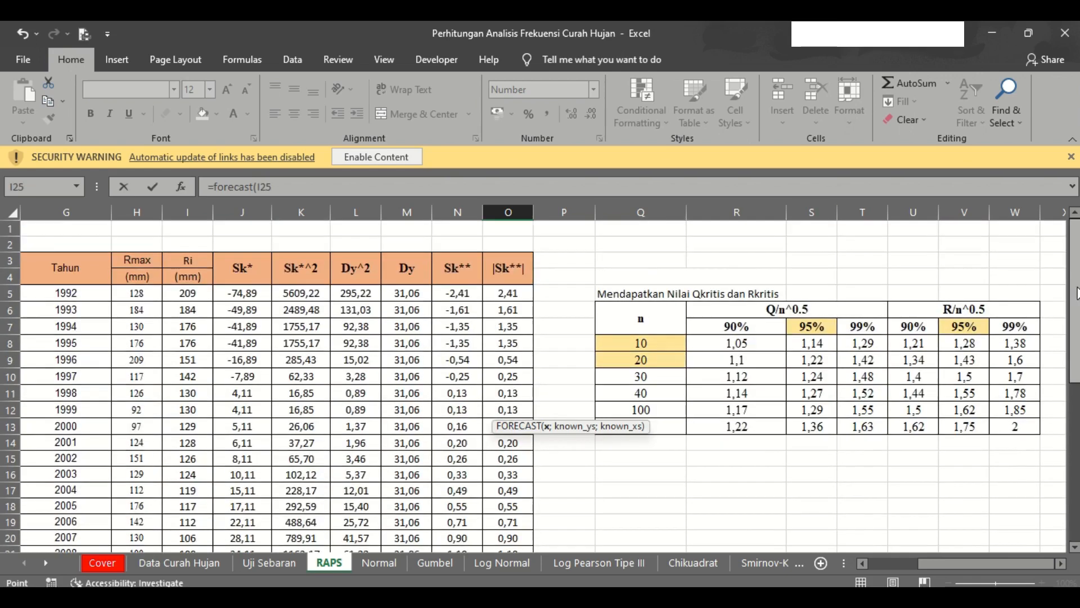
{"action": "type", "text": ";"}
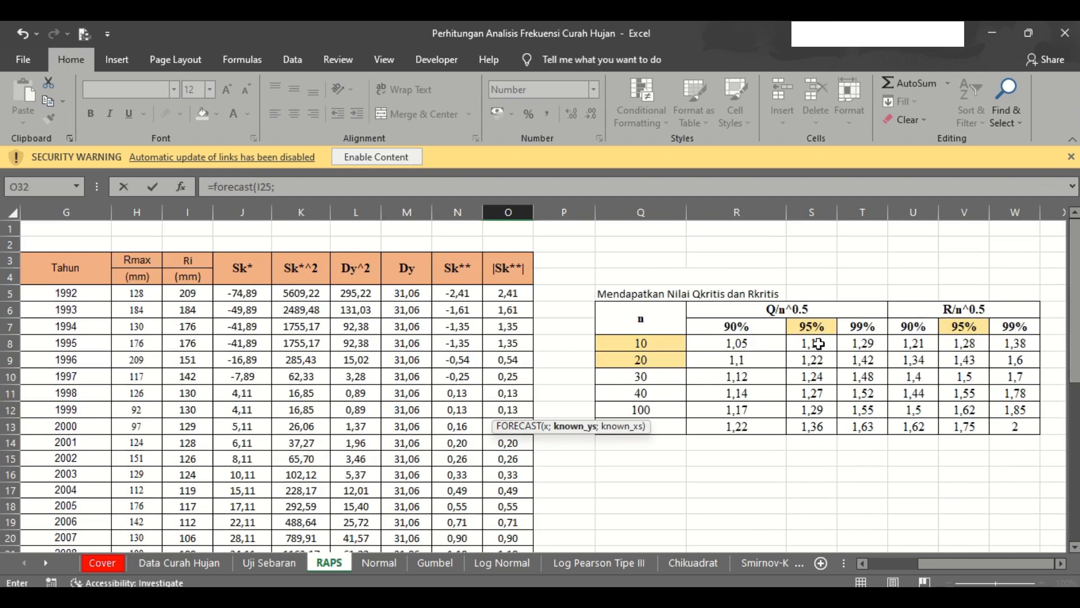
{"action": "left_click_drag", "start_coordinate": [818, 343], "coordinate": [818, 357]}
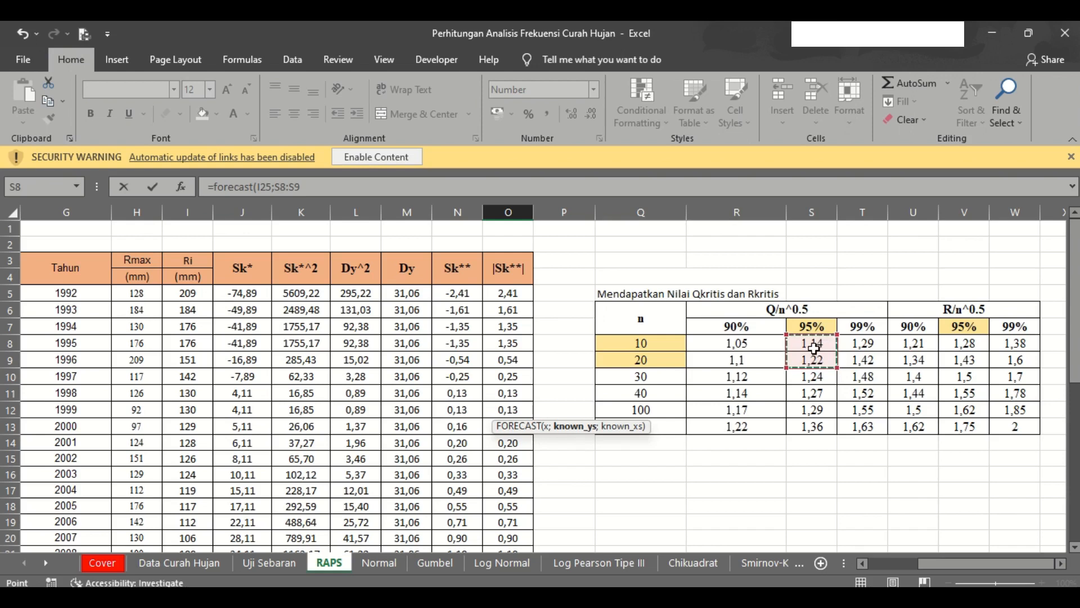
{"action": "type", "text": ";"}
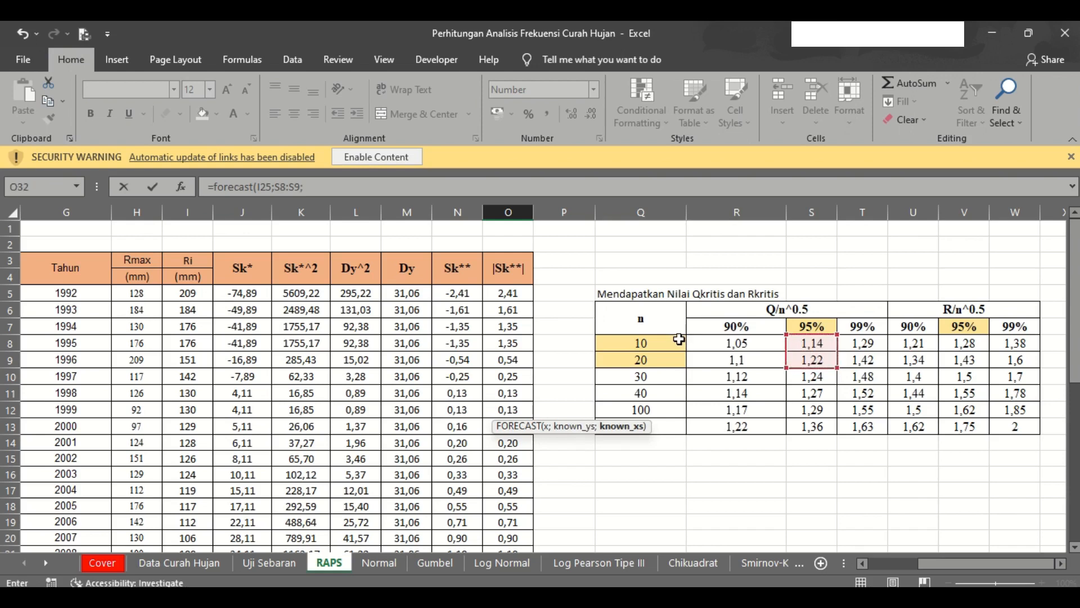
{"action": "left_click_drag", "start_coordinate": [675, 340], "coordinate": [679, 359]}
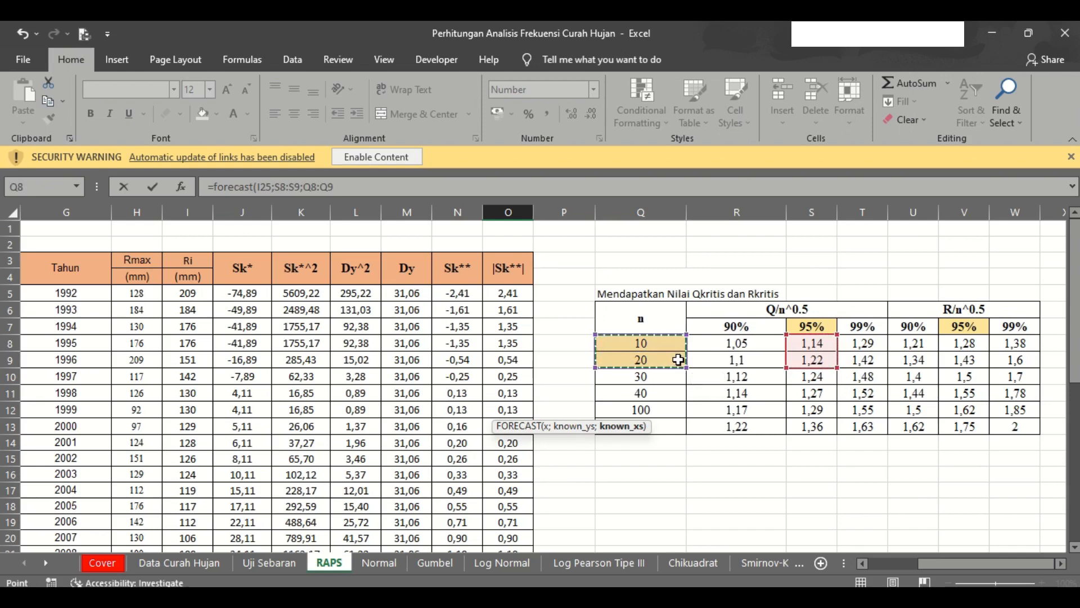
{"action": "type", "text": ")"}
{"action": "key", "text": "Return"}
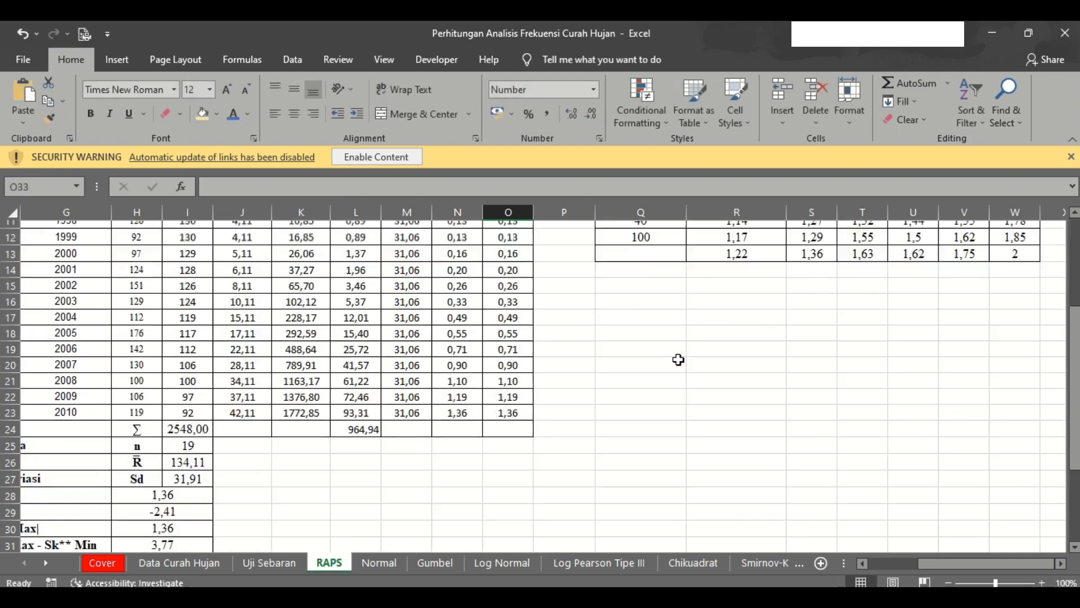
{"action": "key", "text": "Up"}
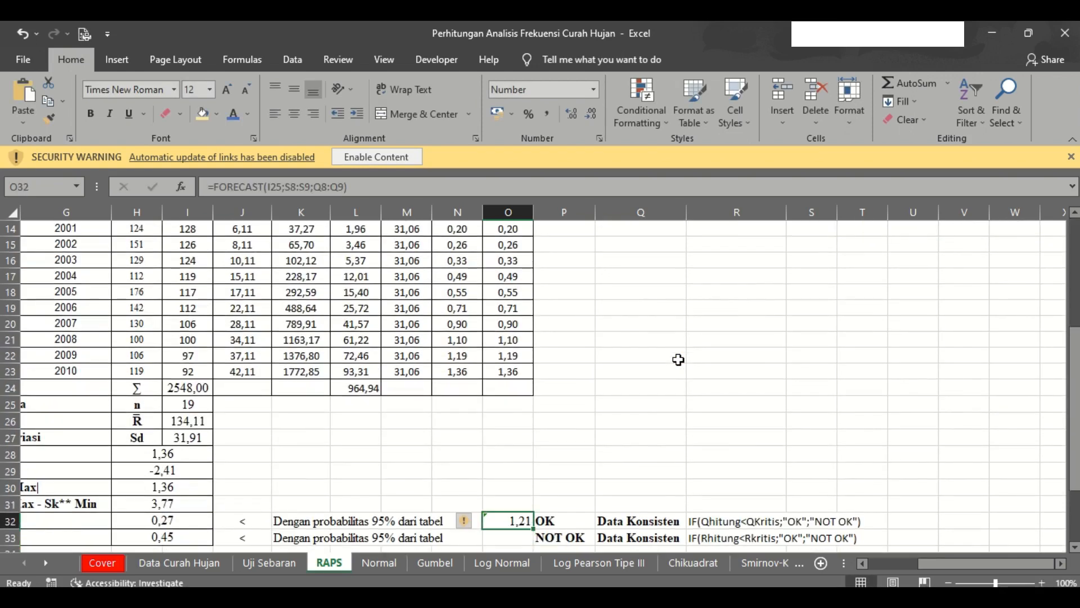
Step: Interpolate the 95% critical R/n^0.5 value from the critical value table in O33 with =FORECAST(I25;V8:V9;Q8:Q9)
{"action": "key", "text": "Down"}
{"action": "type", "text": "="}
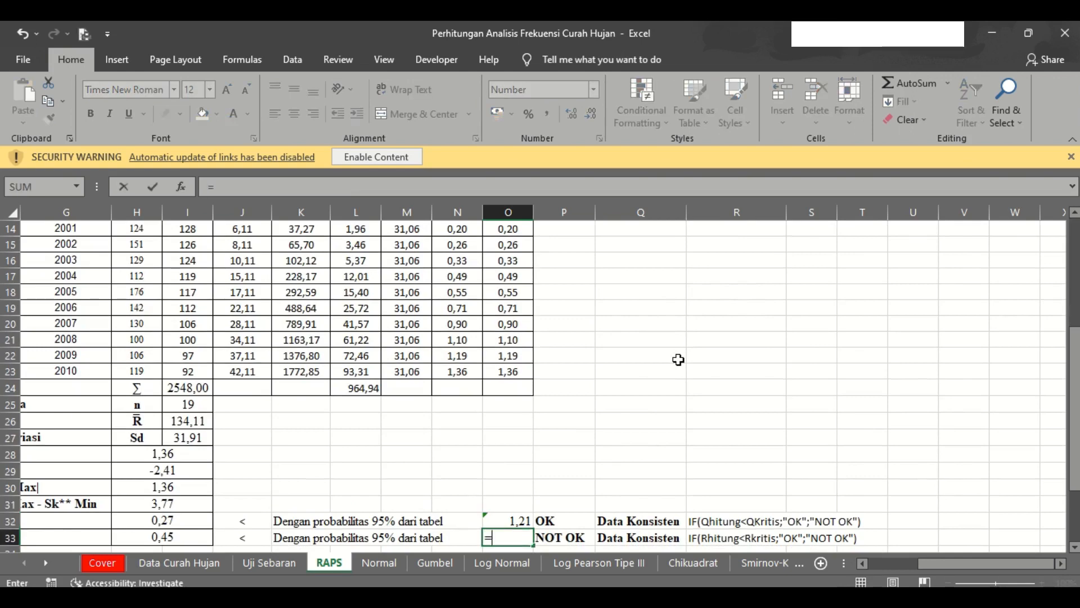
{"action": "left_click", "coordinate": [1075, 298]}
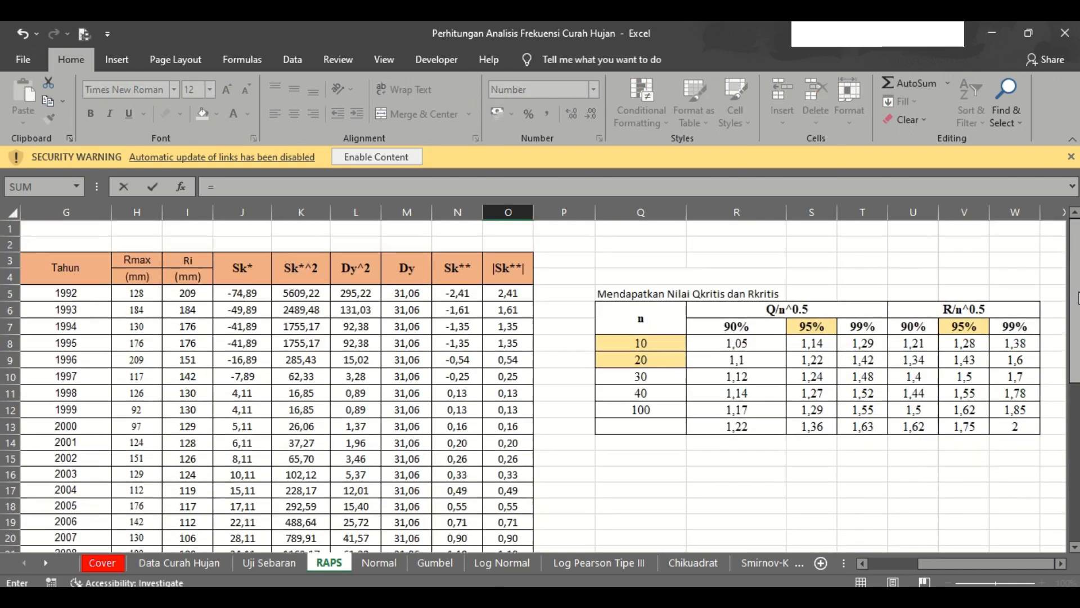
{"action": "left_click", "coordinate": [1075, 447]}
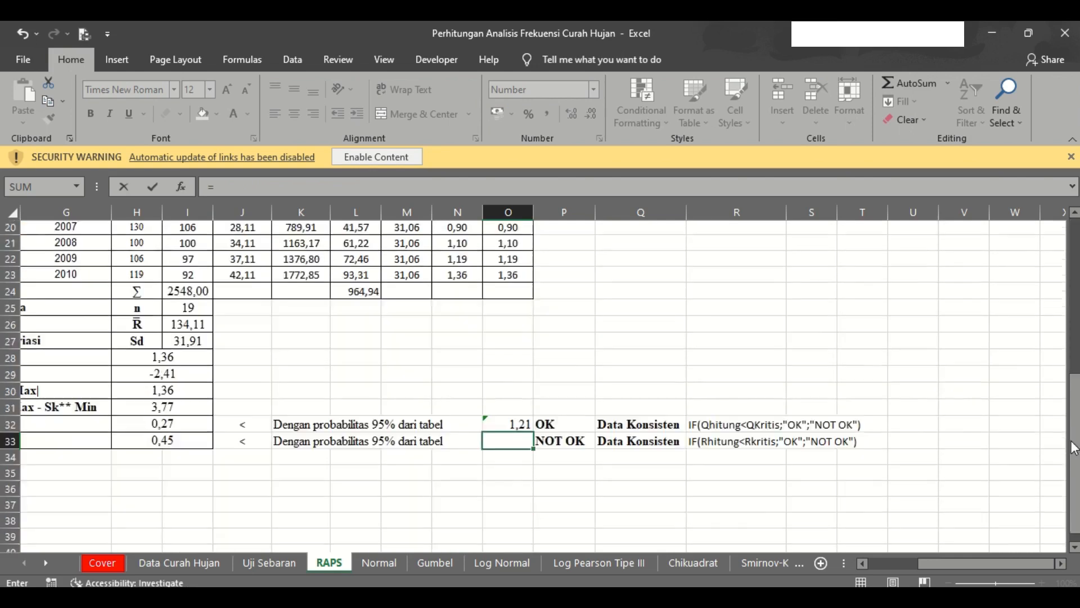
{"action": "left_click", "coordinate": [195, 294]}
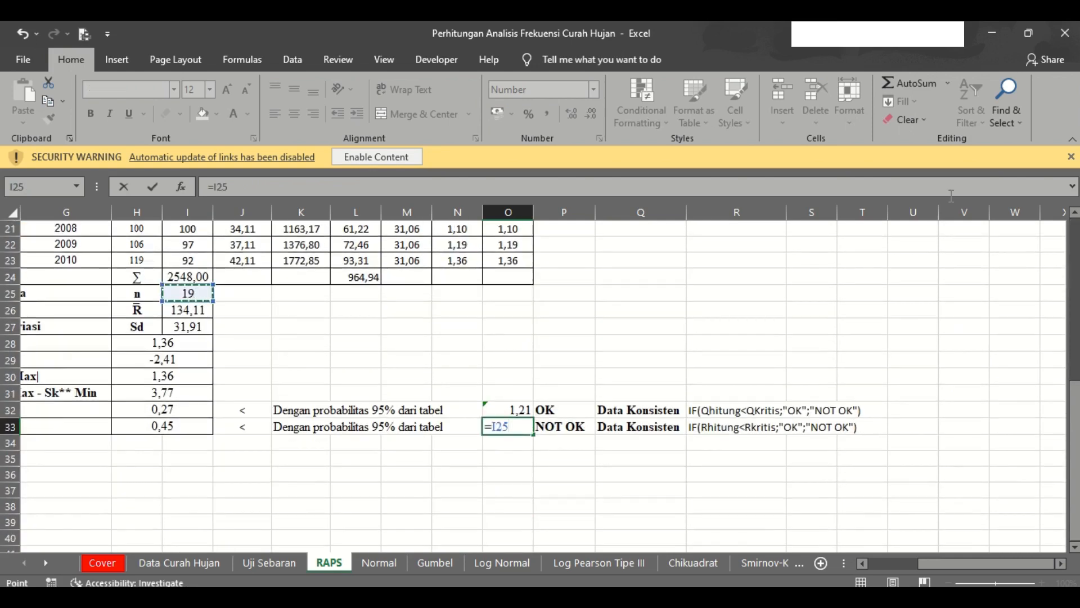
{"action": "left_click", "coordinate": [1075, 297]}
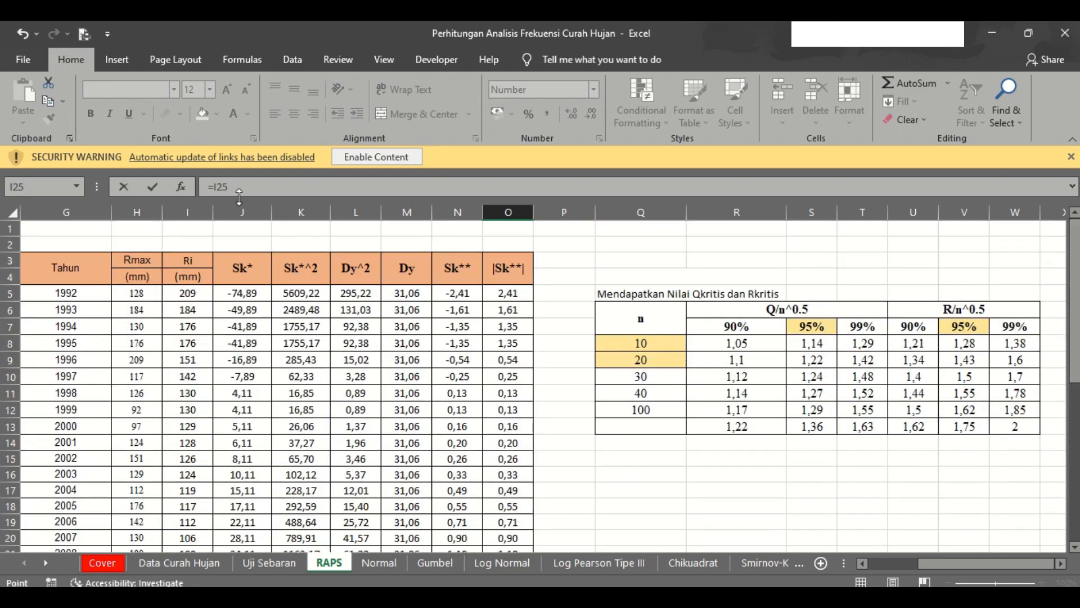
{"action": "left_click", "coordinate": [223, 187]}
{"action": "type", "text": "forecas"}
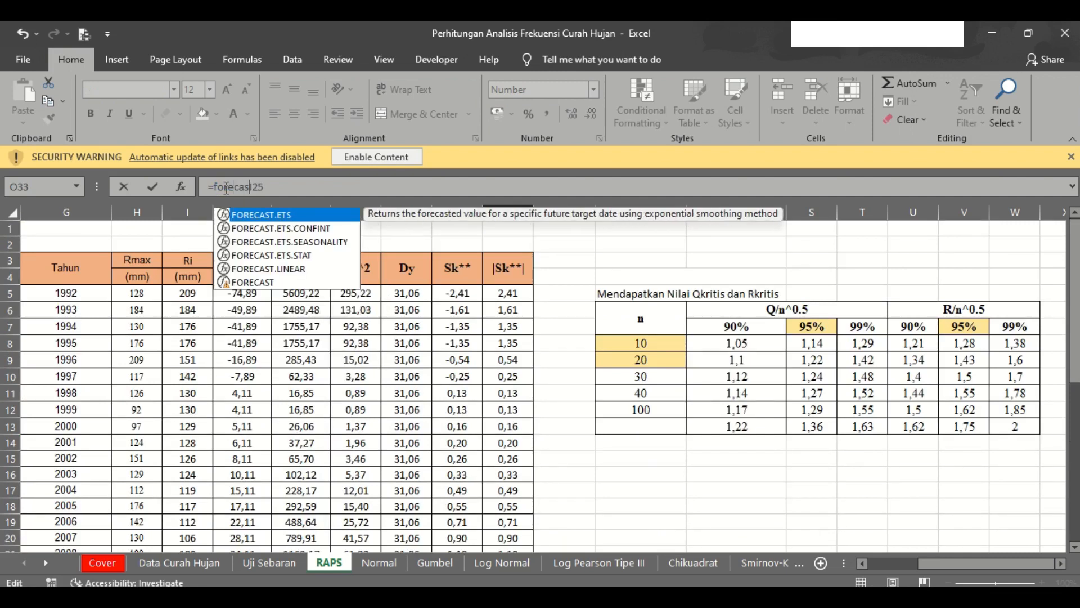
{"action": "type", "text": "t(I25"}
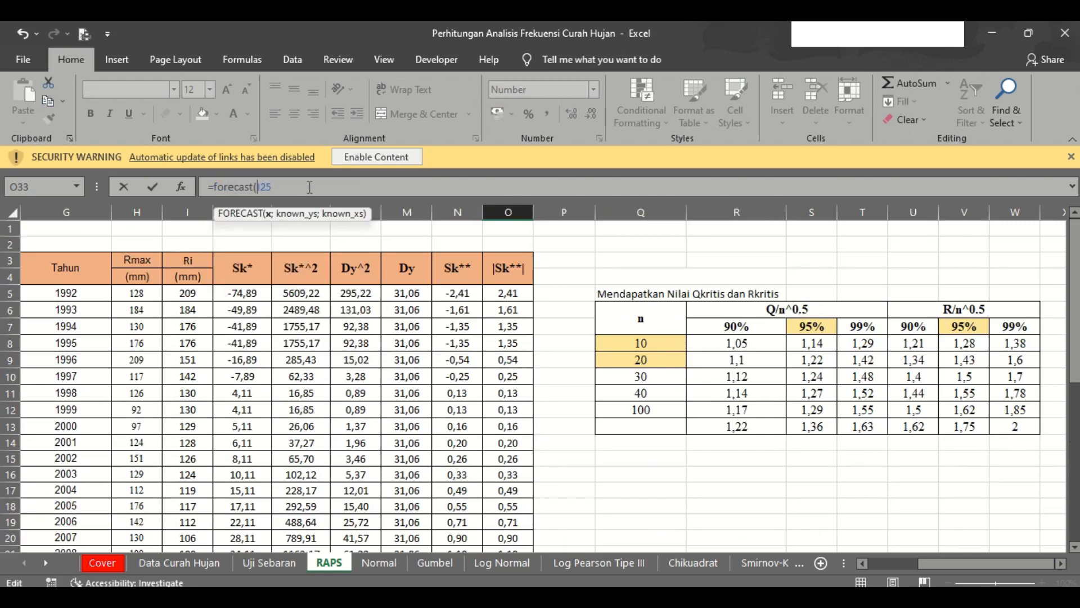
{"action": "type", "text": ";"}
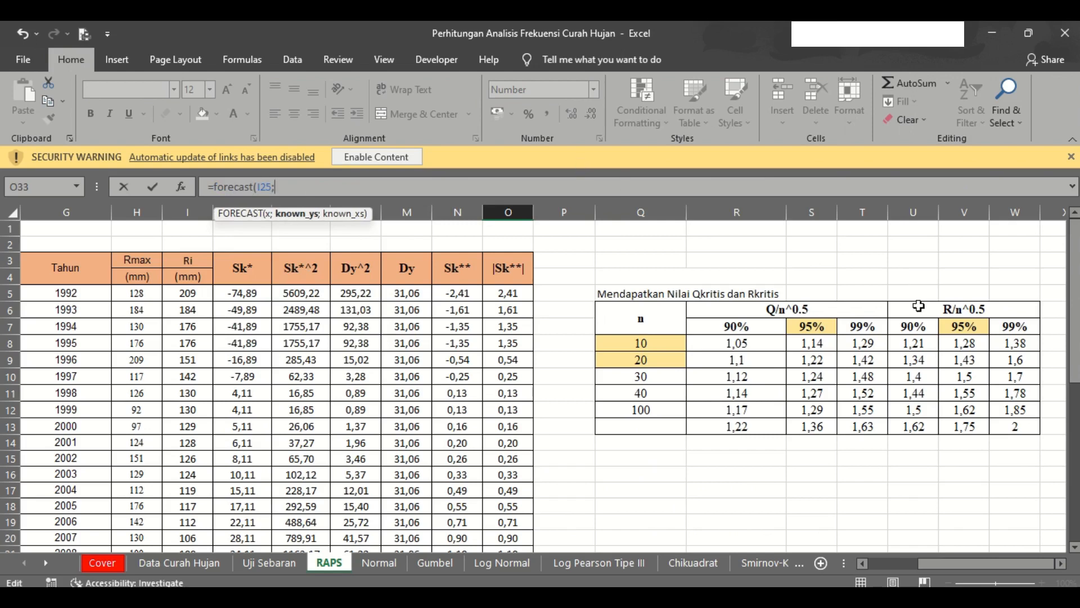
{"action": "left_click_drag", "start_coordinate": [956, 345], "coordinate": [954, 361]}
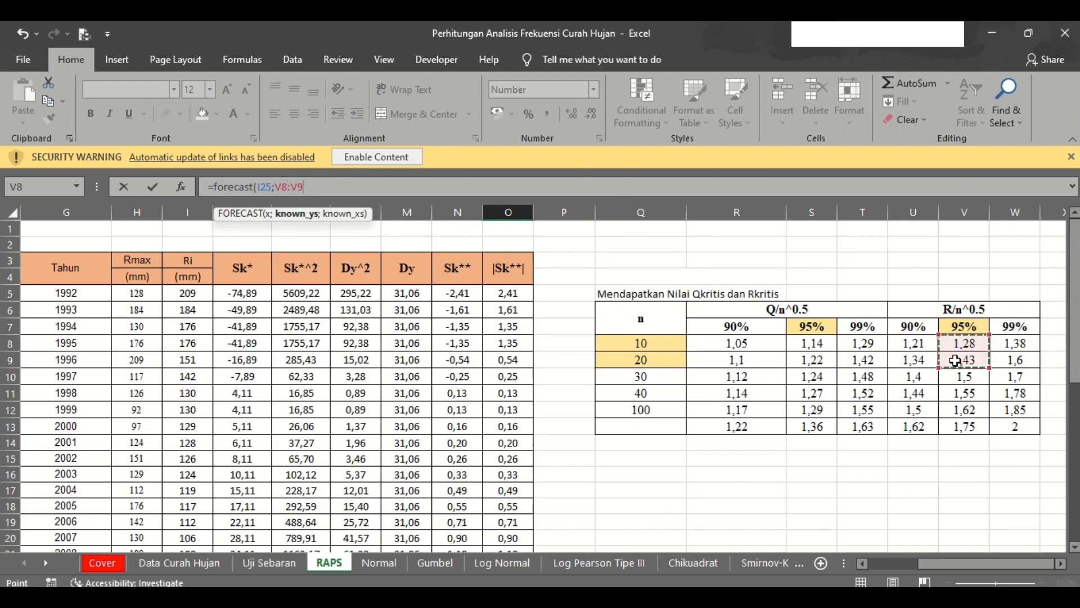
{"action": "type", "text": ";"}
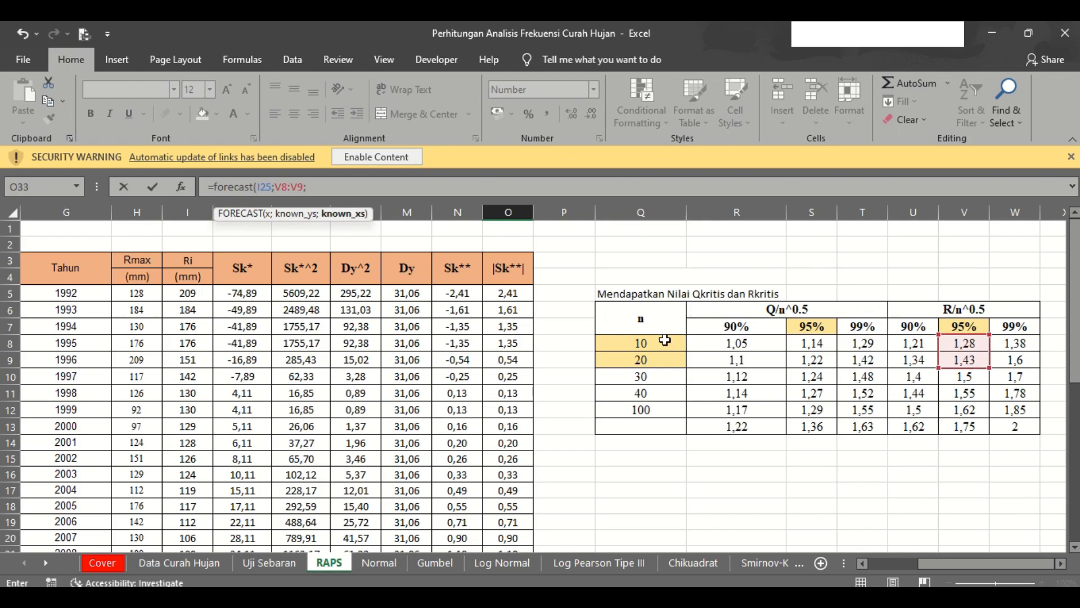
{"action": "left_click_drag", "start_coordinate": [666, 342], "coordinate": [665, 355]}
{"action": "key", "text": "Return"}
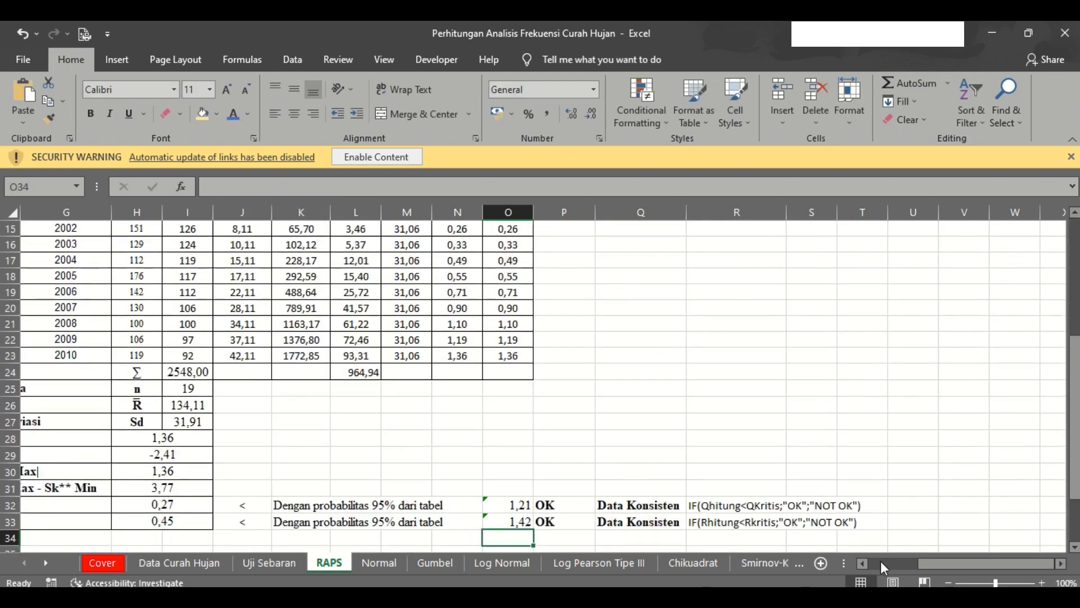
Step: Examine the Q/n^0.5 and R/n^0.5 comparisons in rows 32 and 33, including the IF formula in P32 that tests data consistency
{"action": "left_click_drag", "start_coordinate": [880, 561], "coordinate": [914, 555]}
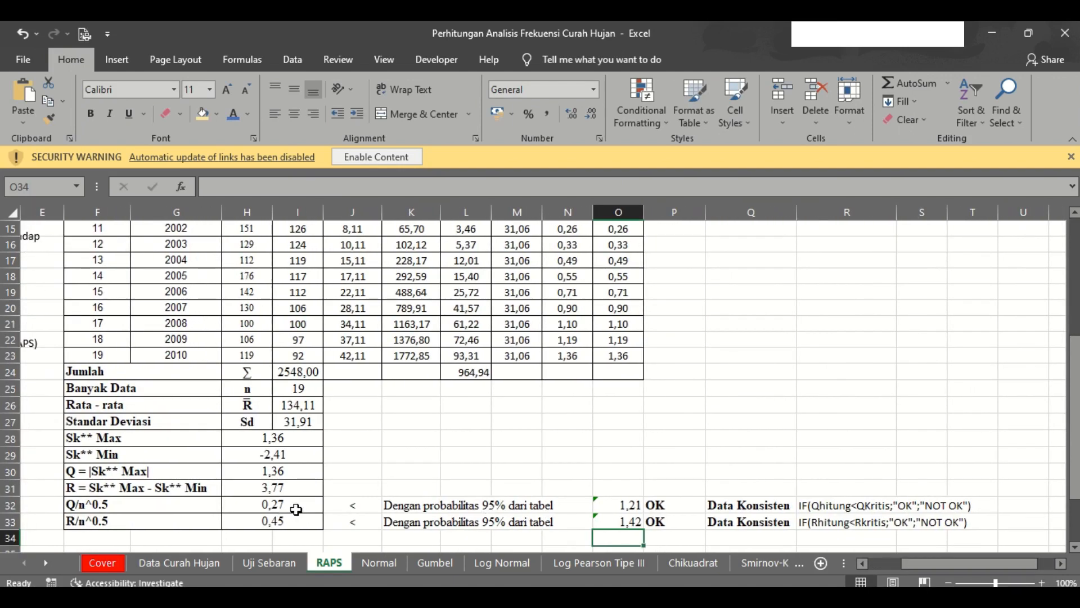
{"action": "left_click", "coordinate": [673, 505]}
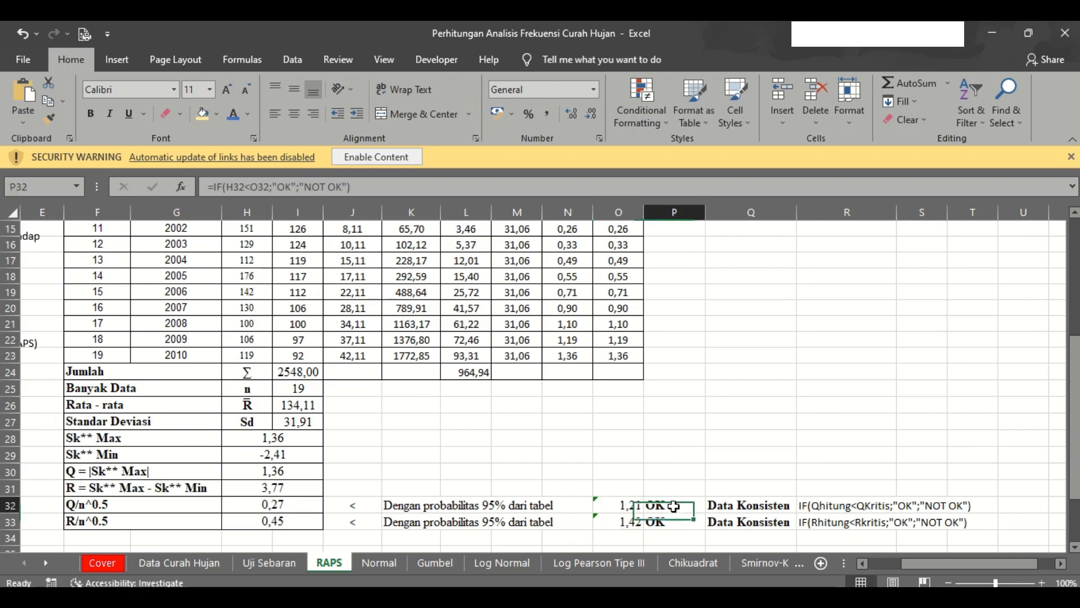
{"action": "left_click", "coordinate": [717, 505]}
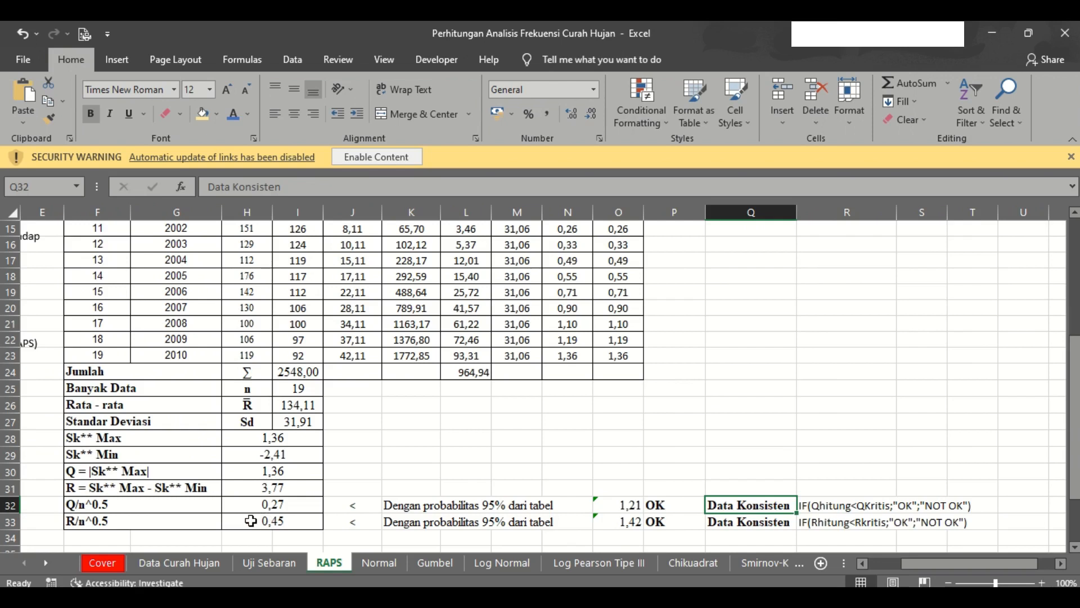
{"action": "left_click", "coordinate": [299, 526]}
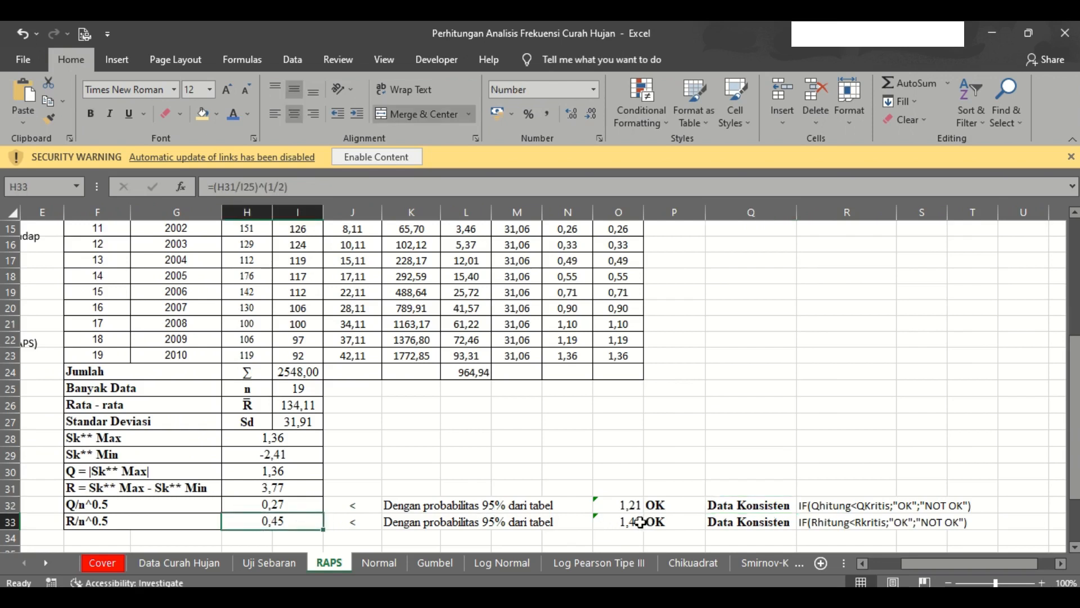
{"action": "left_click", "coordinate": [640, 522]}
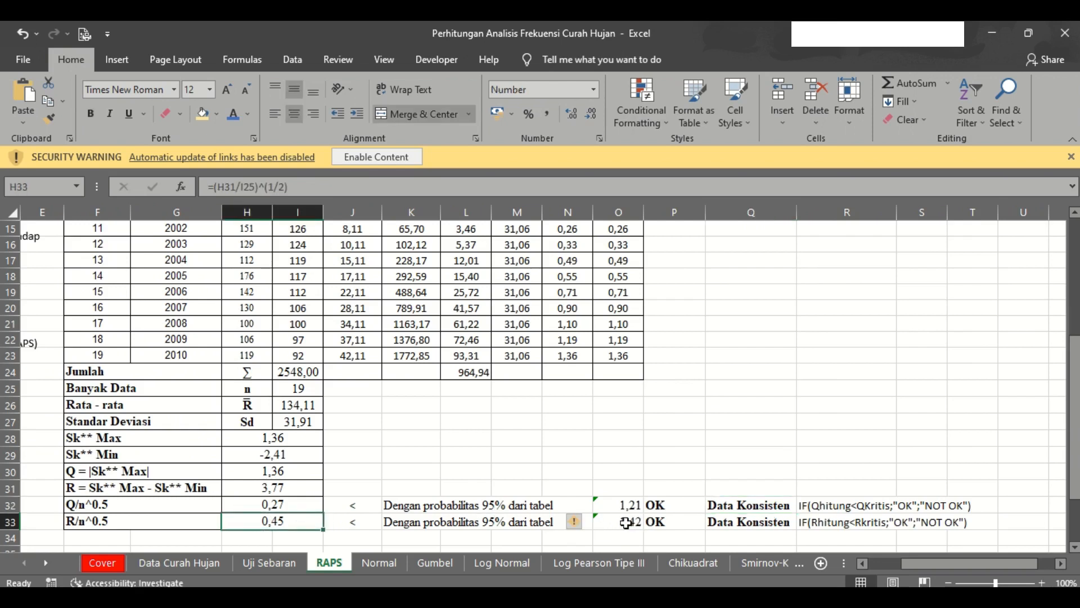
{"action": "left_click", "coordinate": [838, 506]}
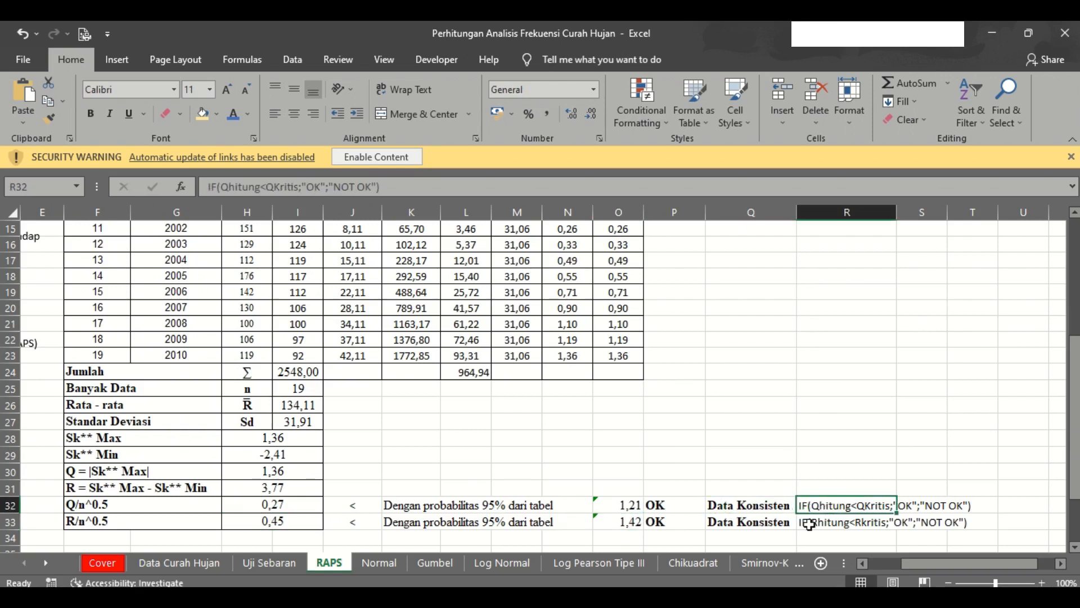
{"action": "left_click", "coordinate": [655, 503]}
{"action": "left_click", "coordinate": [355, 186]}
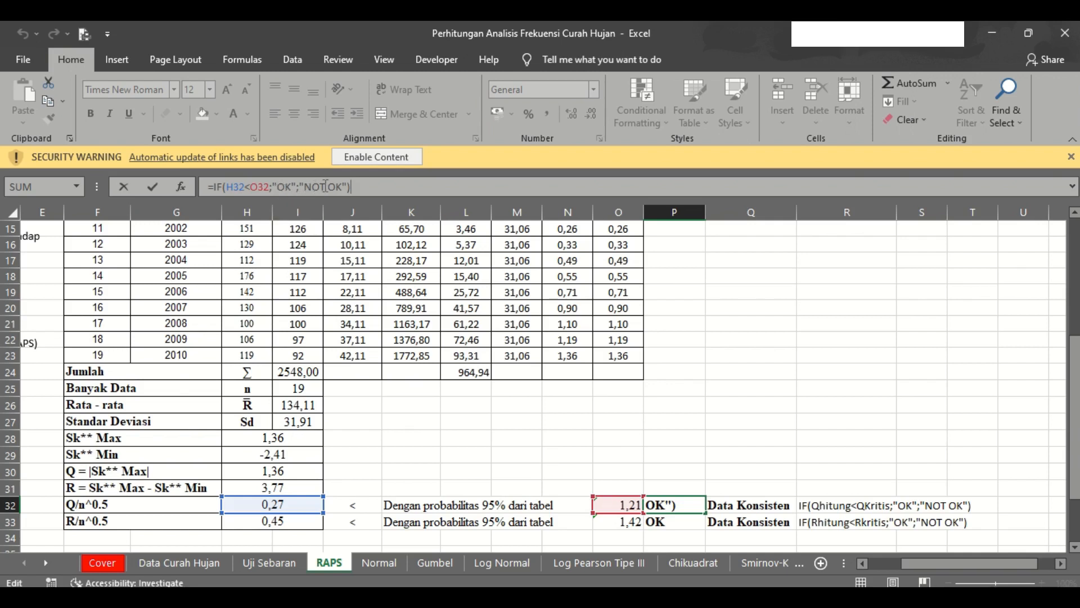
{"action": "key", "text": "Return"}
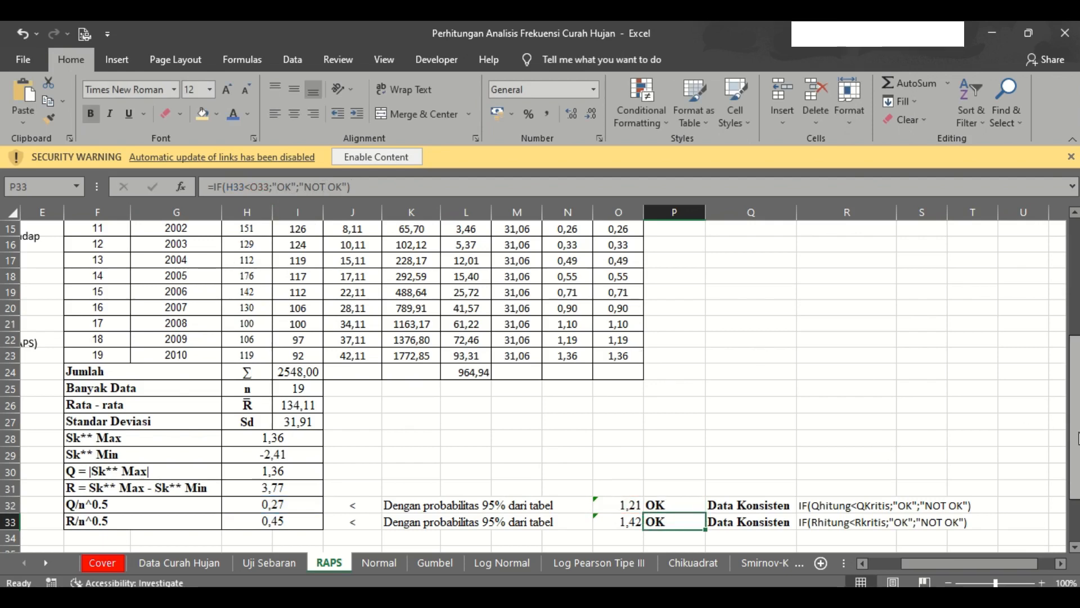
Step: Review the Normal, Gumbel, Log Normal and Log Pearson Tipe III distribution sheets, ending at the Log Pearson III formulas and data table
{"action": "left_click_drag", "start_coordinate": [1075, 429], "coordinate": [1074, 314]}
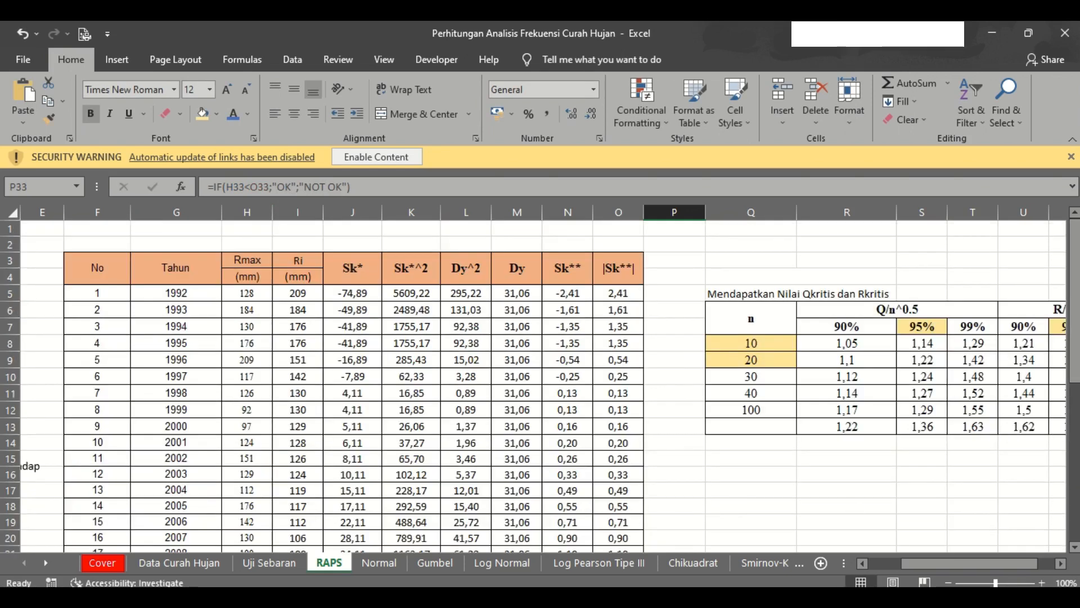
{"action": "left_click", "coordinate": [884, 564]}
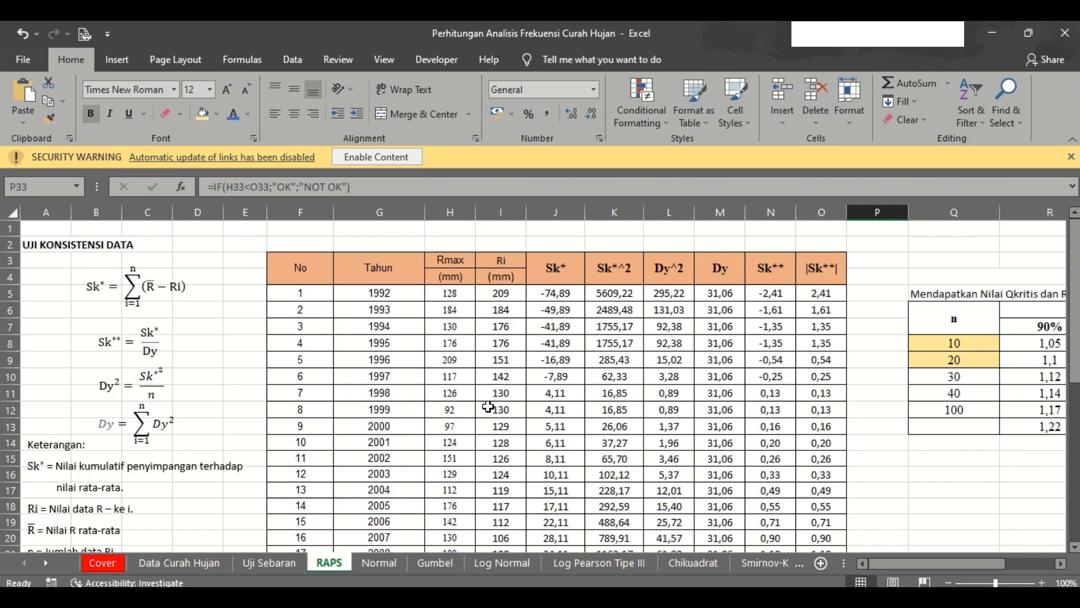
{"action": "left_click", "coordinate": [388, 565]}
{"action": "left_click", "coordinate": [435, 562]}
{"action": "left_click", "coordinate": [504, 560]}
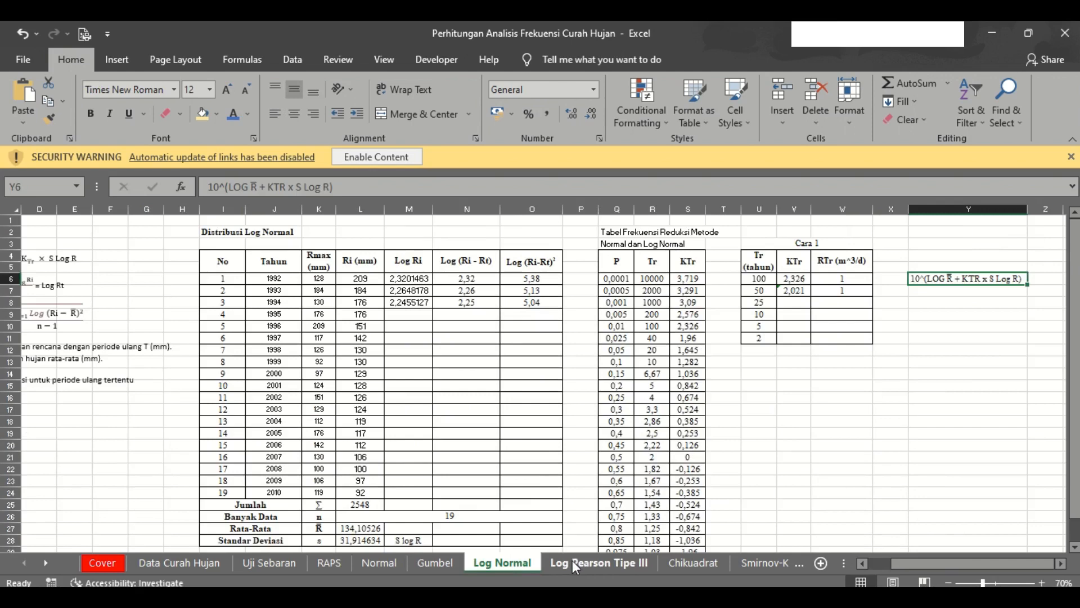
{"action": "left_click", "coordinate": [572, 559]}
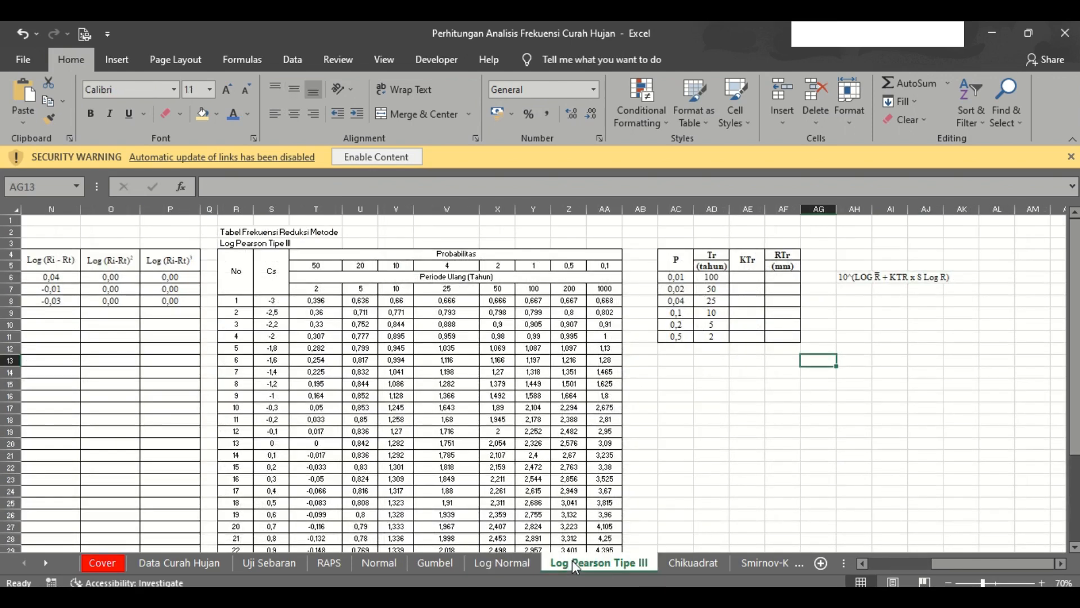
{"action": "left_click", "coordinate": [883, 564]}
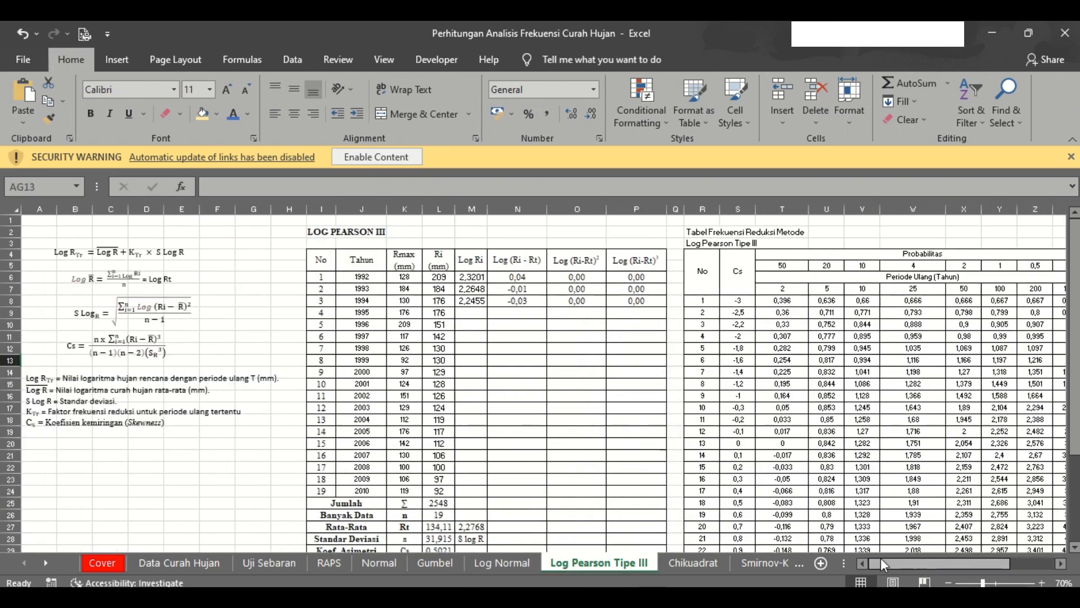